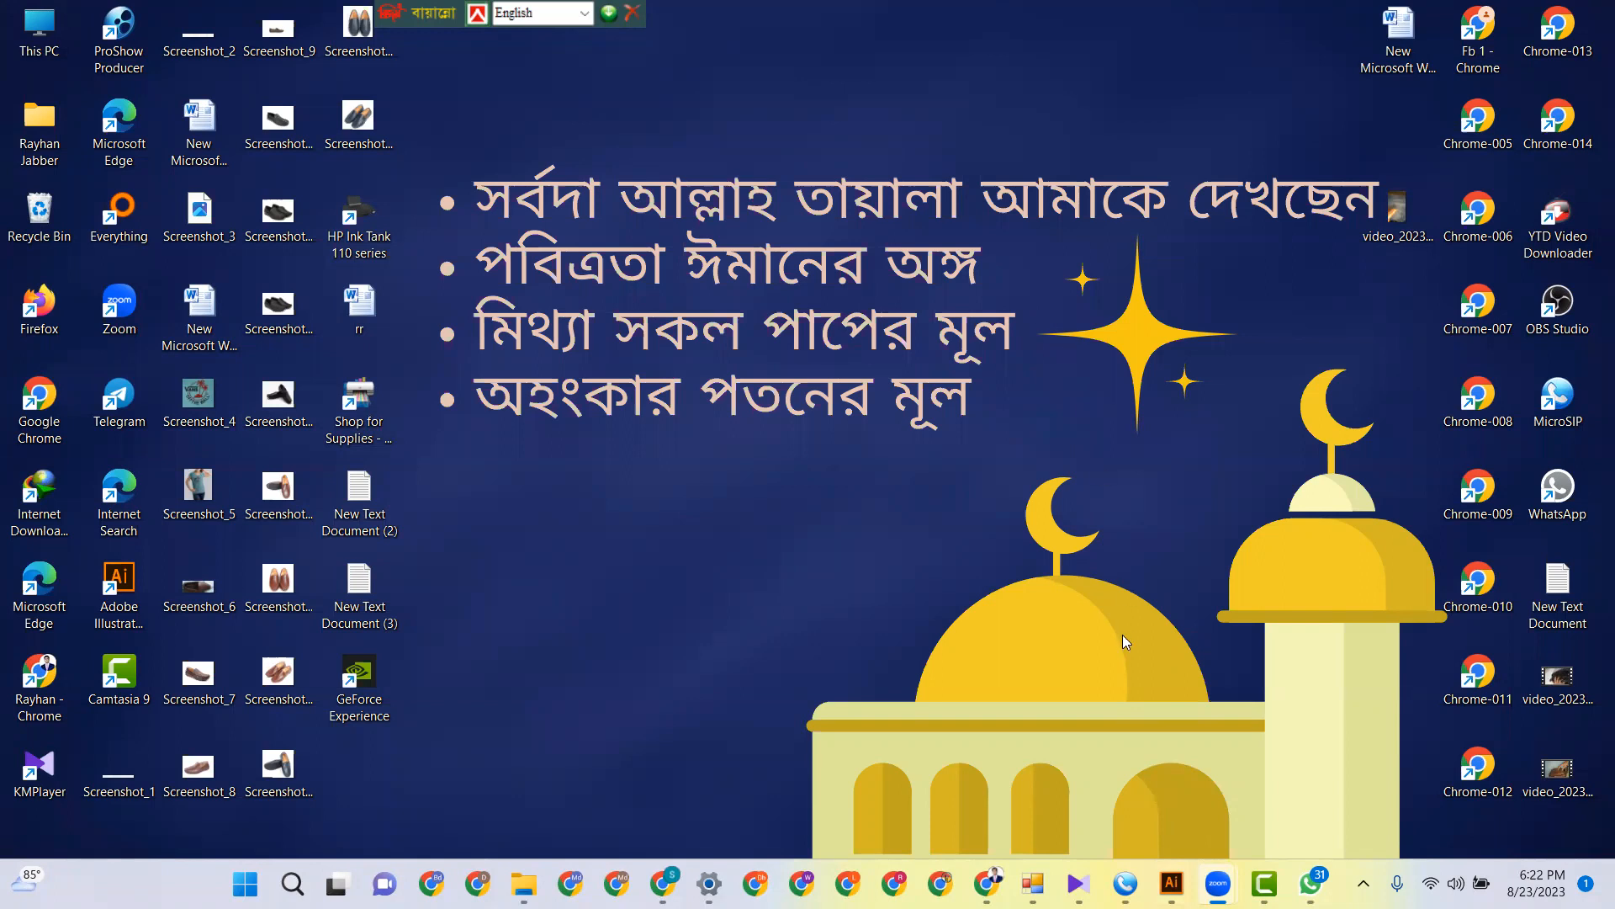
- View the reference business card in Chrome, and in Illustrator create a two-artboard 3.75 x 2.25 in document named Business card 3
click(987, 882)
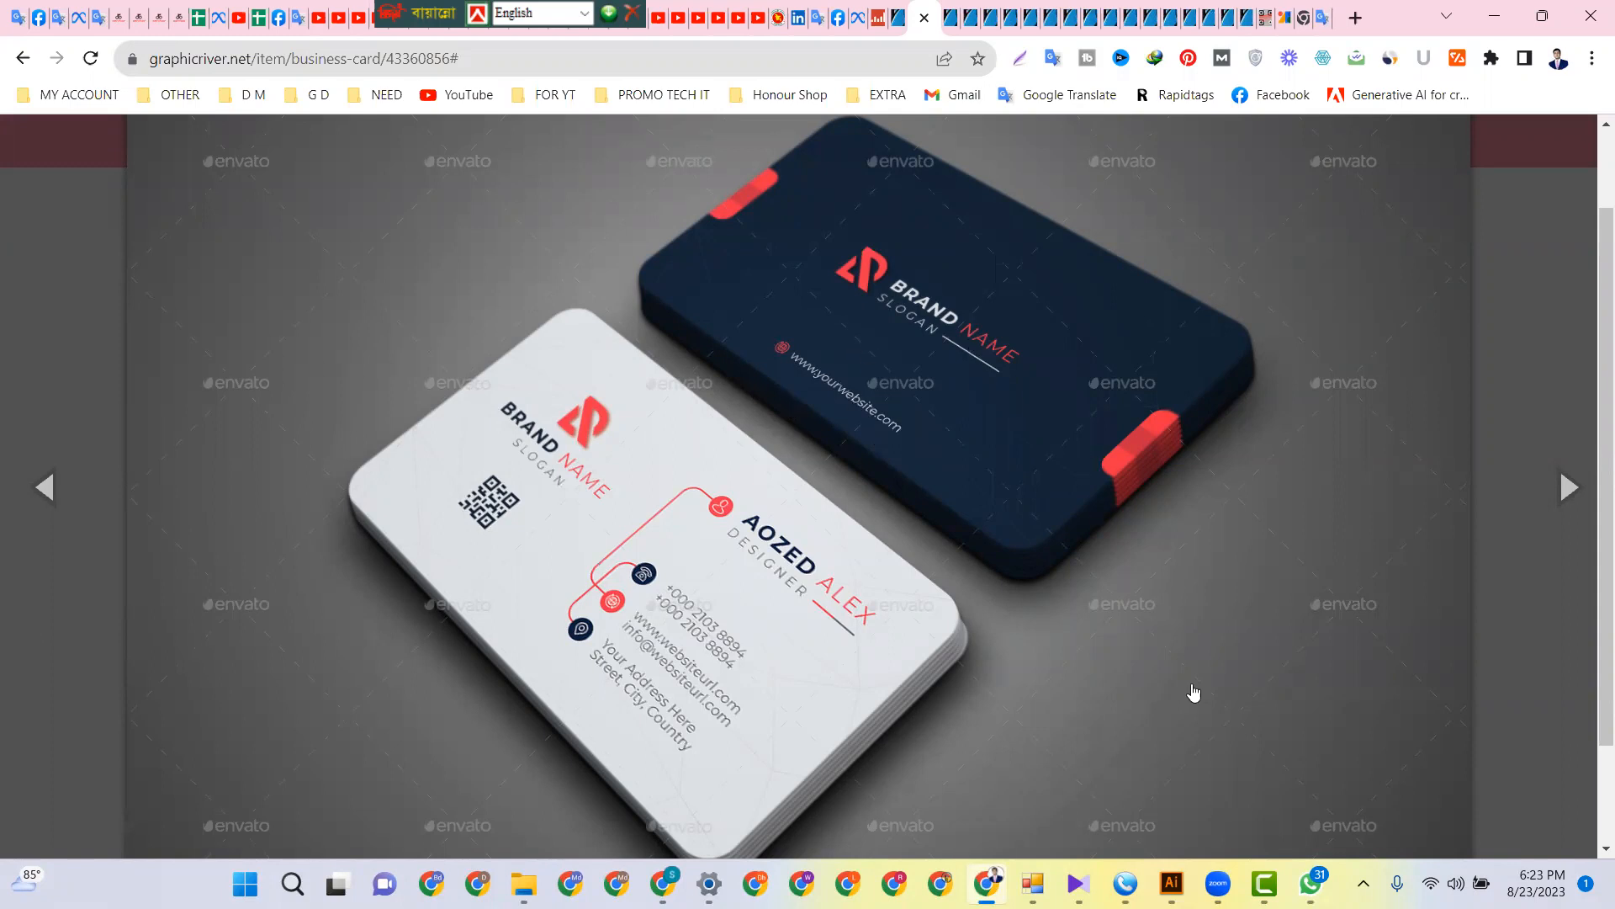
click(1169, 882)
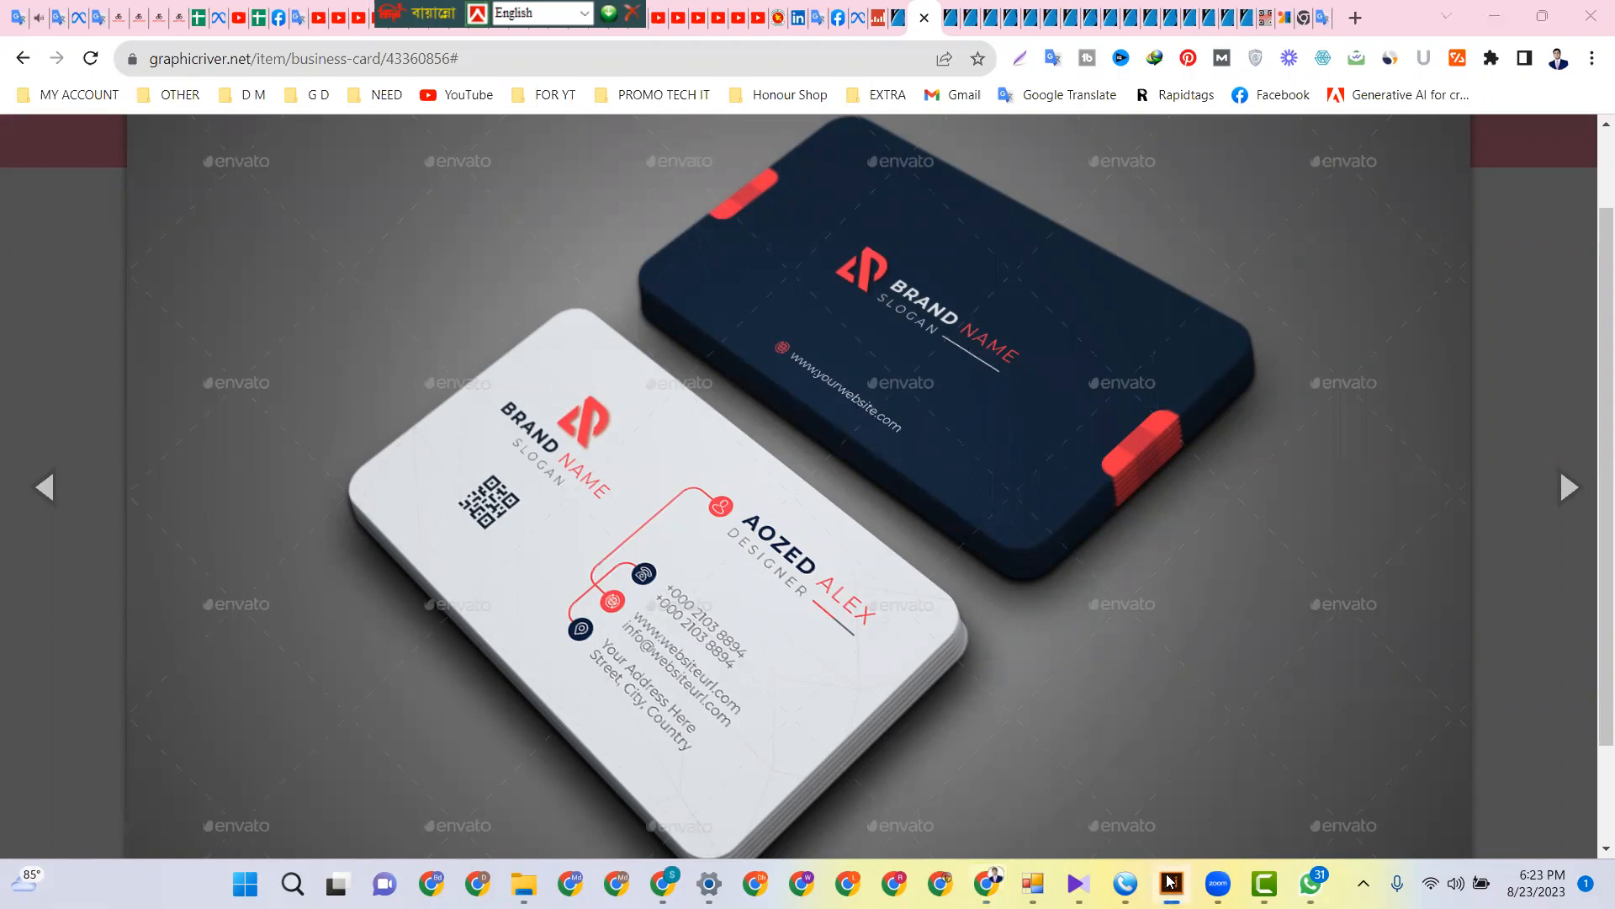
key(ctrl+n)
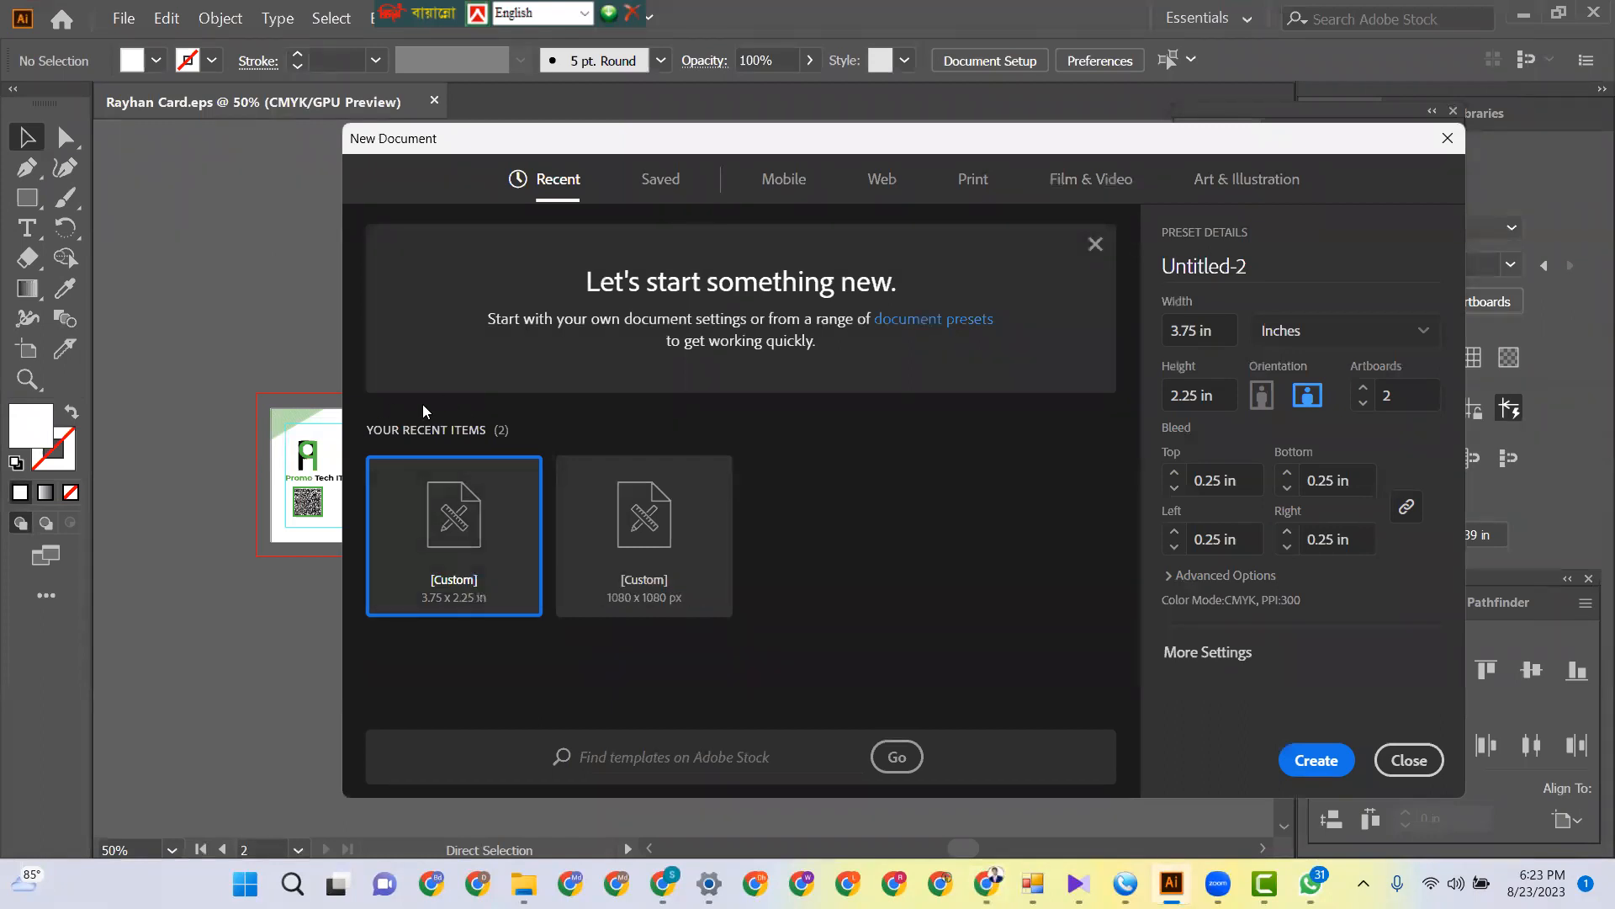
click(989, 185)
click(555, 178)
drag(1308, 266, 1146, 268)
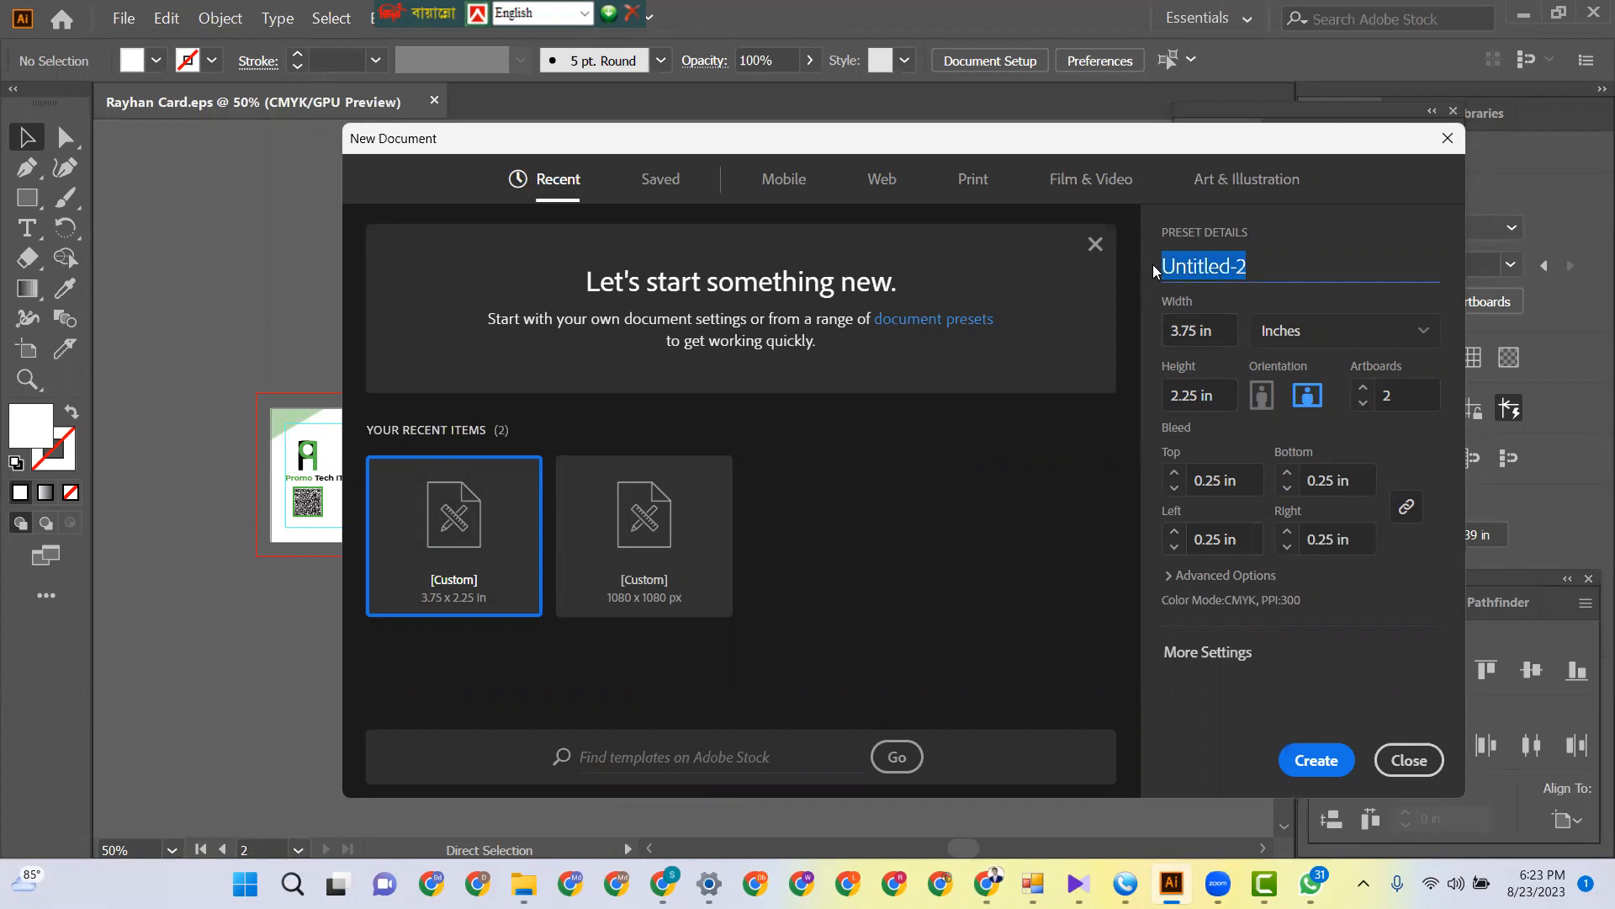
text(Business card 3)
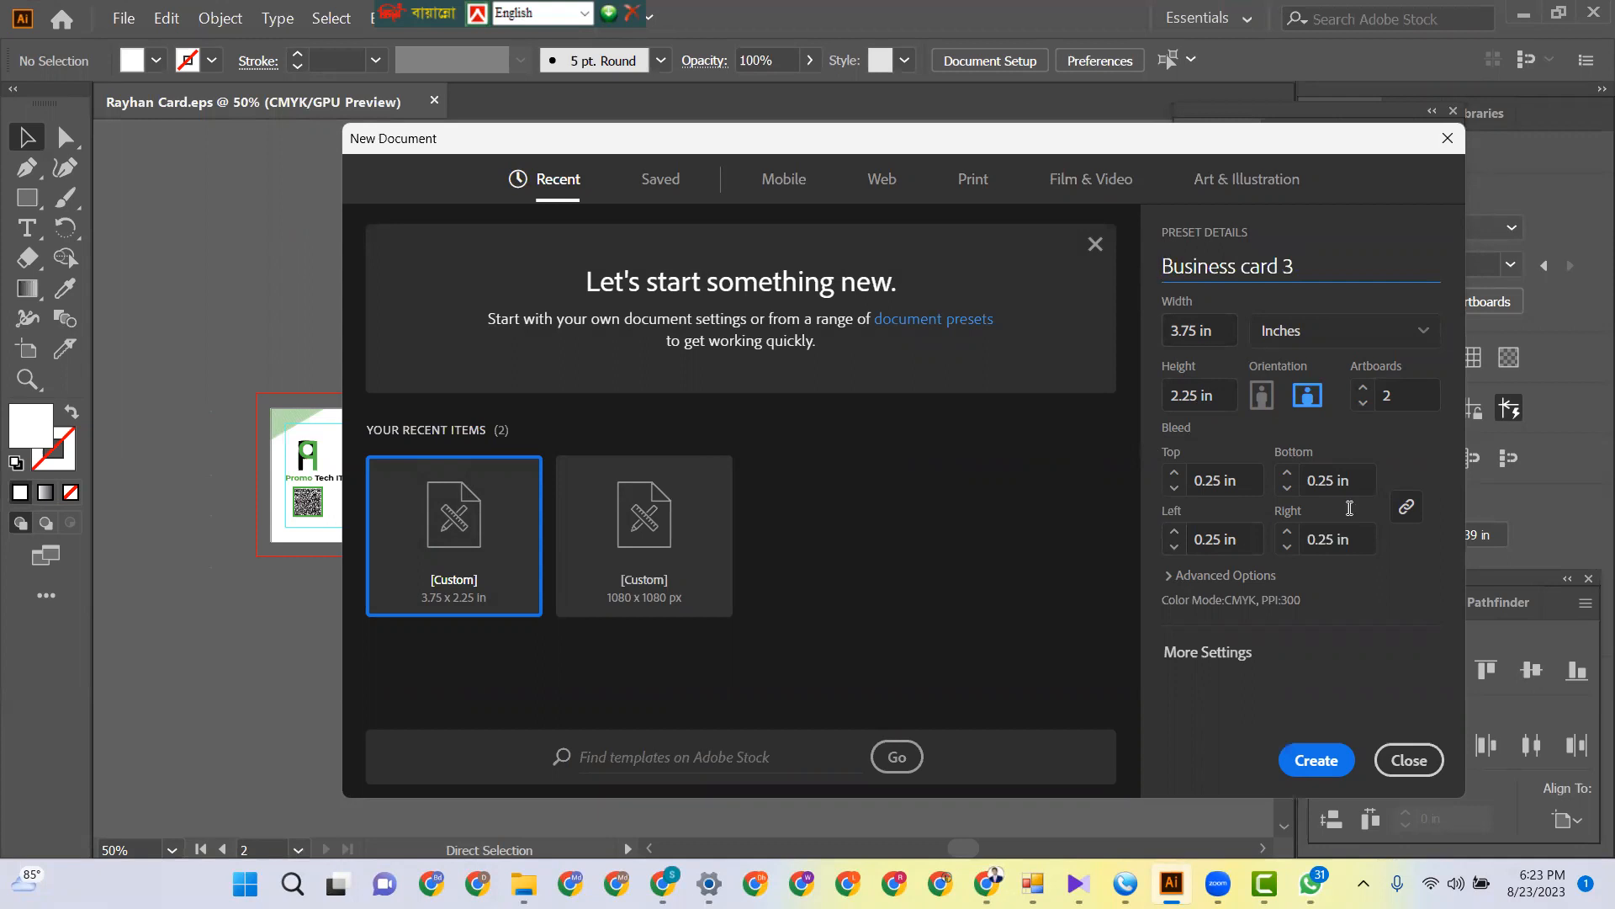
click(1337, 758)
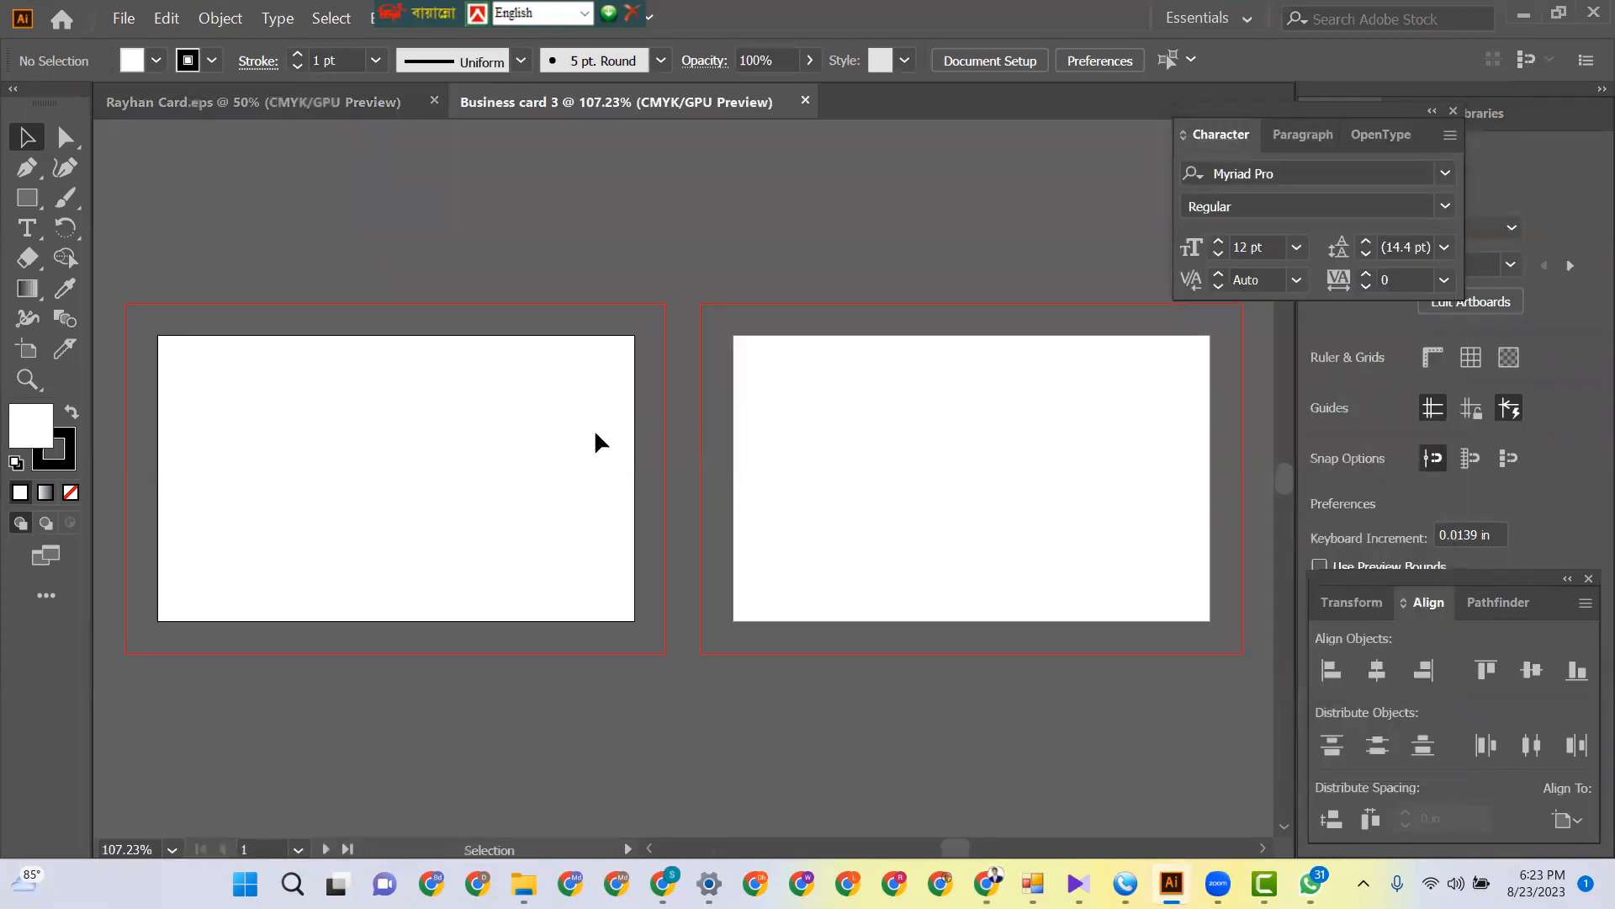
- Draw a 3.75 x 2.25 in white rectangle covering the first artboard and remove its stroke
click(24, 197)
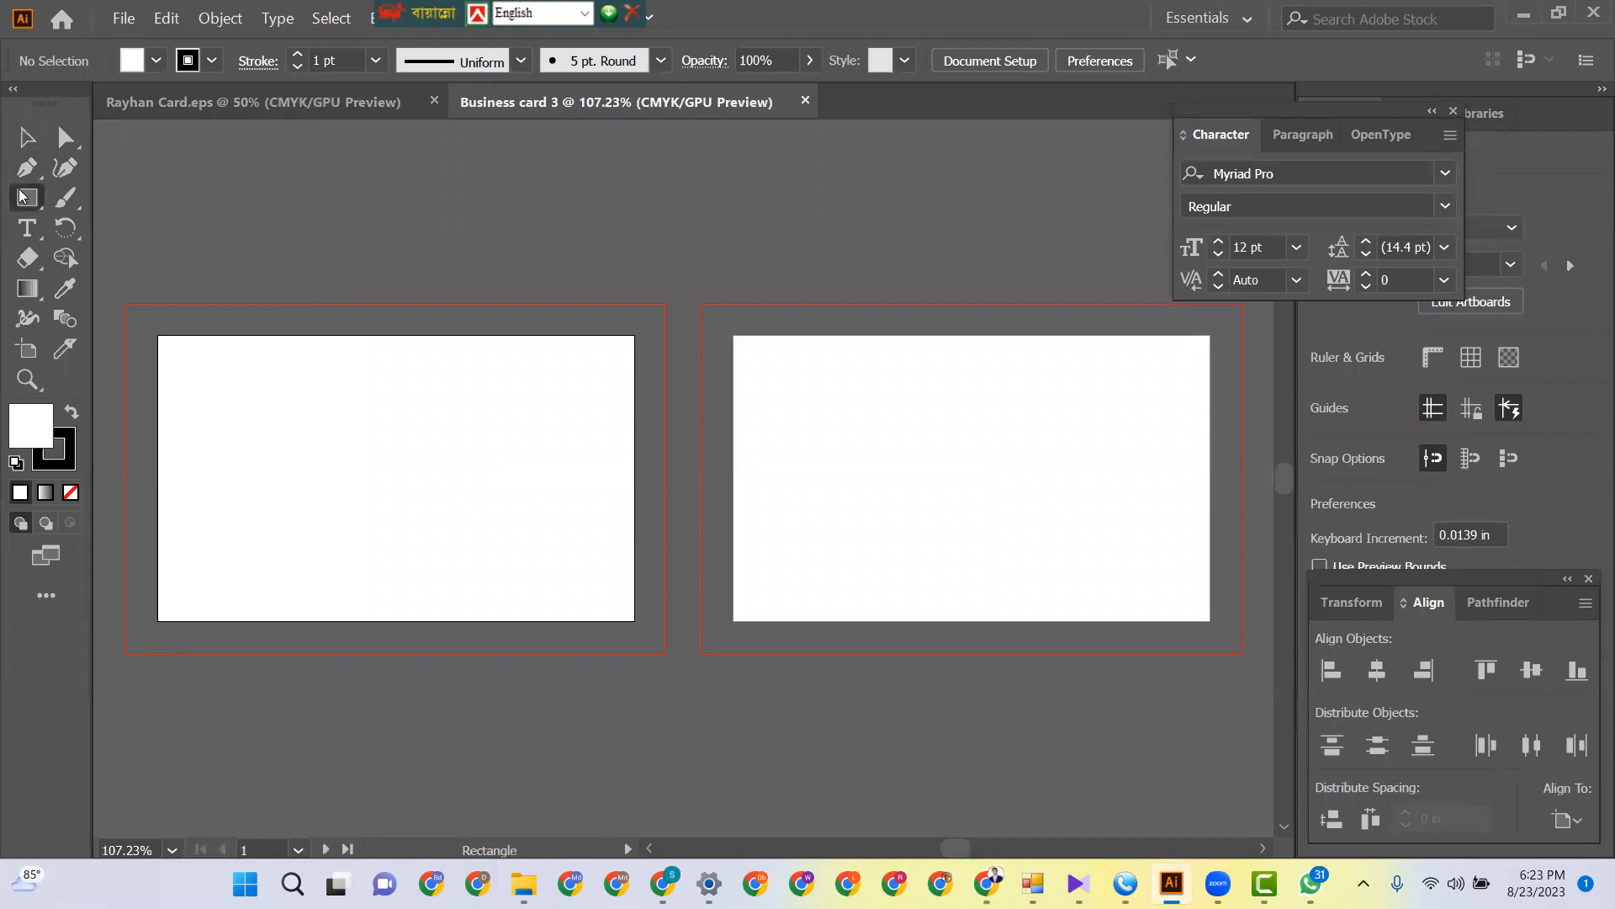
drag(156, 338, 635, 620)
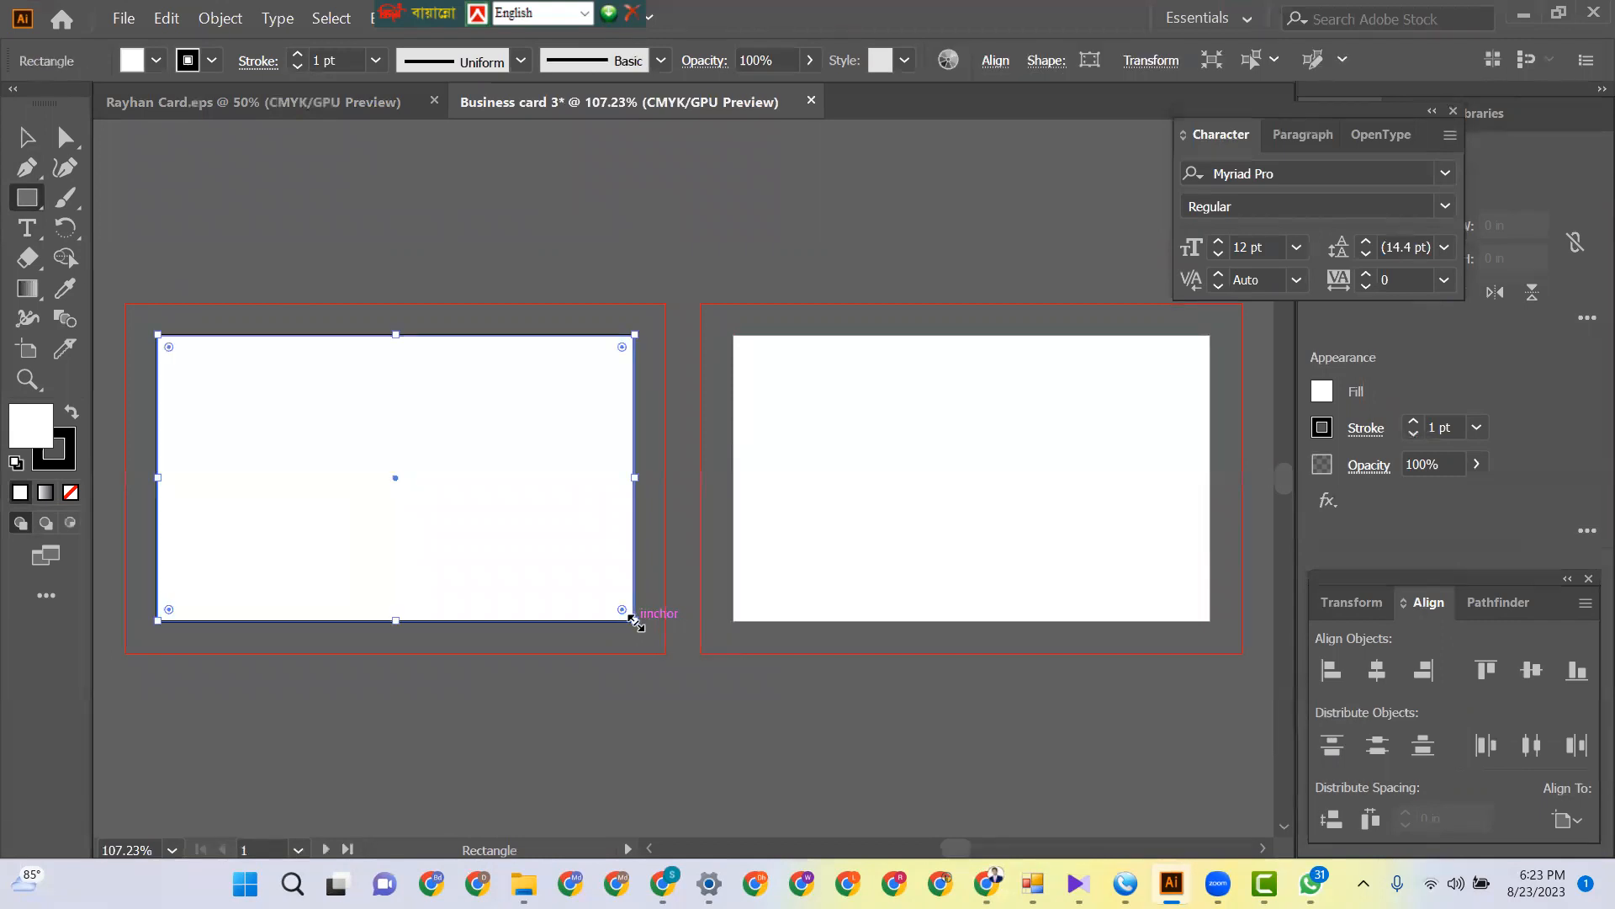
click(212, 60)
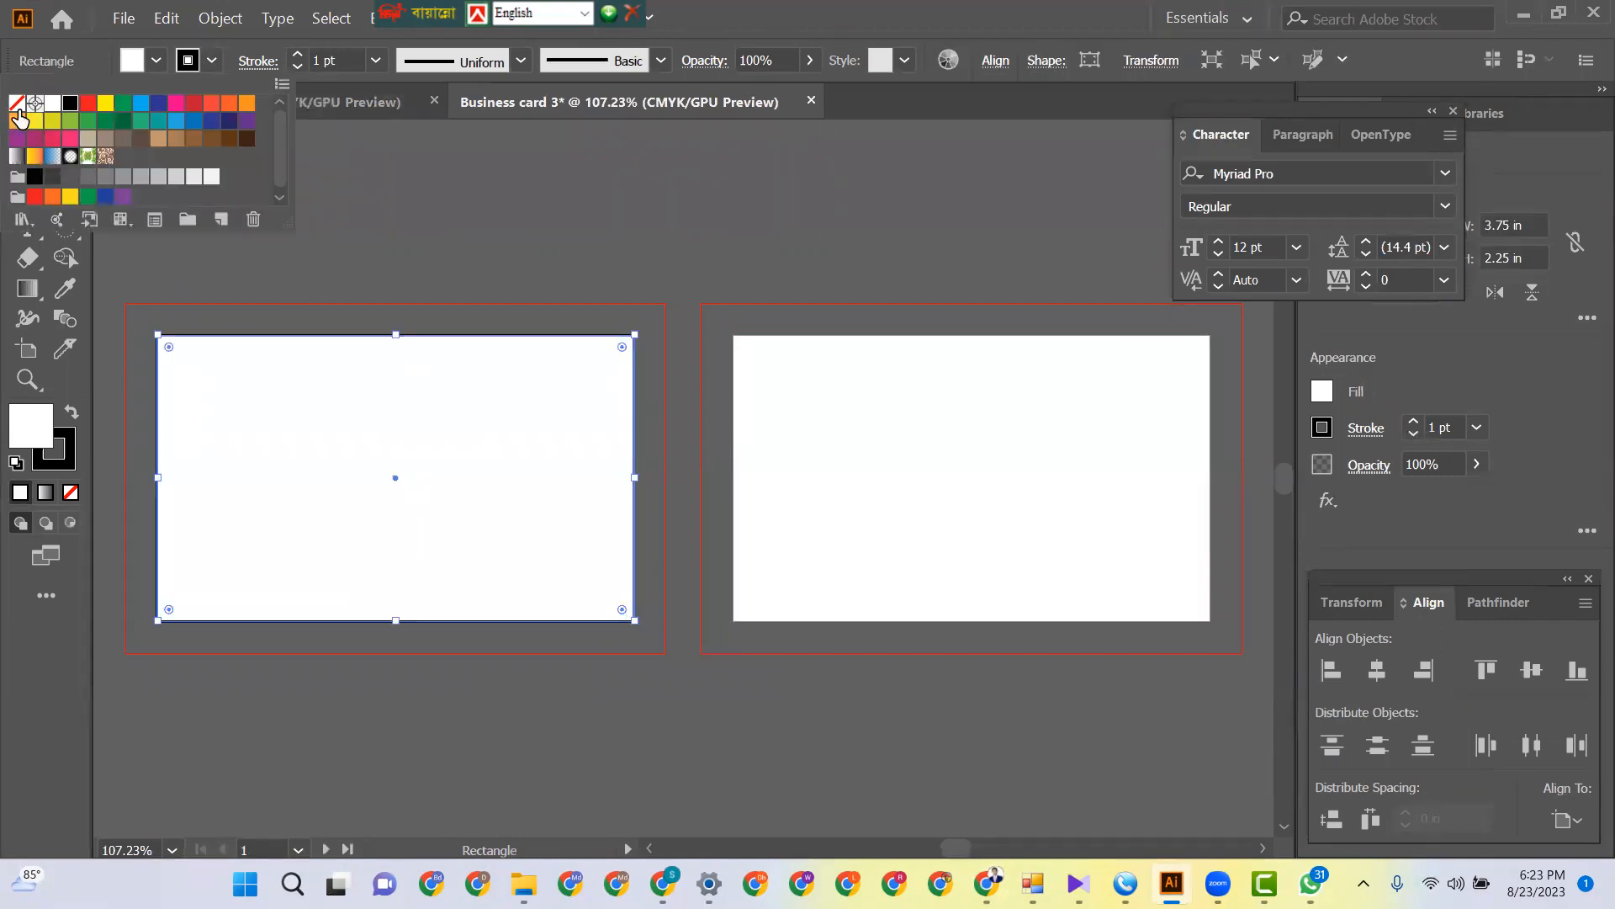
click(18, 107)
- Create an inset copy of the artboard rectangle with Offset Path at -0.25 in and miter joins
key(v)
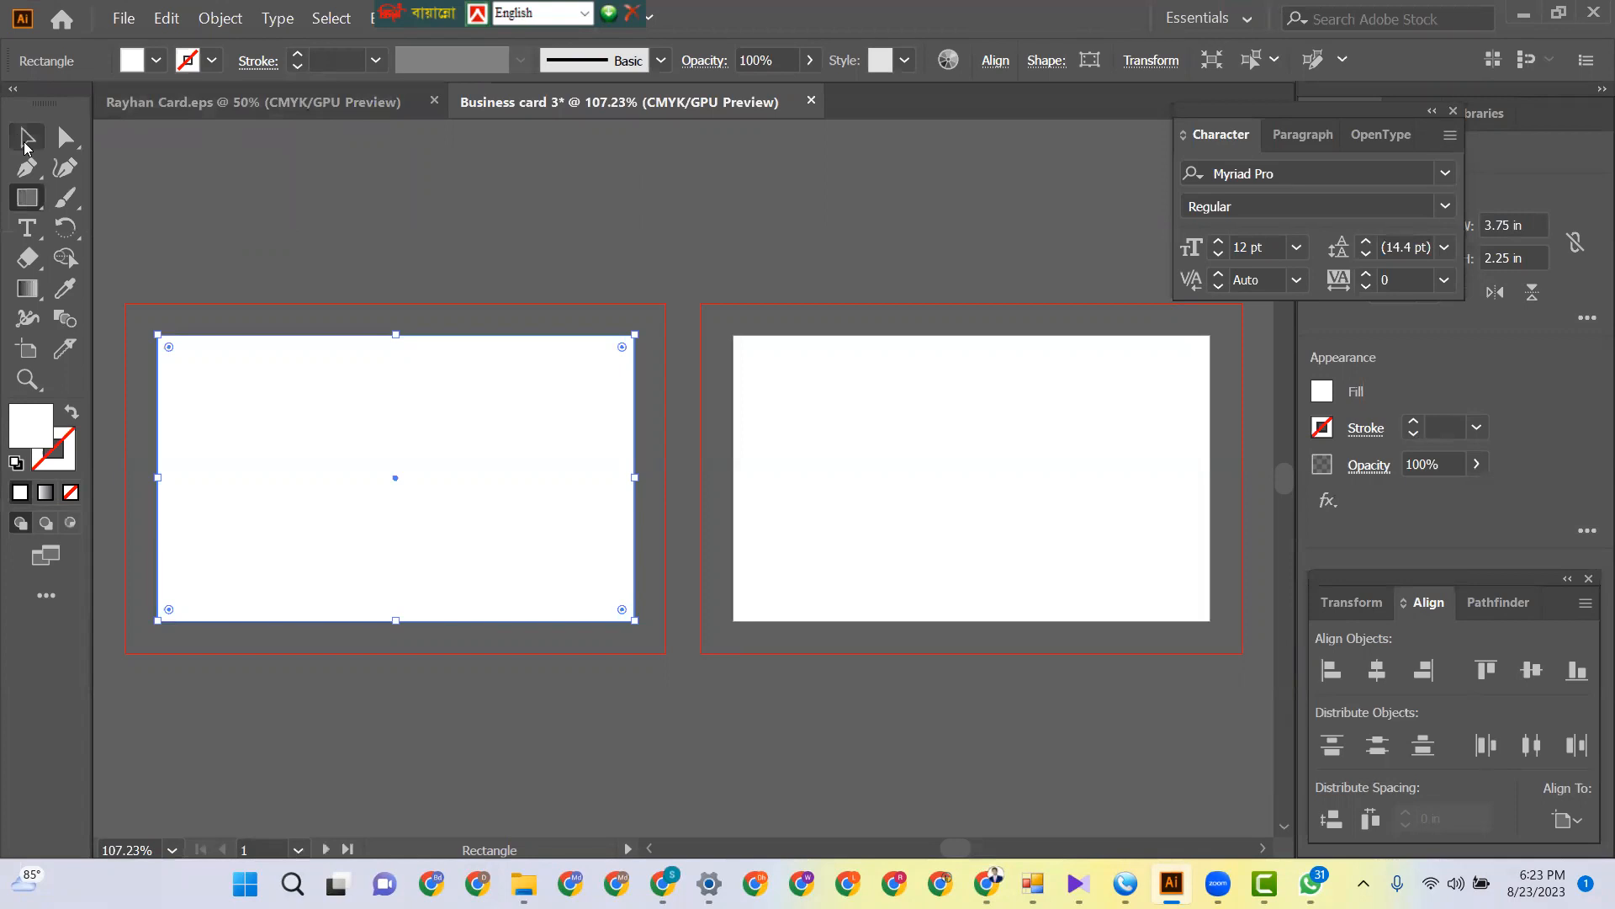
drag(267, 252, 339, 428)
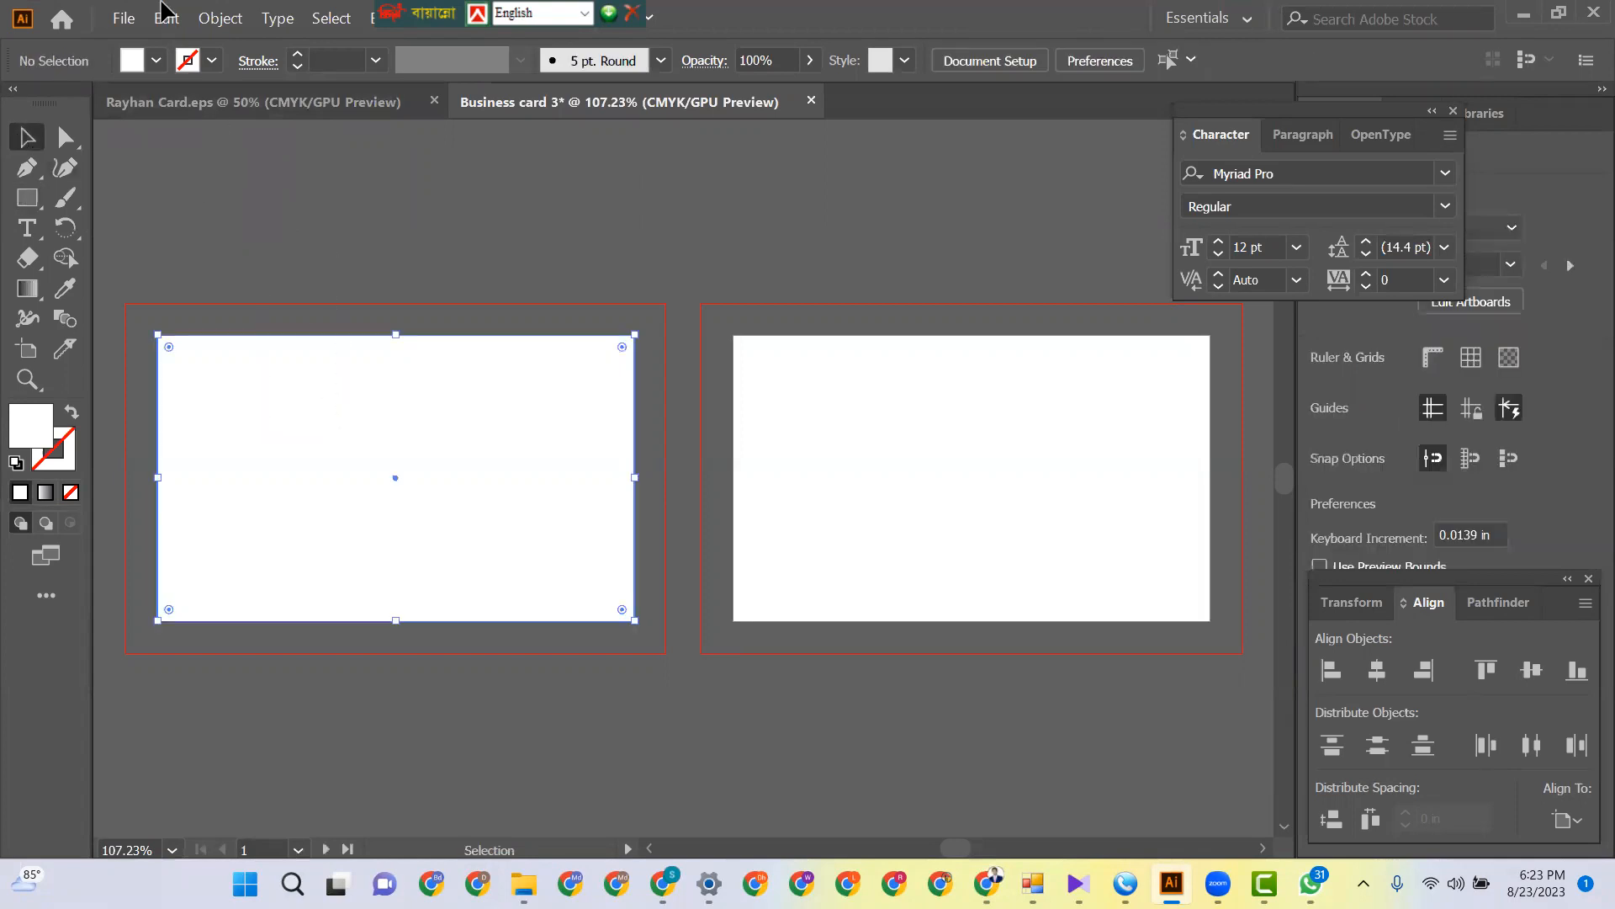
click(220, 17)
mouse_move(268, 507)
click(547, 581)
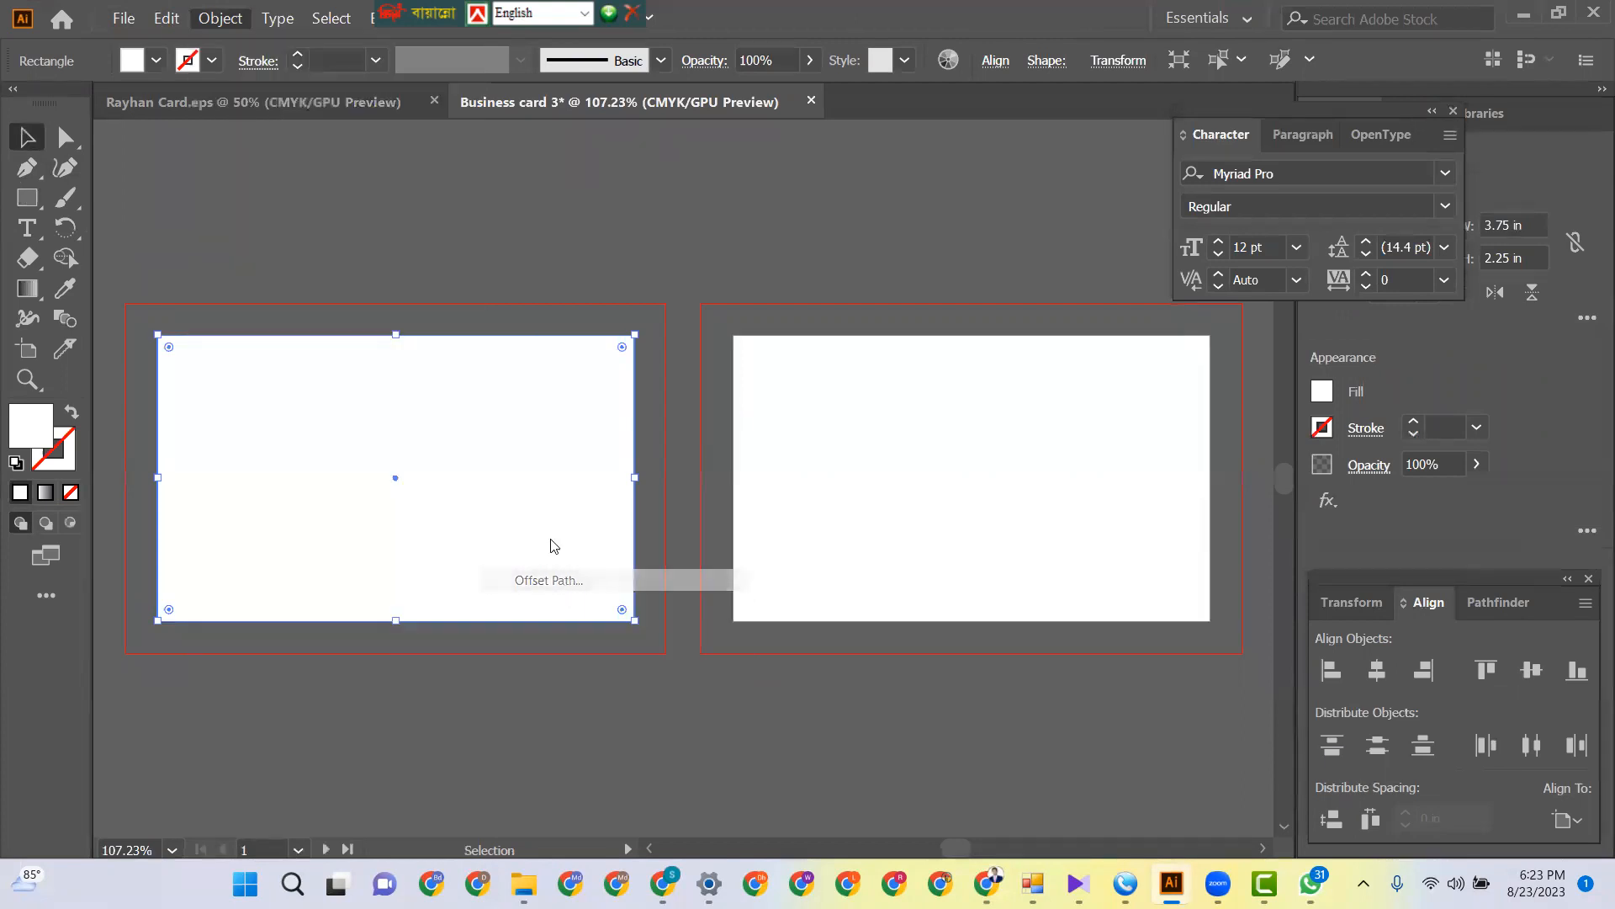
click(779, 498)
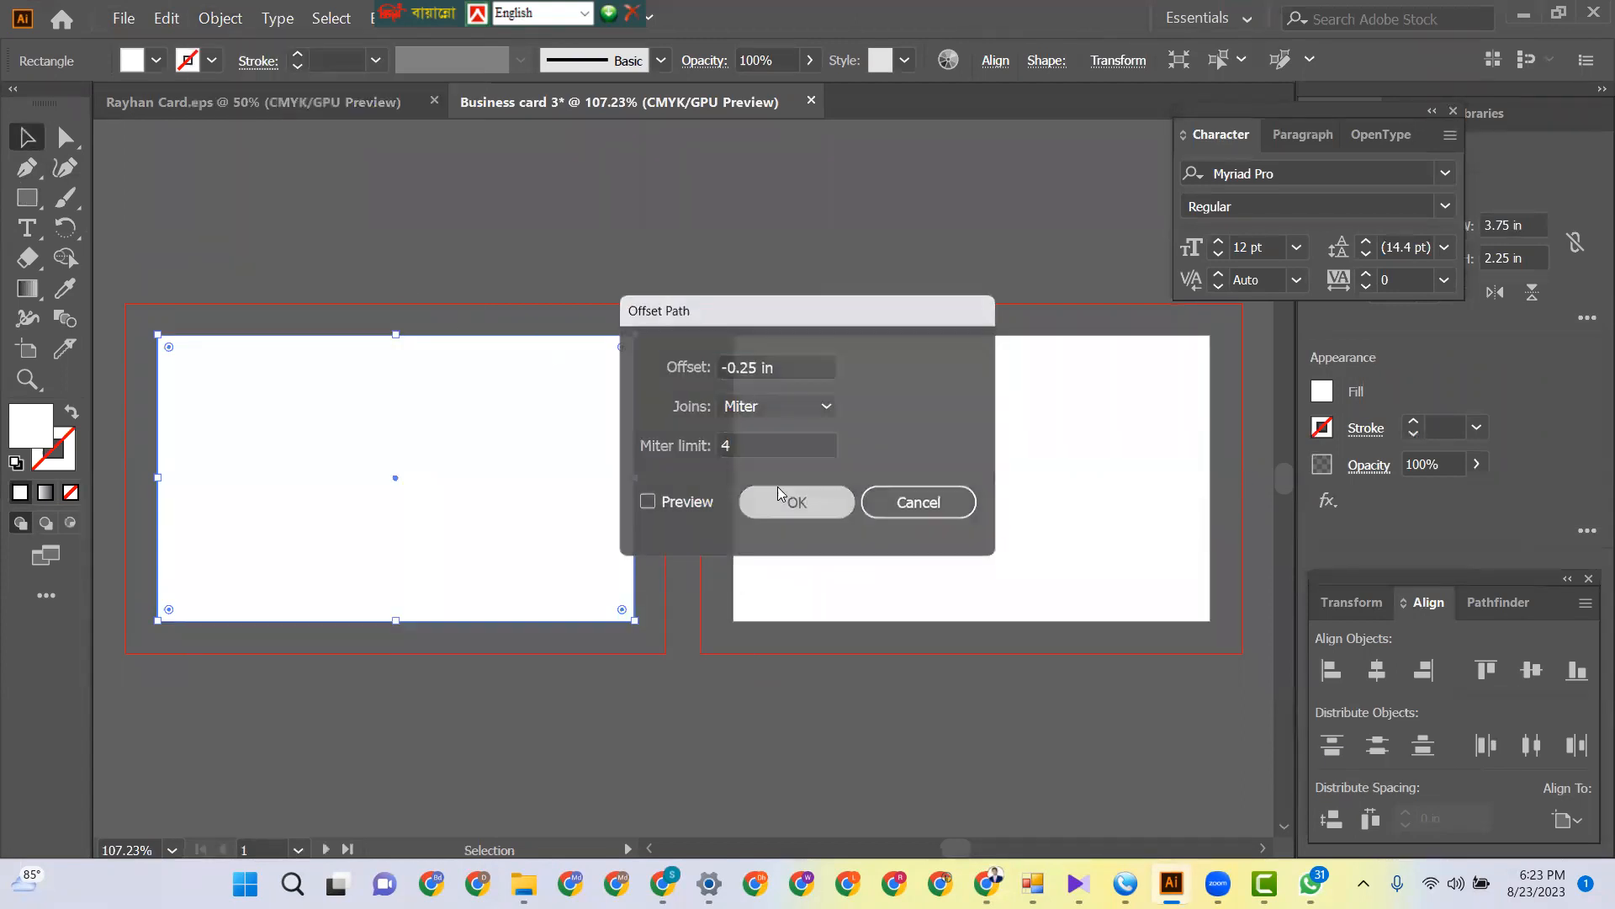
- Convert the inset rectangle on the first artboard into guides
click(402, 229)
click(291, 387)
right_click(293, 368)
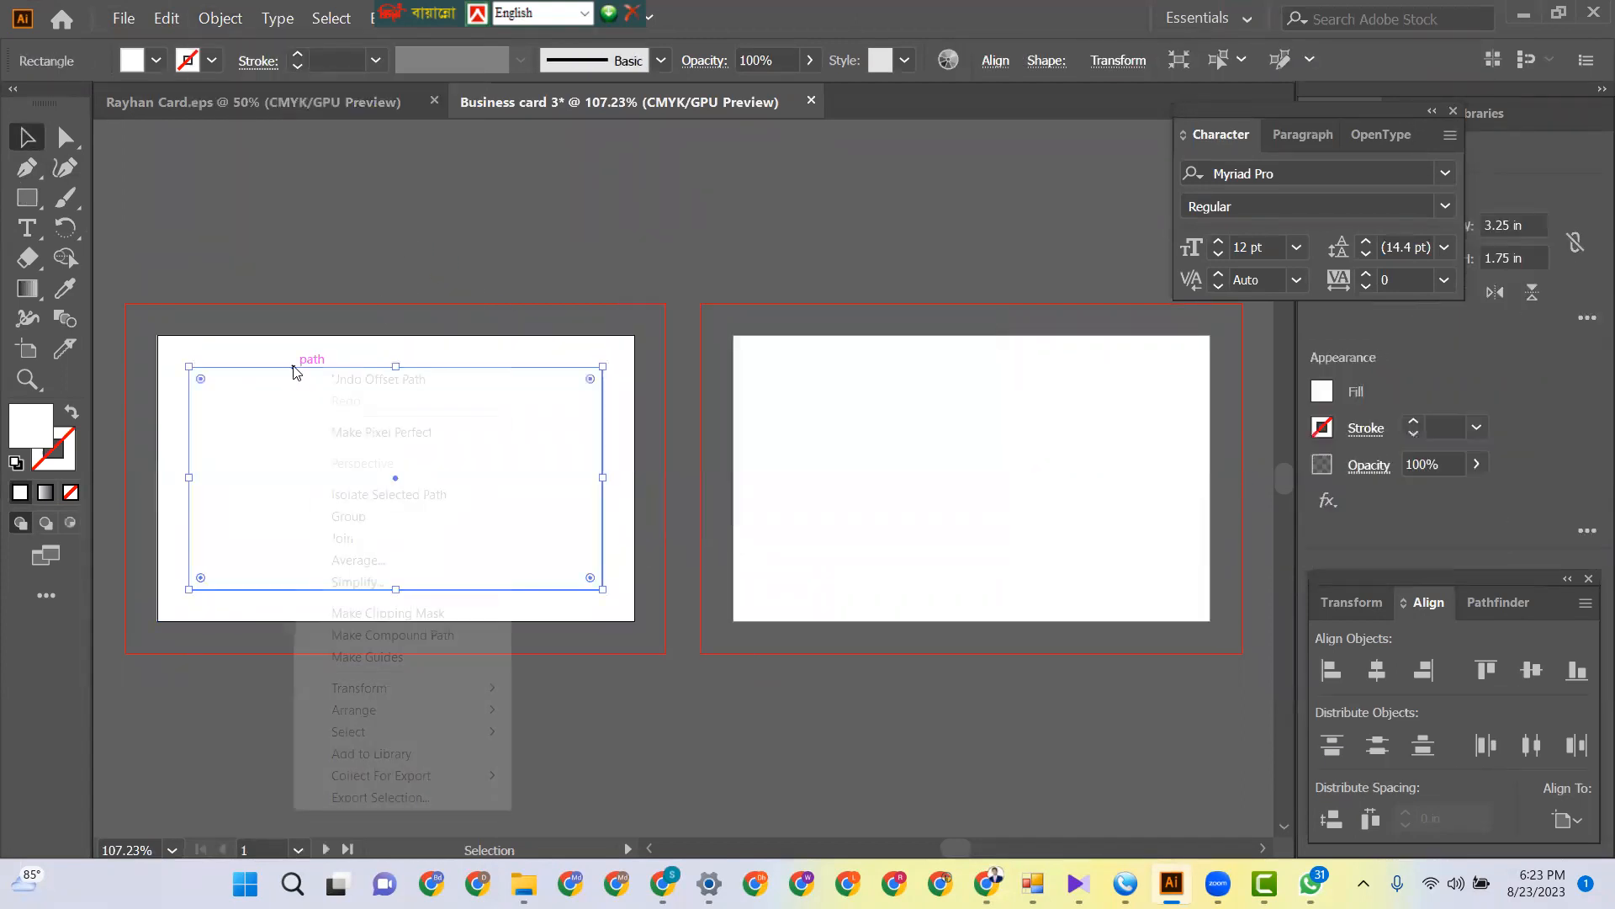
click(380, 656)
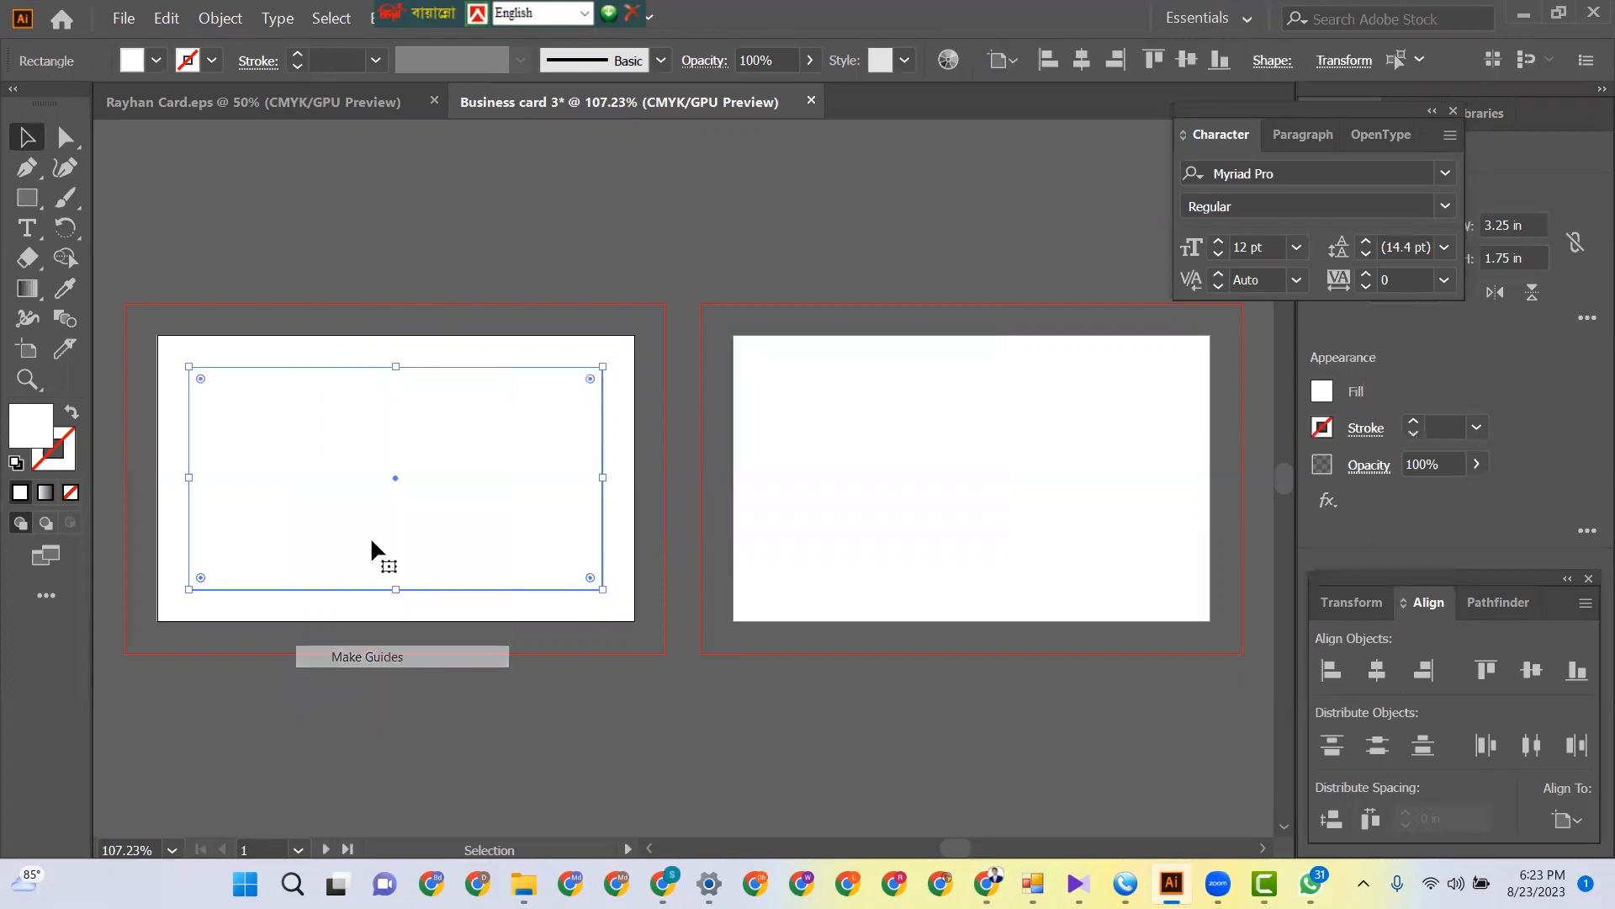
- Duplicate the background rectangle and its margin guides onto the second artboard, aligned to its edges
click(301, 219)
drag(301, 219, 971, 532)
drag(412, 227, 840, 533)
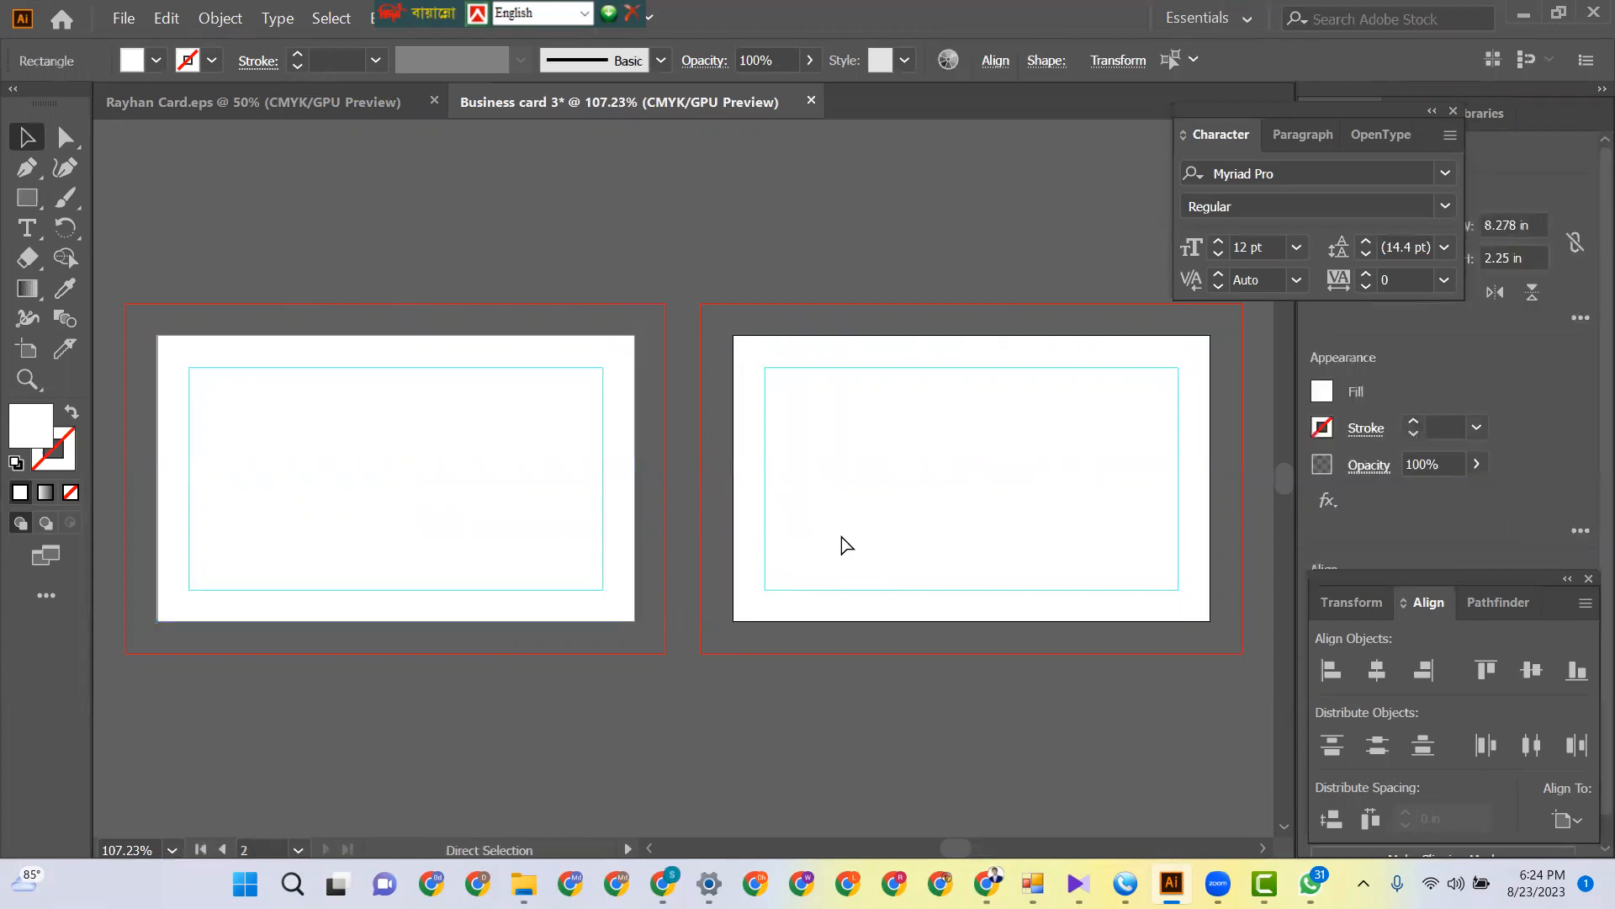
click(673, 229)
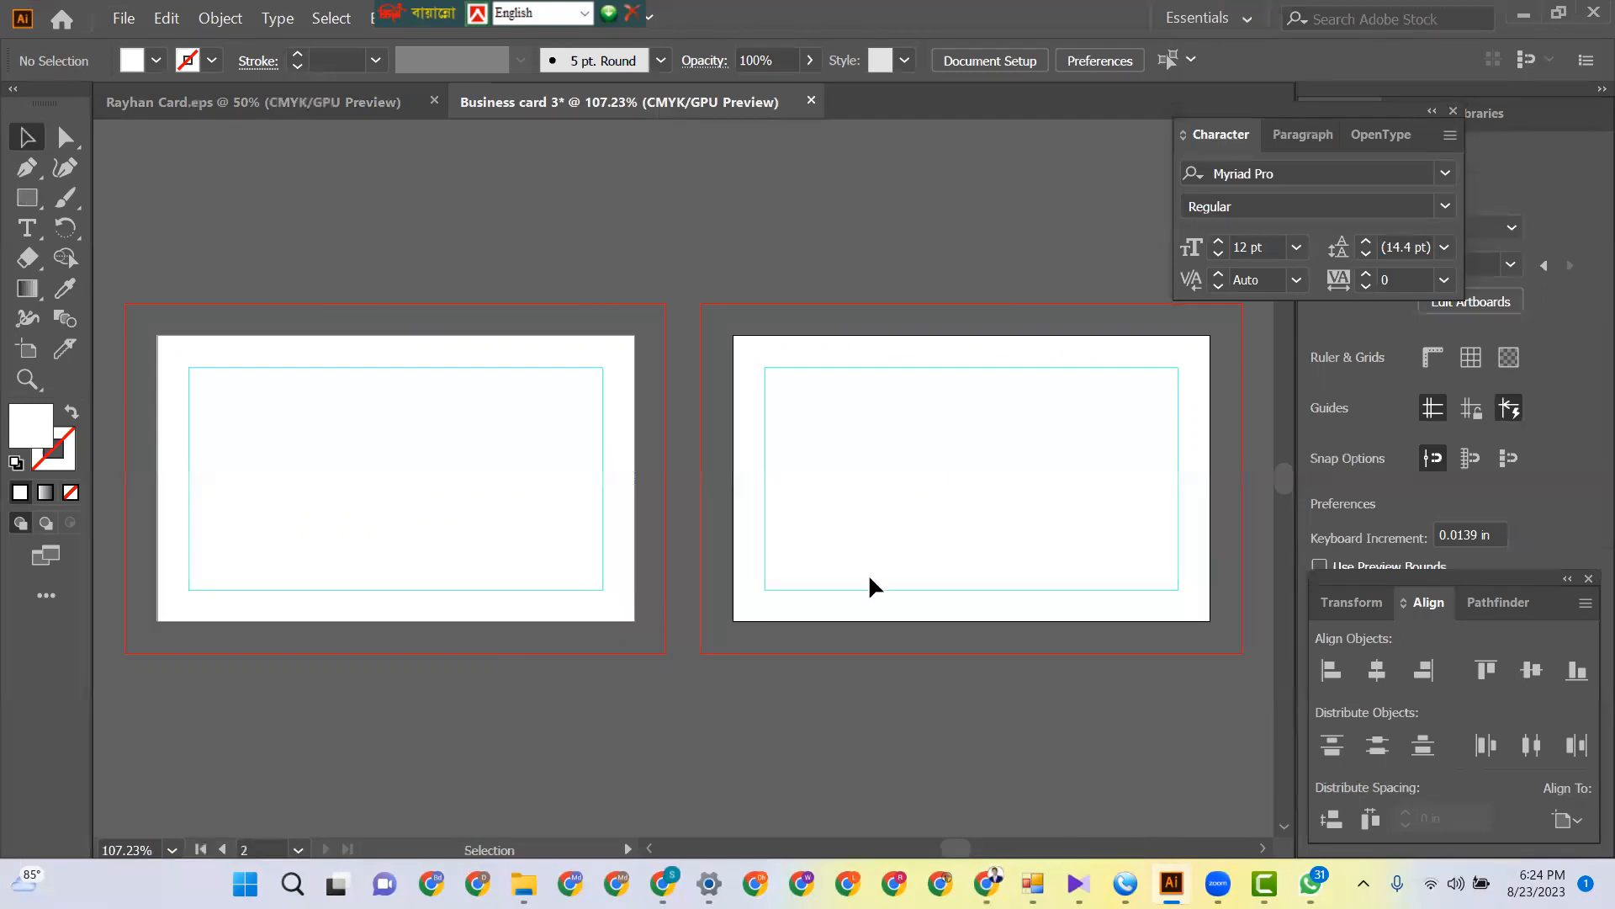
- Paste the reference business card image and scale it proportionally to about 3.65 x 2.21 in
key(ctrl+v)
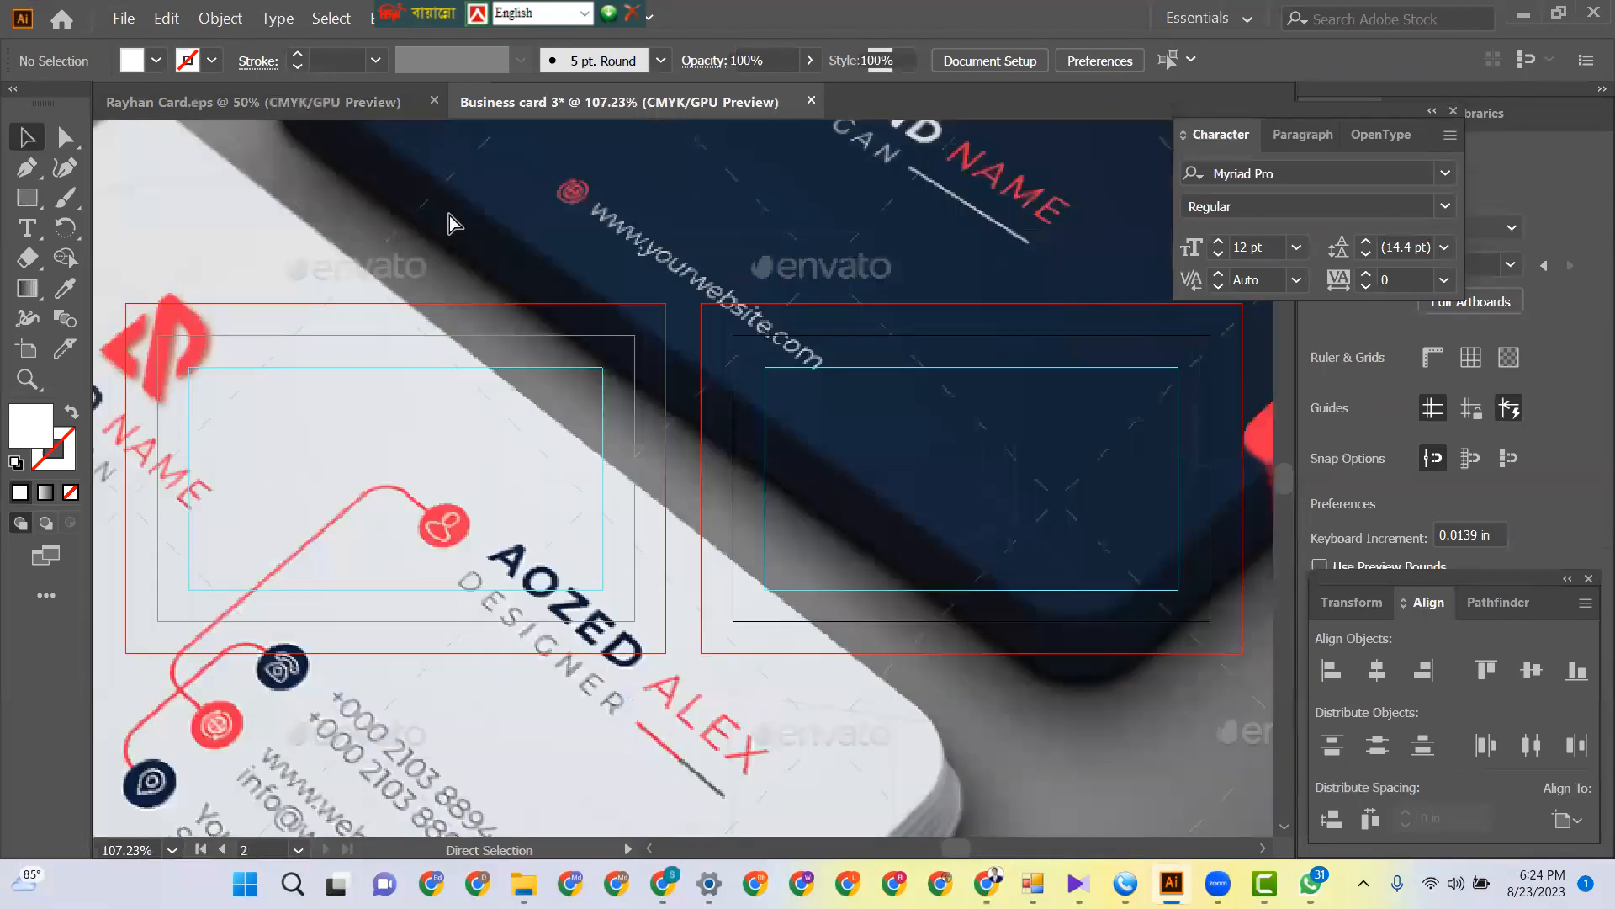
key(ctrl+minus)
key(ctrl+minus)
key(ctrl+minus)
key(ctrl+minus)
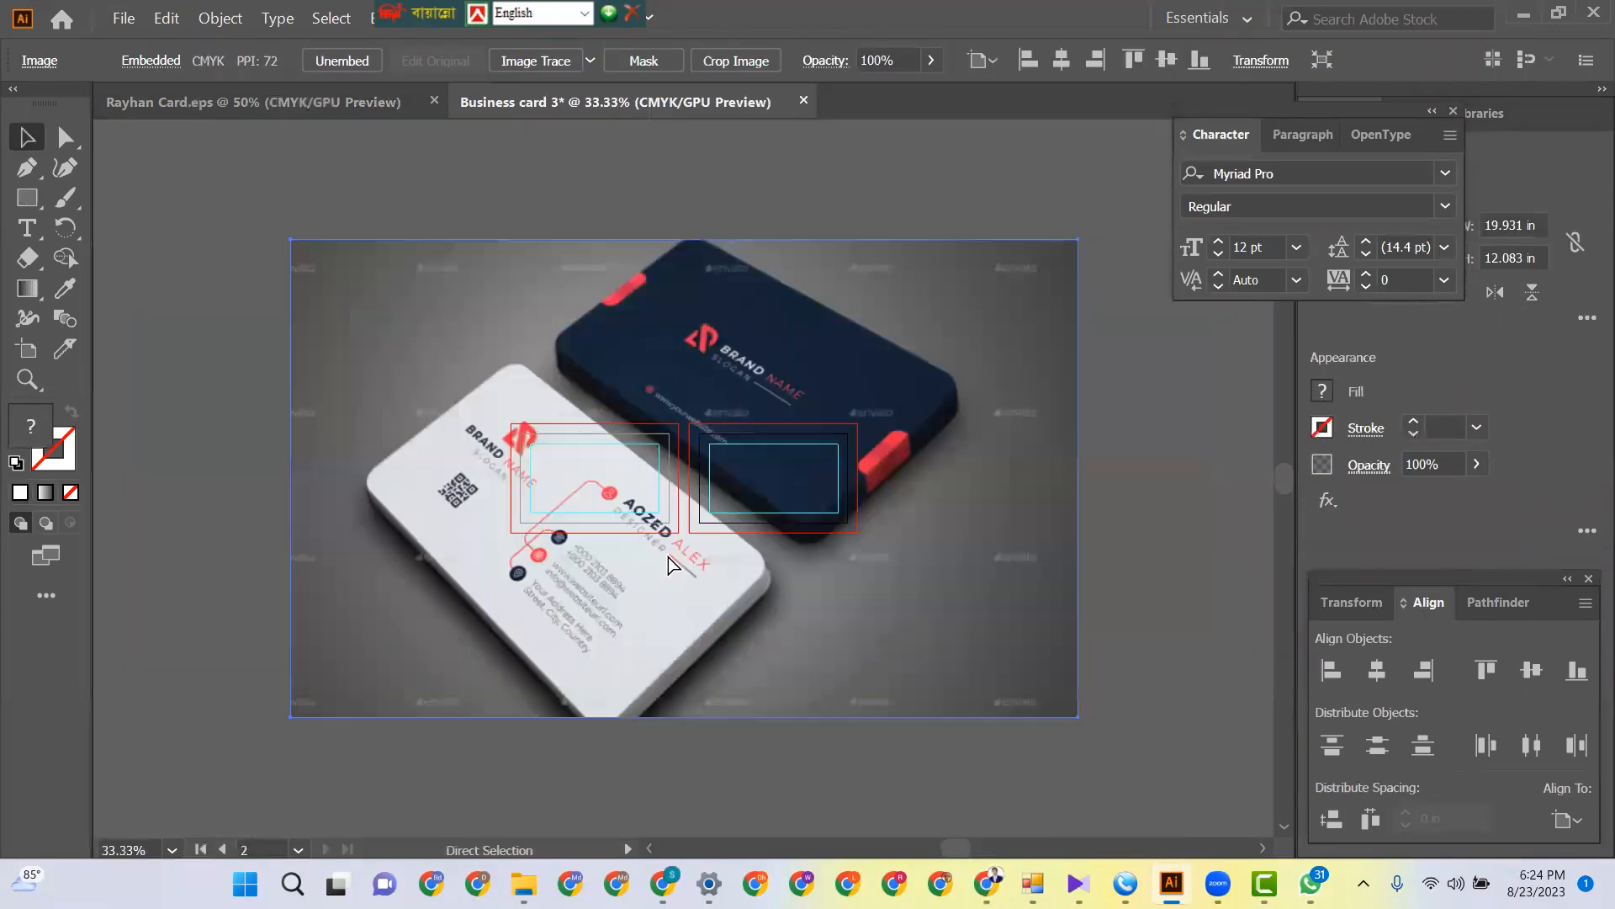
drag(292, 227, 797, 629)
- Position the reference image just above the first artboard, aligned with its width
drag(1001, 694, 579, 353)
key(ctrl+plus)
key(ctrl+plus)
key(ctrl+plus)
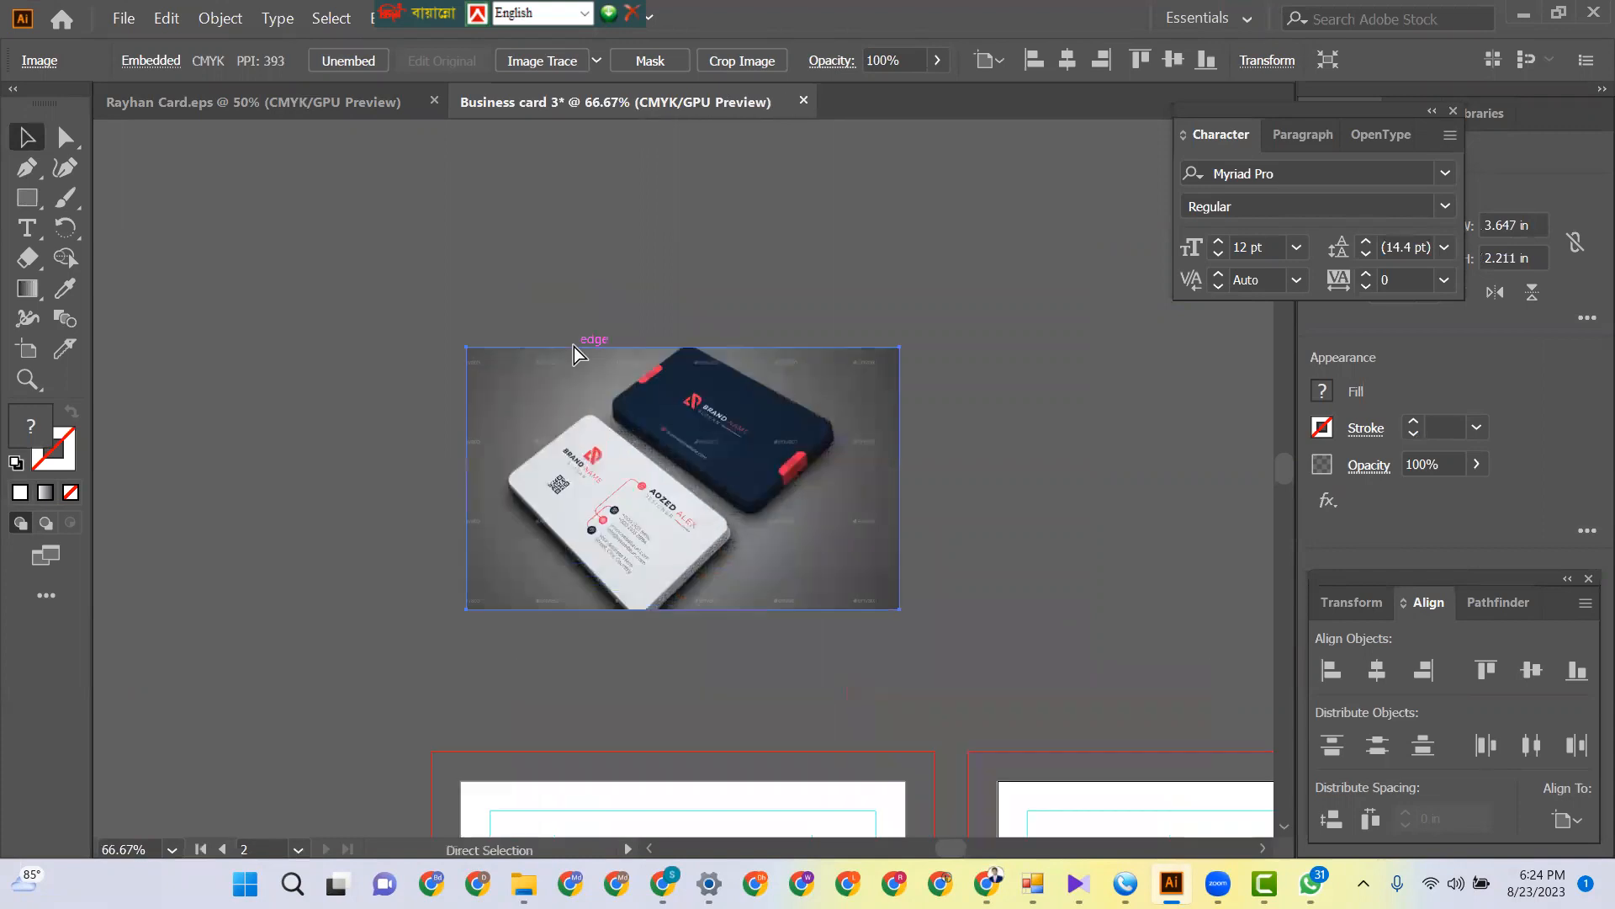
drag(602, 541, 549, 418)
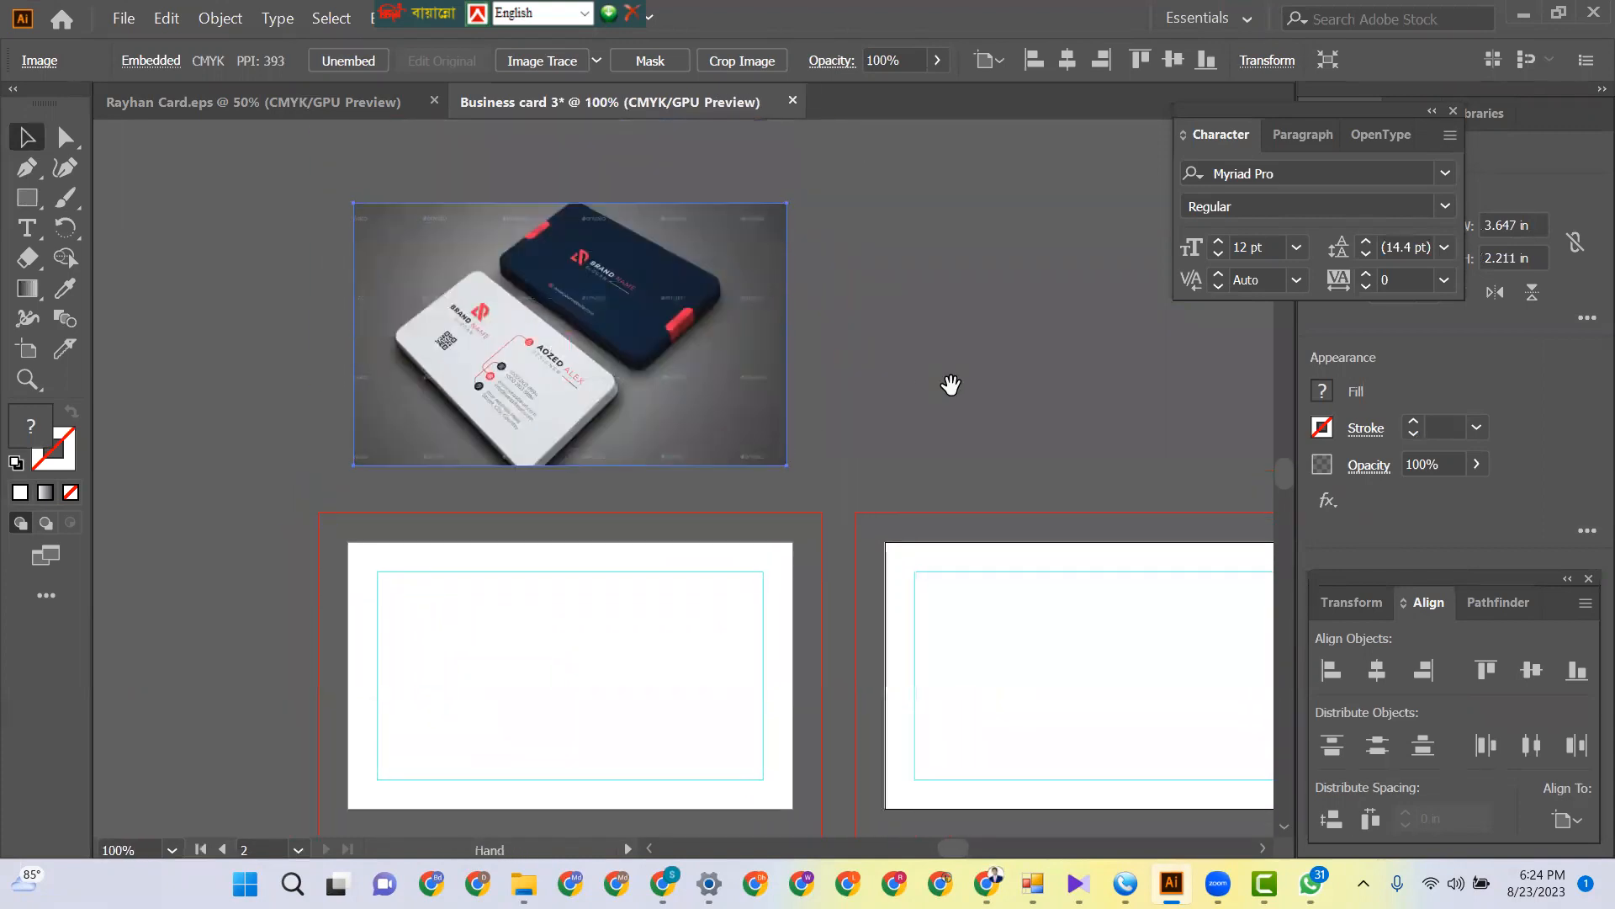
drag(948, 386, 926, 303)
click(919, 305)
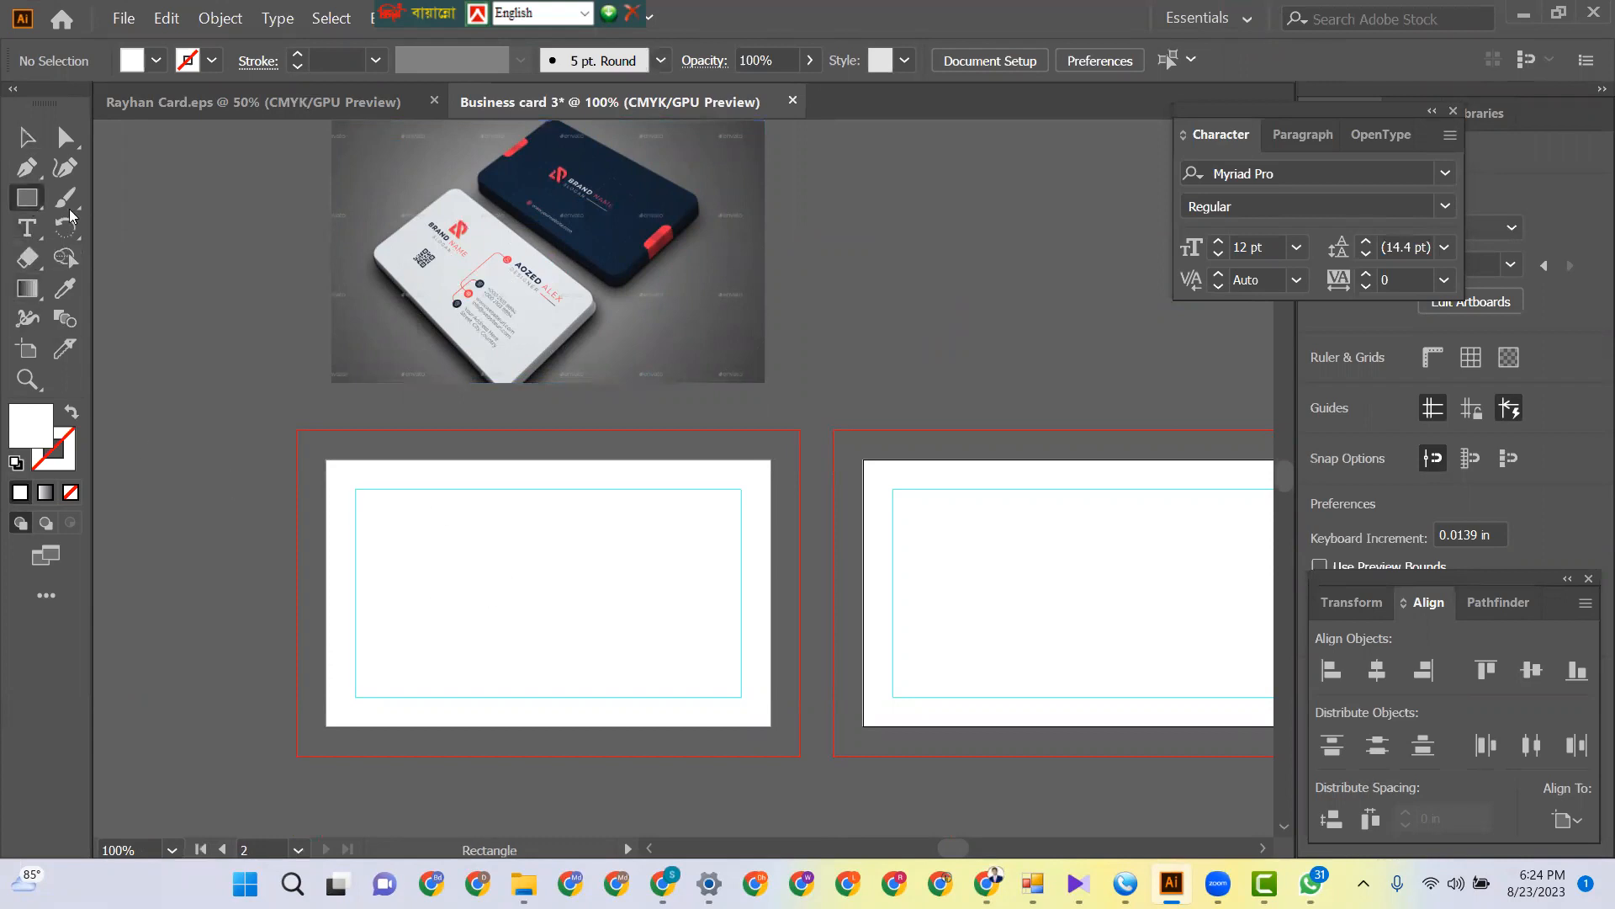
- Draw a circle about 0.94 in across beside the reference image, with no fill and a 3 pt white stroke
click(27, 198)
click(126, 228)
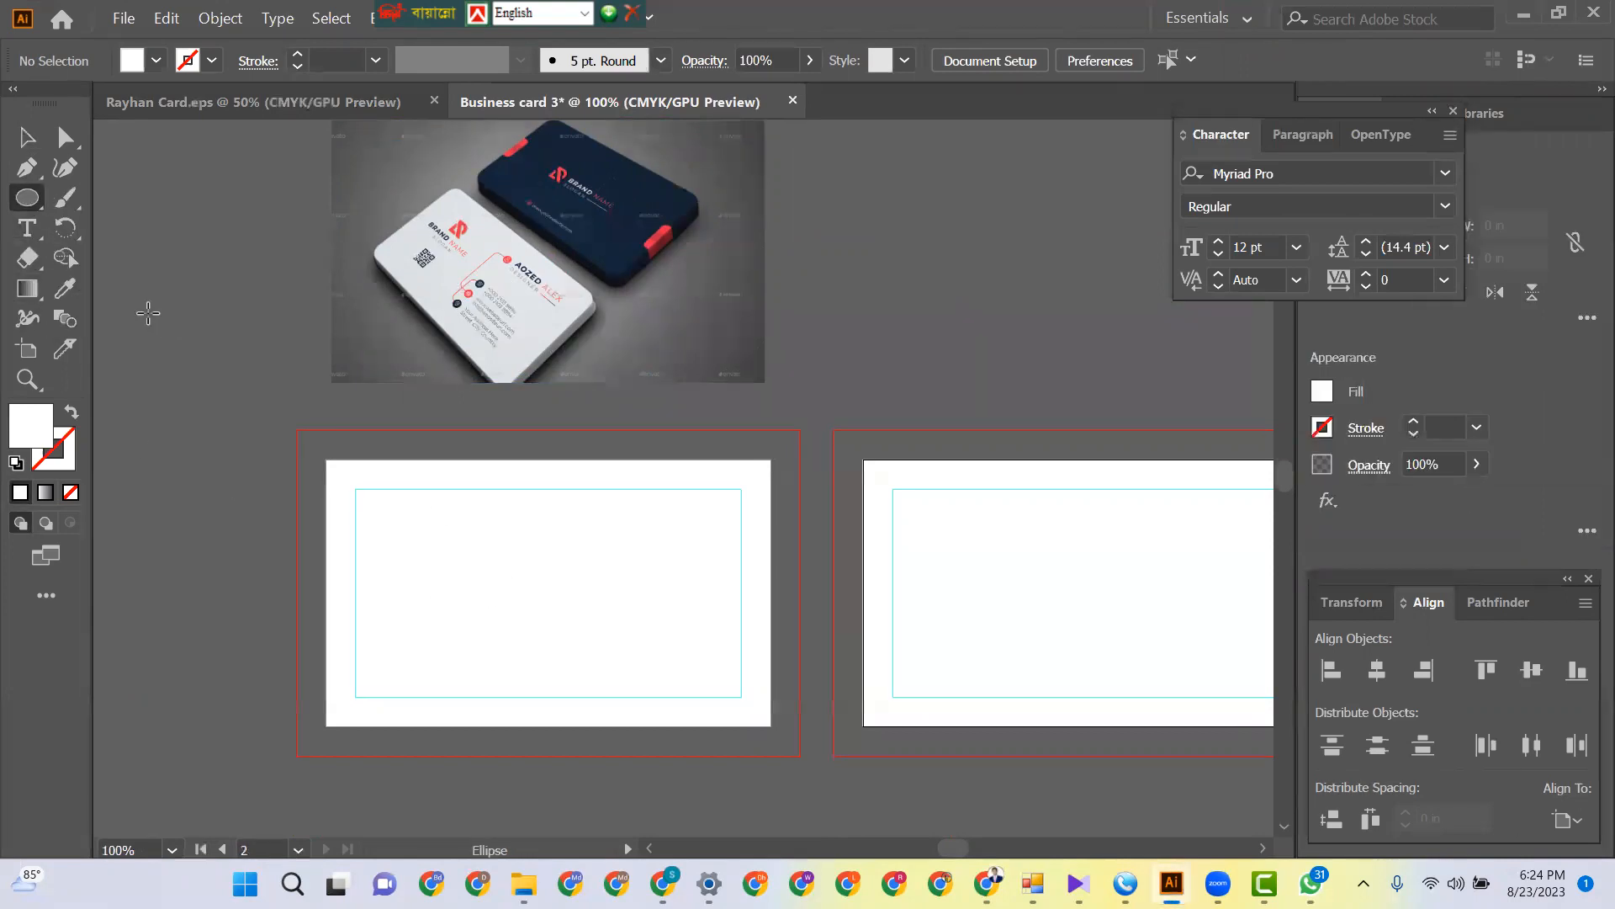
drag(122, 251, 233, 362)
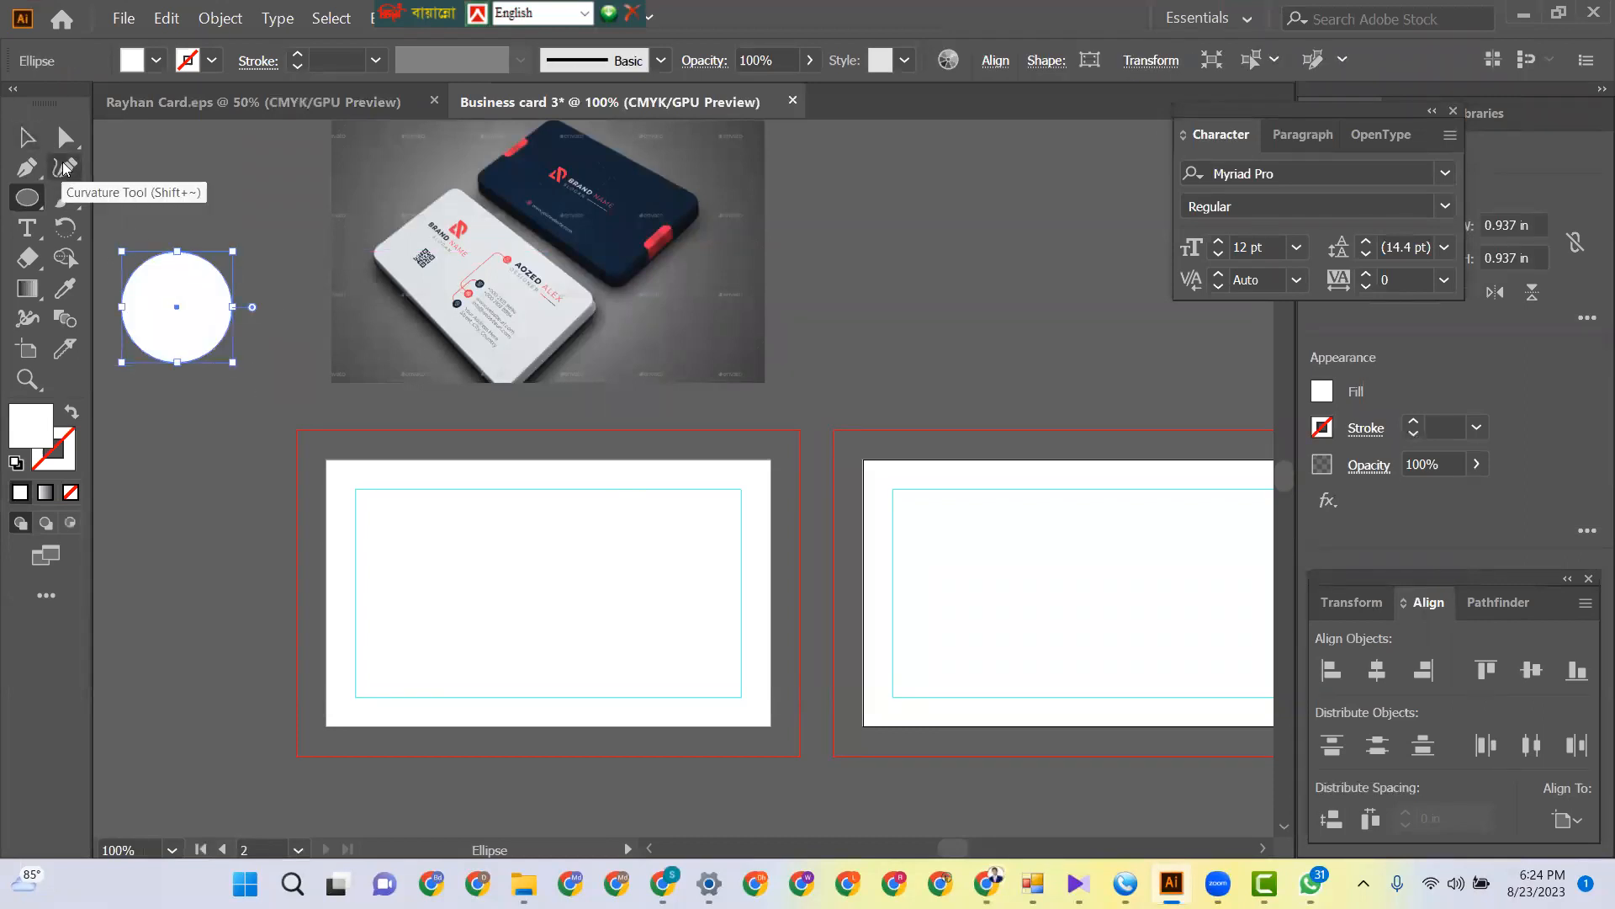
click(71, 414)
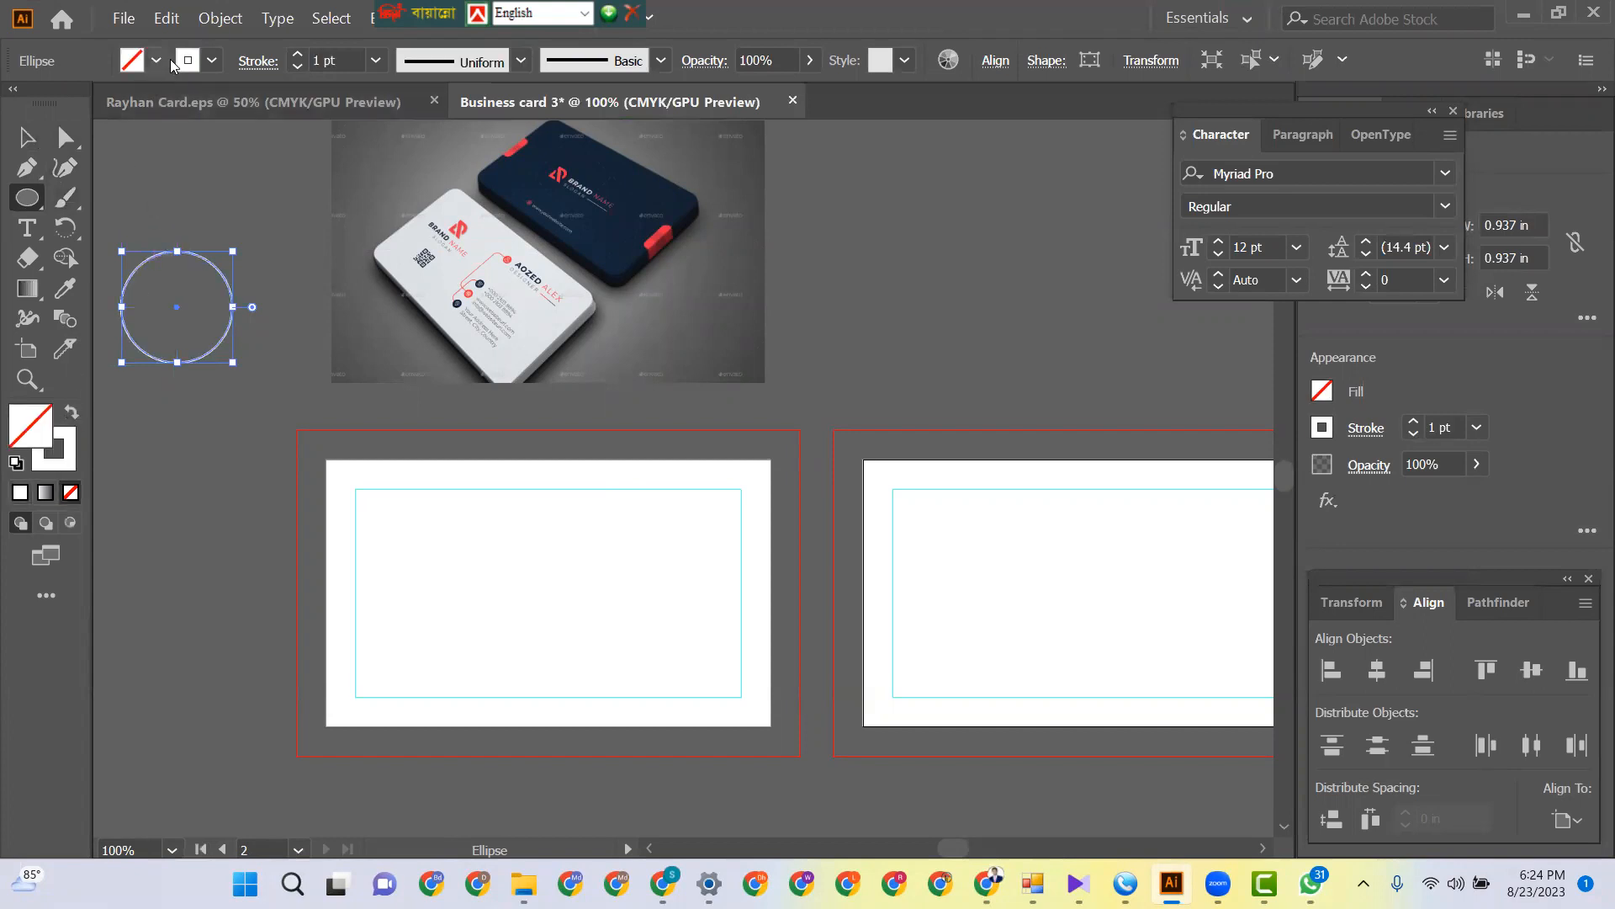
click(299, 56)
click(298, 56)
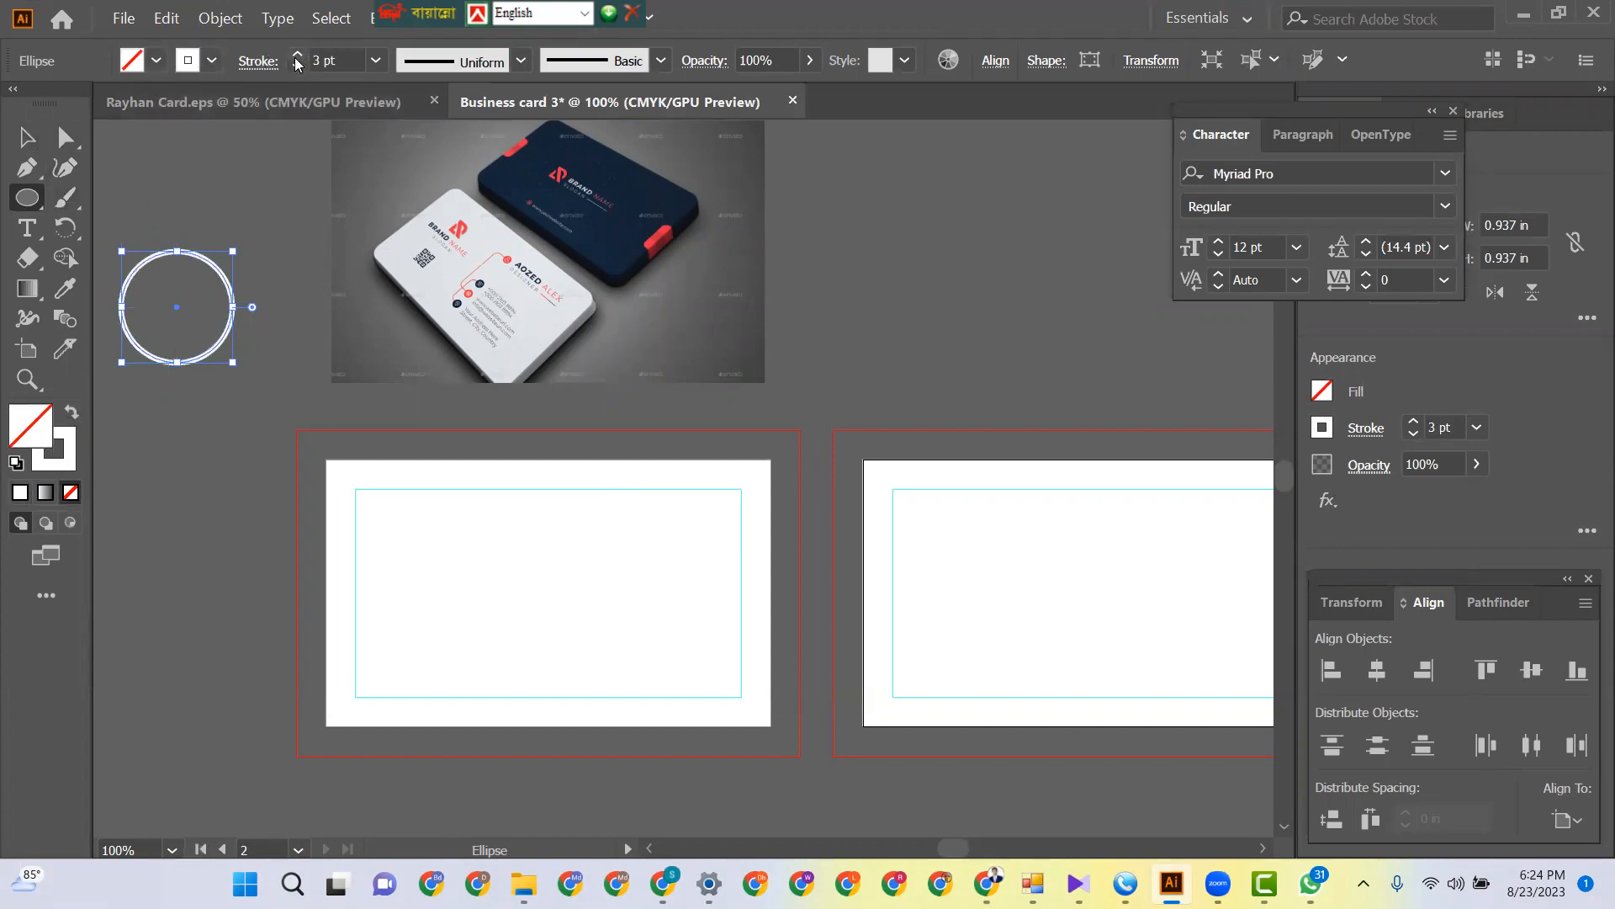
- Expand the circle's fill and stroke into an outlined ring shape
click(27, 136)
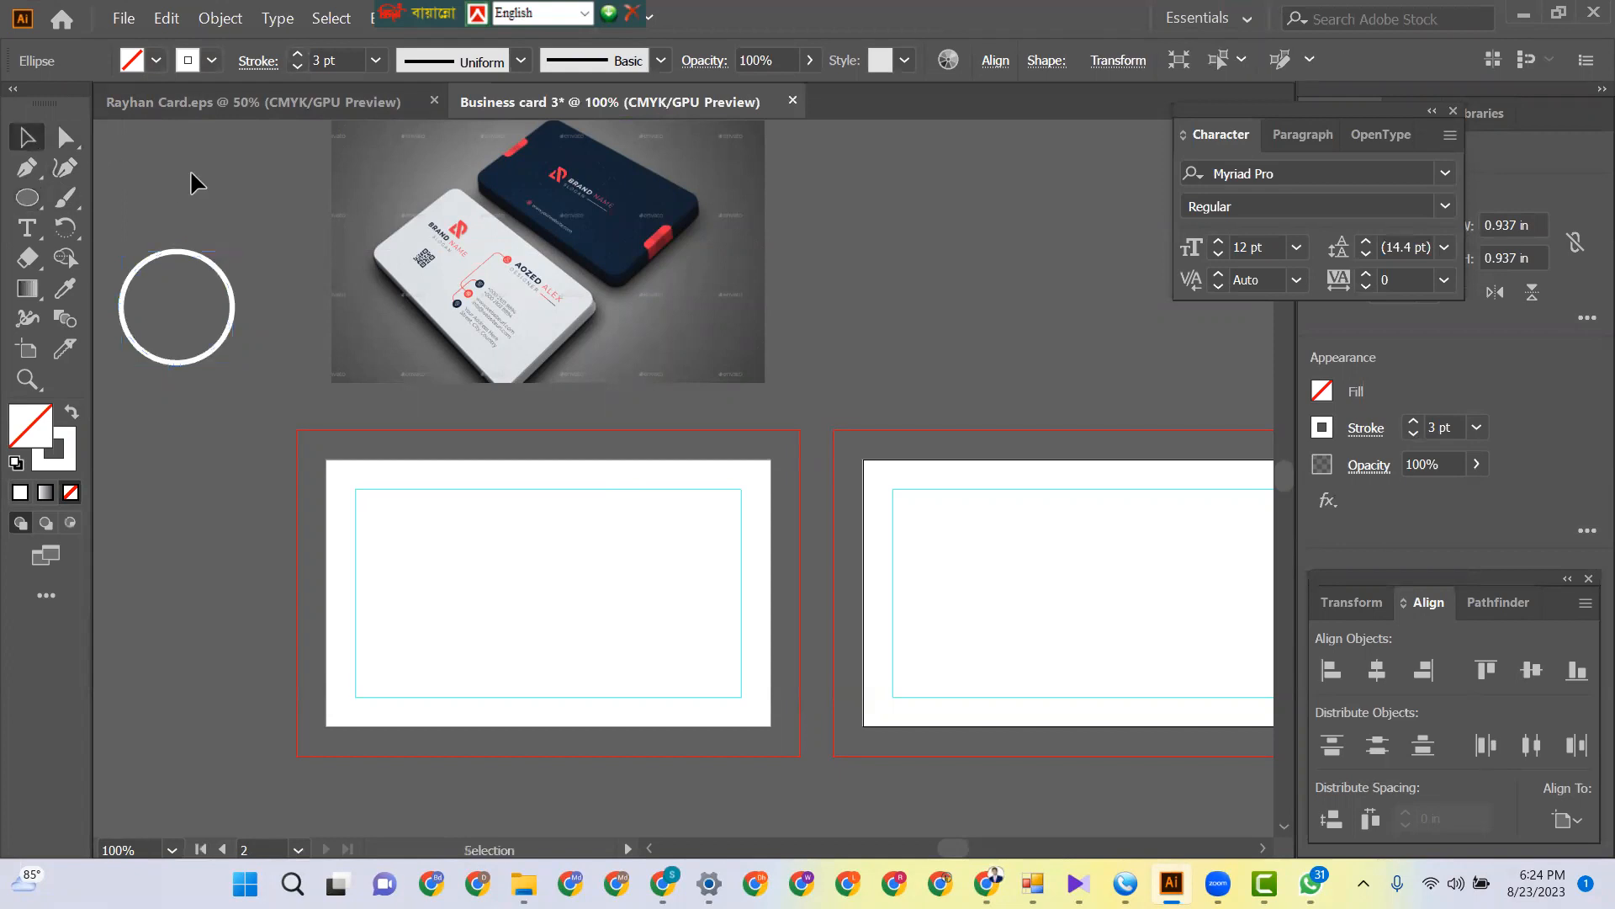
click(191, 173)
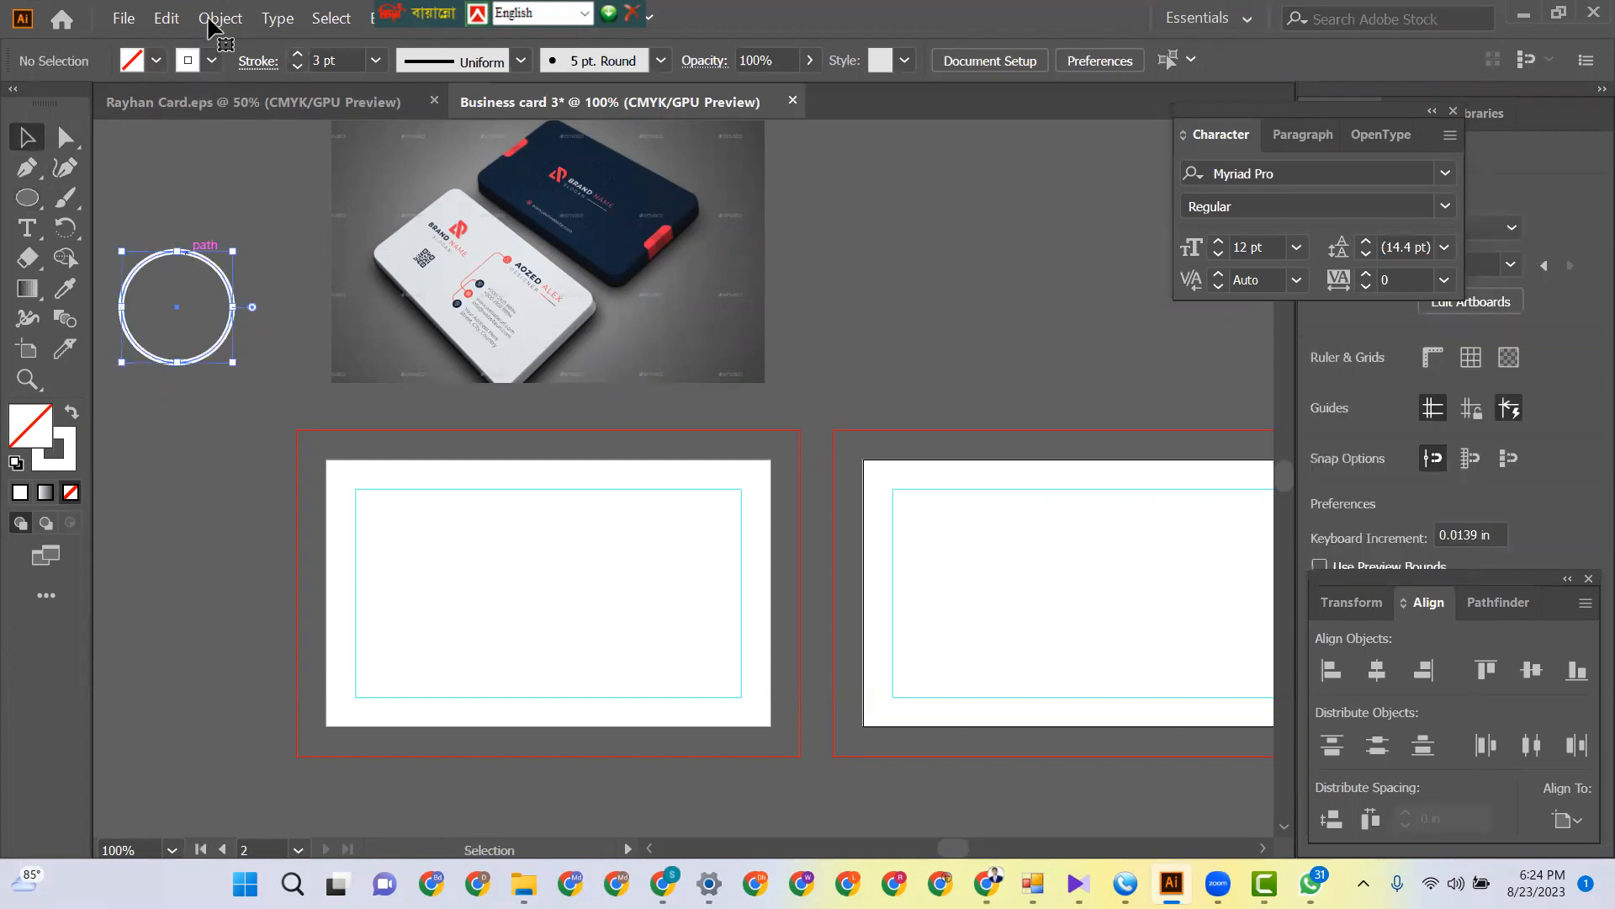
click(219, 19)
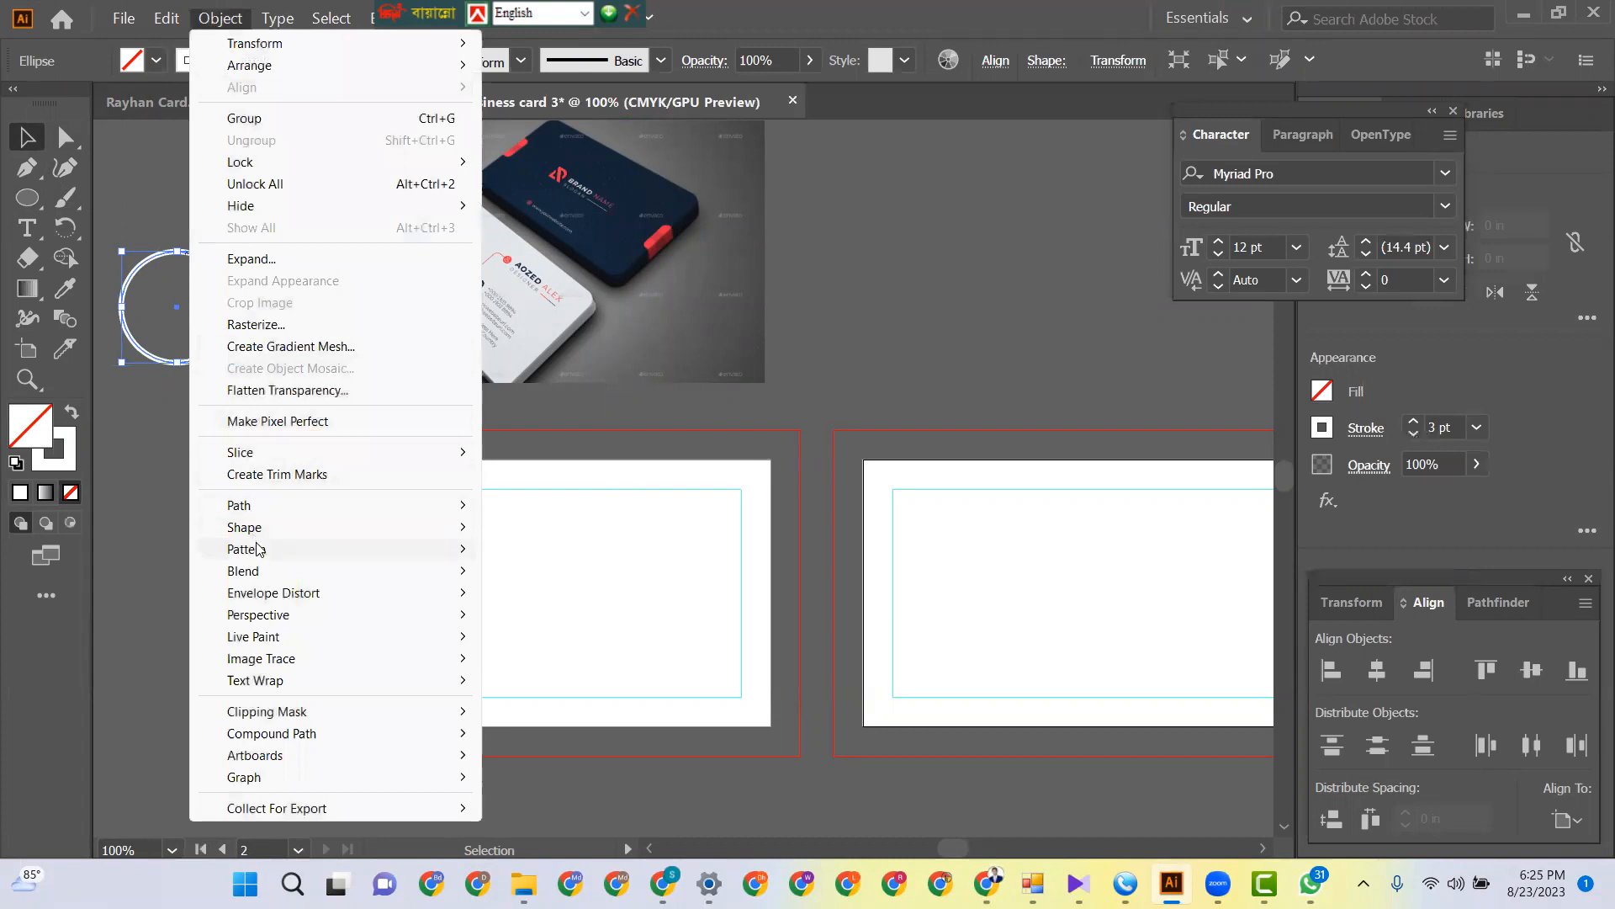
click(278, 257)
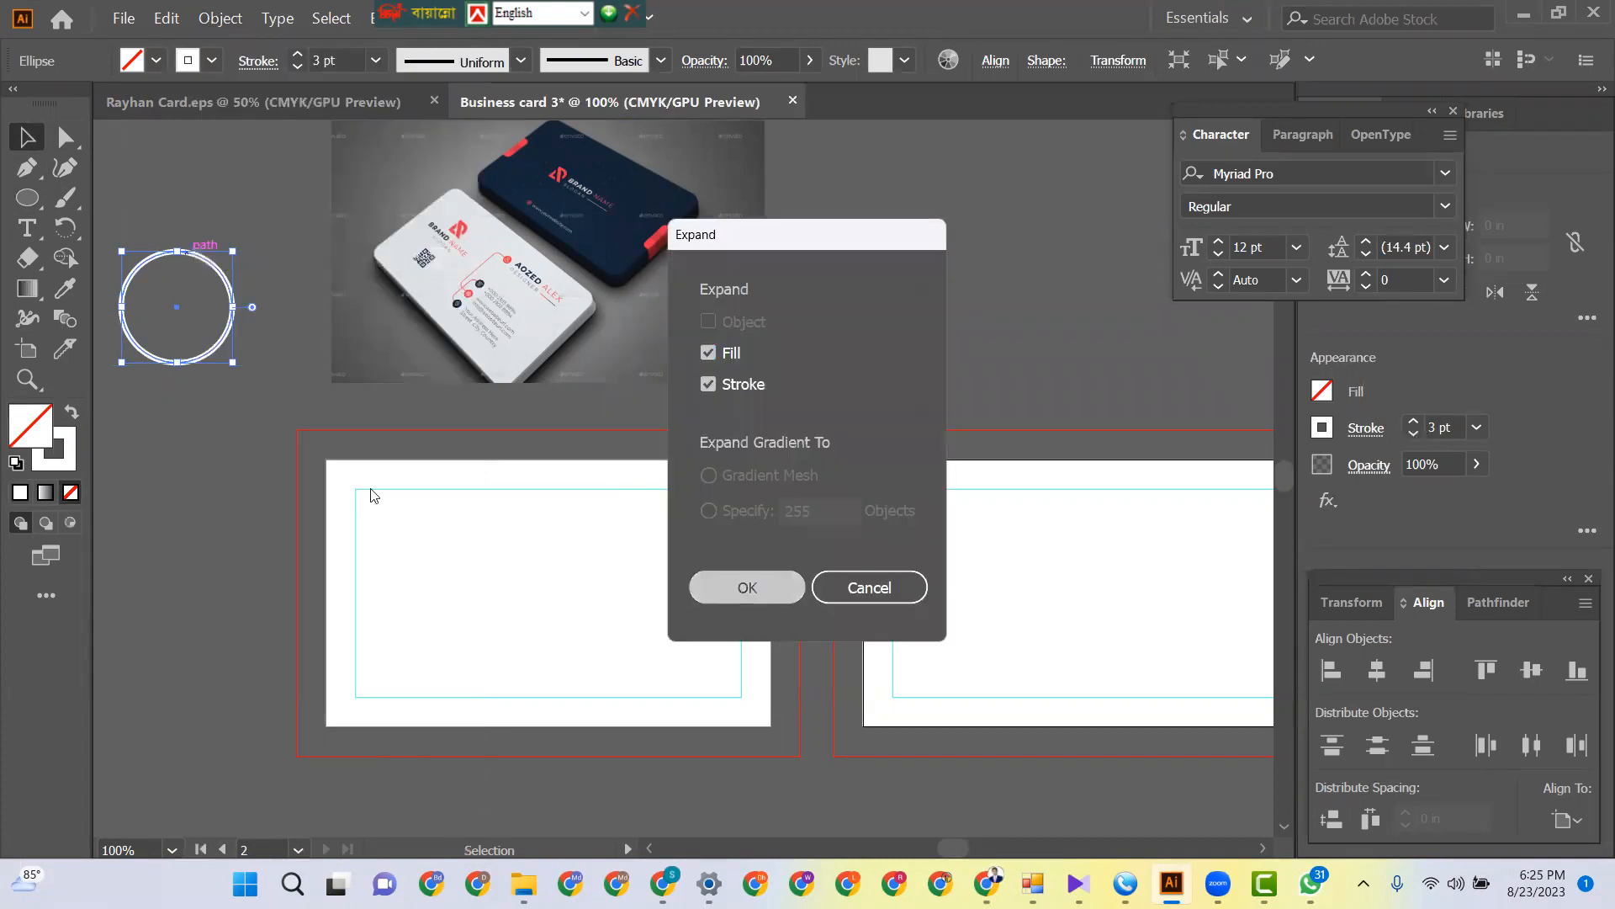
key(Return)
click(163, 428)
click(192, 361)
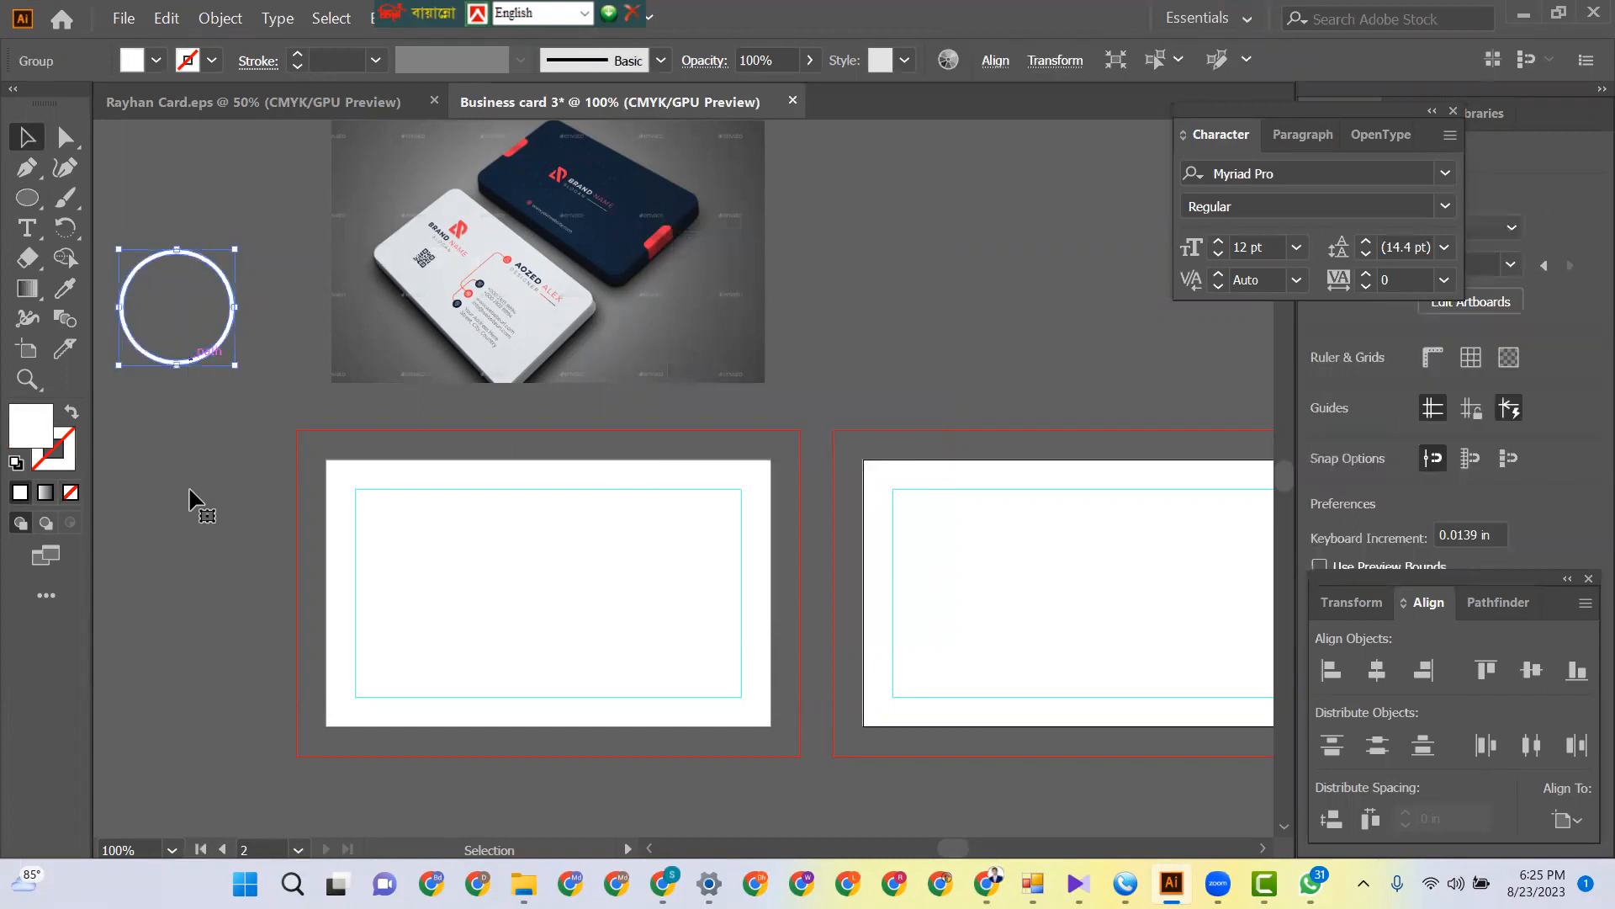
click(189, 484)
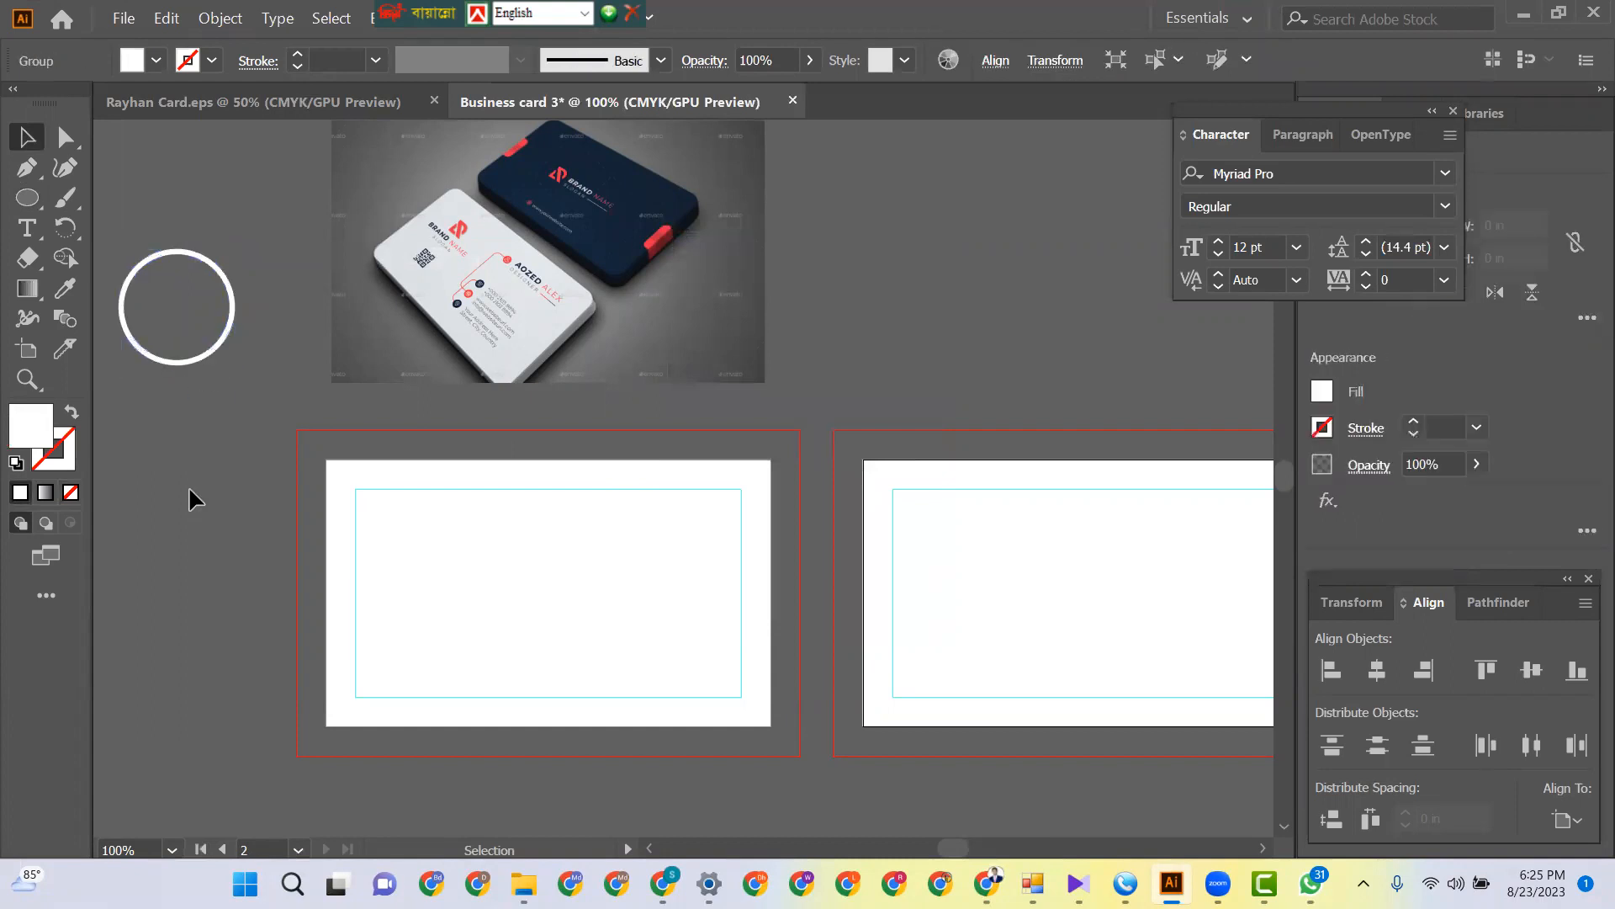
- Fill the expanded ring with the red swatch
click(187, 362)
click(156, 61)
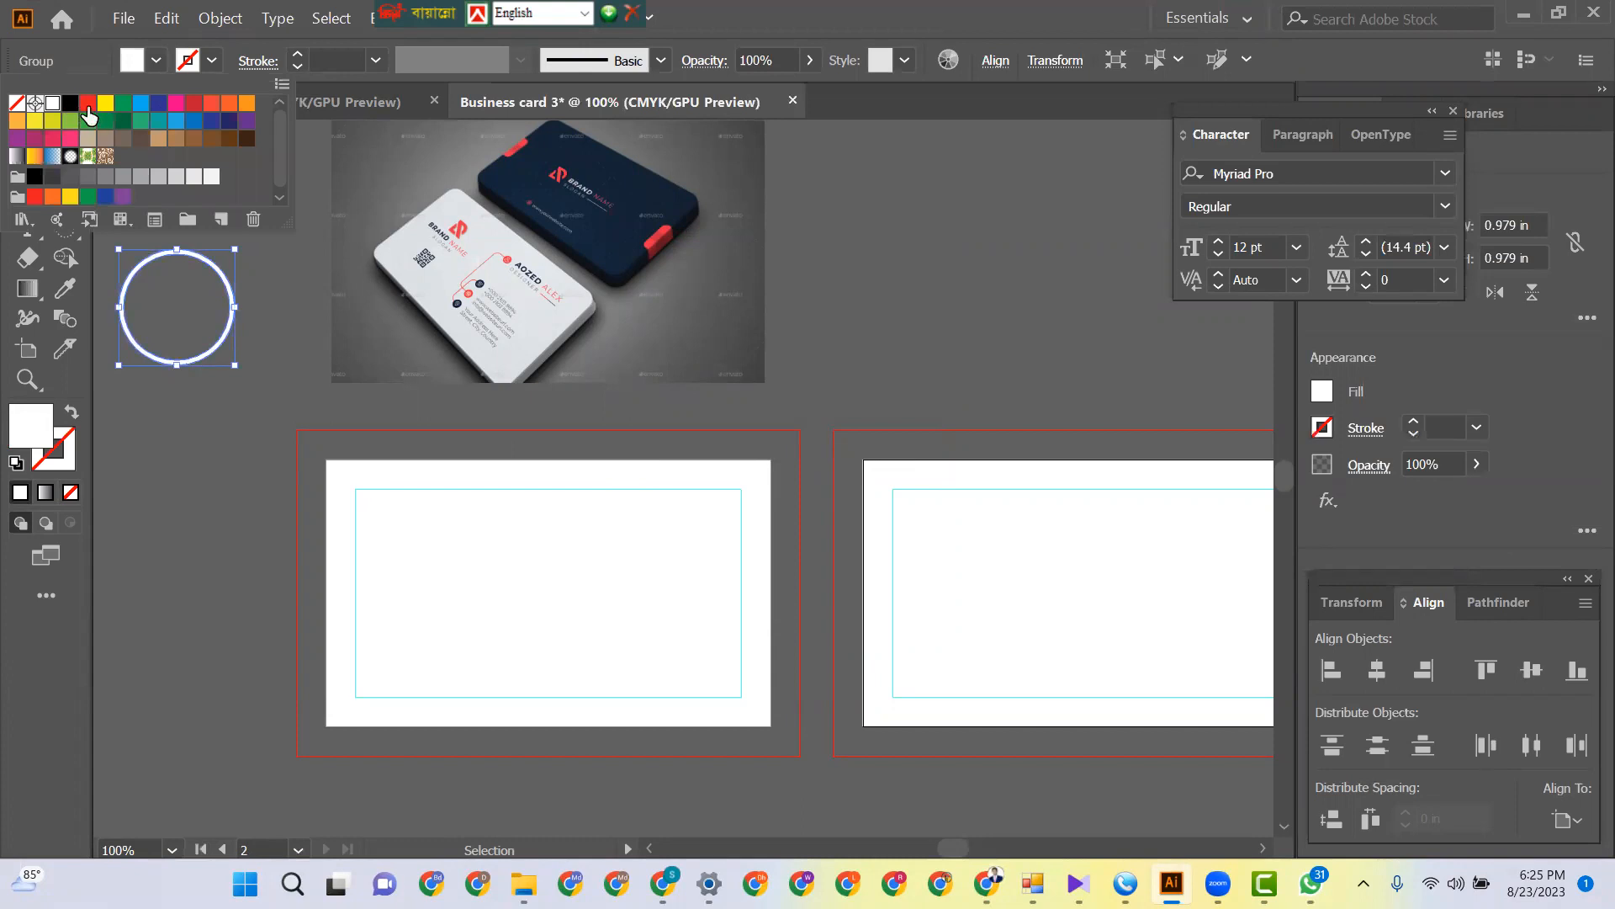
click(89, 108)
- Add a point text object with the letter C below the red ring, replacing the placeholder text
key(t)
click(123, 515)
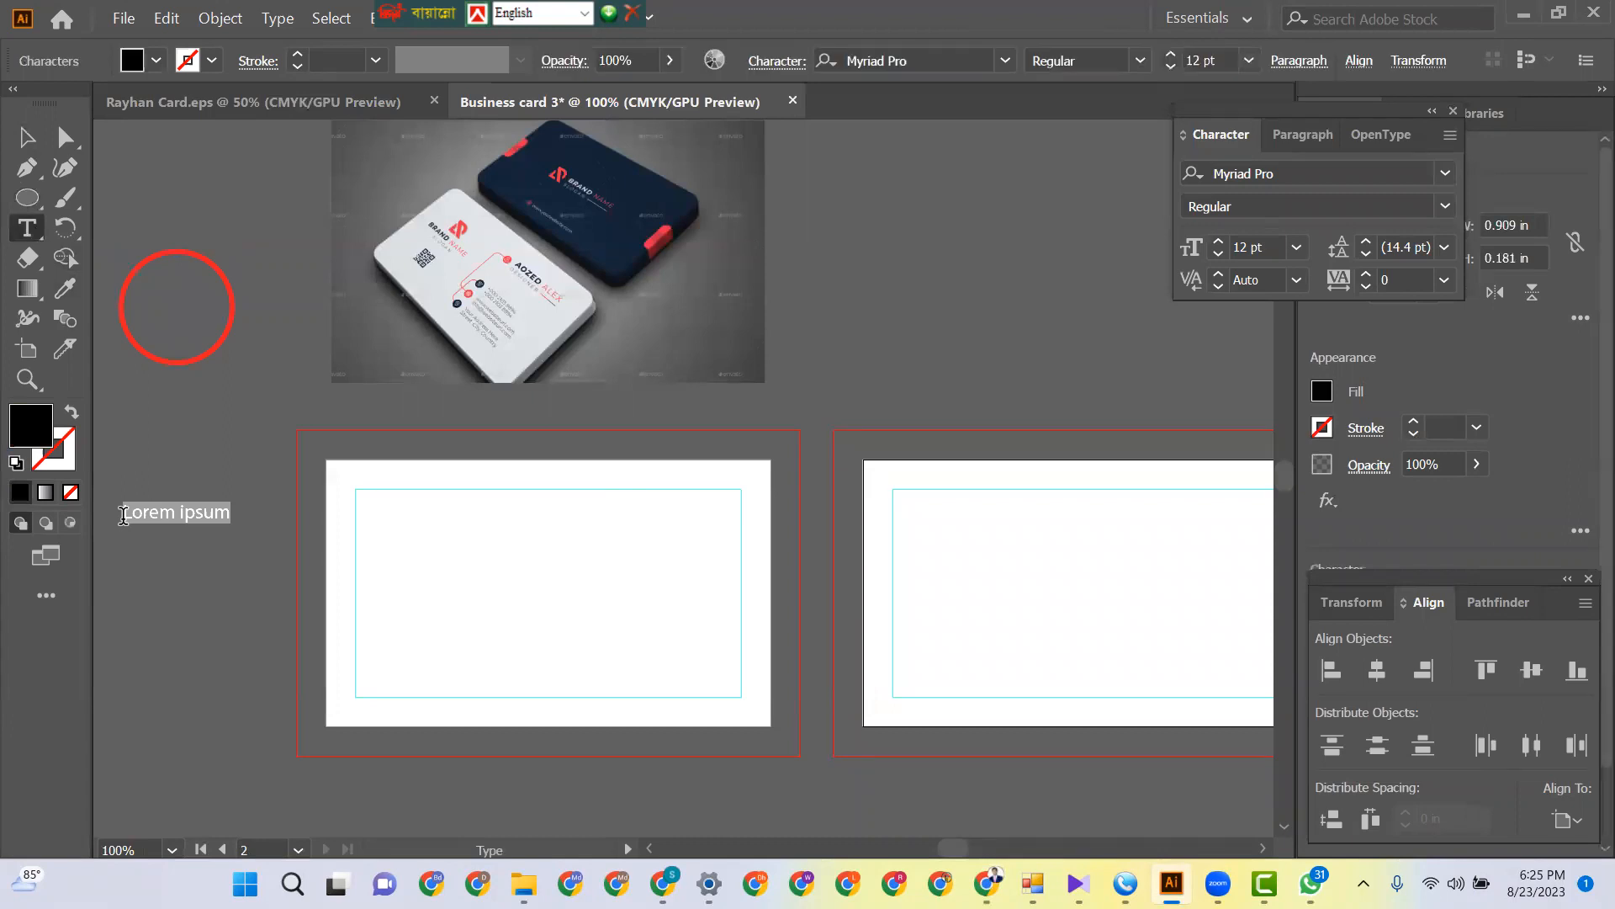
key(BackSpace)
key(Escape)
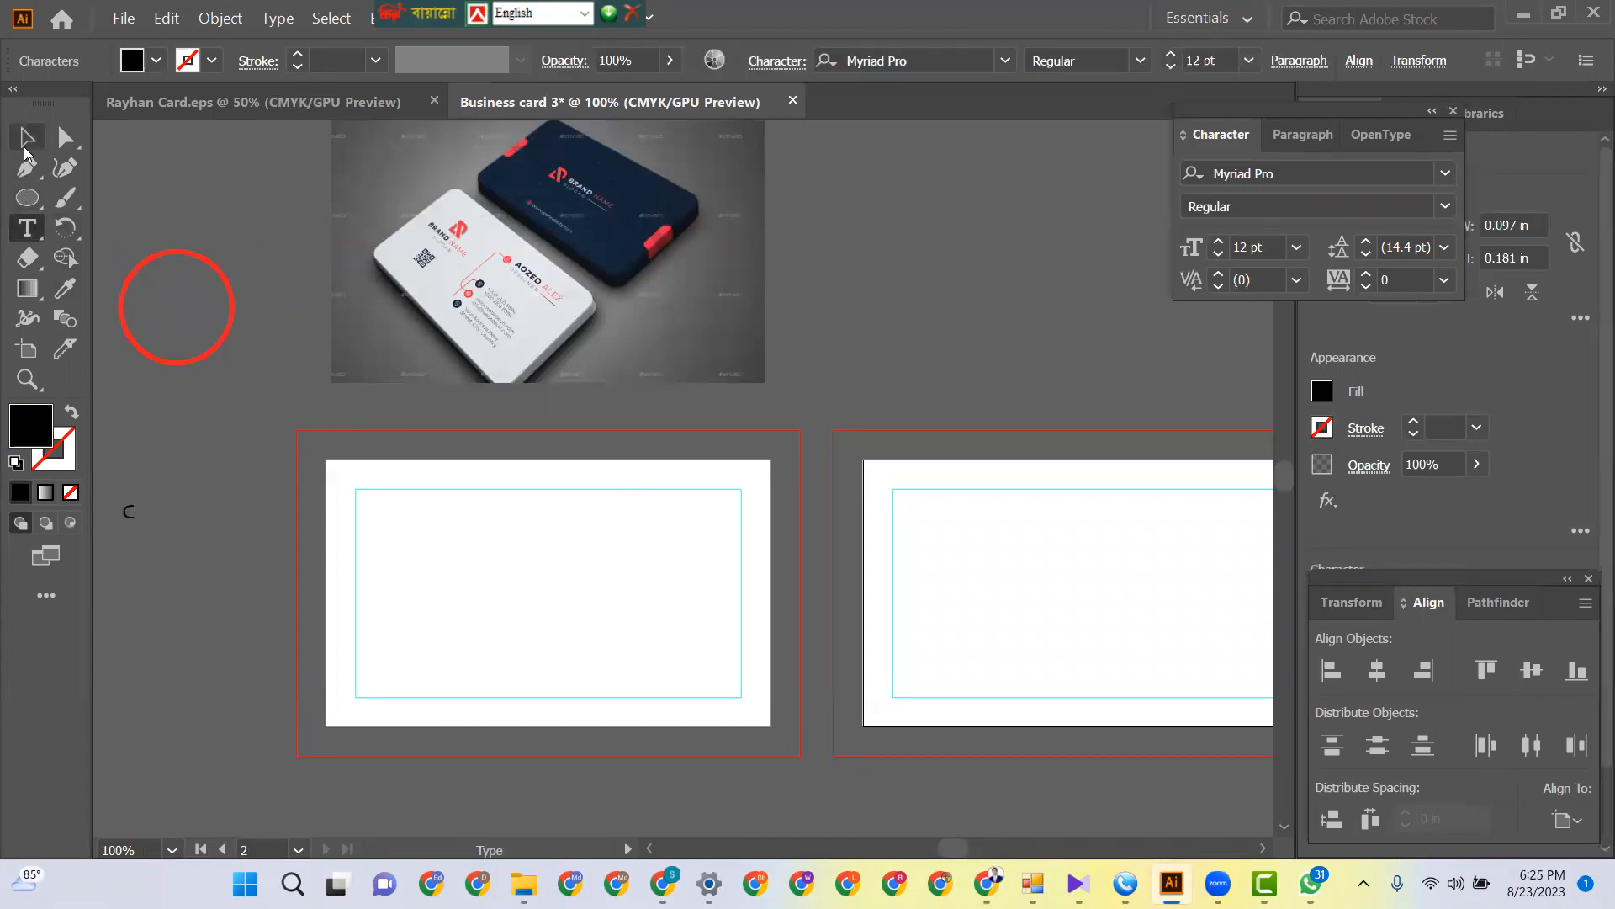
- Enlarge the letter C to about 100 pt and set its font to Nexa Bold
drag(132, 528, 328, 681)
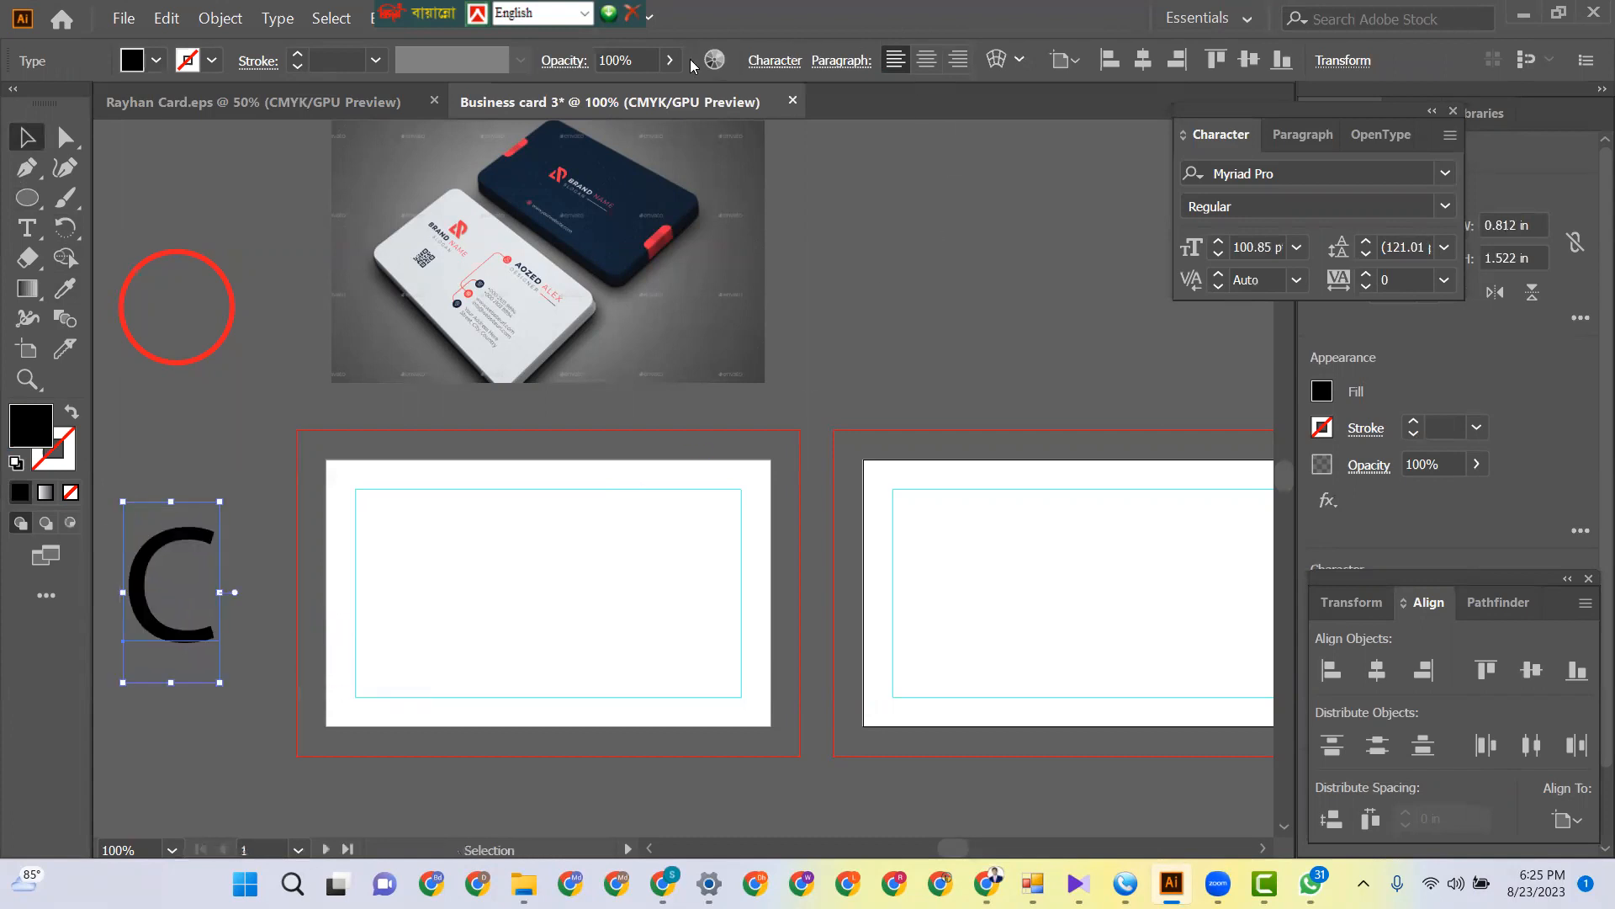
click(1445, 173)
scroll(1182, 620, down, 5)
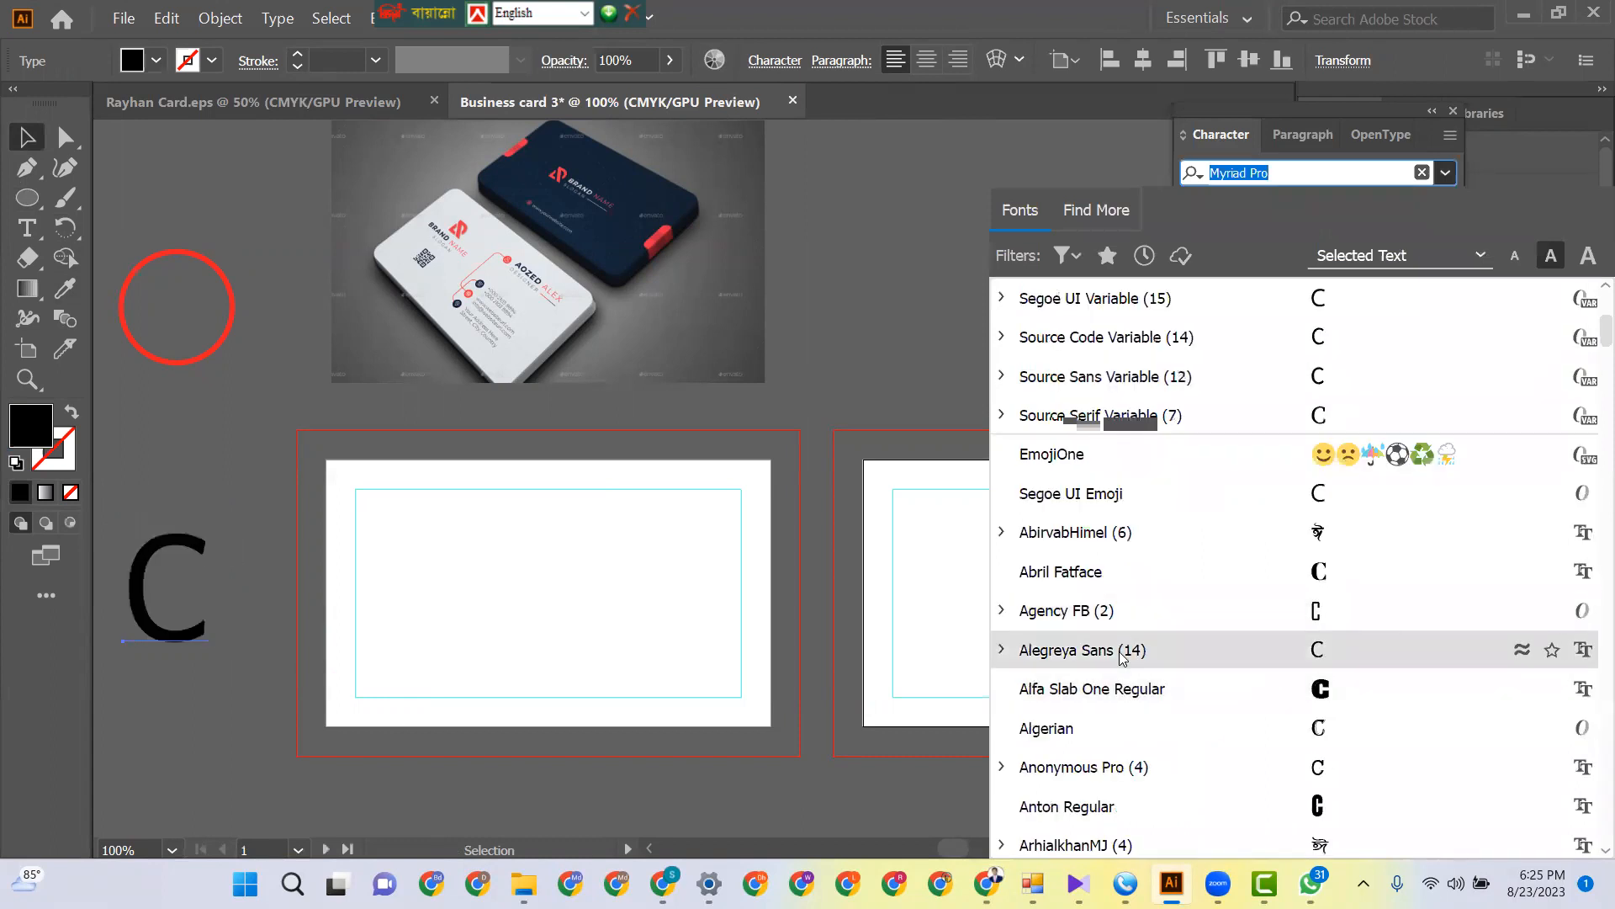
scroll(1122, 656, up, 5)
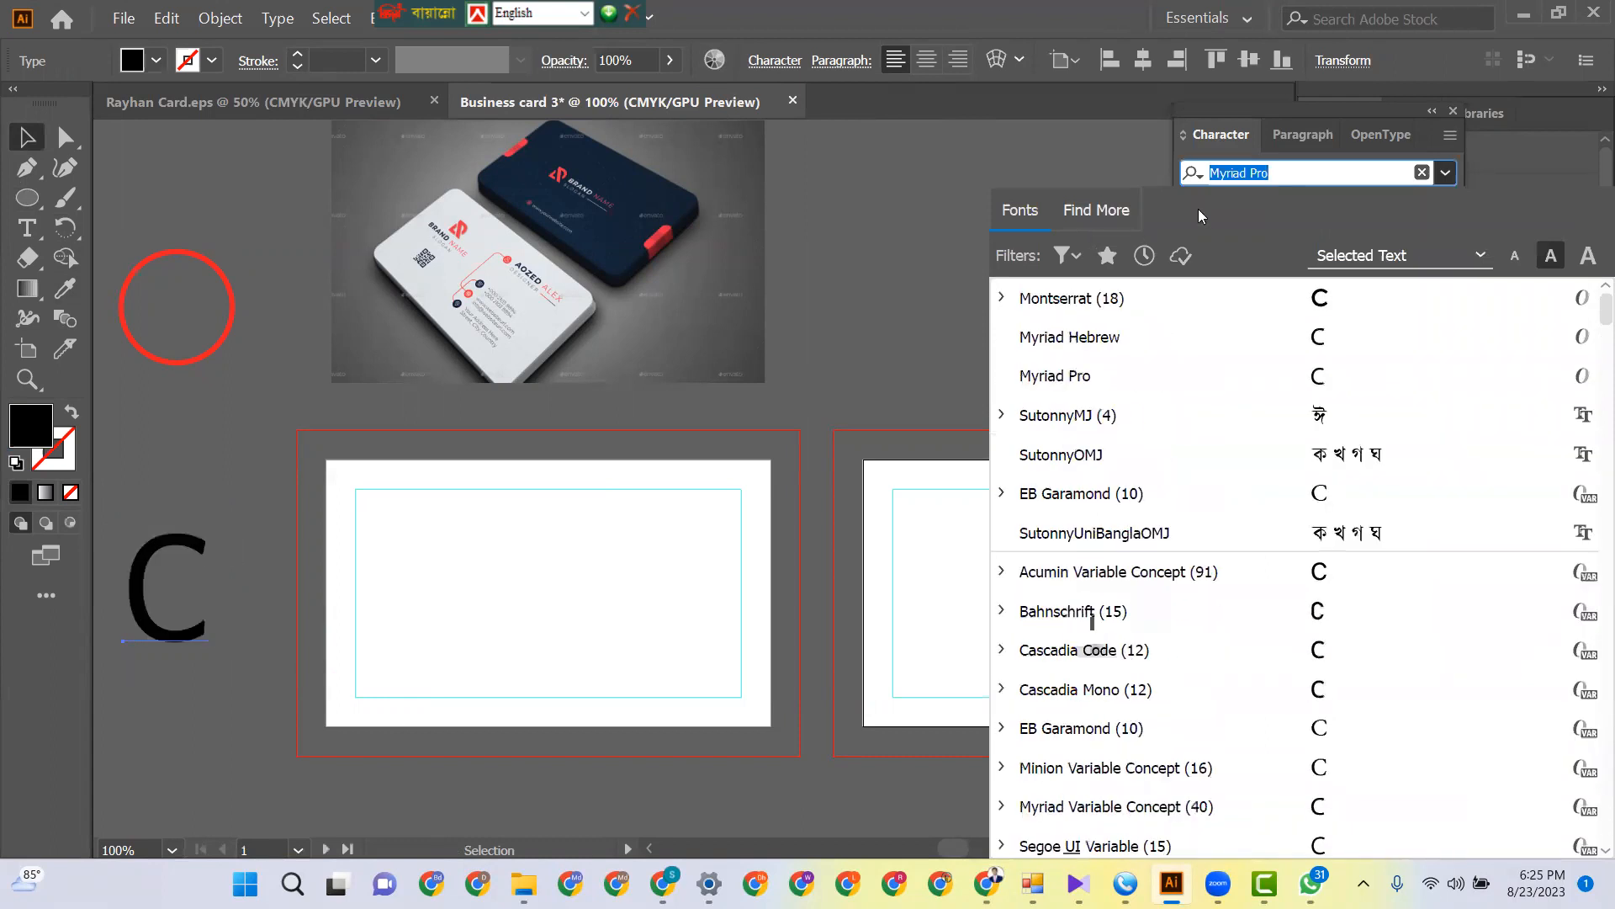
text(nexa)
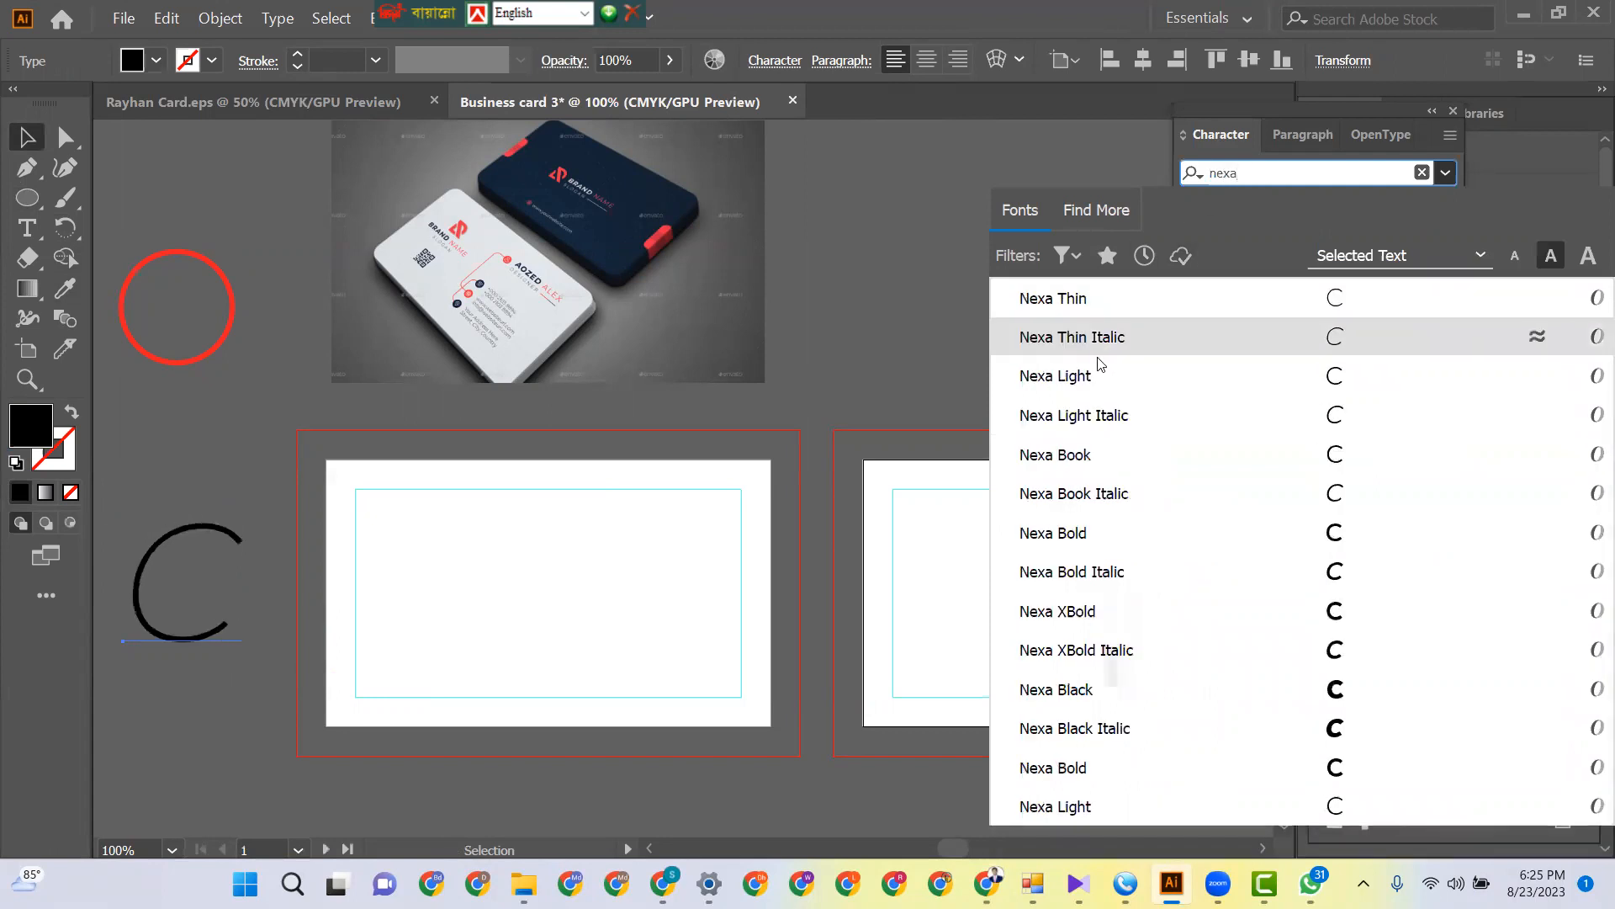
click(1062, 532)
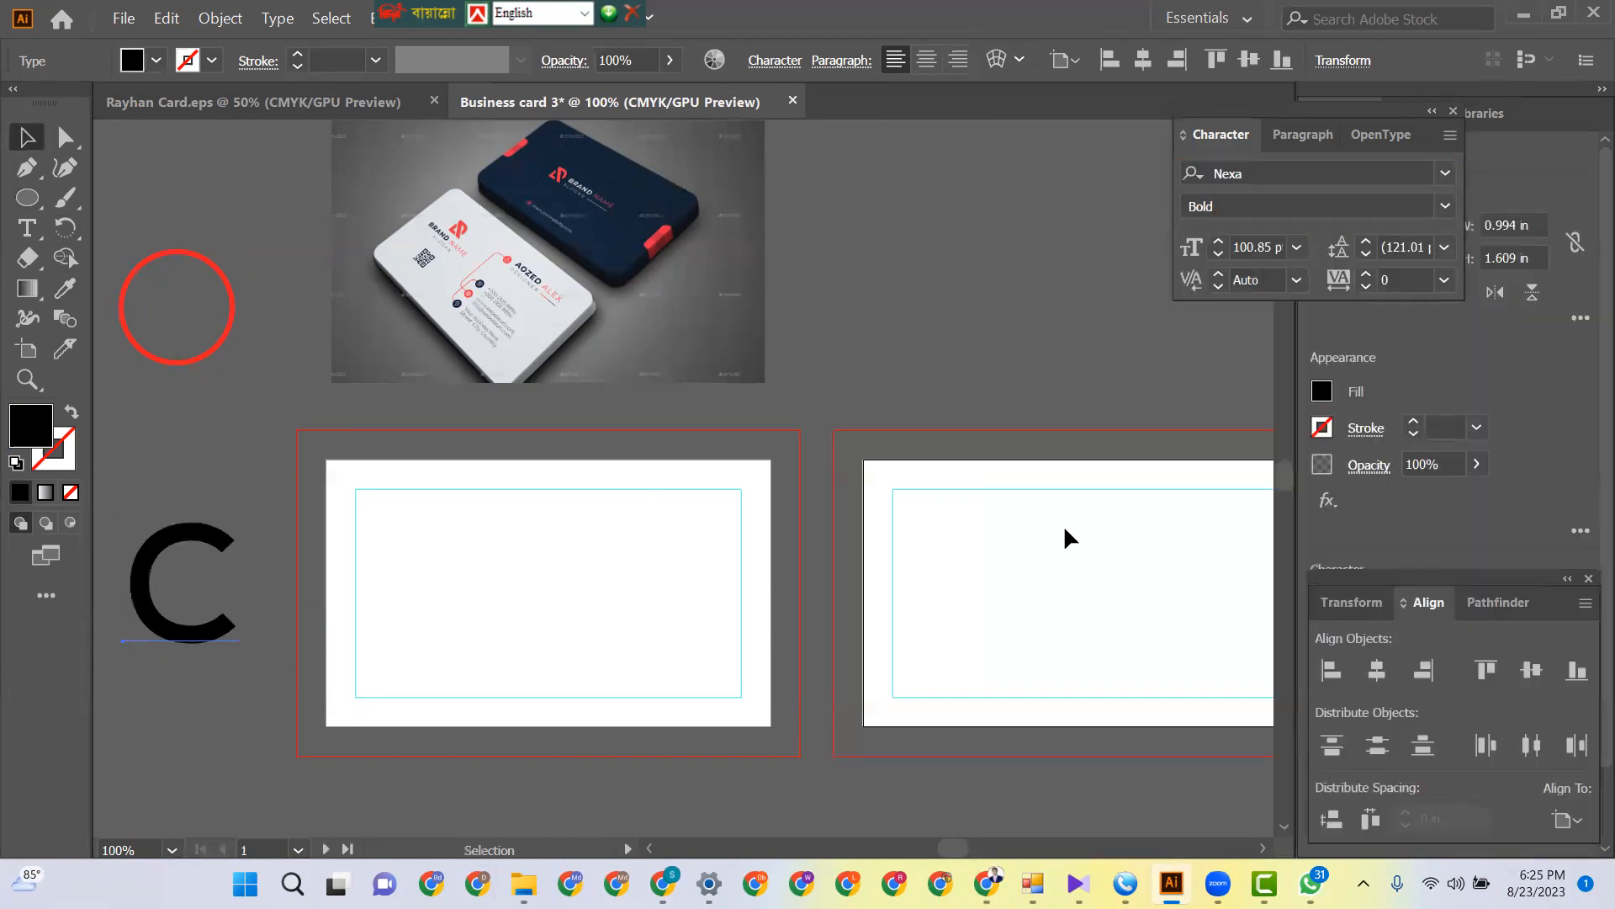
- Scale the C down to about 49 pt inside the red ring and center it horizontally and vertically on the ring
drag(202, 648, 177, 345)
click(196, 392)
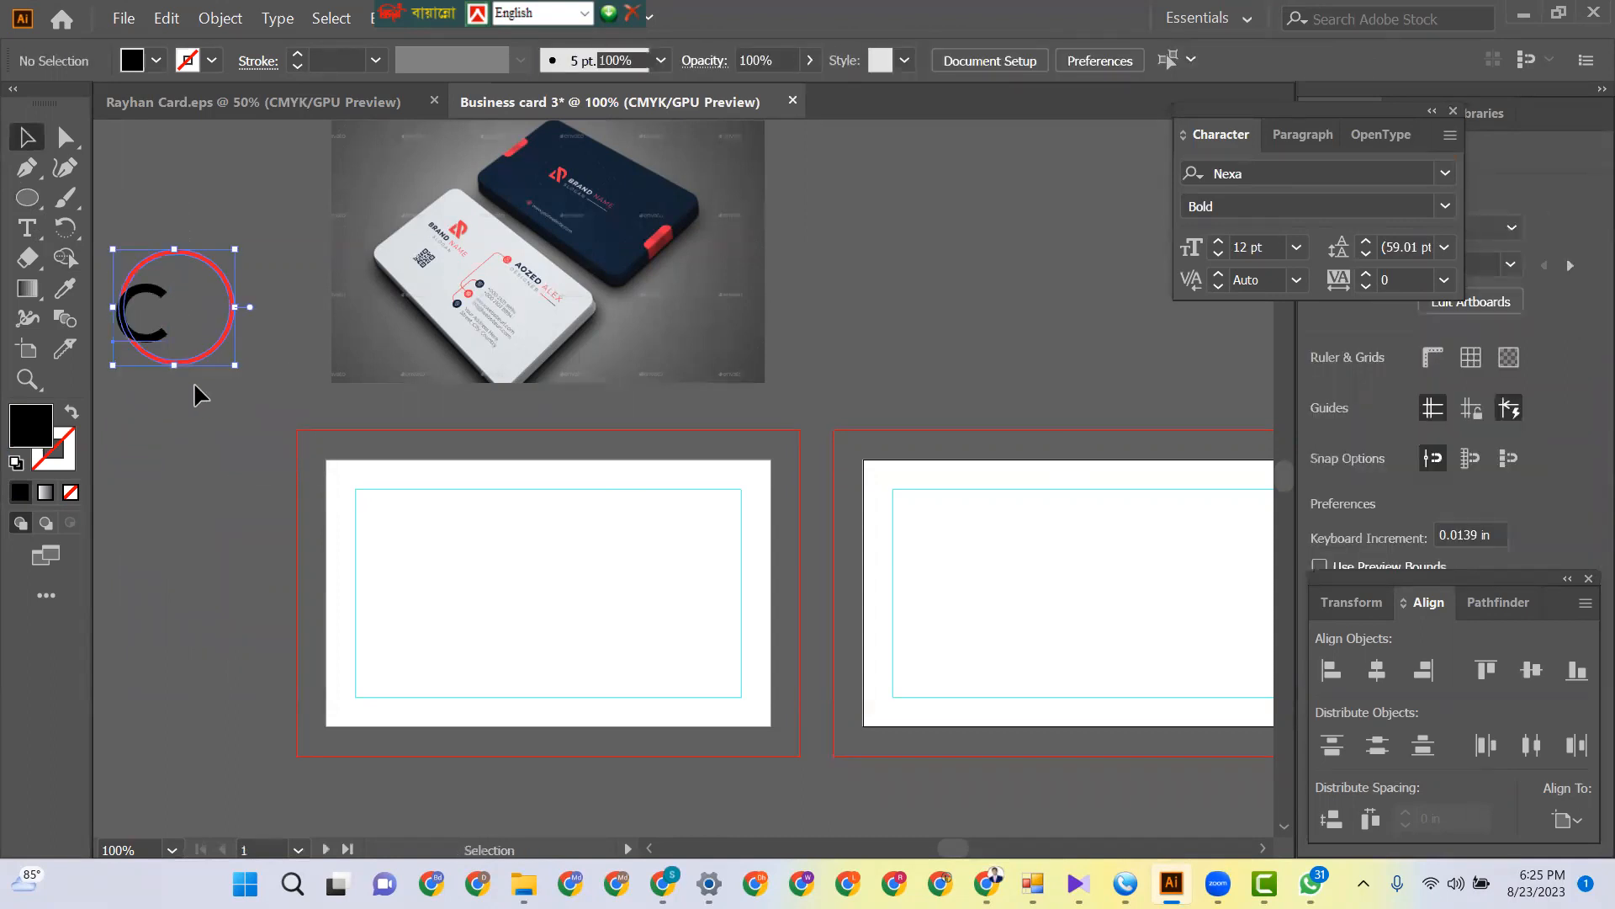
click(227, 321)
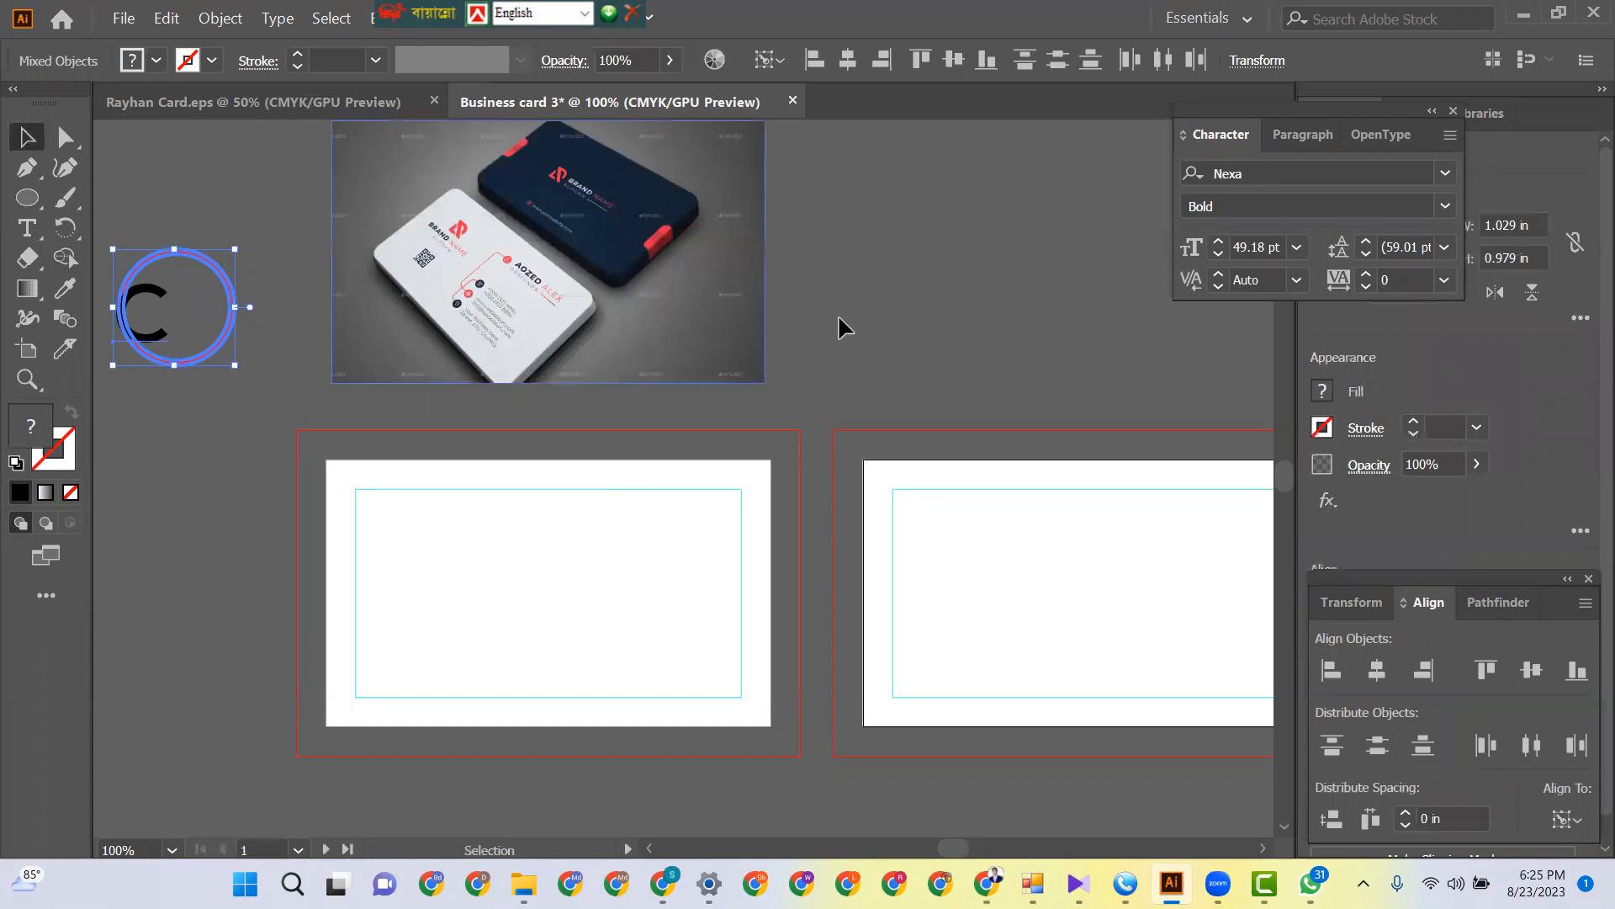
click(1387, 678)
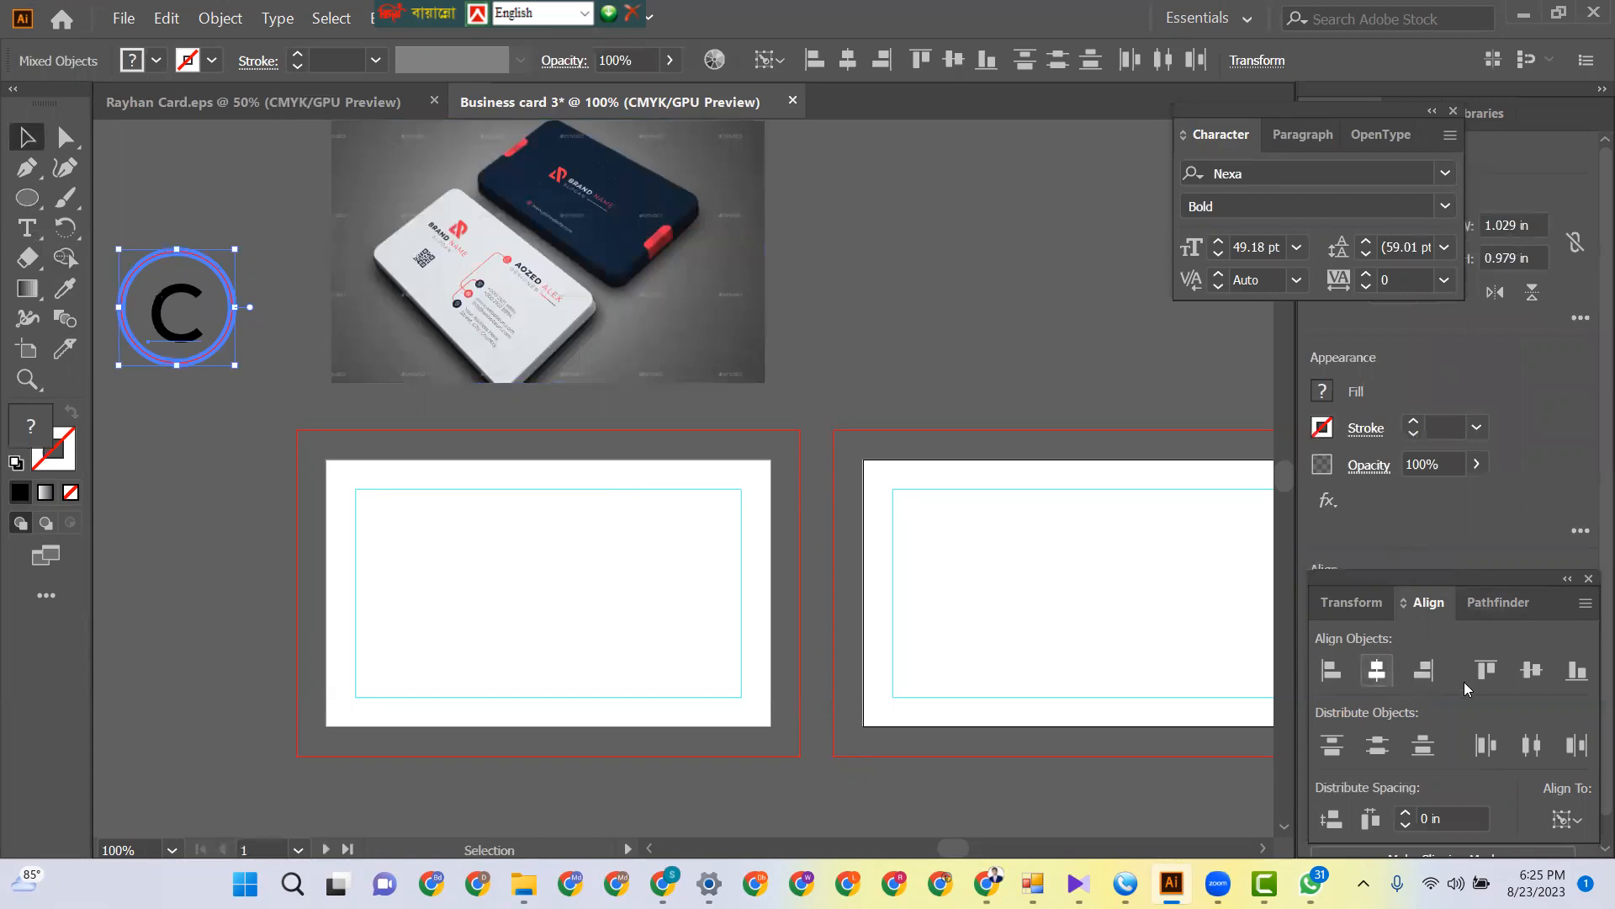
click(1538, 673)
click(229, 462)
- Shrink the red ring proportionally to about 0.675 in across so it fits closely around the C
click(202, 360)
drag(235, 366, 217, 346)
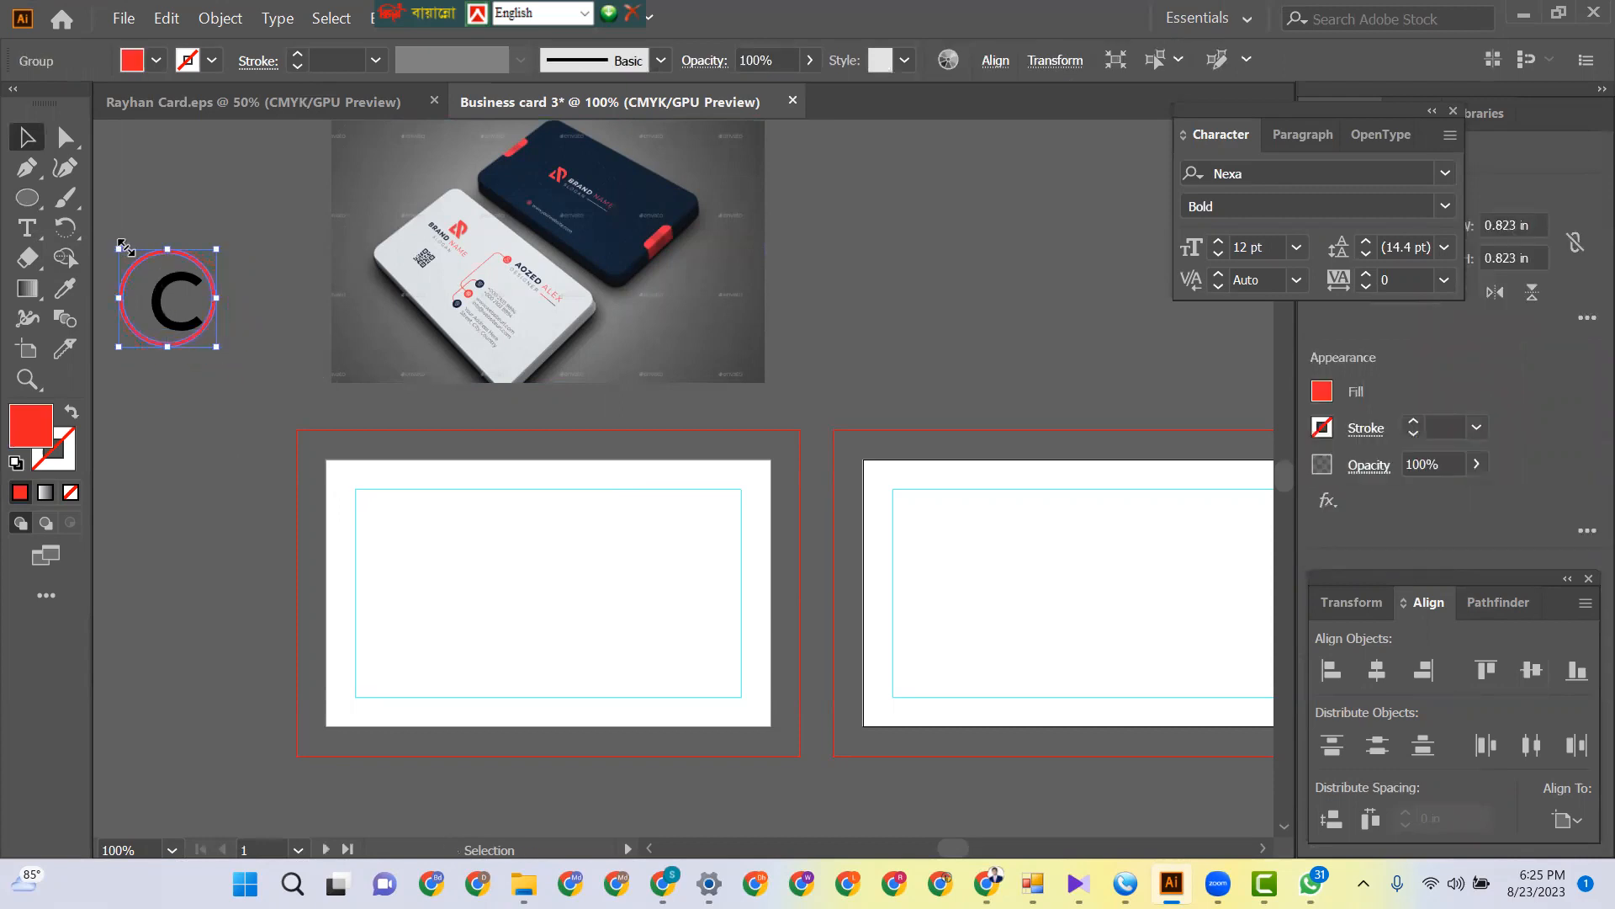
drag(119, 250, 138, 267)
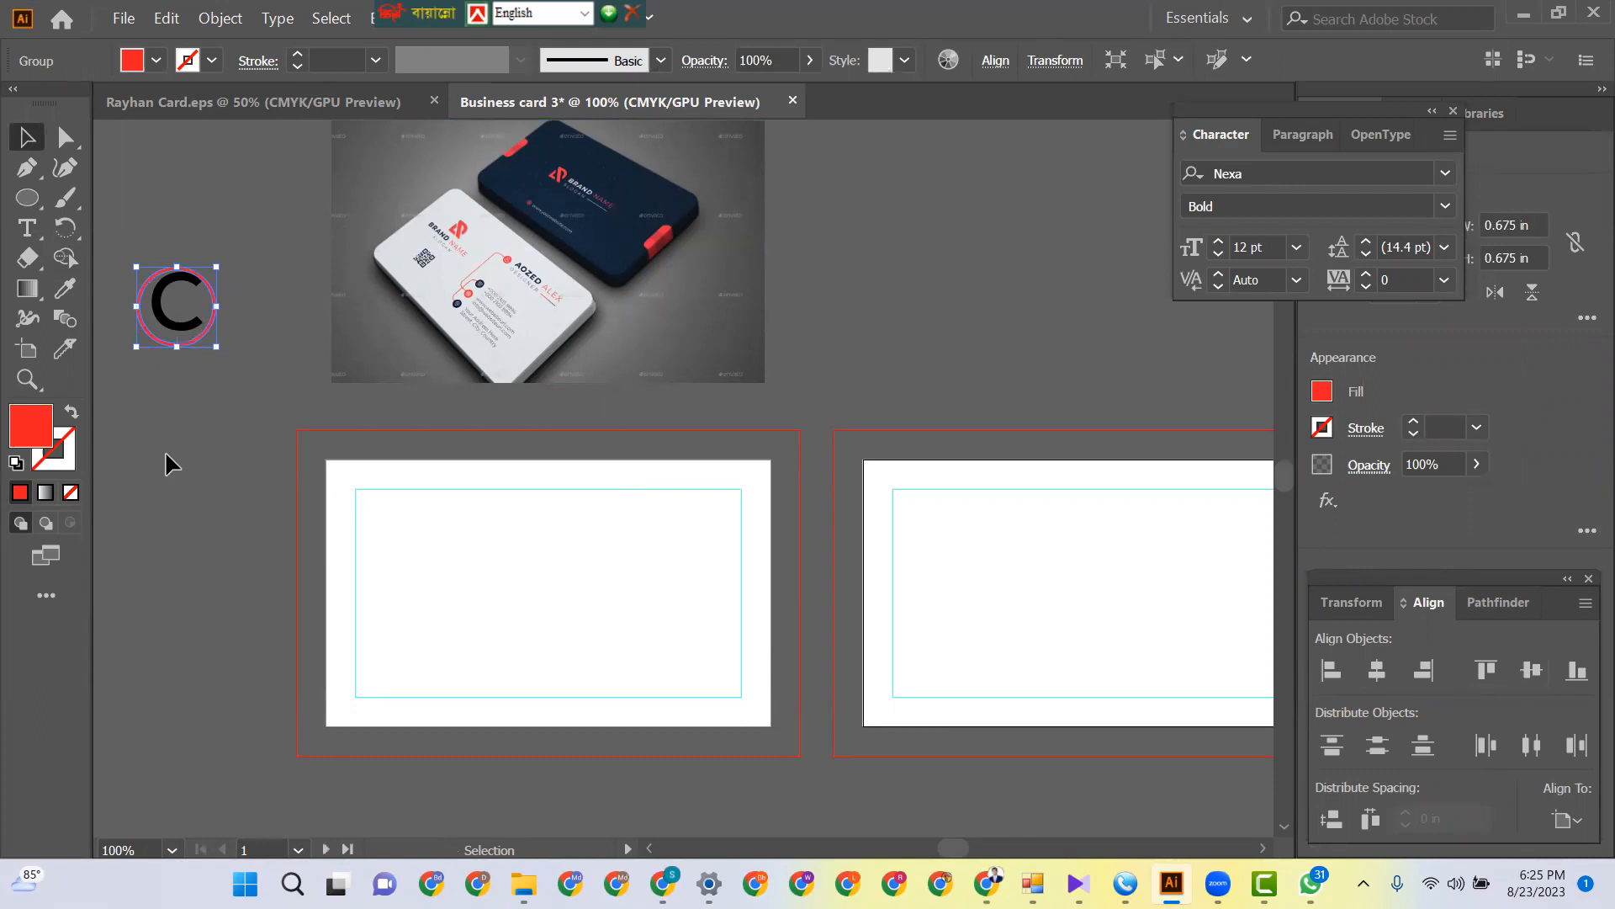
click(169, 441)
- Align the live-text C and the resized ring to each other's horizontal and vertical centers
drag(187, 390, 190, 392)
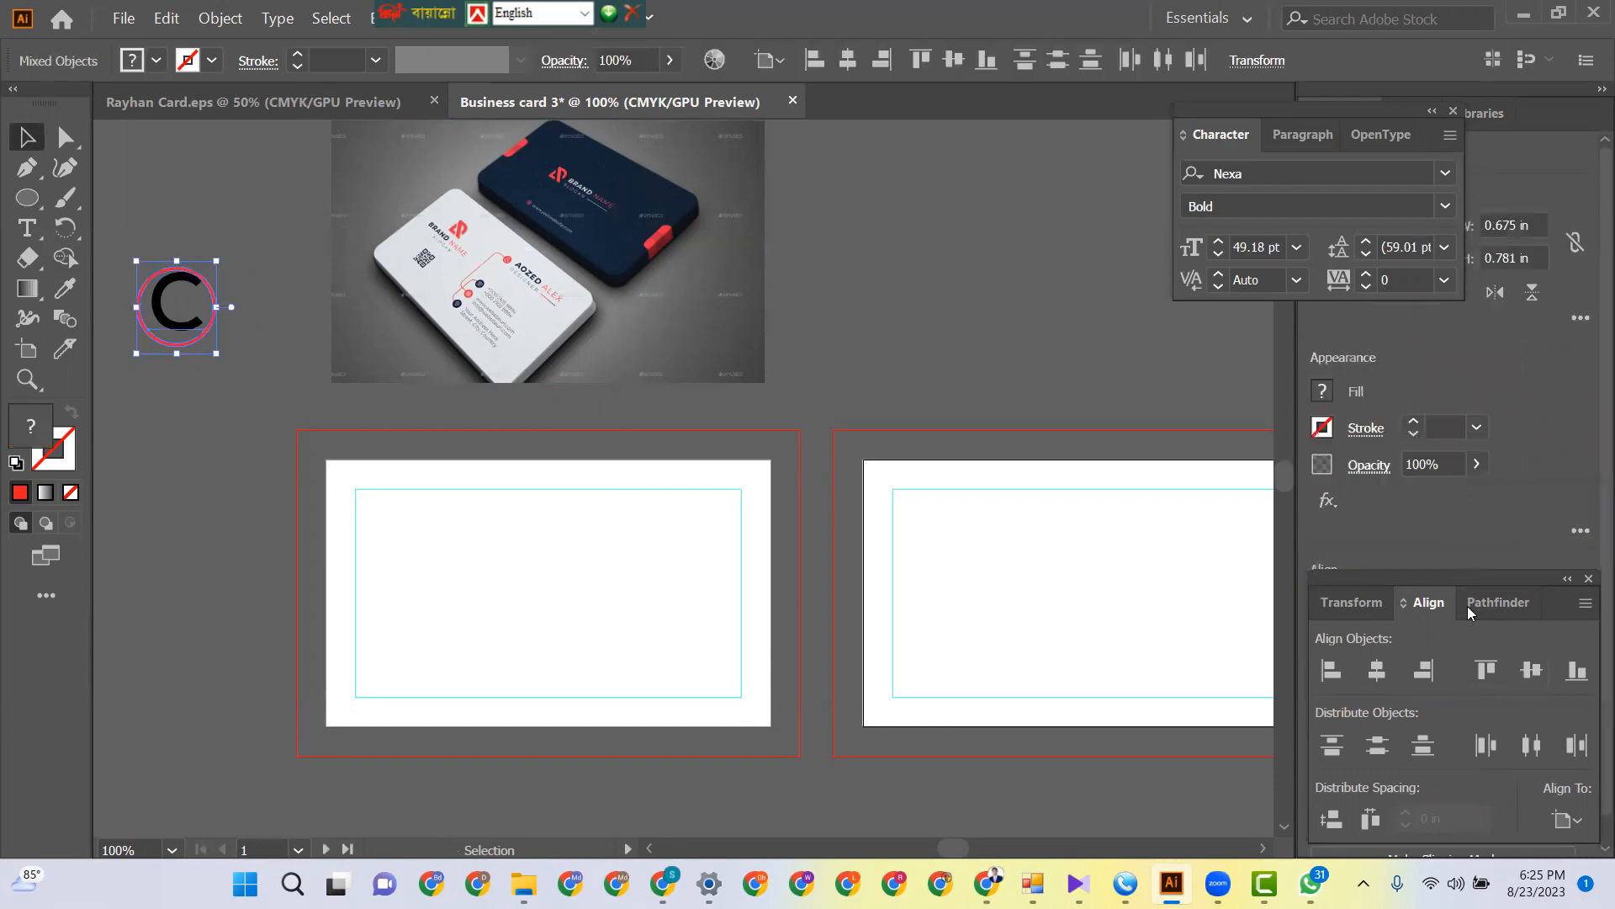
click(208, 336)
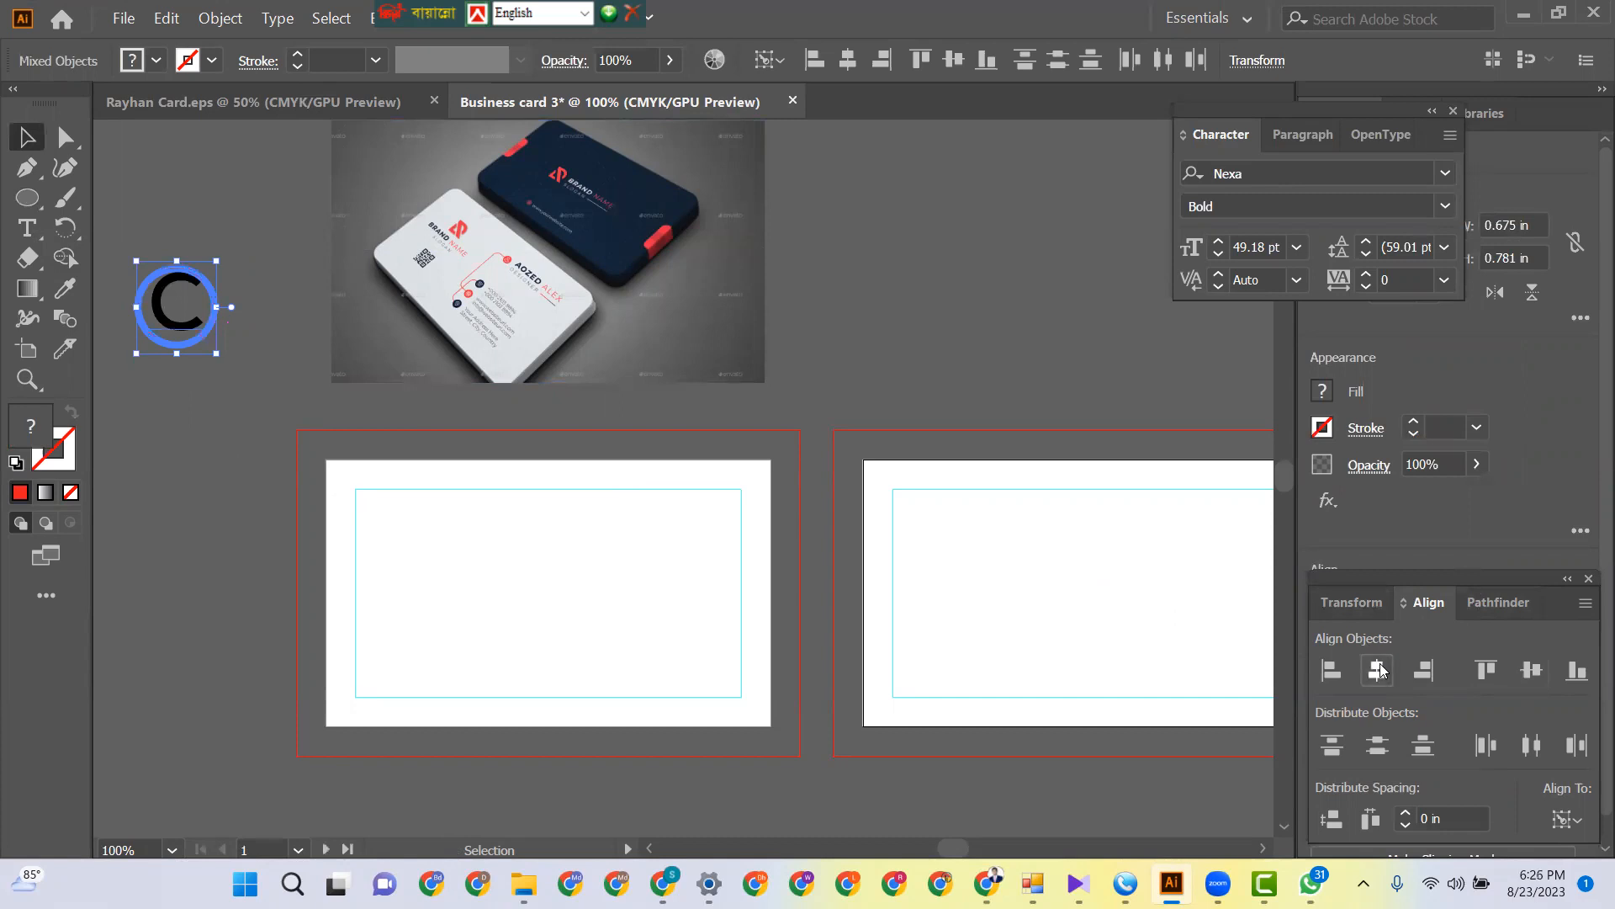
click(1532, 670)
click(192, 412)
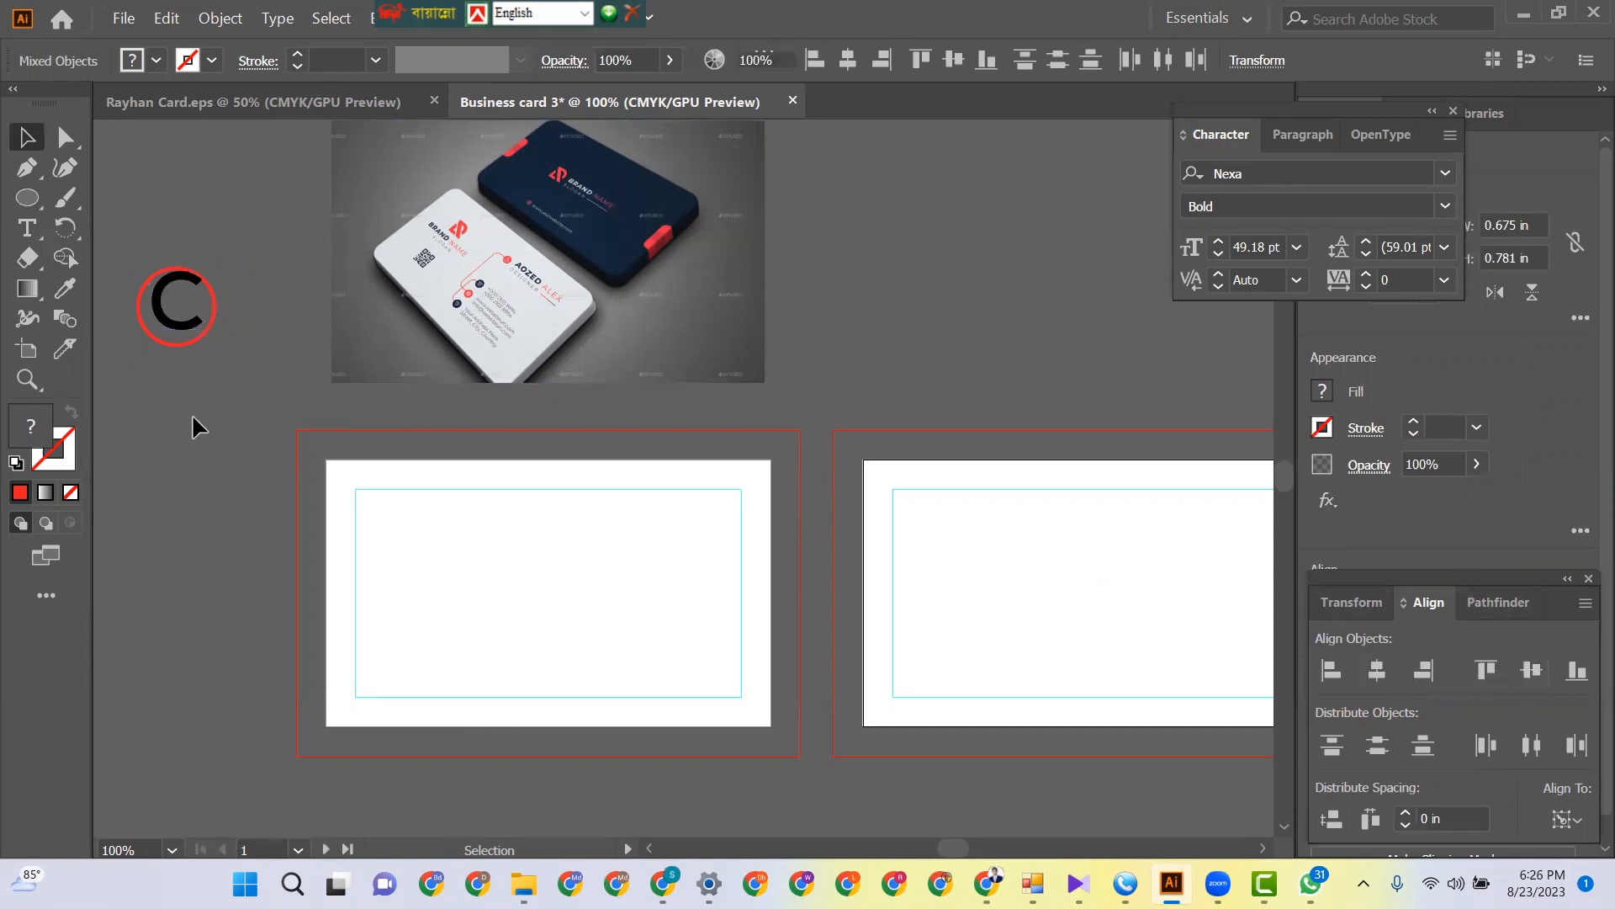
drag(195, 361, 147, 277)
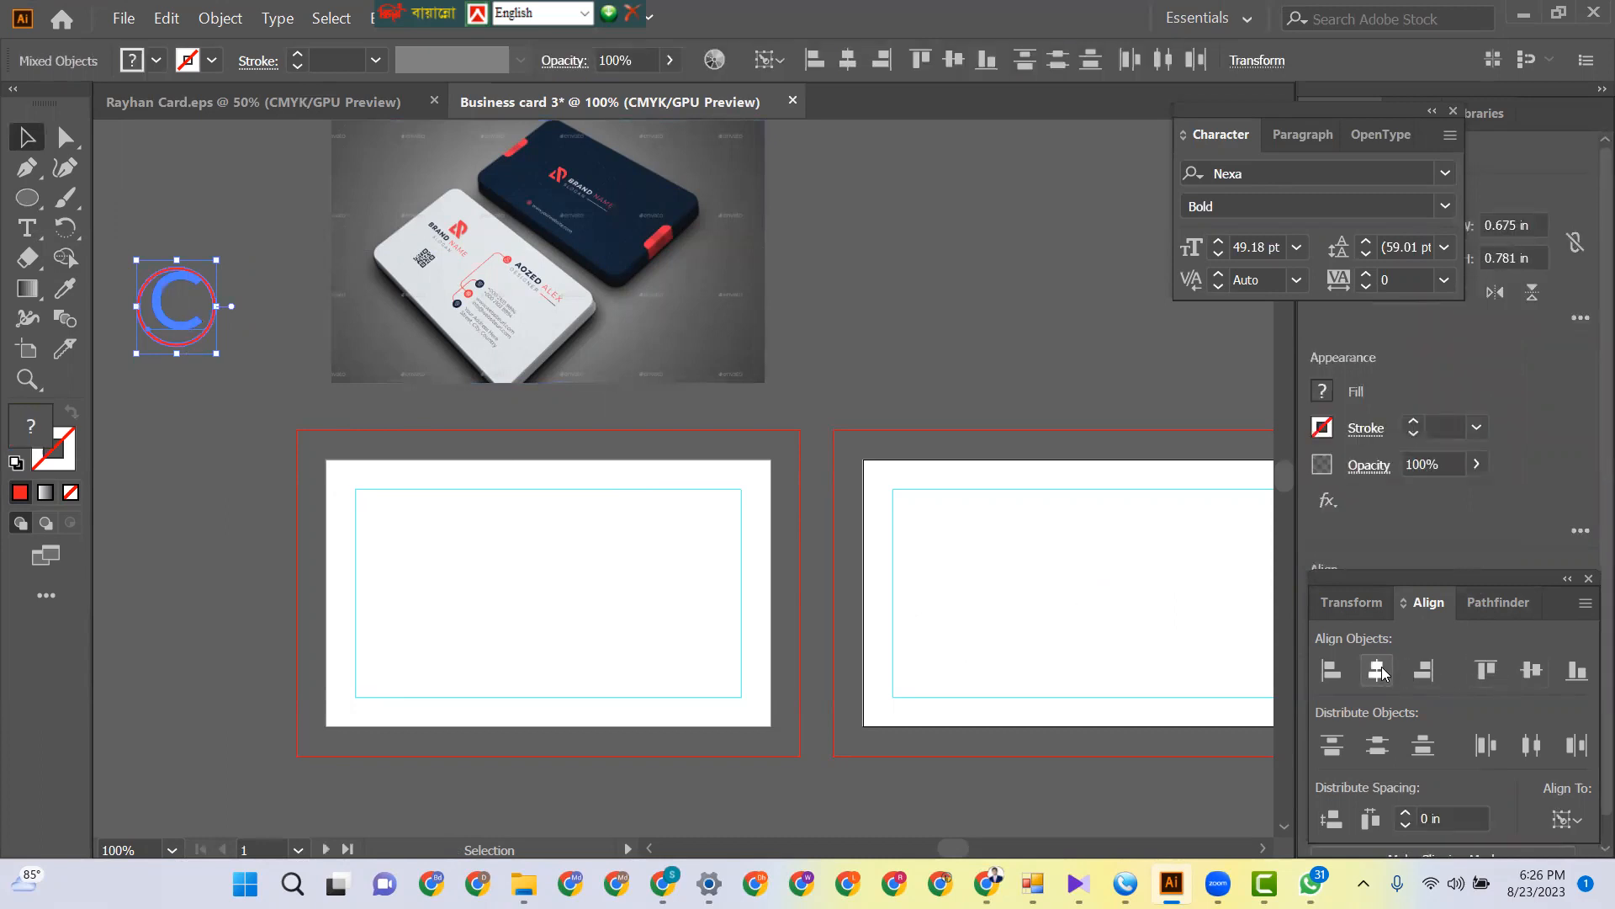
click(1532, 671)
click(222, 410)
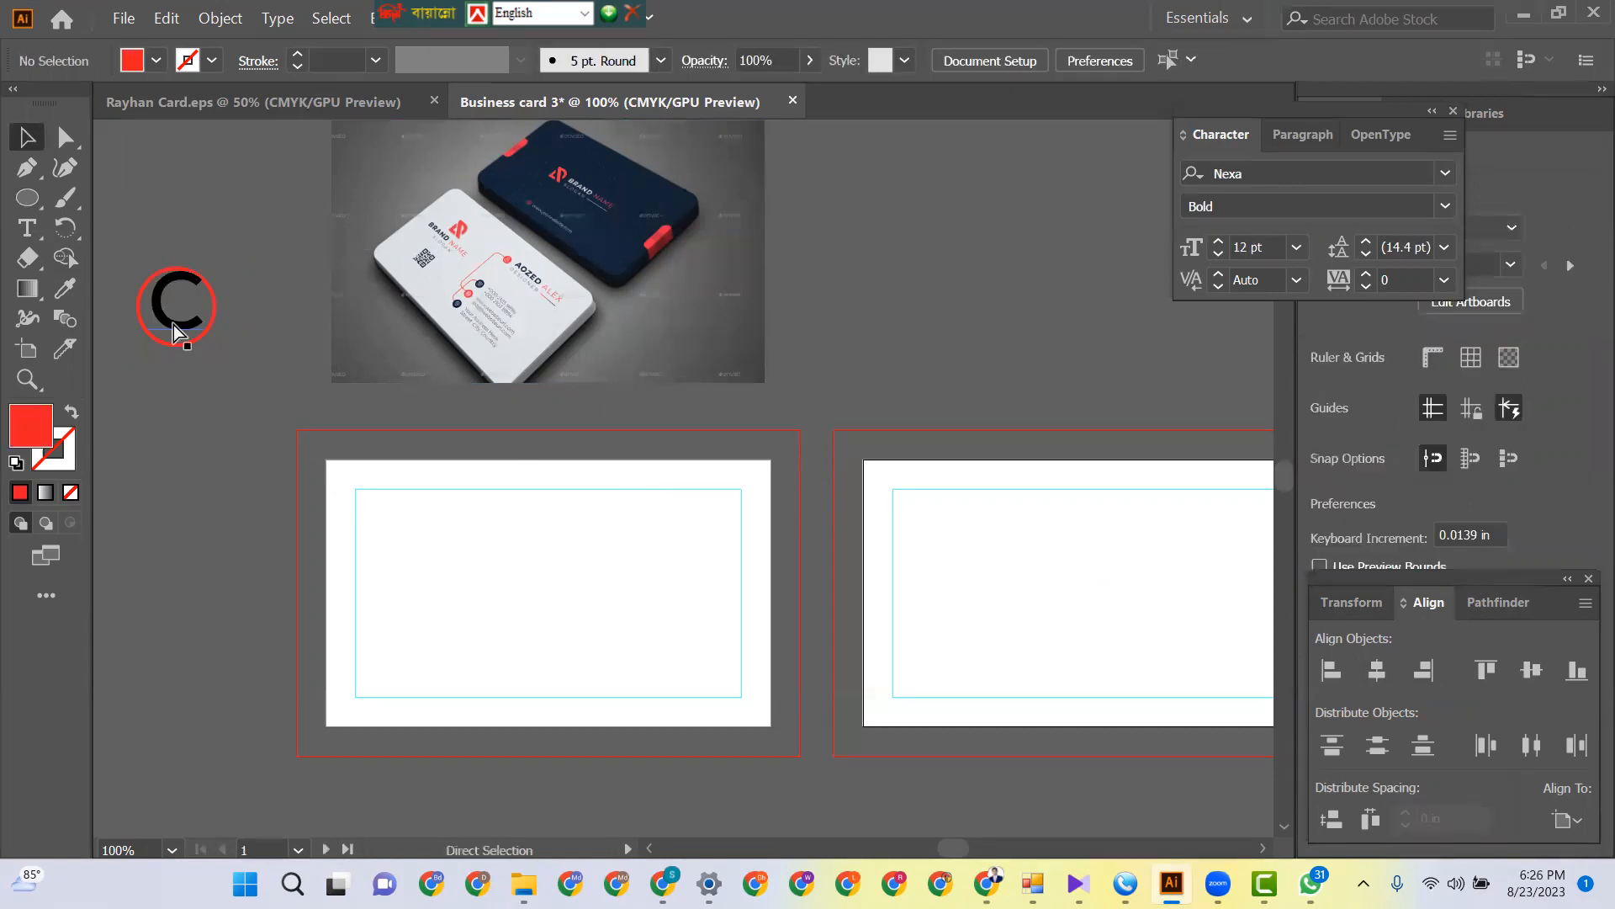
- Convert the letter C inside the ring from live text to outlines
key(ctrl+equal)
key(ctrl+equal)
key(ctrl+equal)
drag(927, 557, 1167, 578)
drag(343, 426, 837, 686)
click(618, 473)
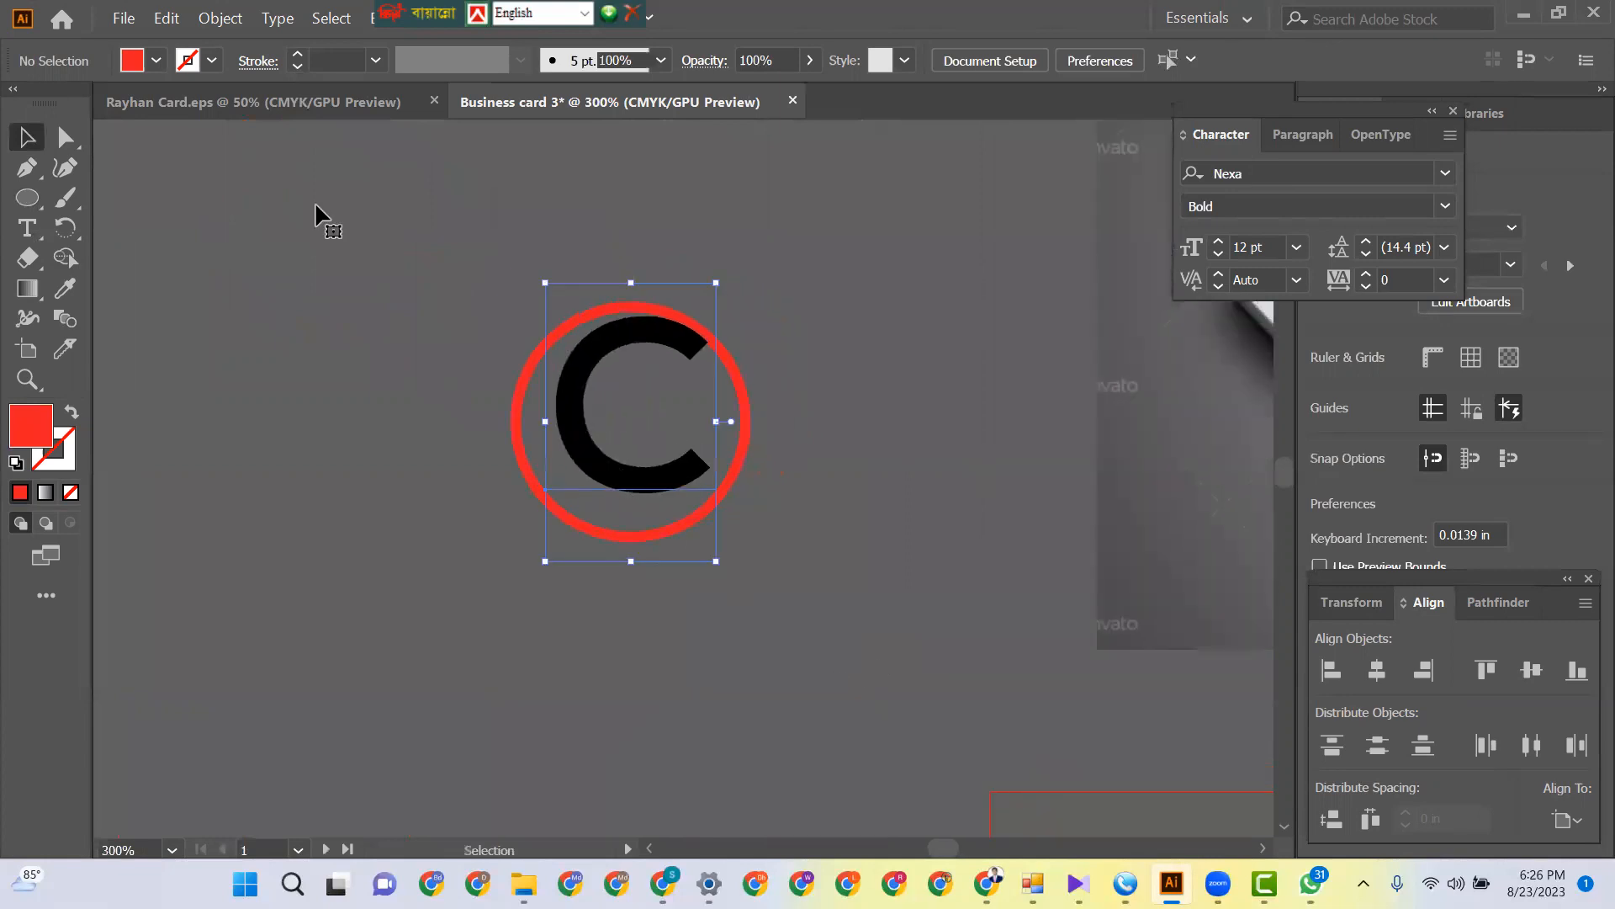
click(220, 25)
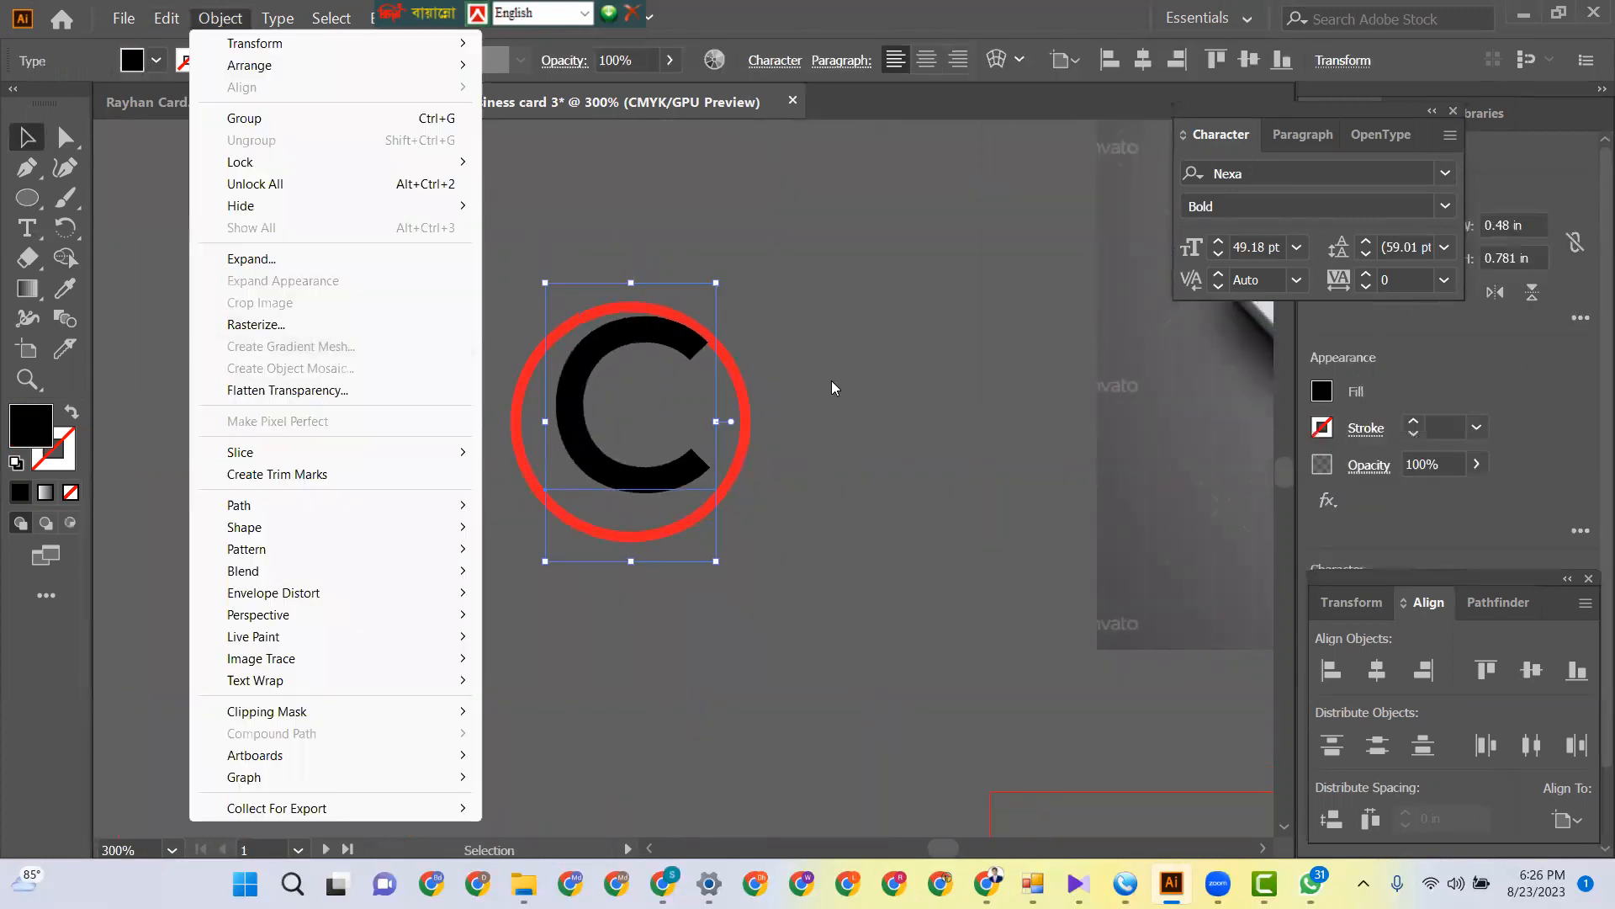
click(808, 395)
click(593, 448)
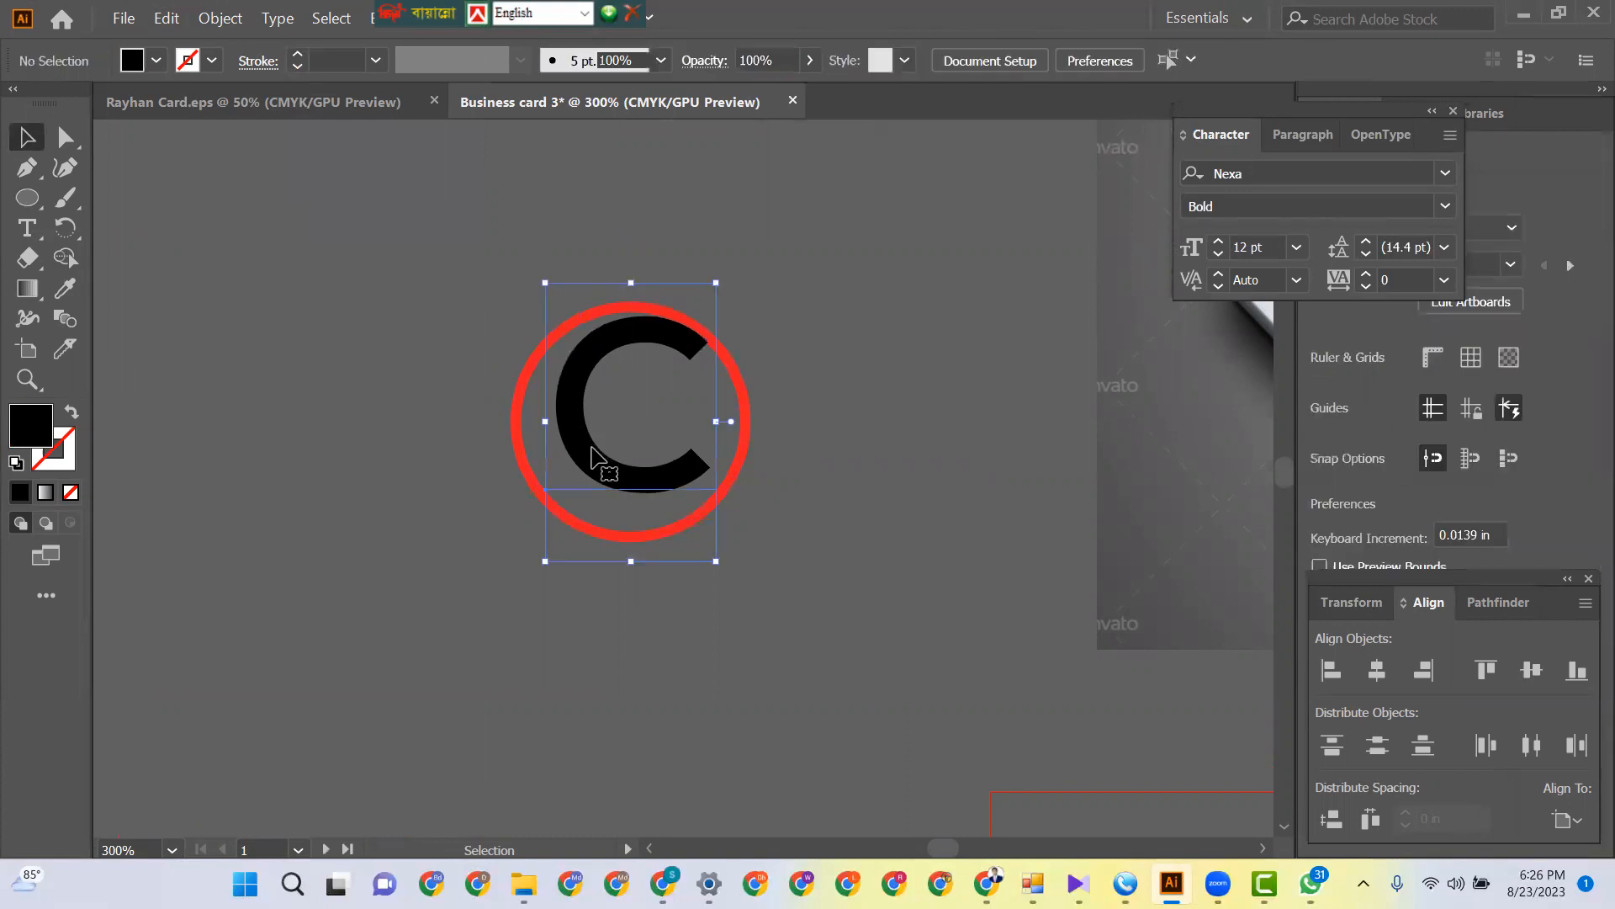
right_click(593, 447)
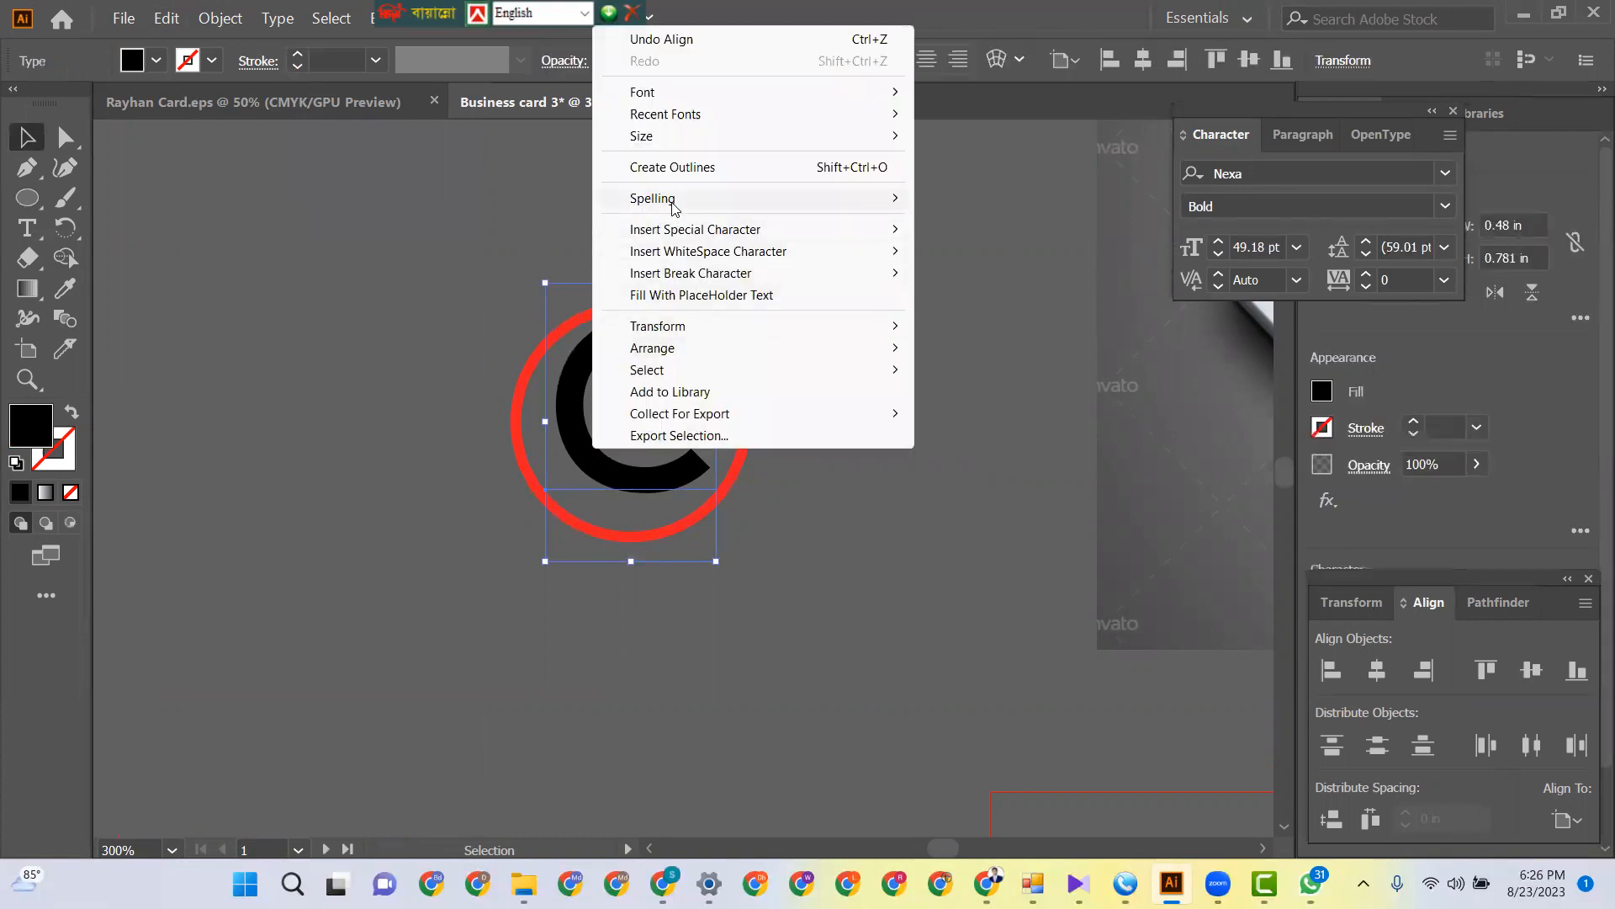
click(667, 173)
click(476, 325)
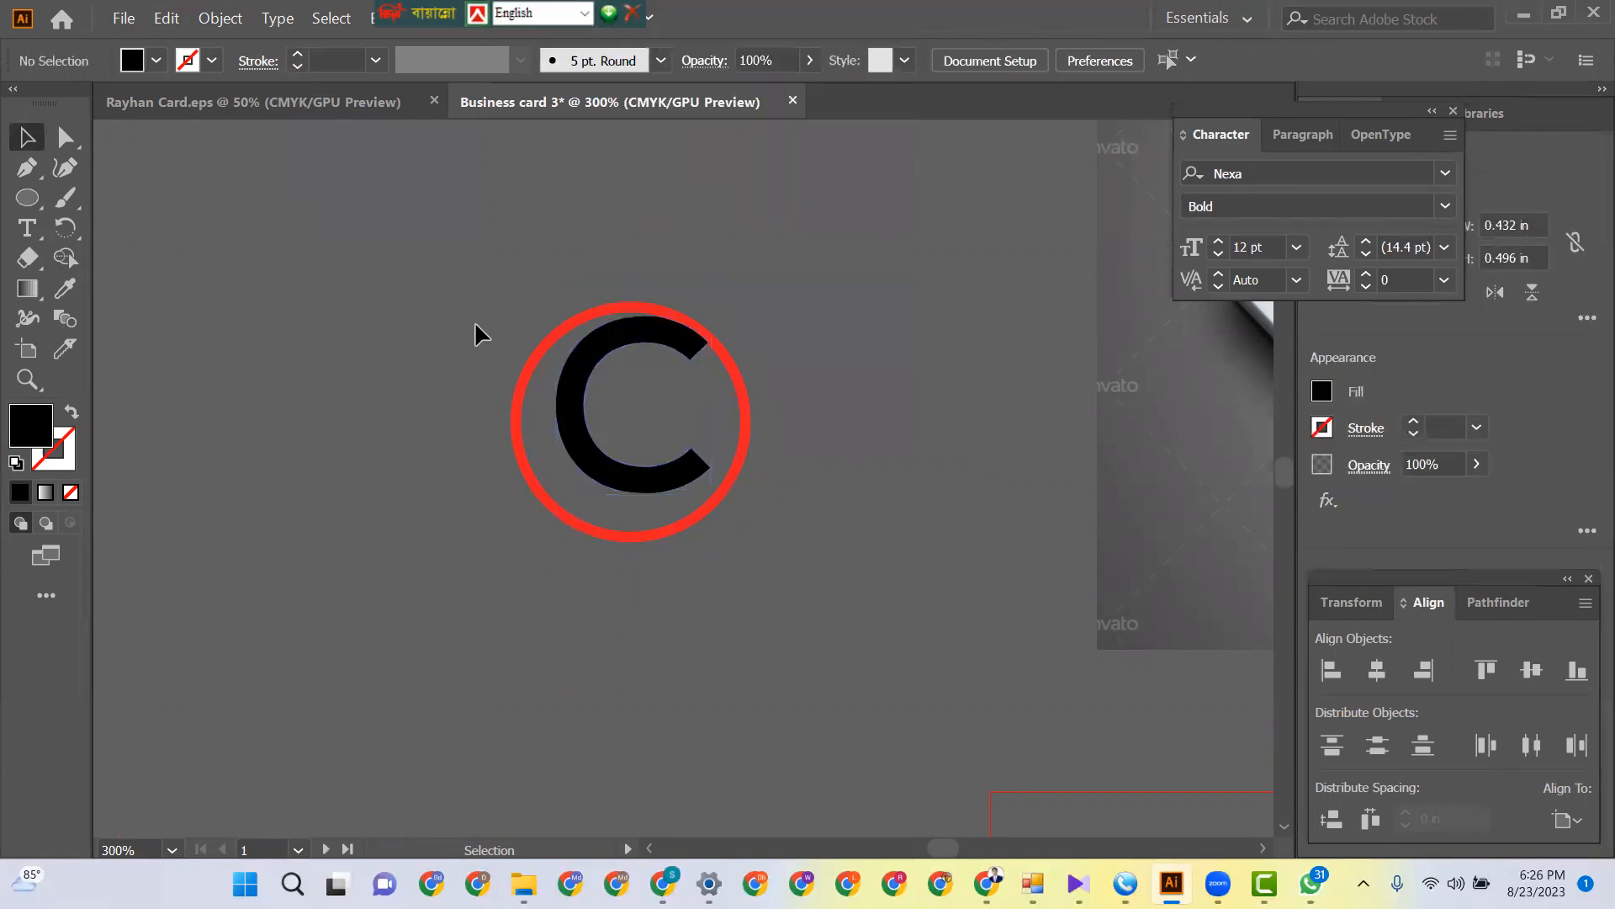
- Center the ring horizontally and vertically on the outlined C, using the C as the key object
drag(467, 301, 720, 545)
key(ctrl+g)
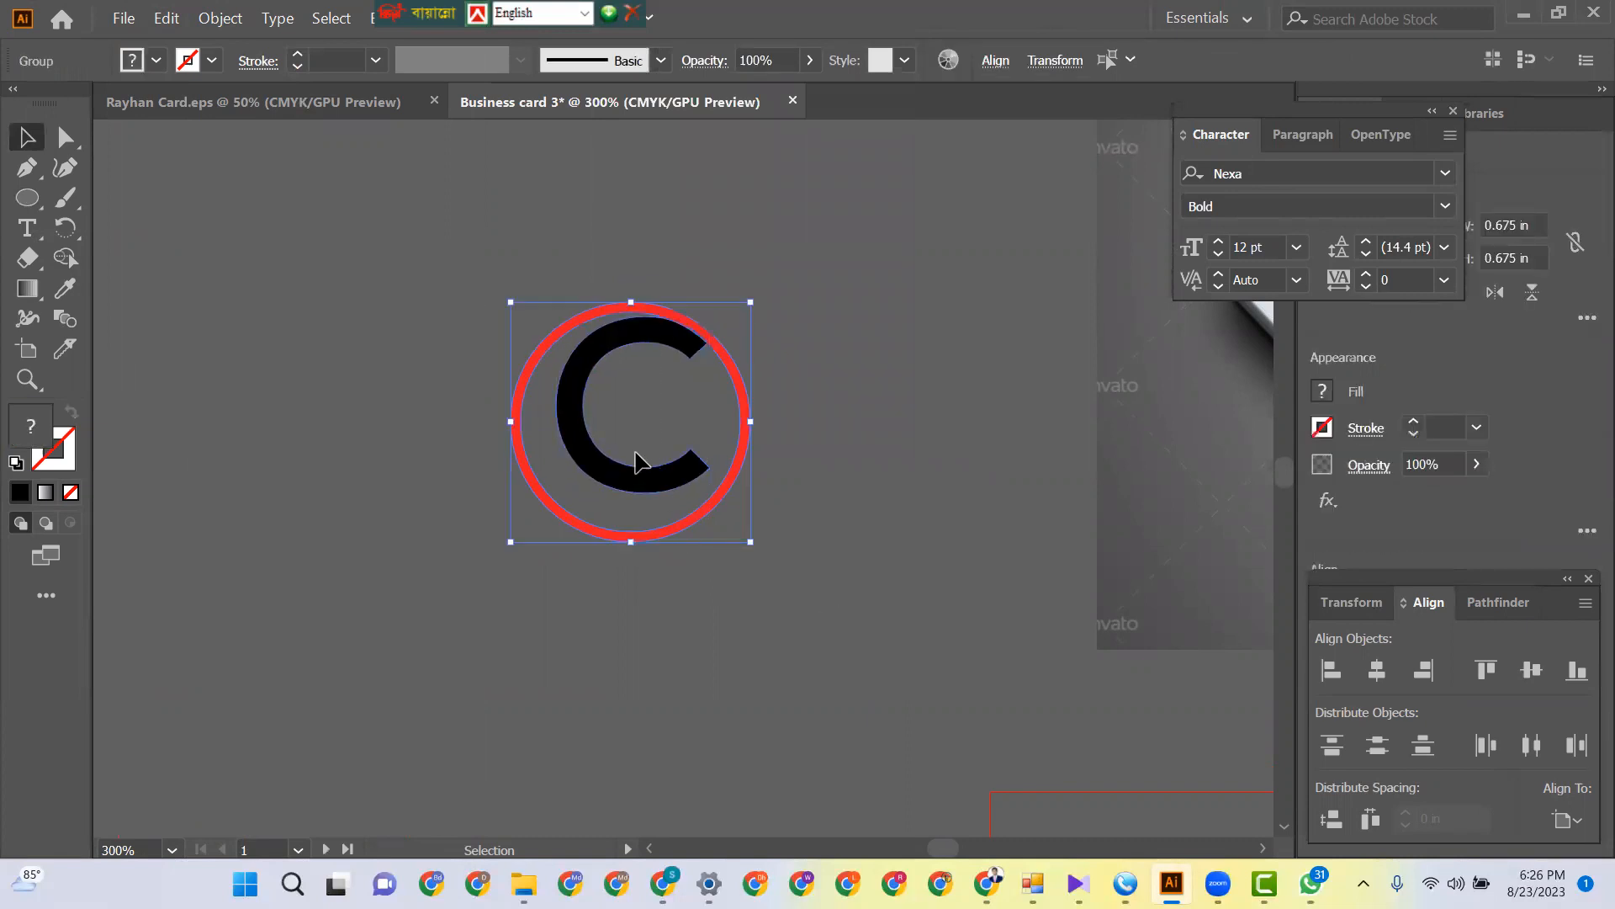
click(624, 475)
click(1377, 670)
click(1533, 671)
click(877, 664)
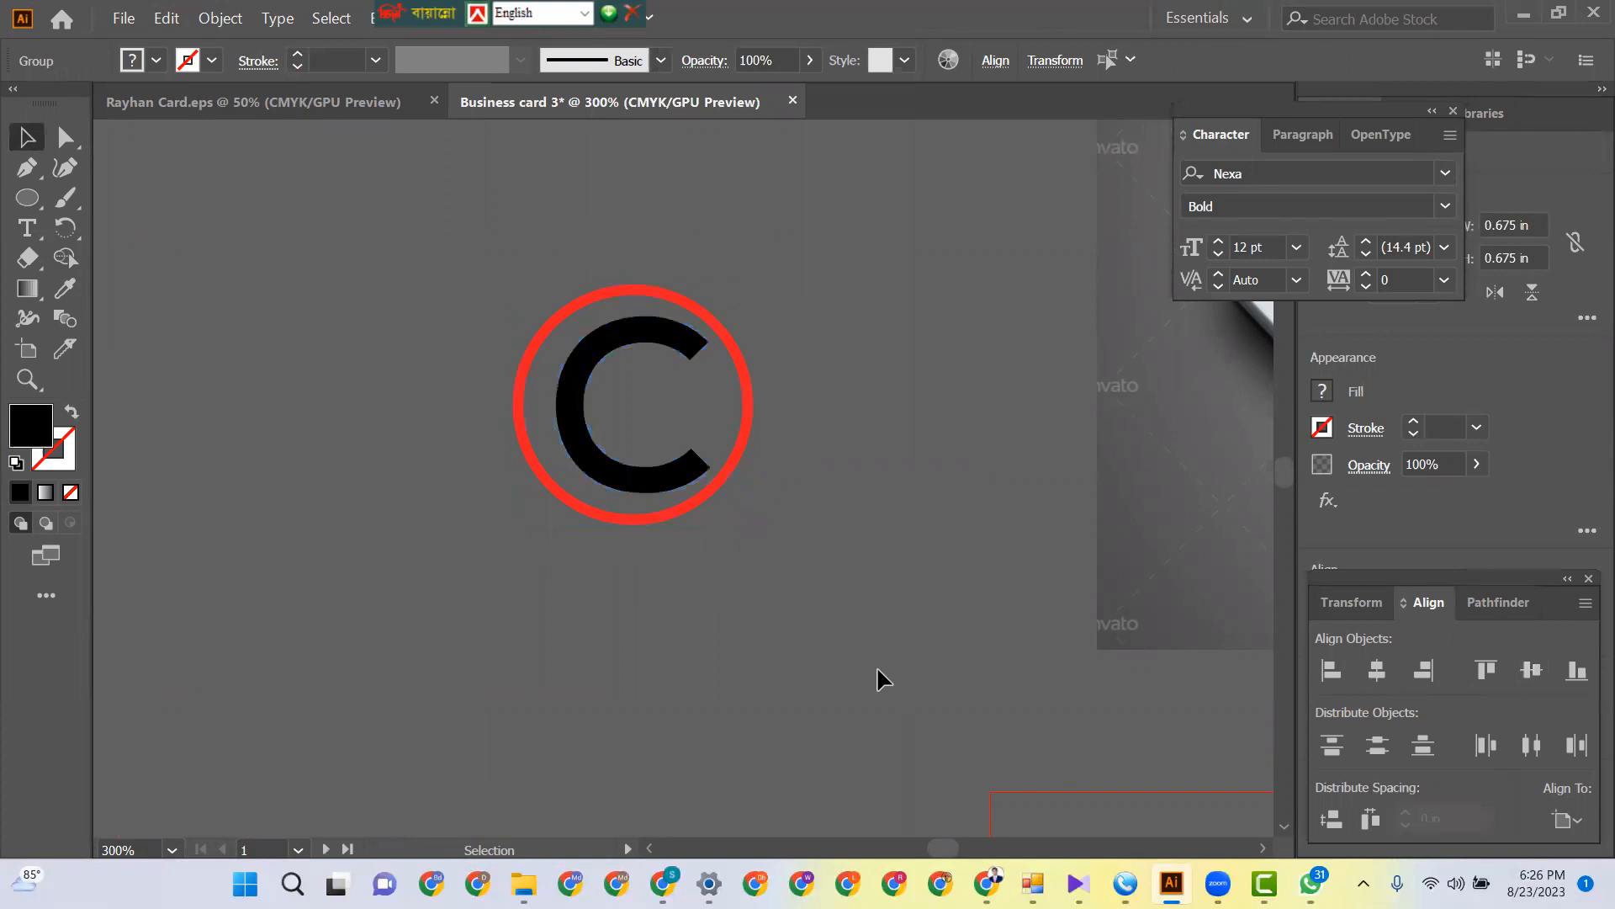
drag(767, 538, 850, 602)
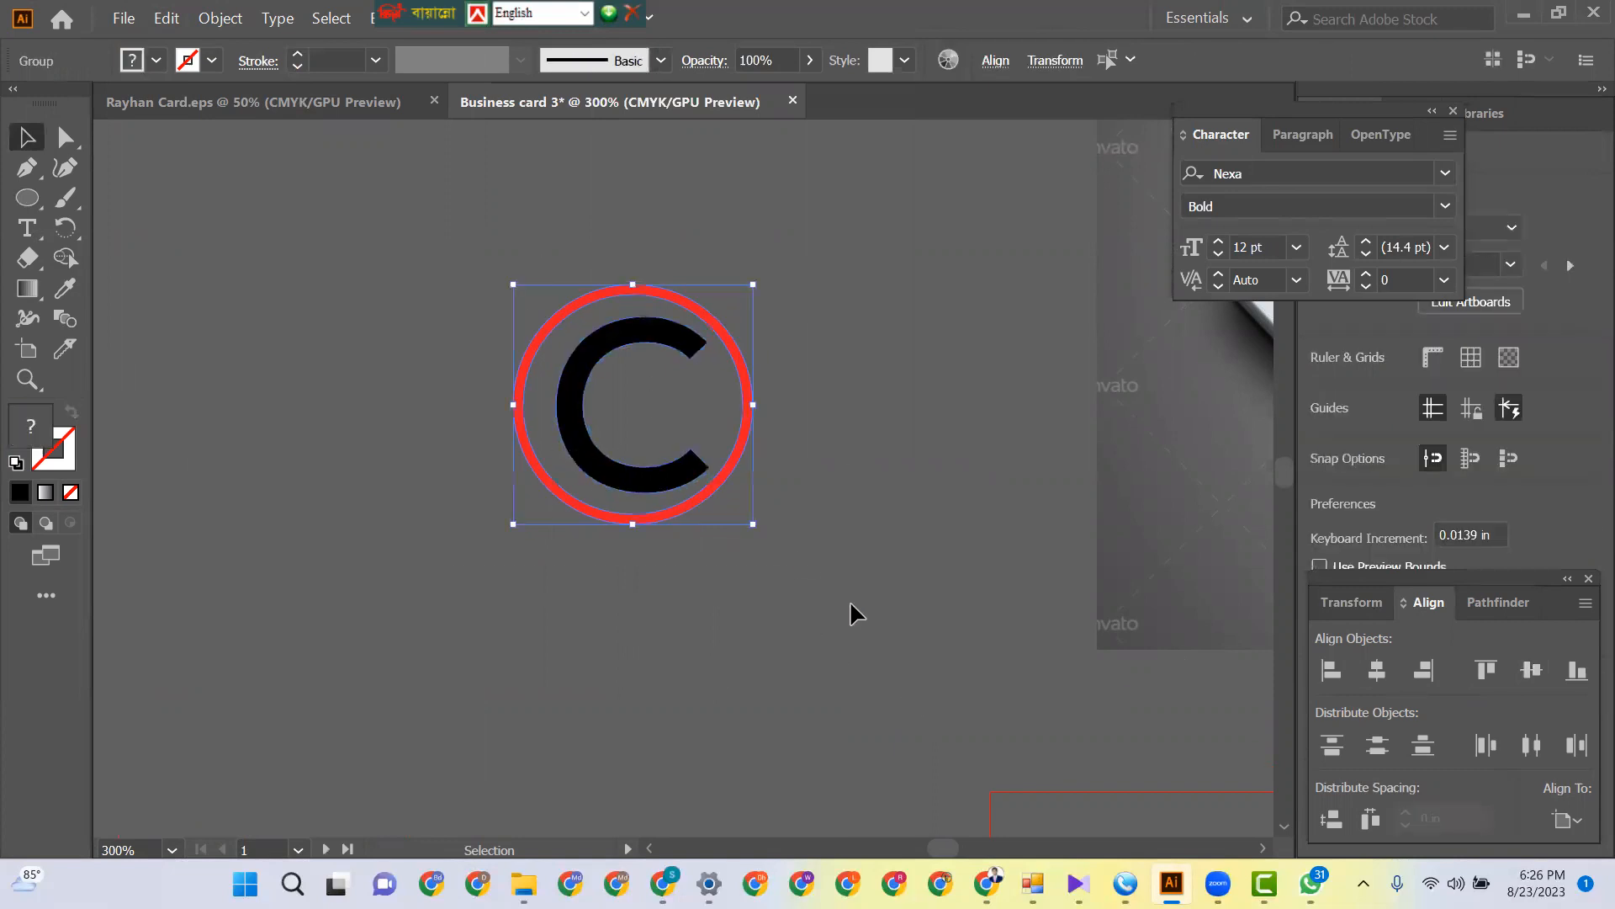
click(699, 648)
- Try the ring's red fill on the letter C with the Eyedropper and undo the color change
click(634, 476)
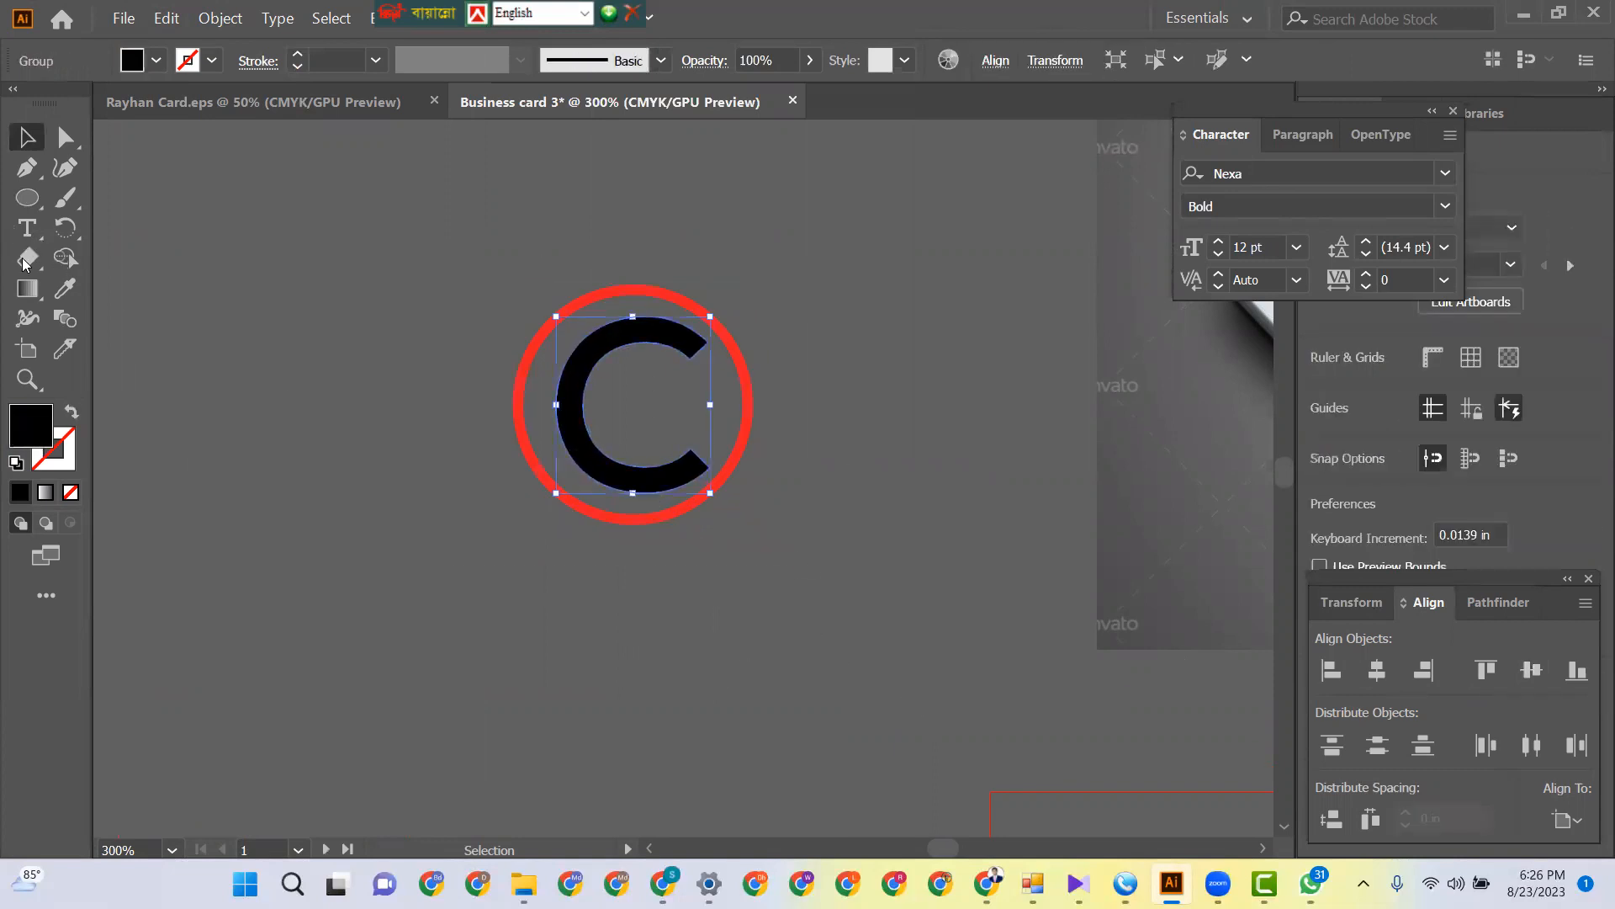
click(64, 289)
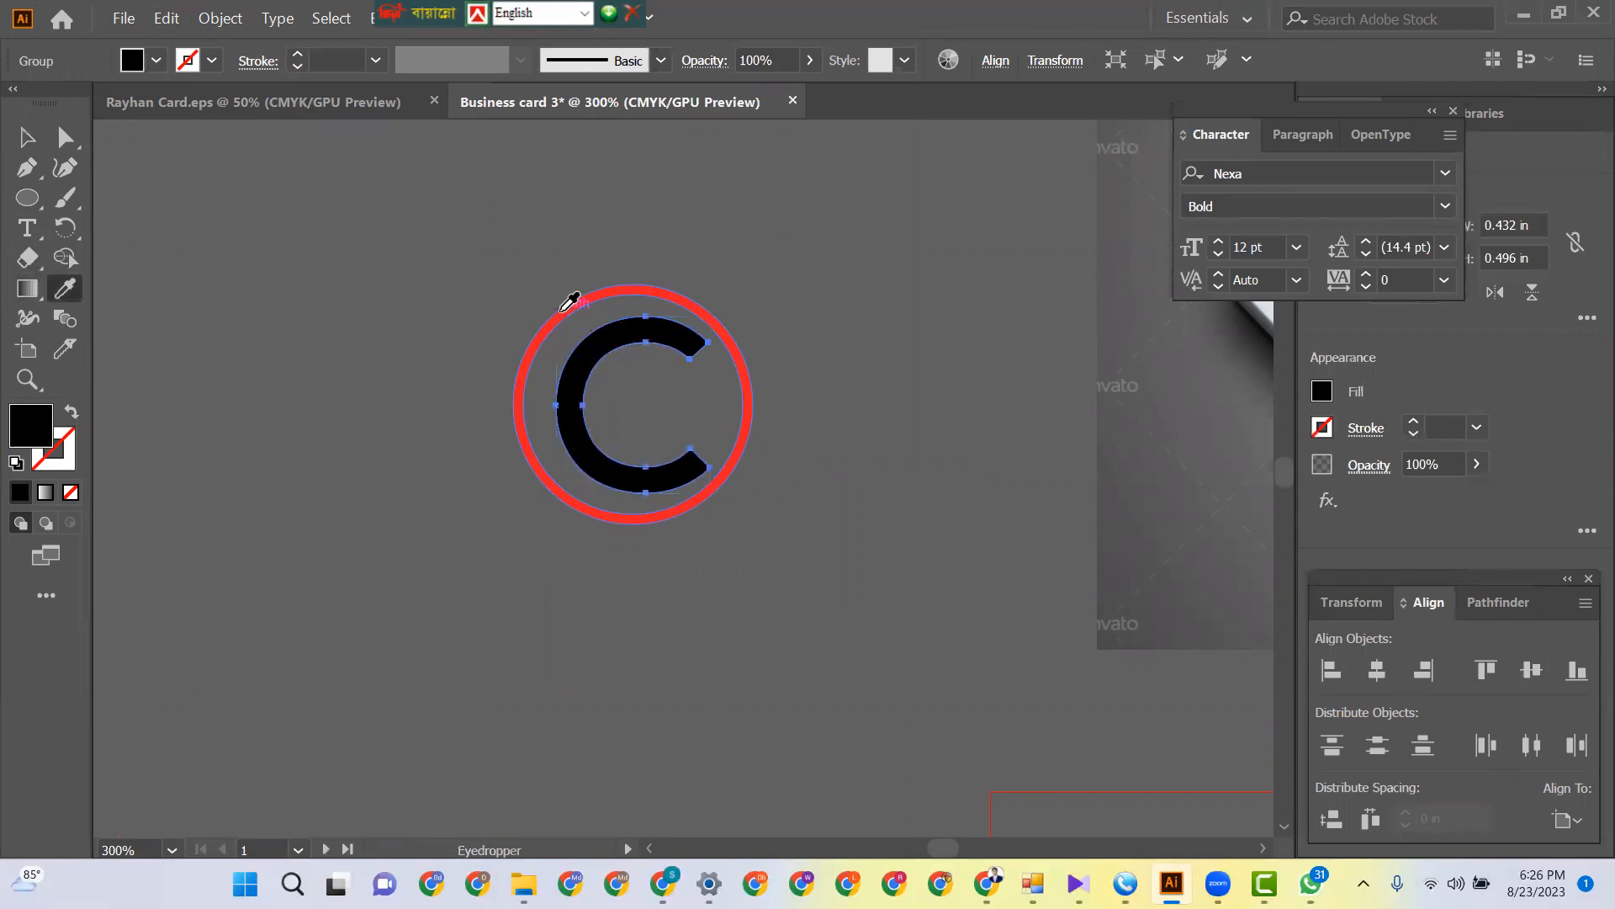
click(566, 303)
click(27, 138)
click(376, 395)
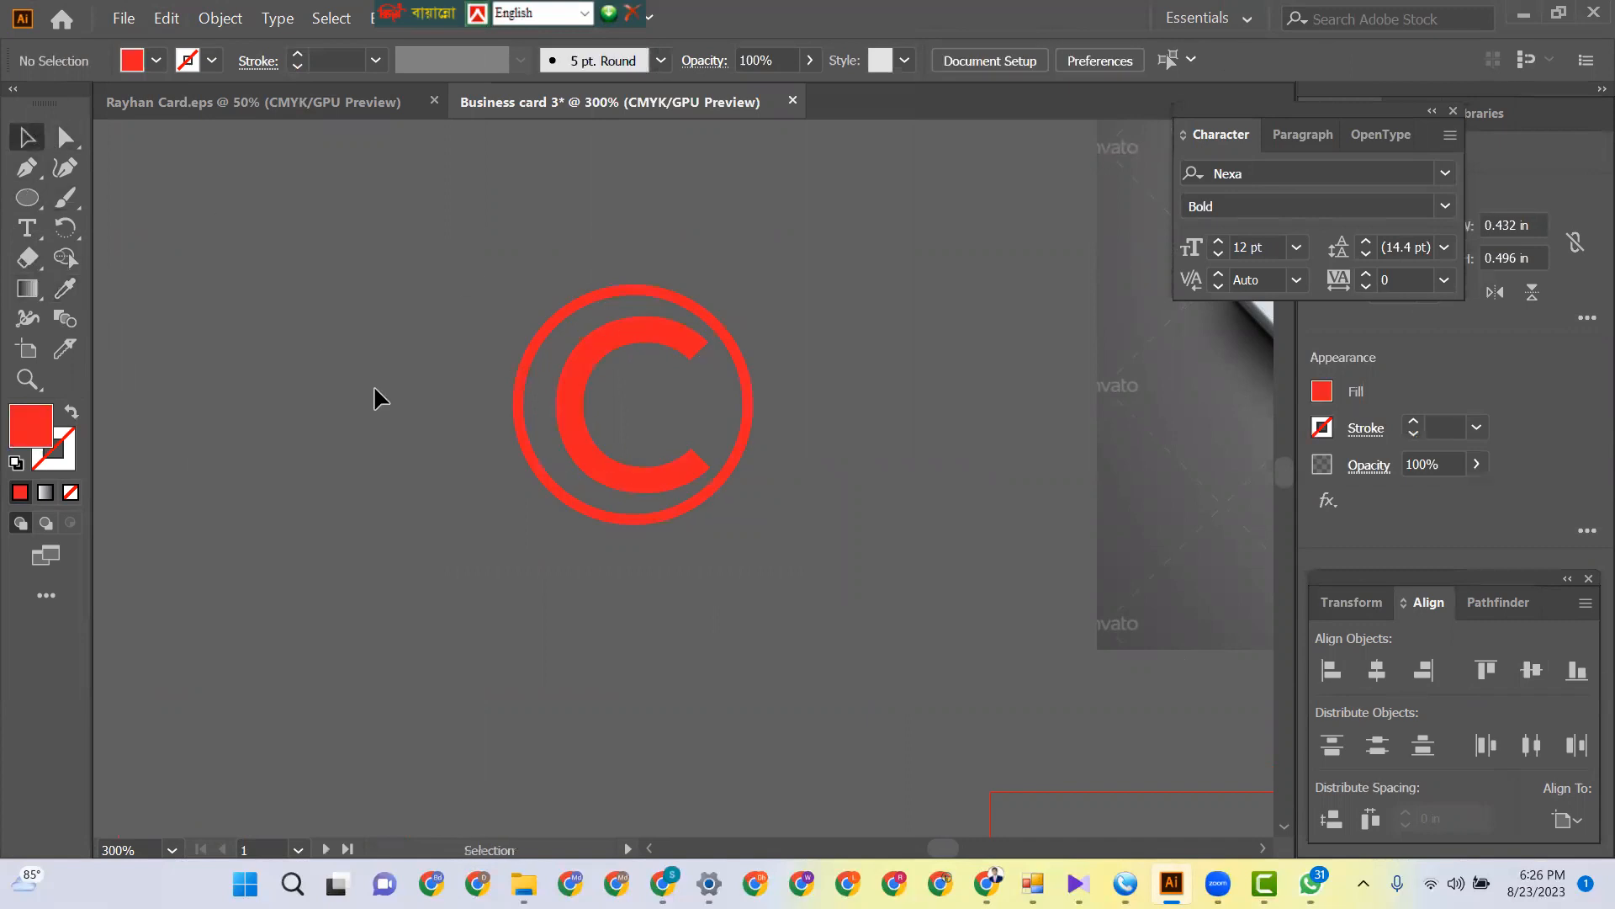
key(ctrl+z)
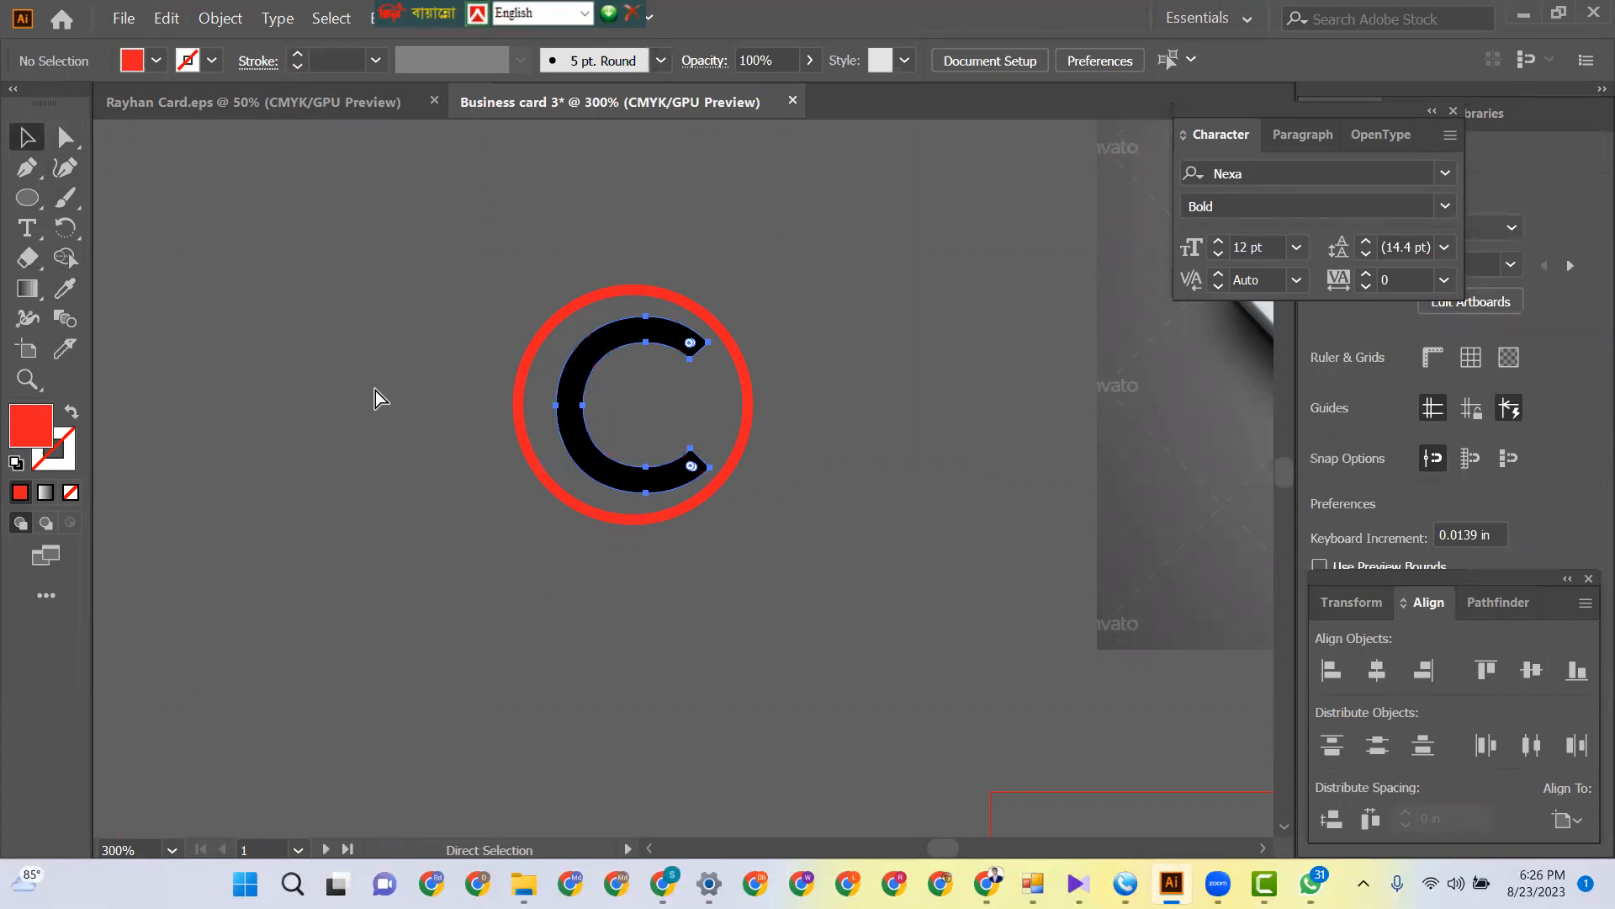
click(375, 390)
- Move the ring-and-C logo into the upper-left corner of the first card's safe area and scale it down slightly
key(ctrl+minus)
key(ctrl+minus)
key(ctrl+minus)
key(ctrl+minus)
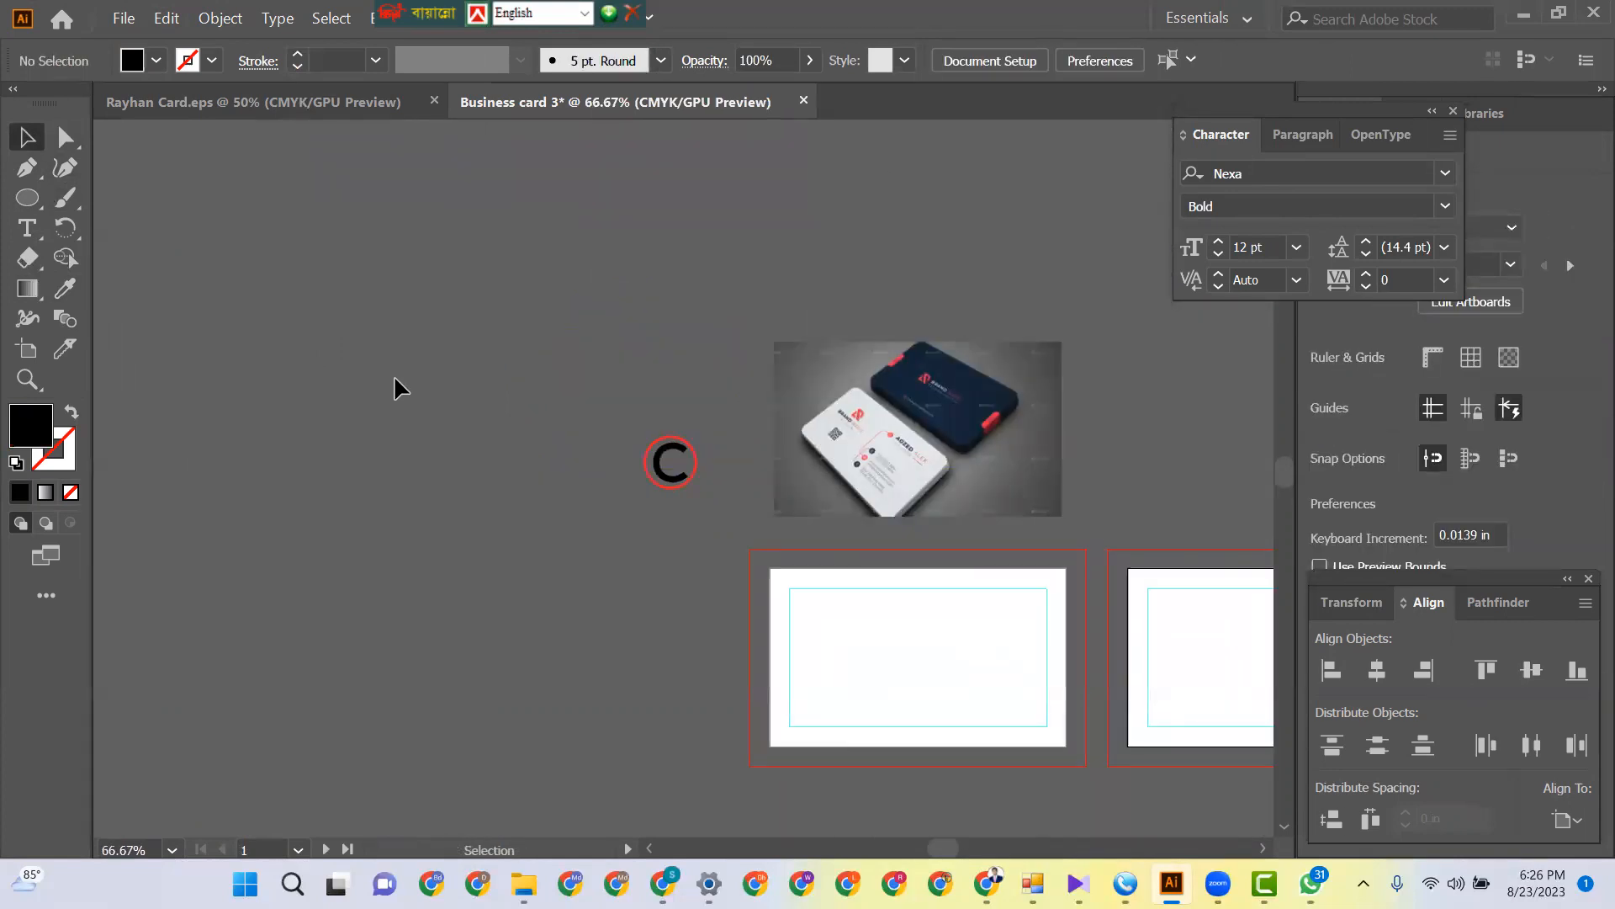
drag(501, 497, 291, 441)
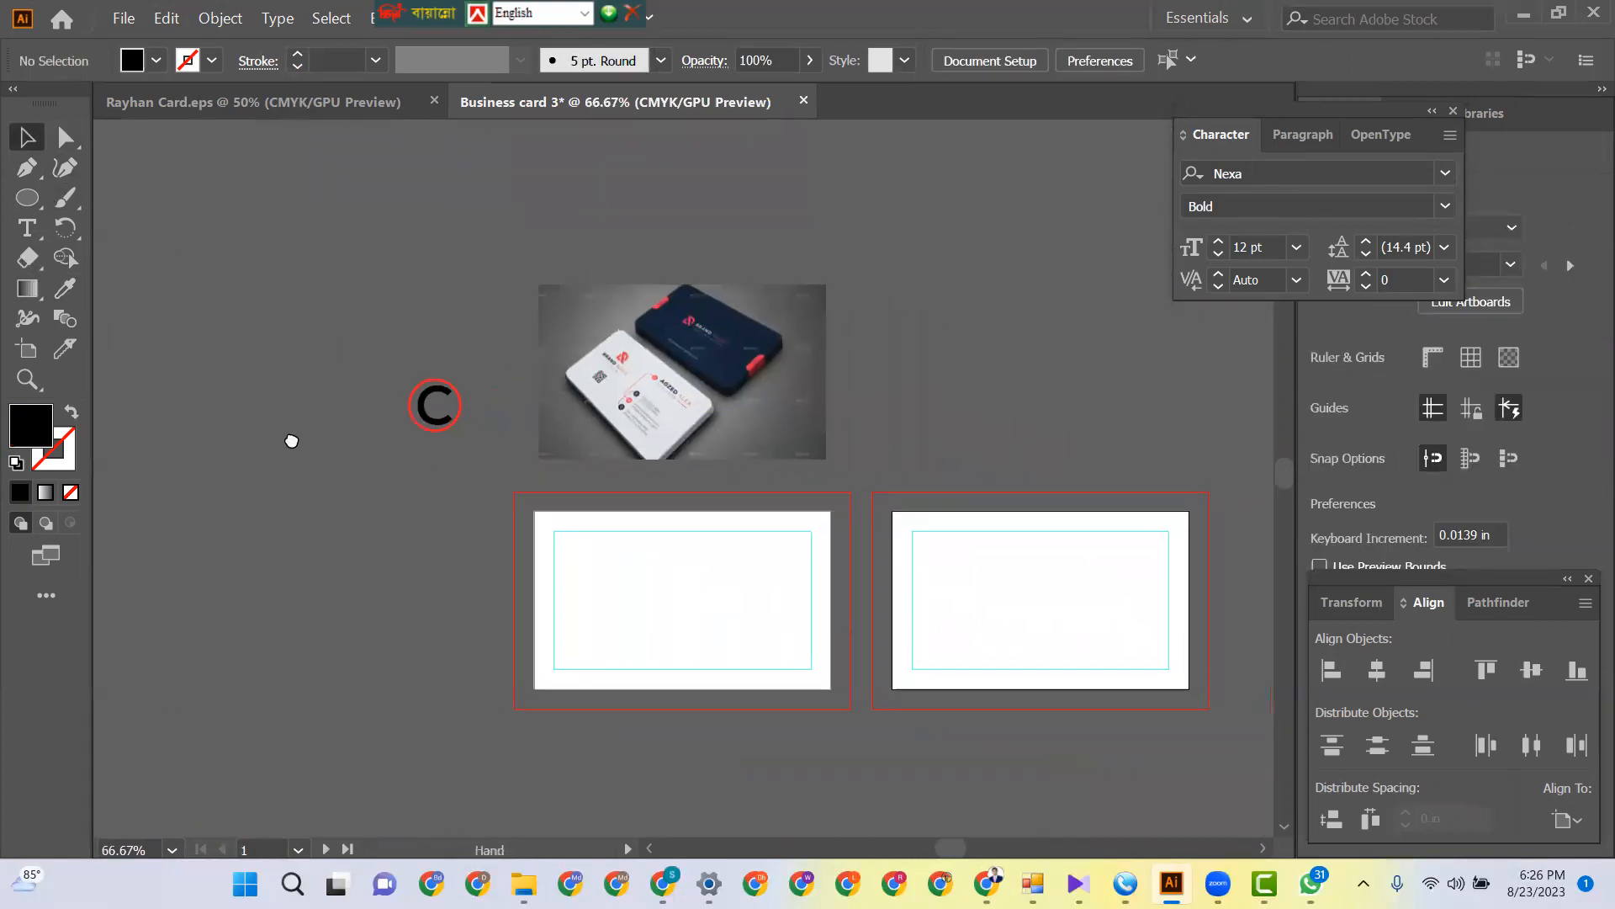
click(498, 441)
click(319, 388)
drag(437, 411, 601, 583)
click(345, 451)
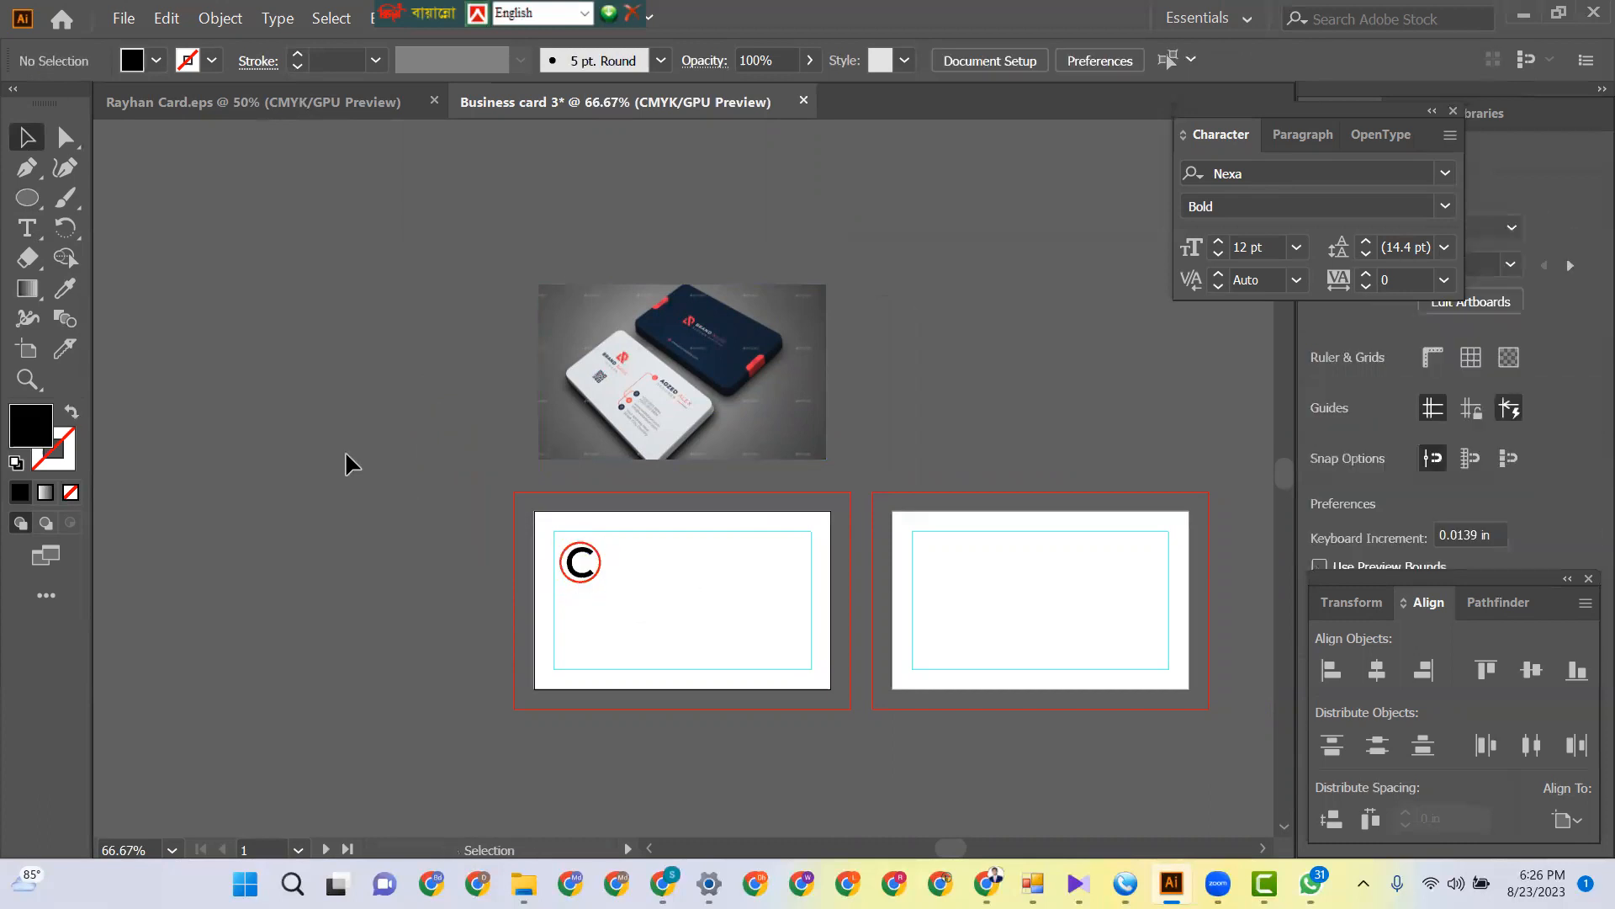
- Switch to the browser and review the QR code generator's contact form and its generated static code
click(987, 883)
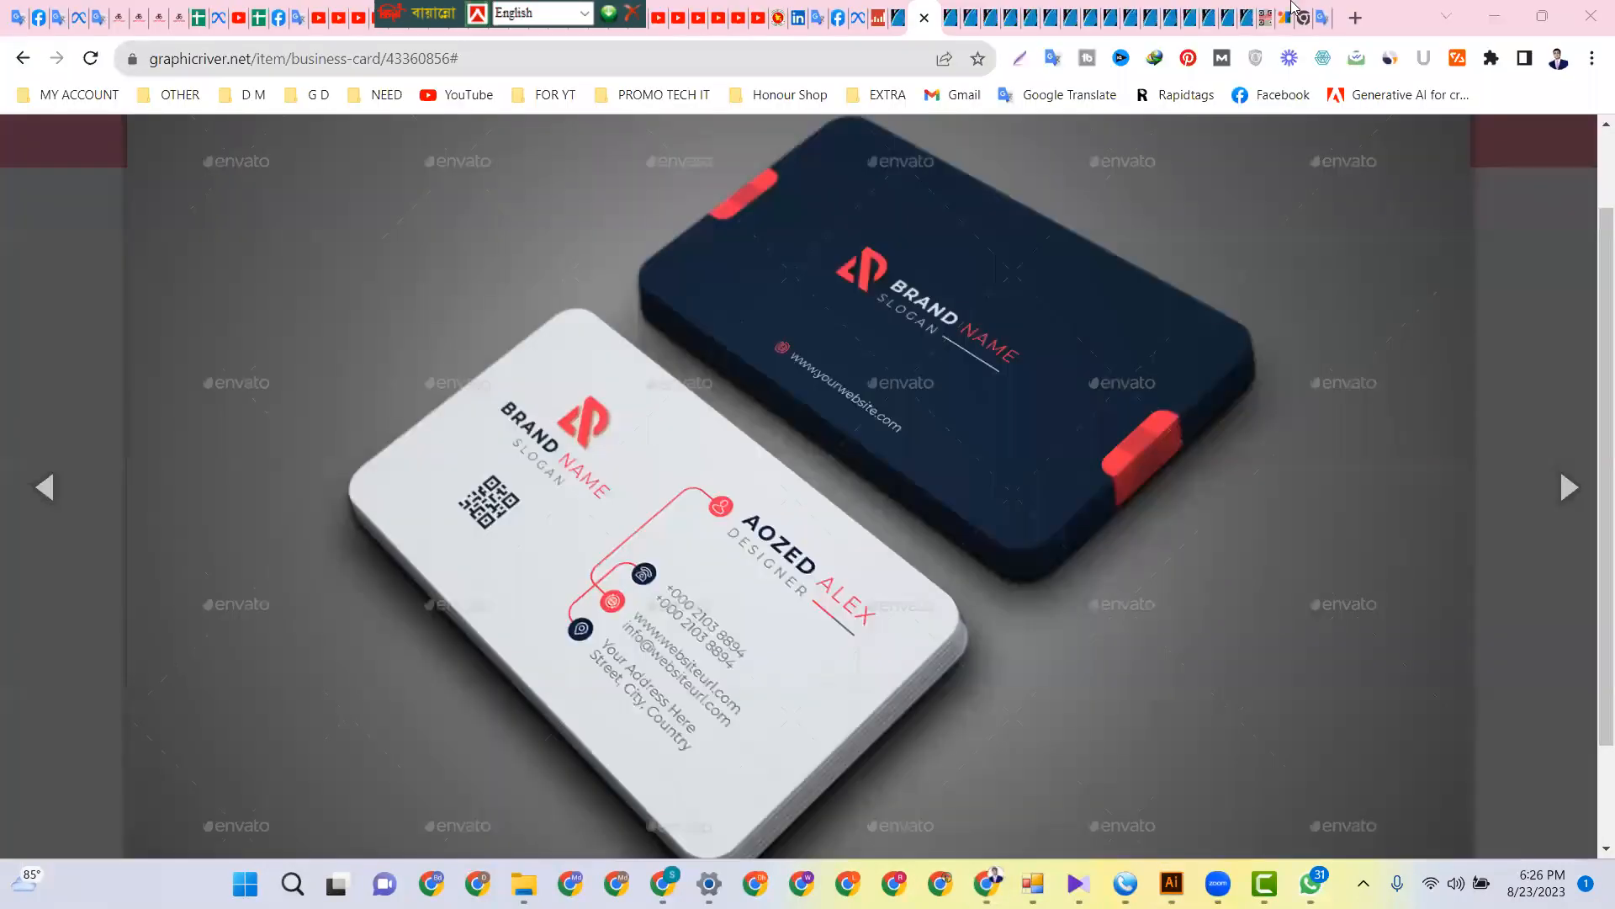
click(1269, 26)
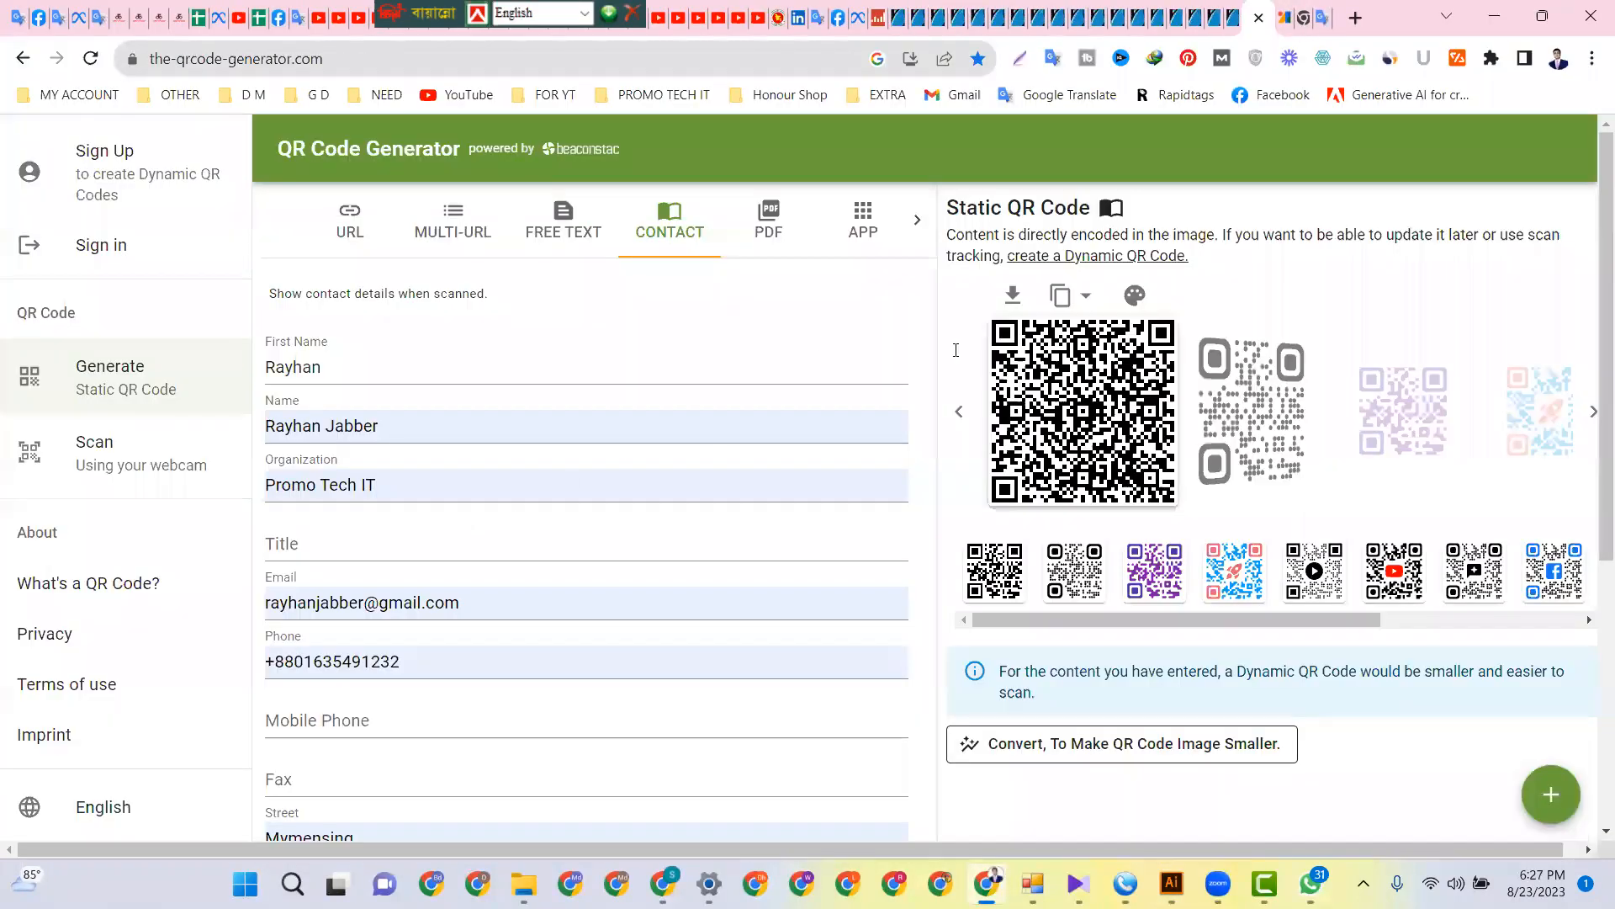
scroll(547, 757, down, 5)
scroll(548, 755, up, 5)
- Switch to Illustrator and place the QR code image from Downloads below the logo, about 0.44 in wide
click(1171, 883)
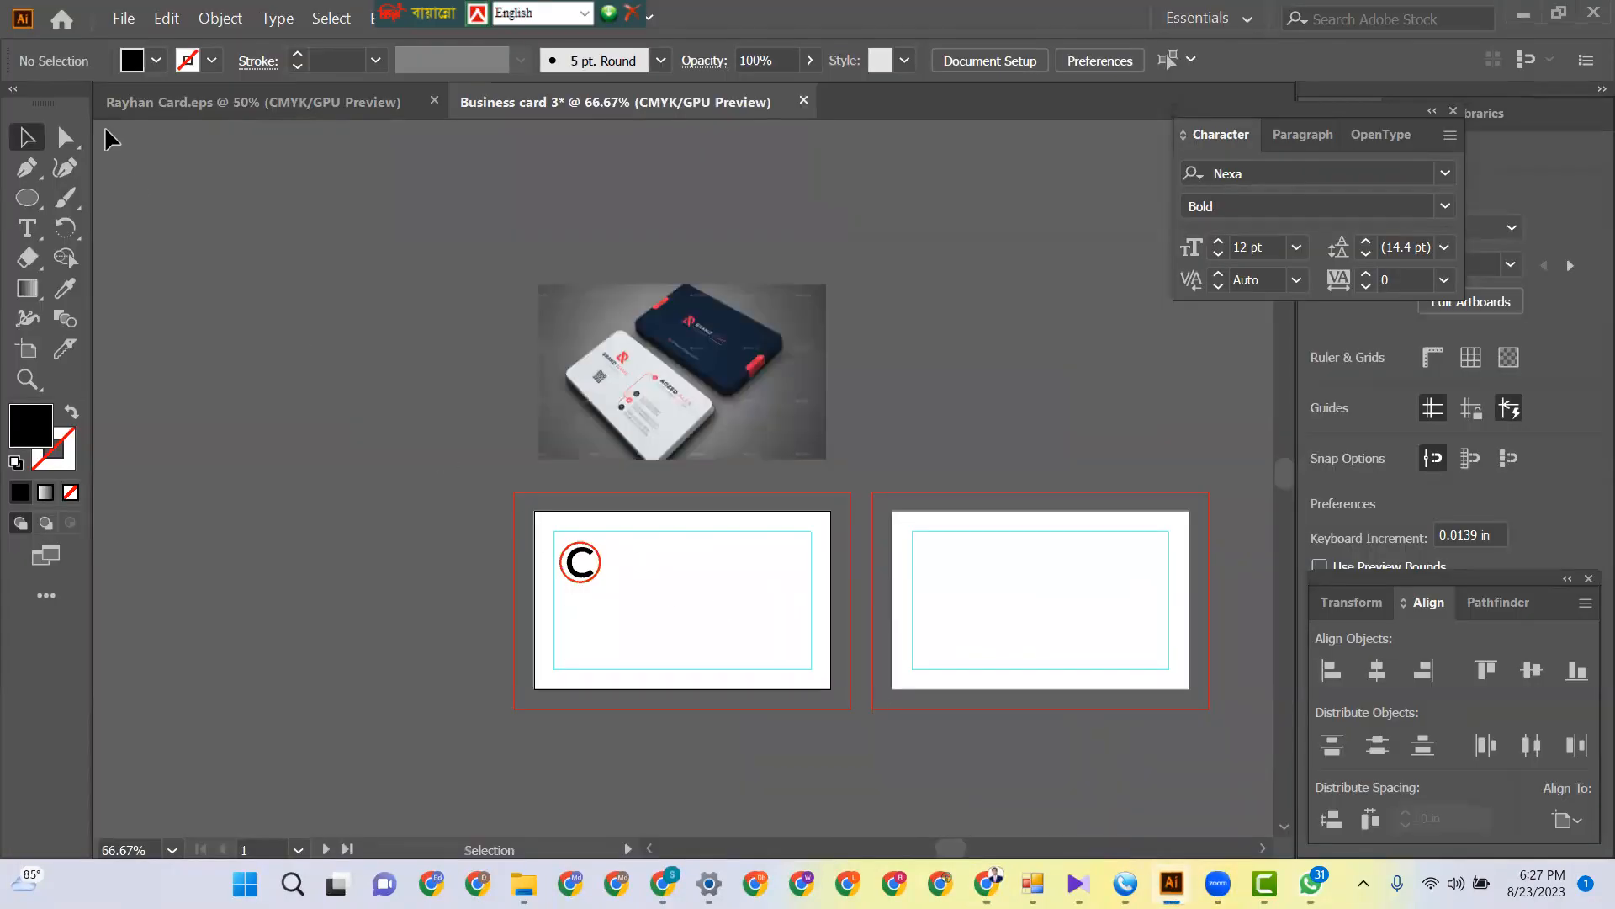
click(122, 18)
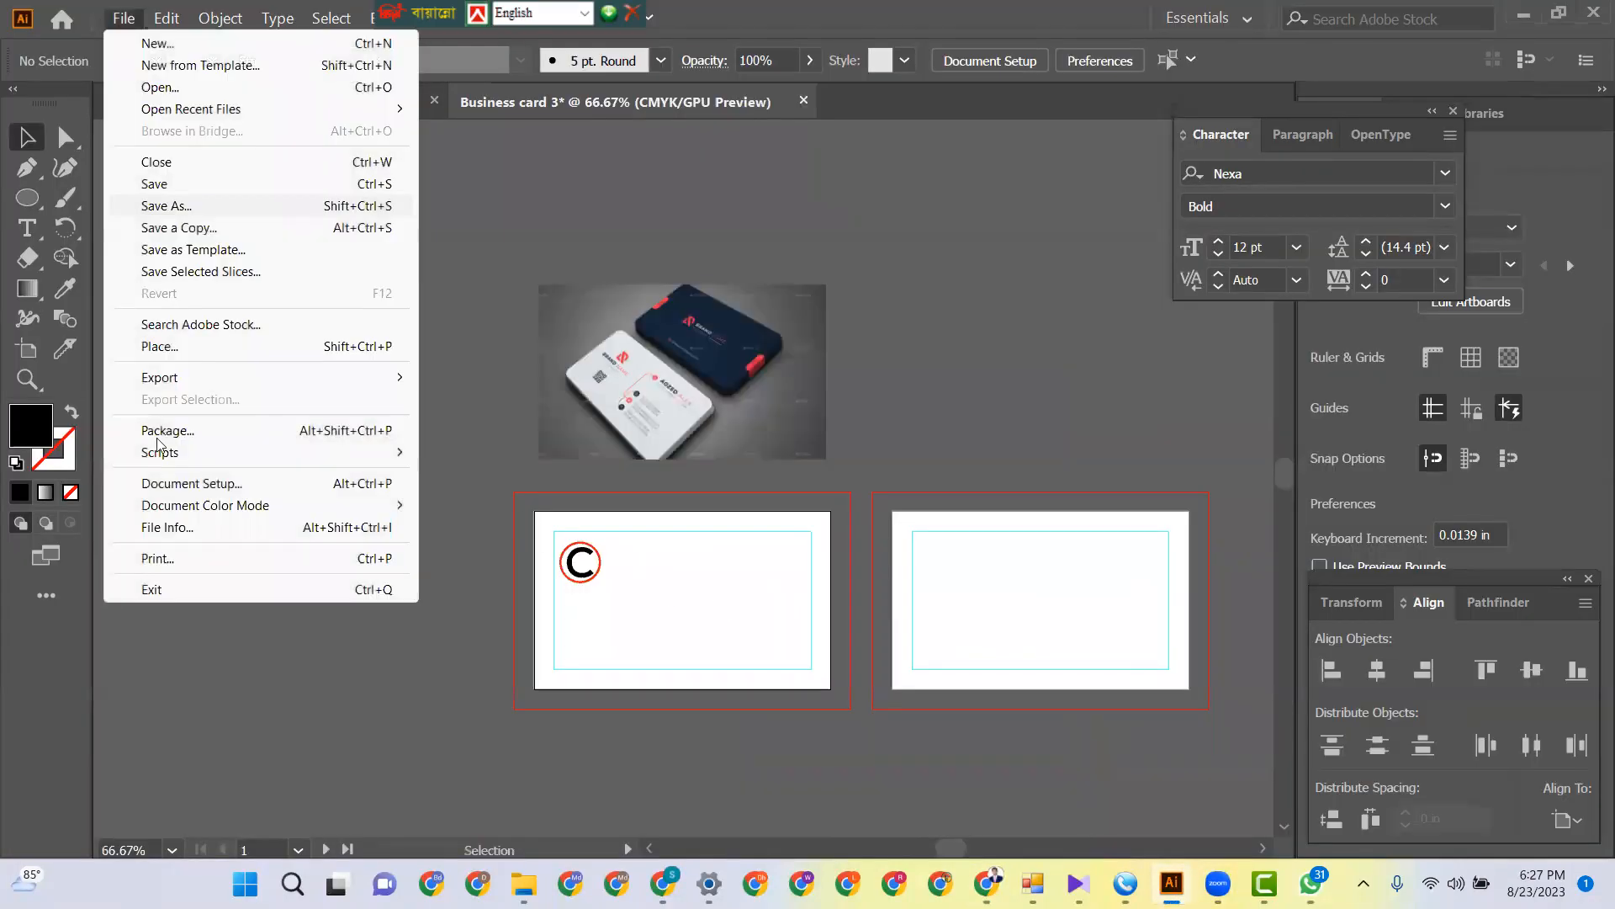
click(160, 347)
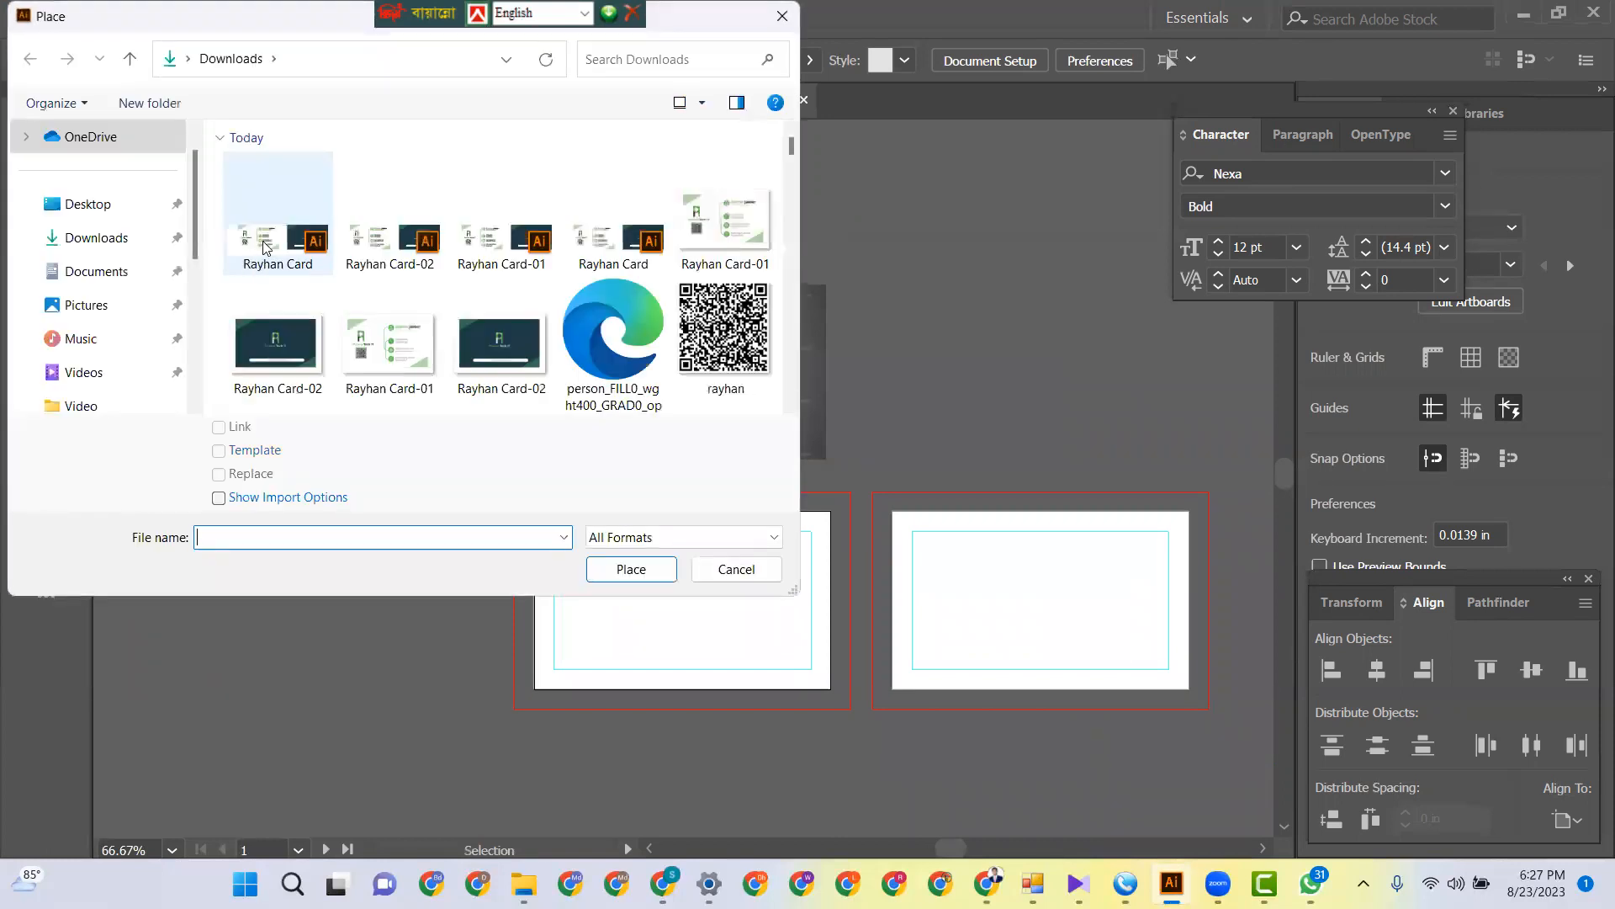
double_click(703, 336)
drag(561, 612, 636, 652)
key(ctrl+plus)
key(ctrl+plus)
key(ctrl+plus)
key(ctrl+plus)
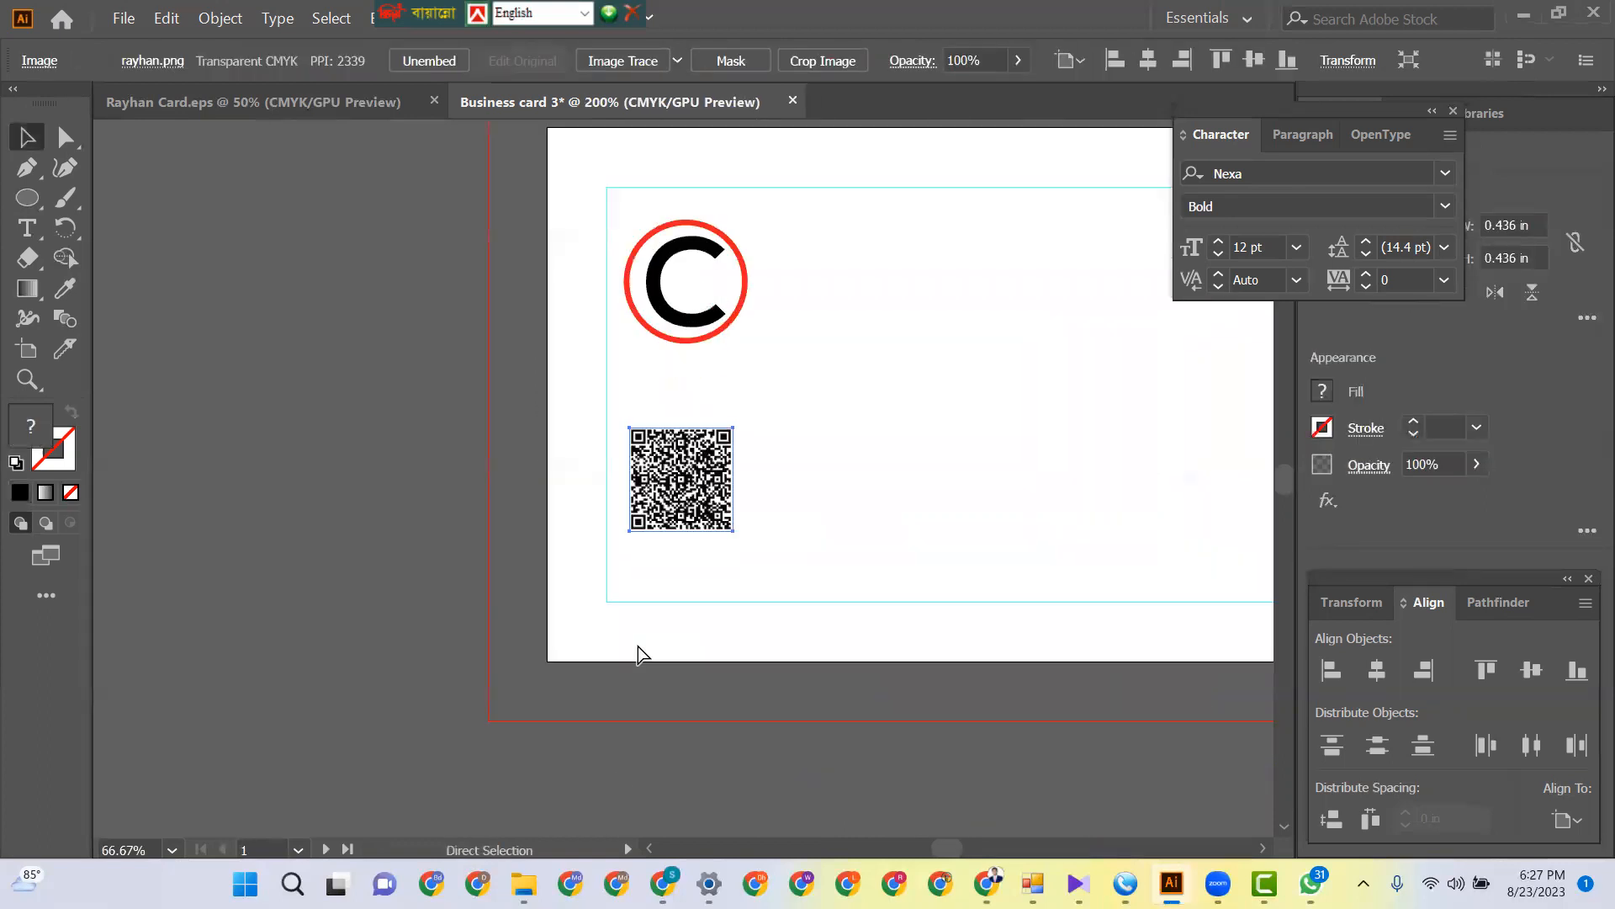
drag(923, 567, 811, 736)
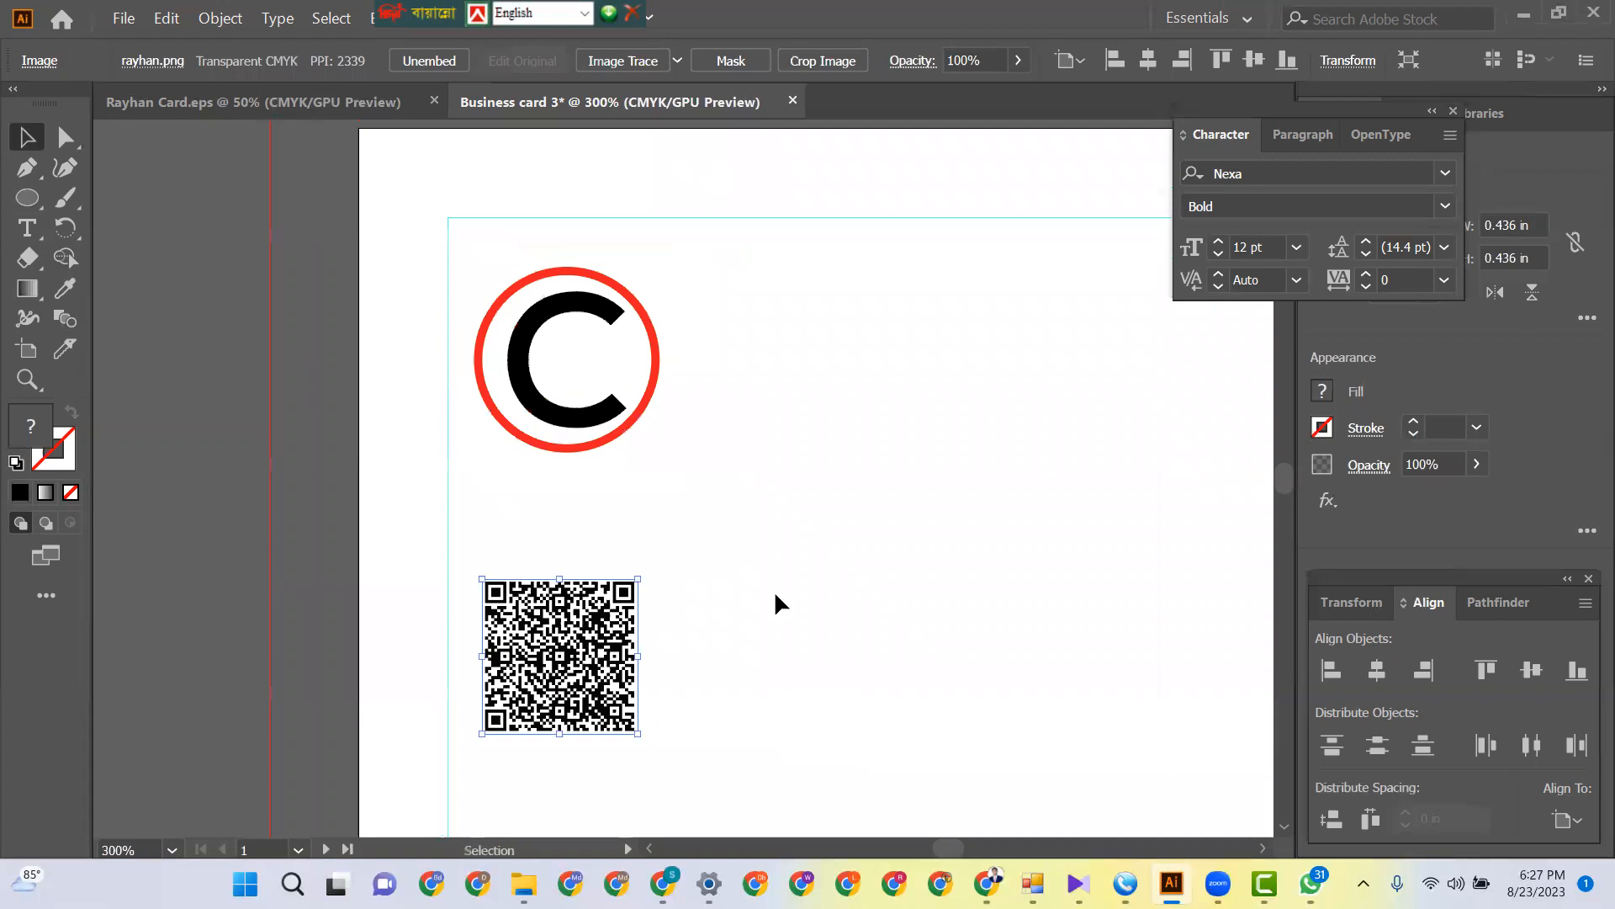
- Scale the ring-and-C logo down slightly to about 0.5 in wide
click(611, 439)
mouse_move(661, 454)
mouse_down()
mouse_move(597, 422)
mouse_move(653, 444)
mouse_up()
click(769, 569)
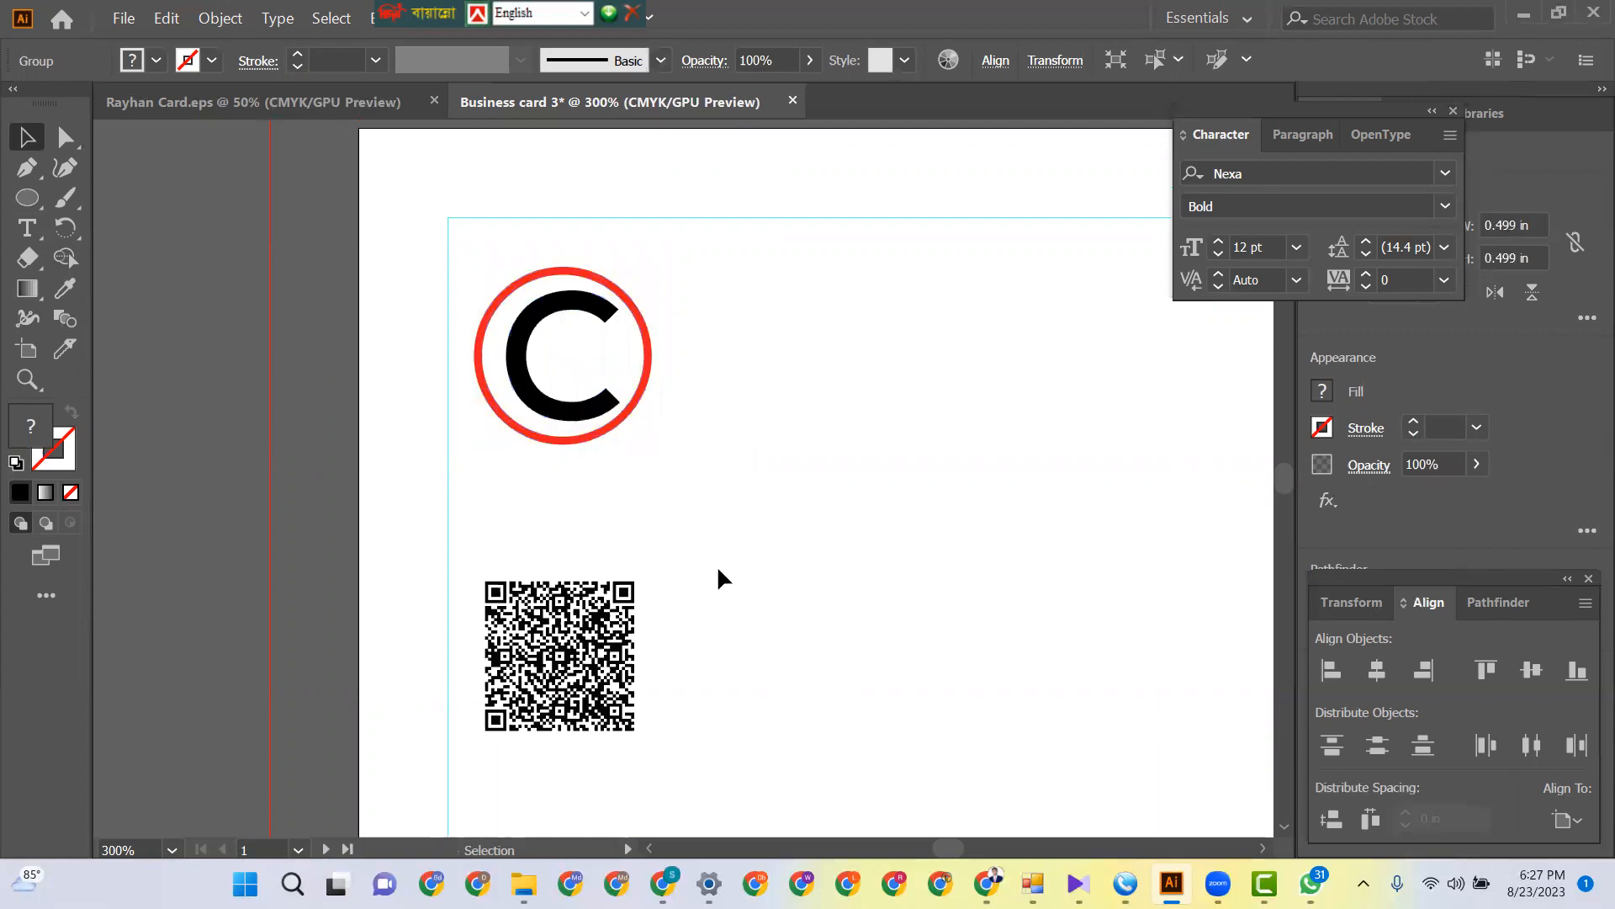
- Draw a square of about 0.47 in beside the QR code with the Rectangle tool
scroll(718, 577, down, 2)
drag(27, 197, 109, 198)
drag(745, 491, 913, 658)
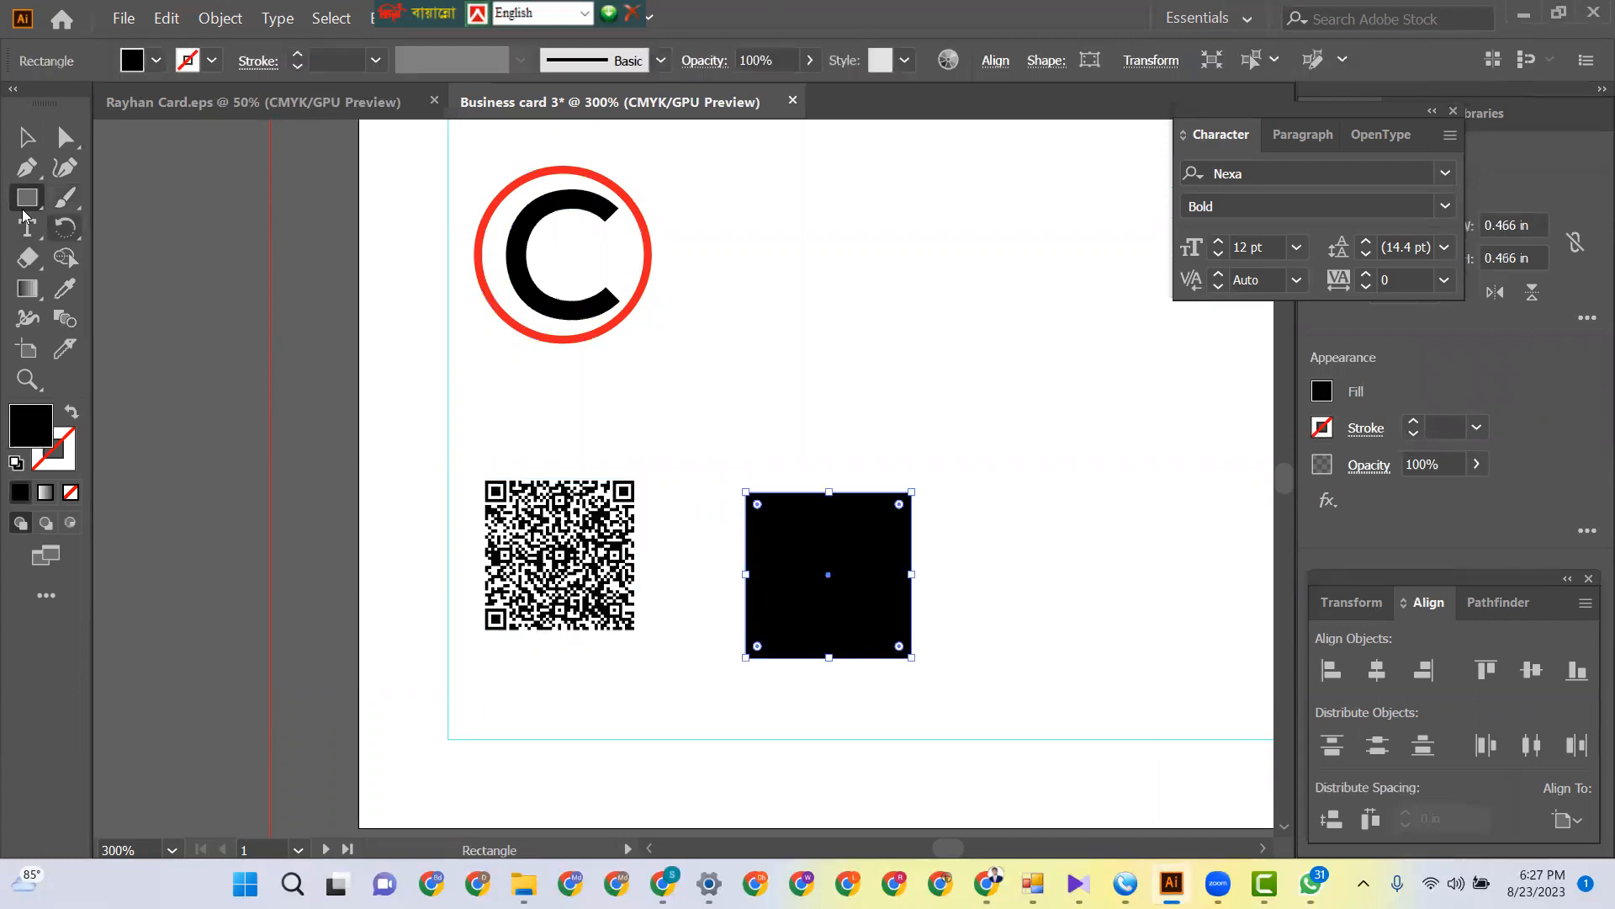
- Fill the black square with the logo ring's red using the Eyedropper
click(26, 137)
click(175, 315)
click(804, 578)
click(65, 287)
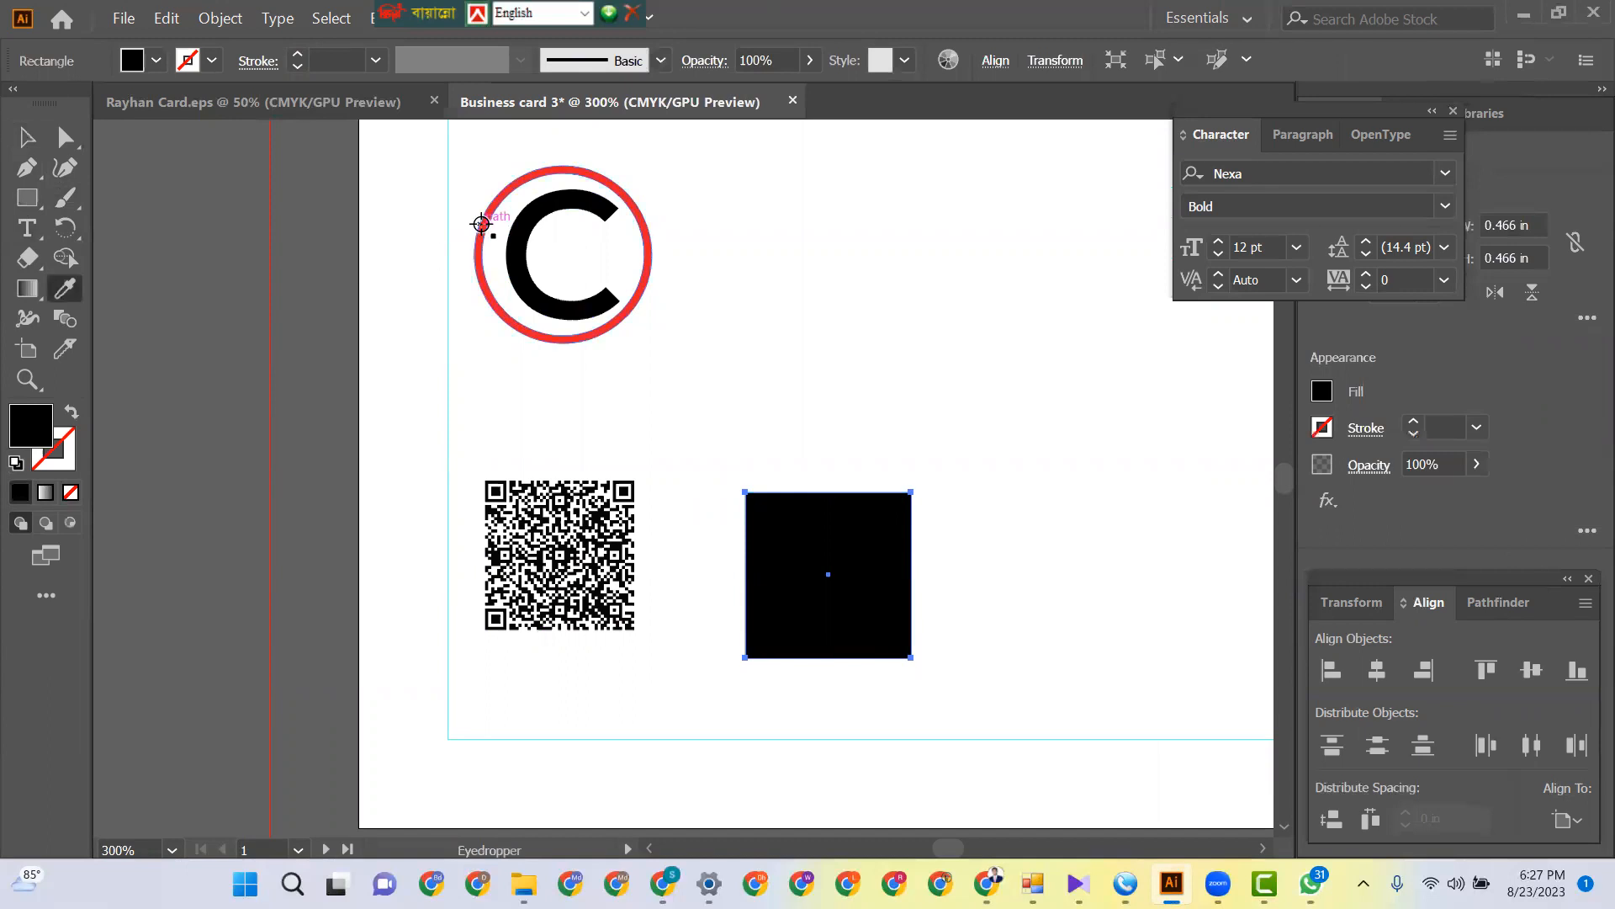
click(481, 223)
click(26, 136)
click(444, 511)
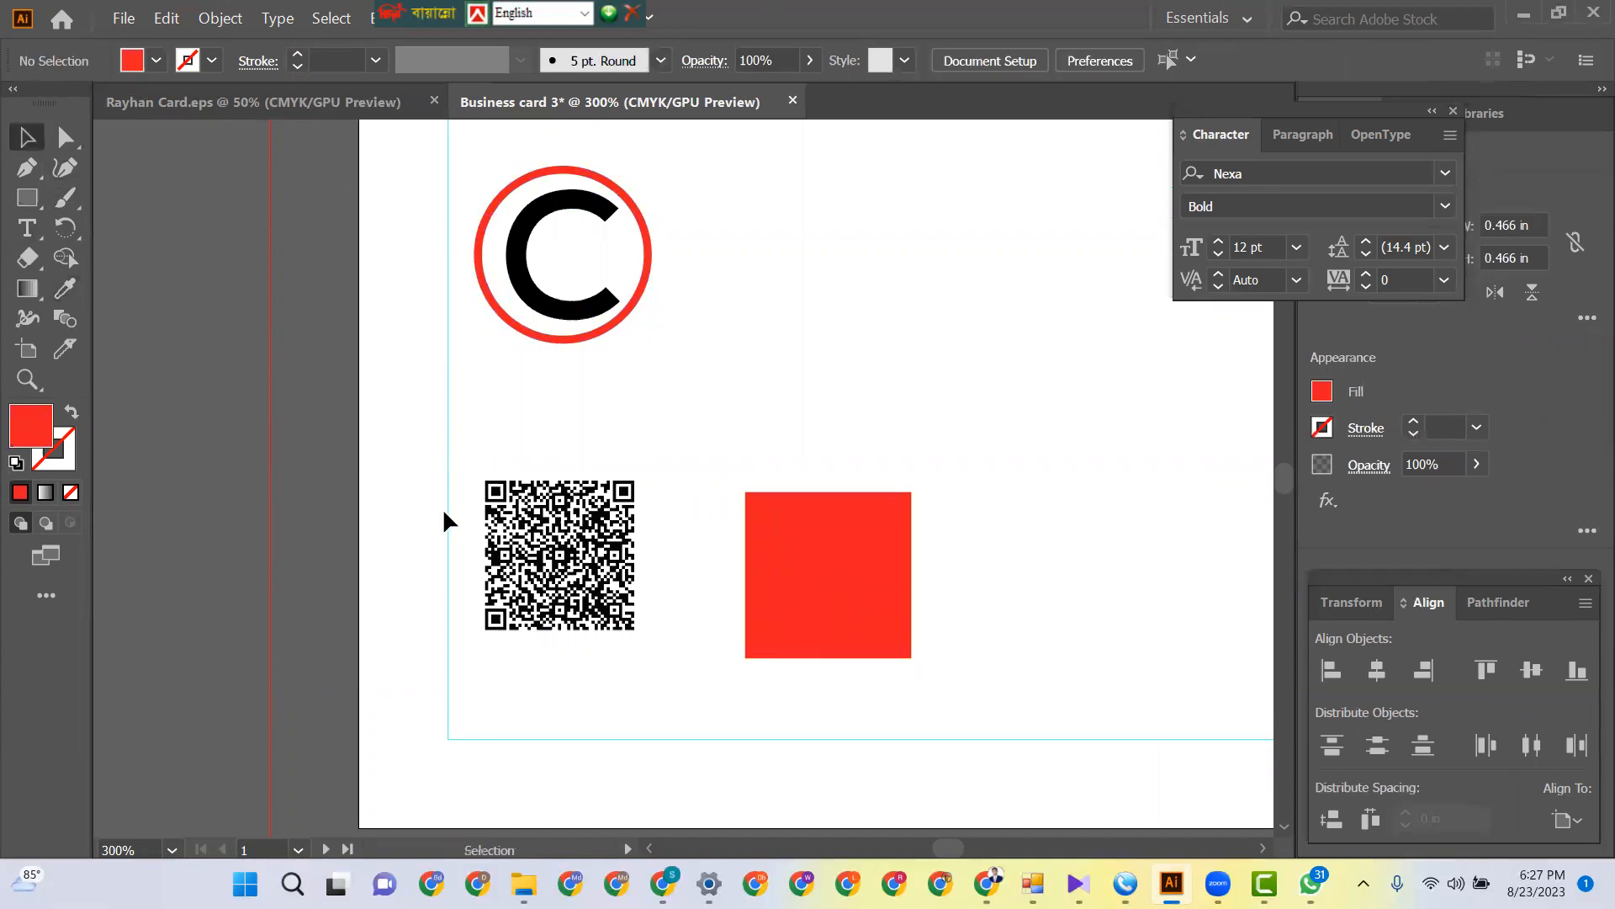
- Center the red square on the QR code as key object and send it behind the code as a frame
drag(444, 511, 912, 630)
right_click(841, 596)
key(Escape)
click(562, 556)
click(1376, 670)
click(1531, 670)
click(862, 584)
click(592, 570)
key(ctrl+shift+bracketleft)
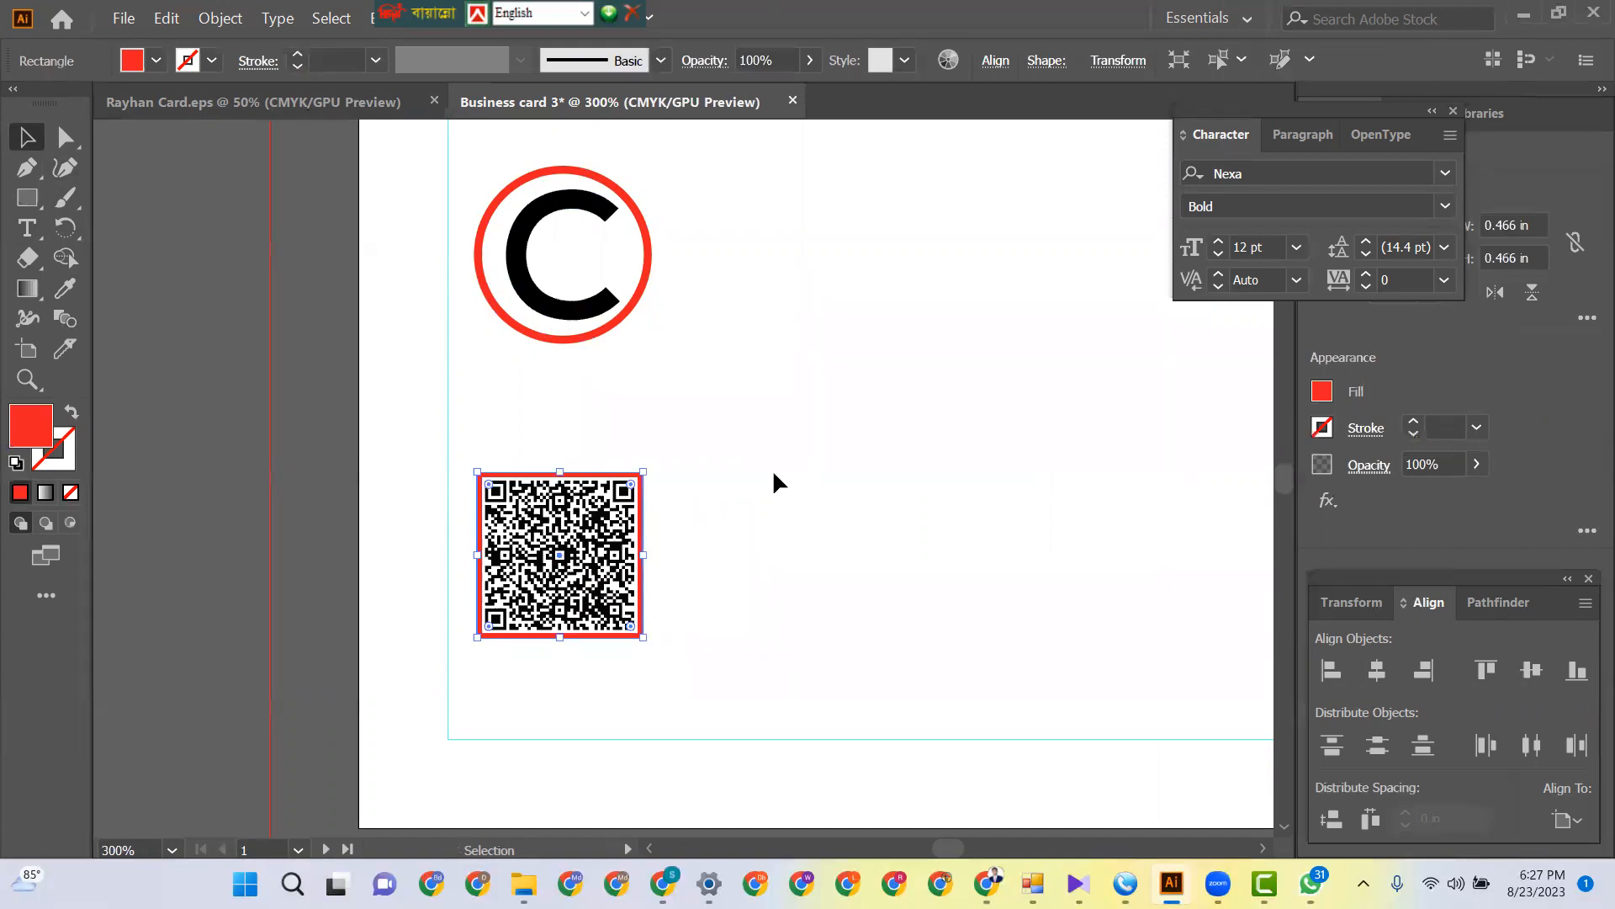
- Group the QR code with its red frame and scale the group down to about two thirds
click(774, 474)
drag(455, 440, 658, 711)
key(ctrl+g)
drag(568, 587, 572, 587)
drag(646, 639, 591, 582)
click(777, 629)
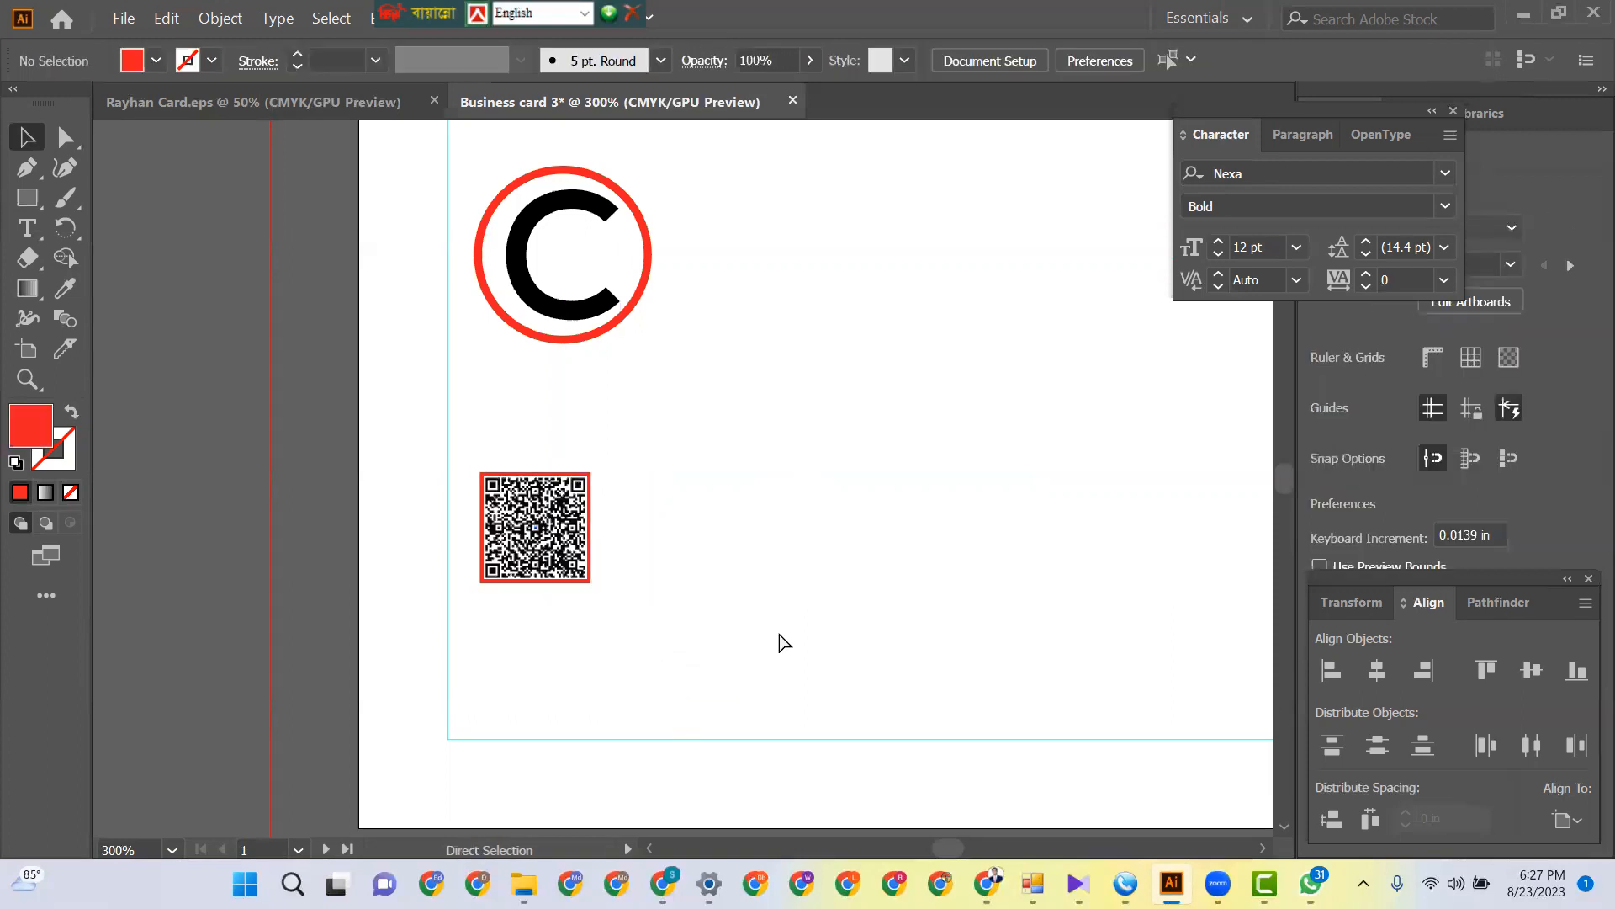
- Examine the reference mockup's light card for how its brand name, slogan, QR code and contact details are laid out
key(ctrl+minus)
drag(793, 624, 685, 660)
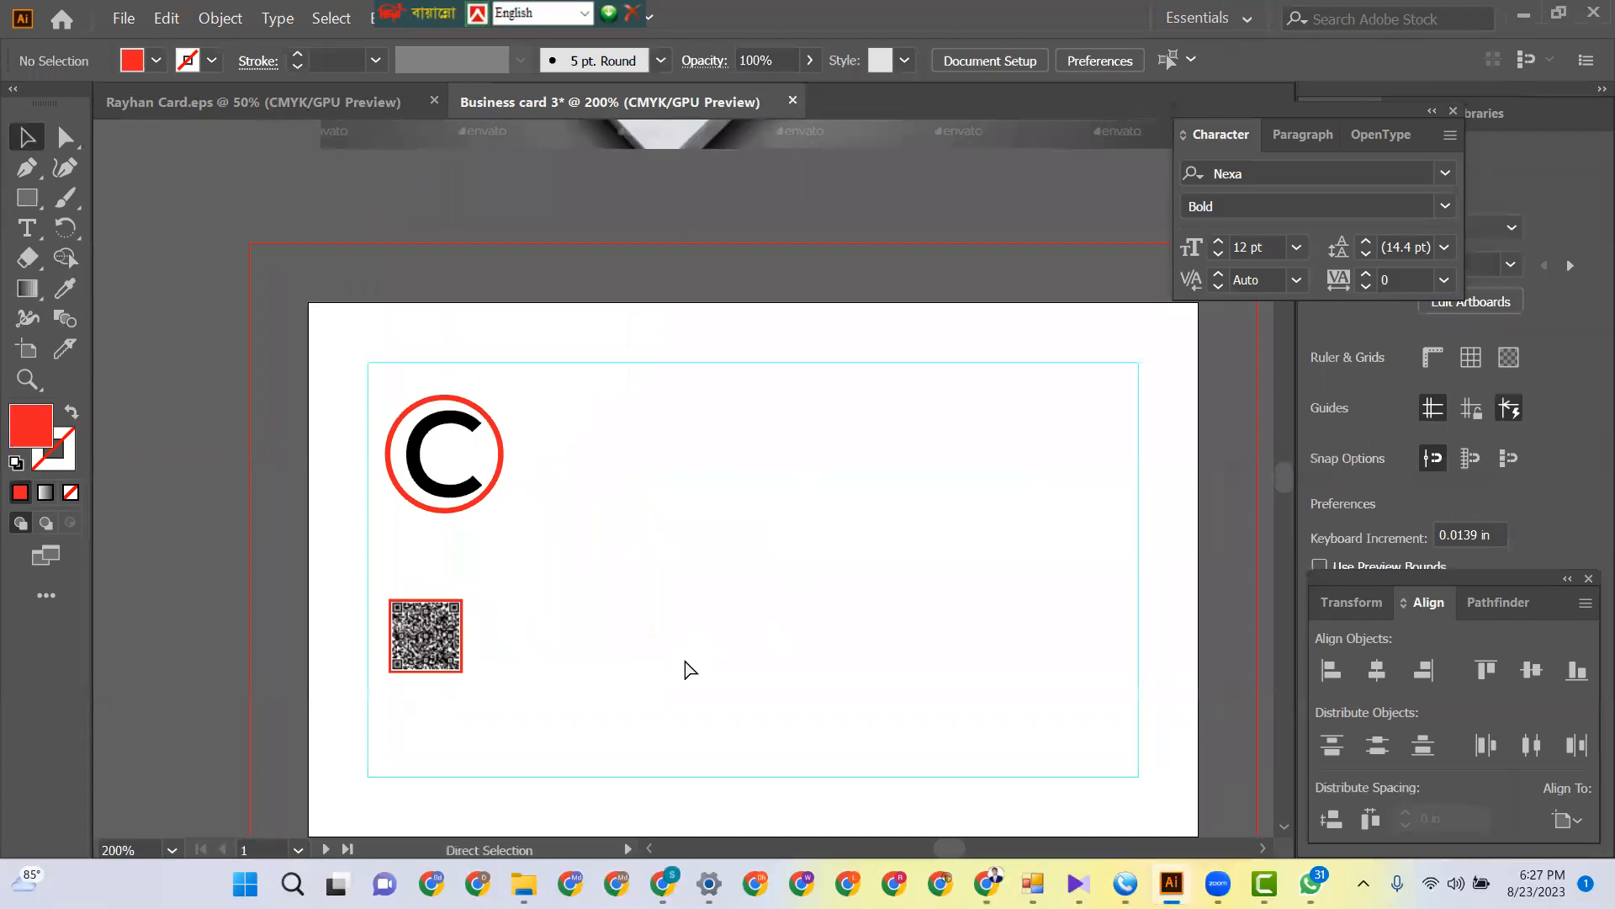
key(ctrl+minus)
scroll(684, 654, up, 7)
click(595, 368)
key(ctrl+plus)
key(ctrl+plus)
key(ctrl+plus)
drag(446, 552, 569, 504)
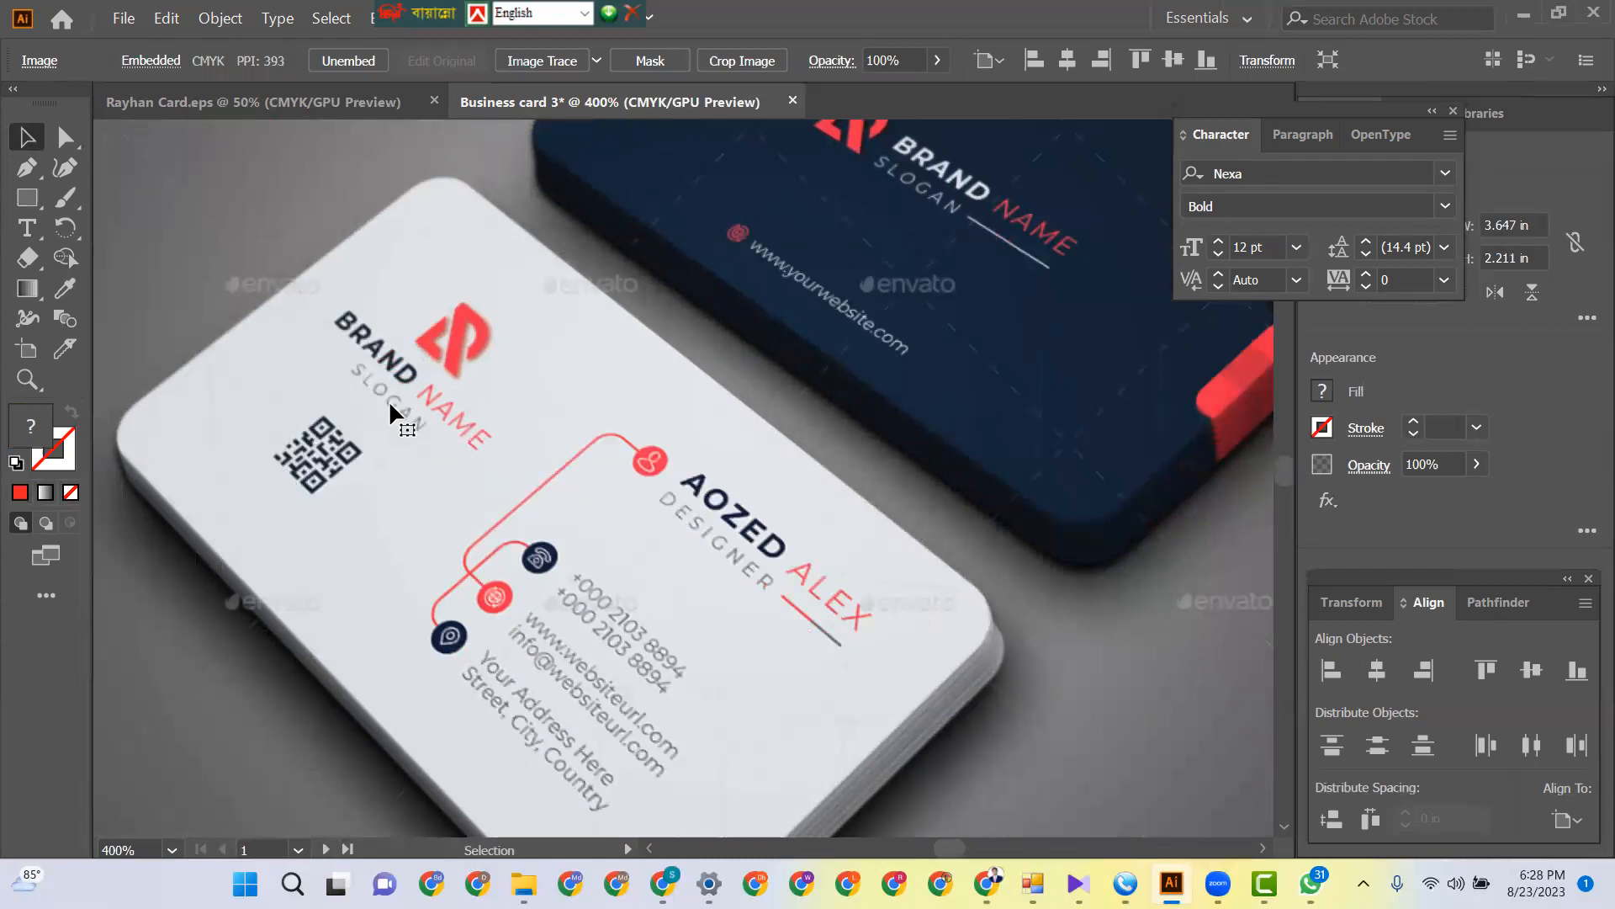
key(ctrl+minus)
key(ctrl+minus)
key(ctrl+minus)
key(ctrl+minus)
key(ctrl+minus)
key(ctrl+minus)
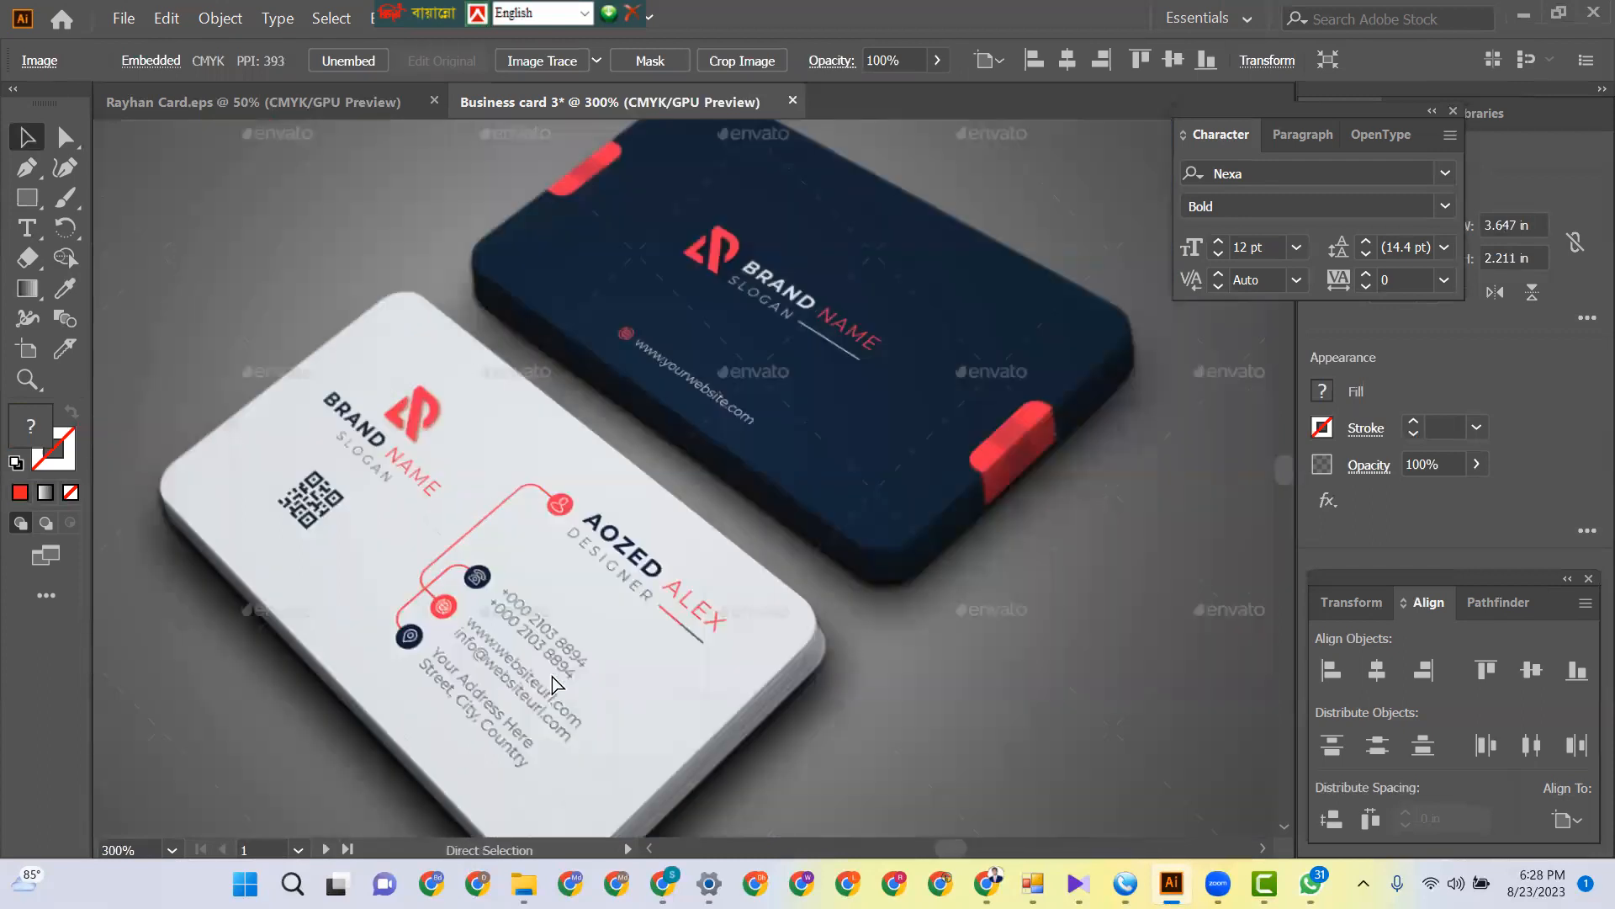
click(650, 649)
key(ctrl+plus)
key(ctrl+plus)
key(ctrl+plus)
key(ctrl+plus)
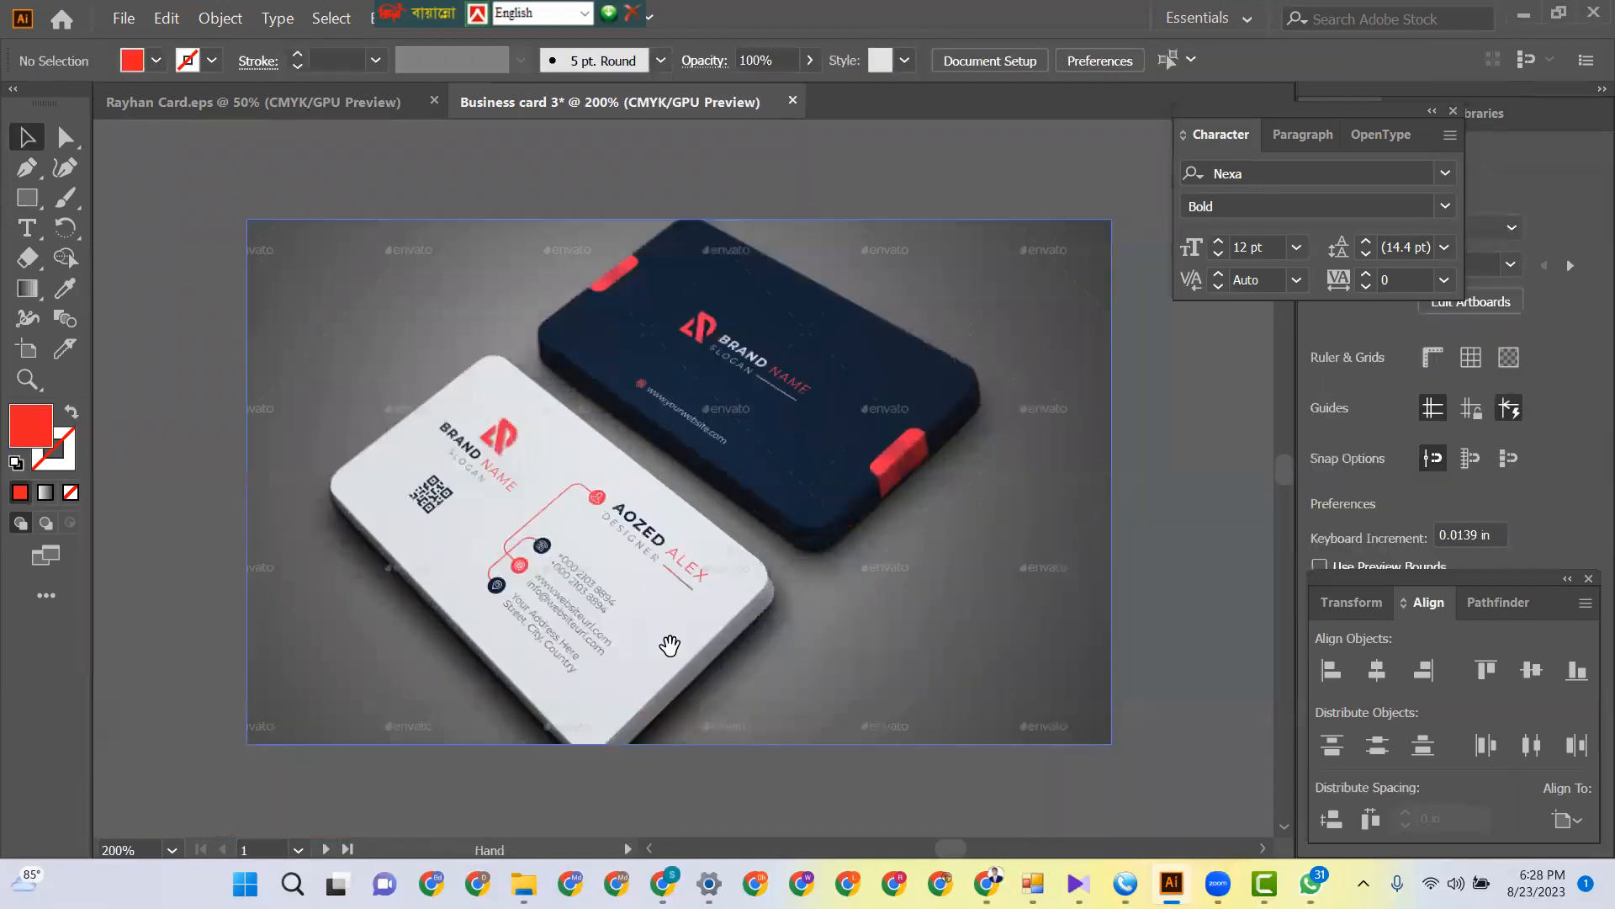
drag(671, 646, 646, 361)
drag(614, 583, 764, 517)
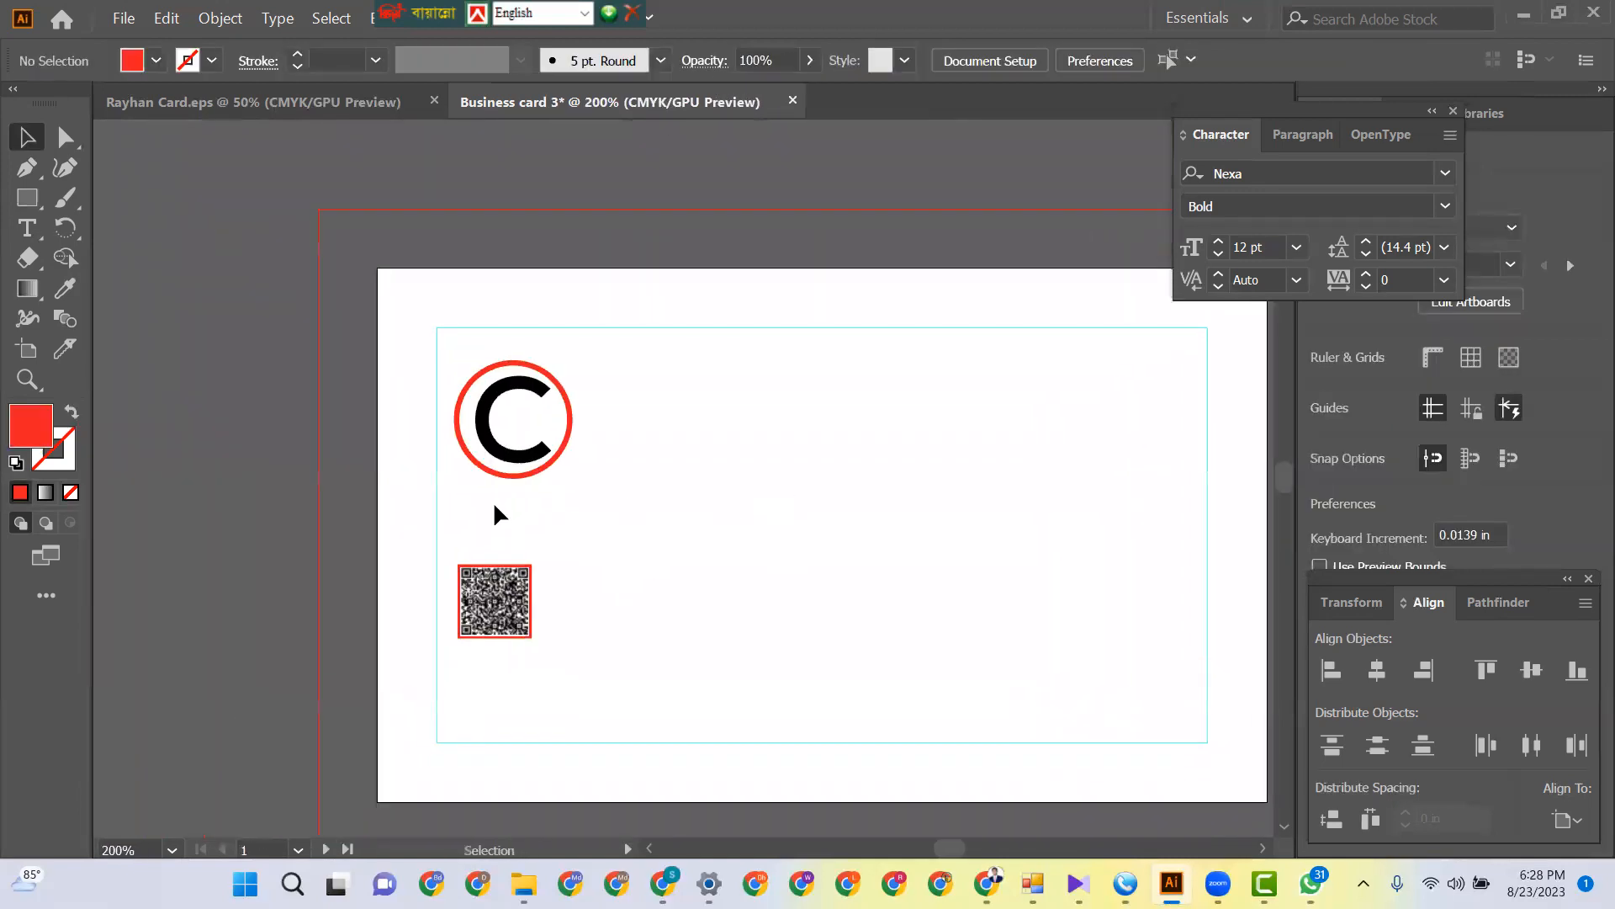
click(26, 229)
drag(697, 469, 711, 543)
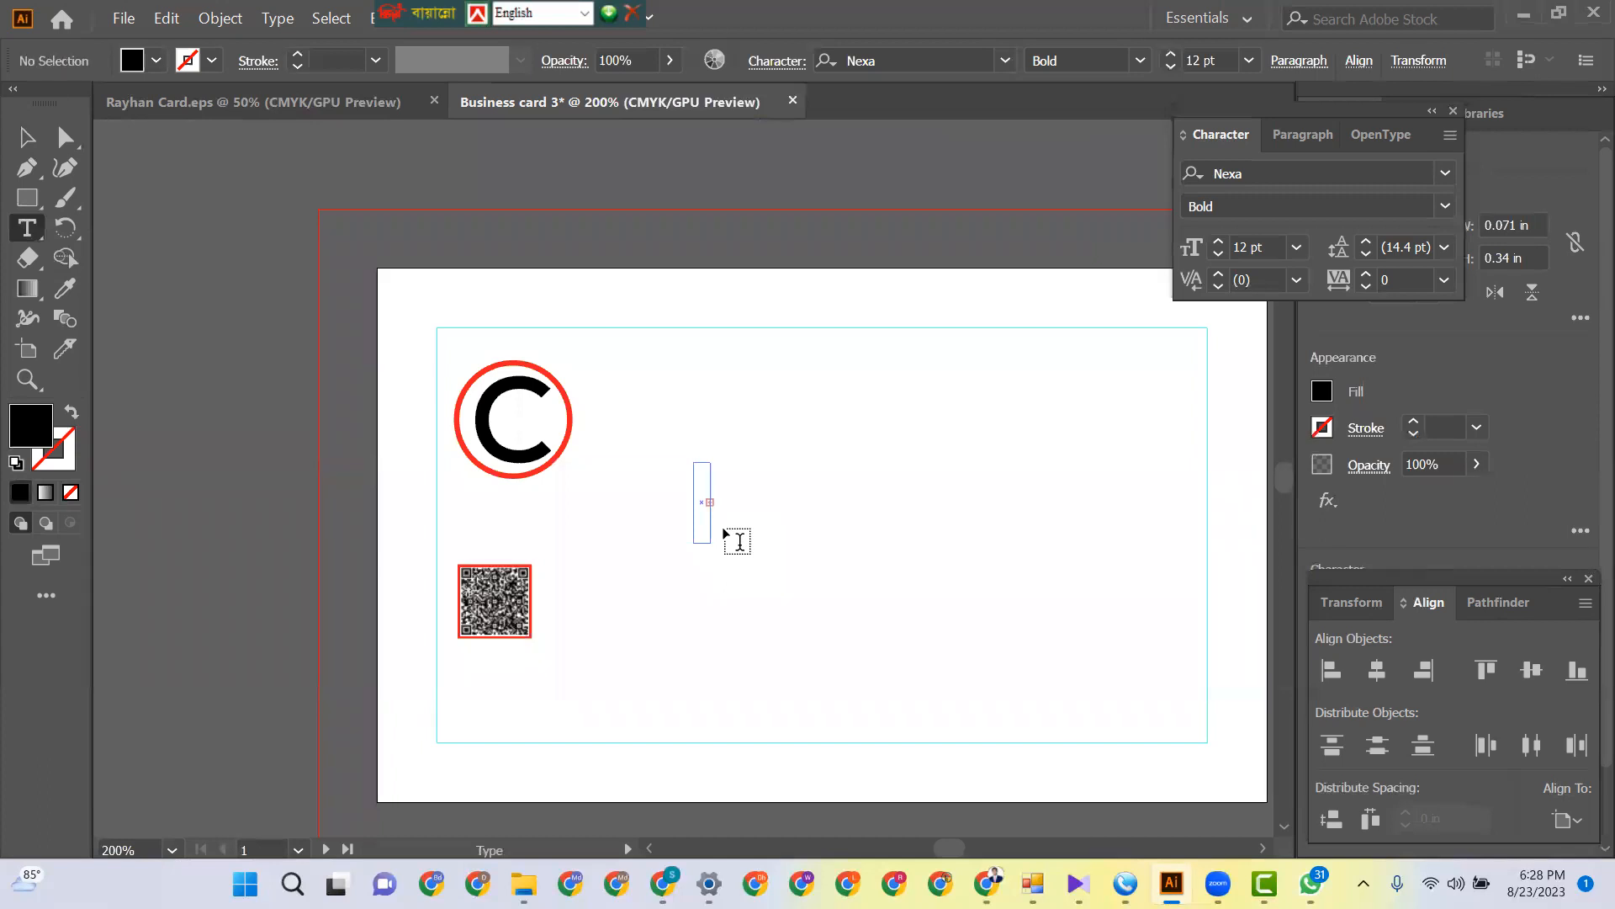
click(26, 137)
drag(649, 402, 785, 615)
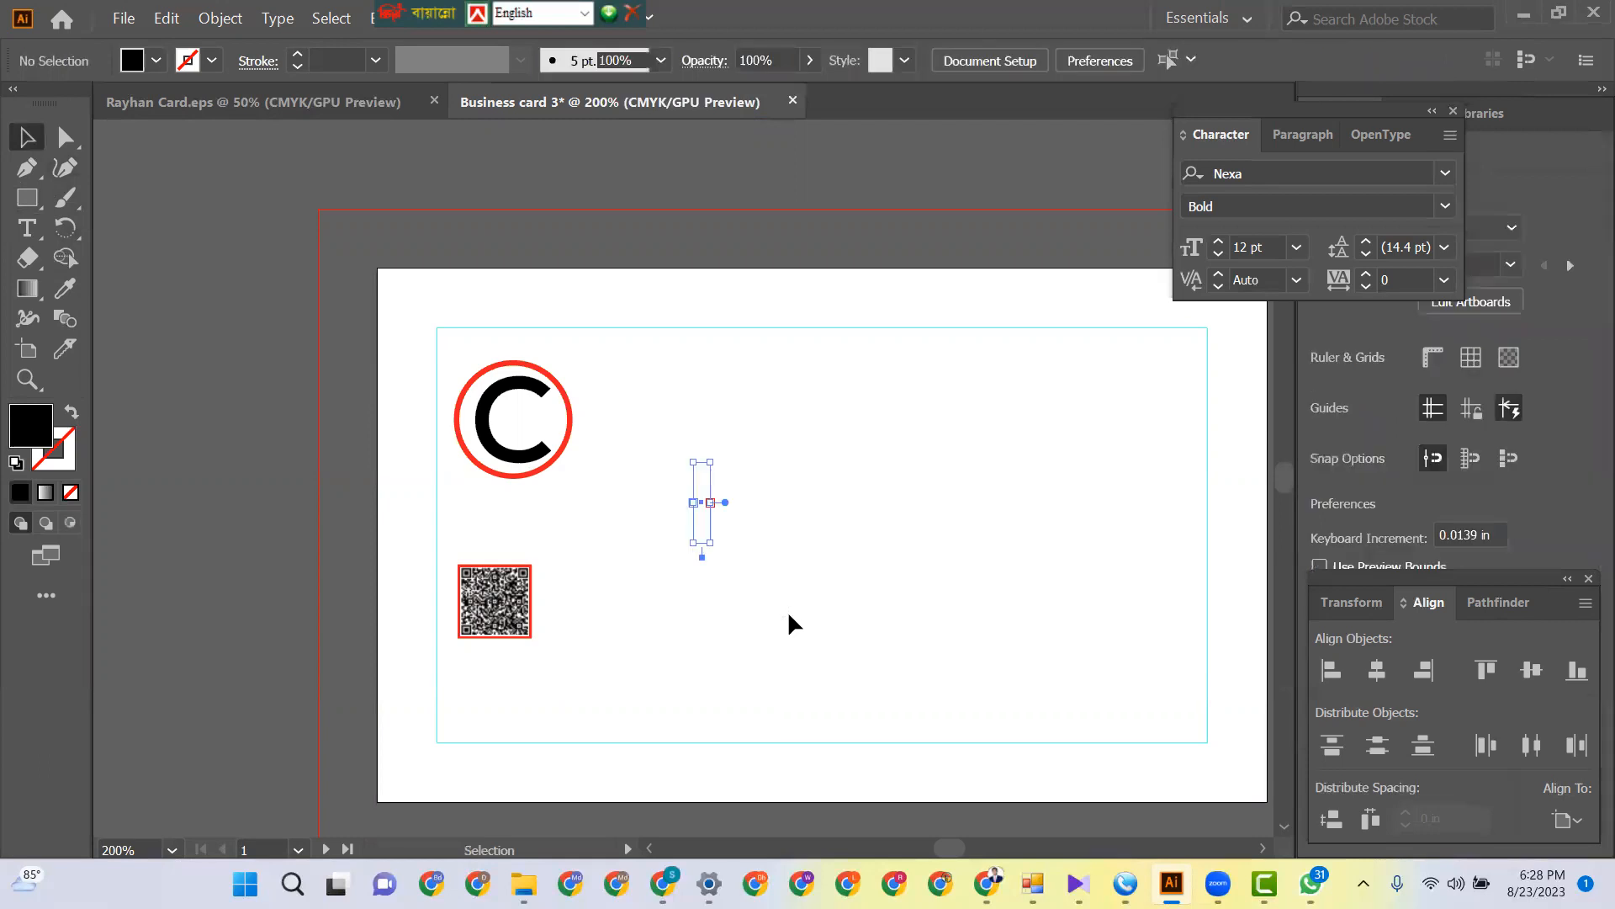
key(Delete)
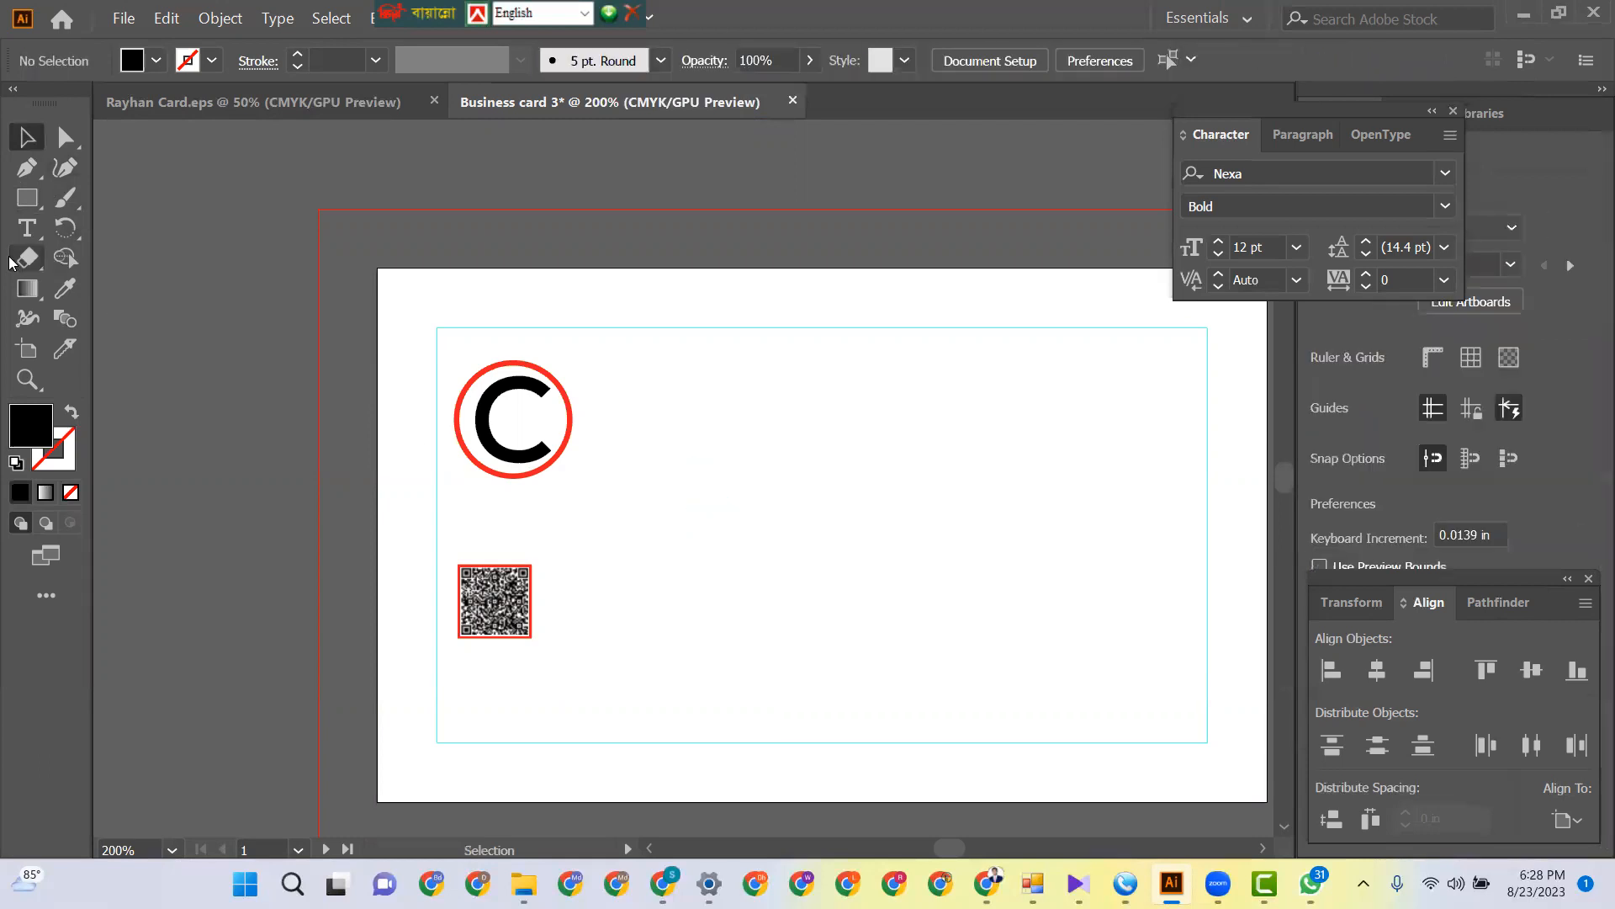
- Add the point text "PROMO IT" in Nexa Bold at 12 pt in the middle of the first card
click(26, 229)
click(729, 474)
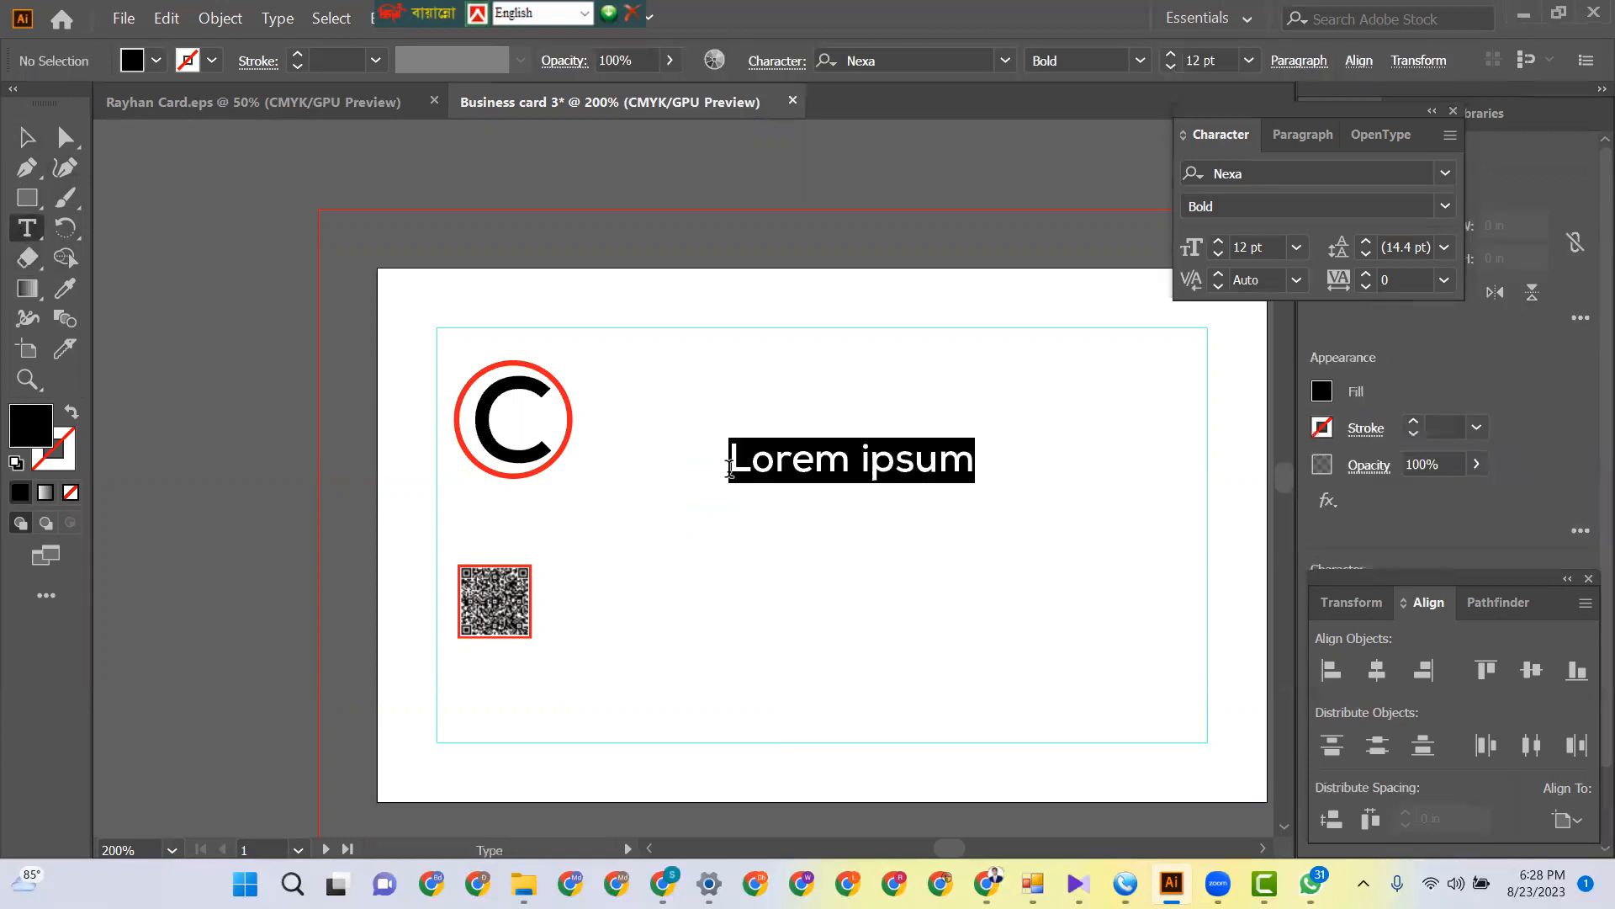
text(p)
key(BackSpace)
text(P)
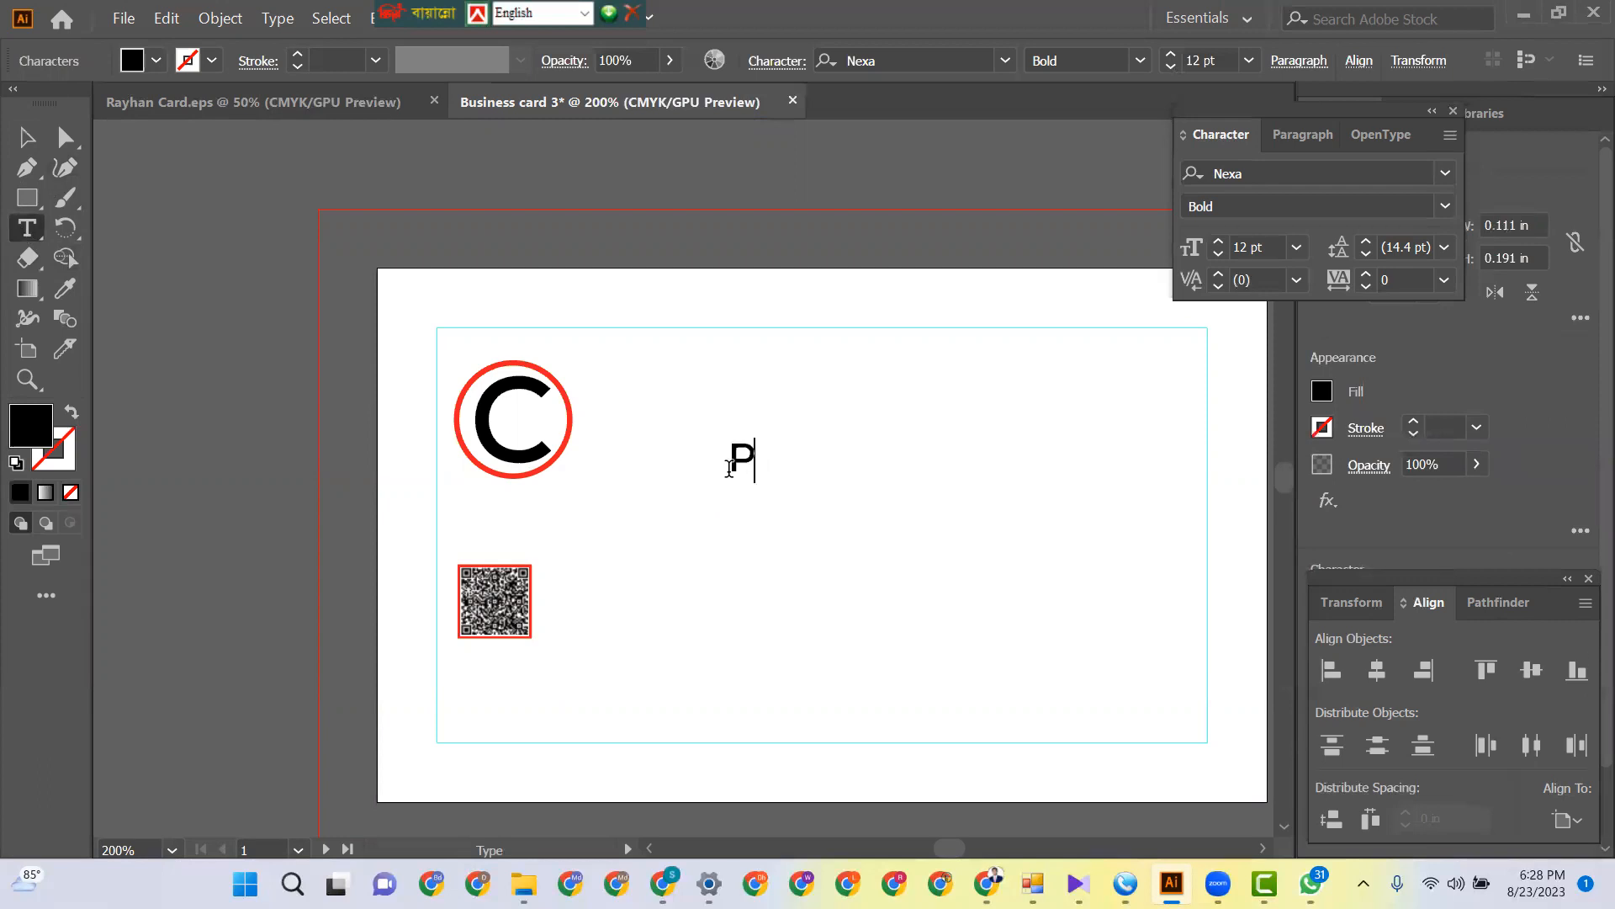
text(ROMO)
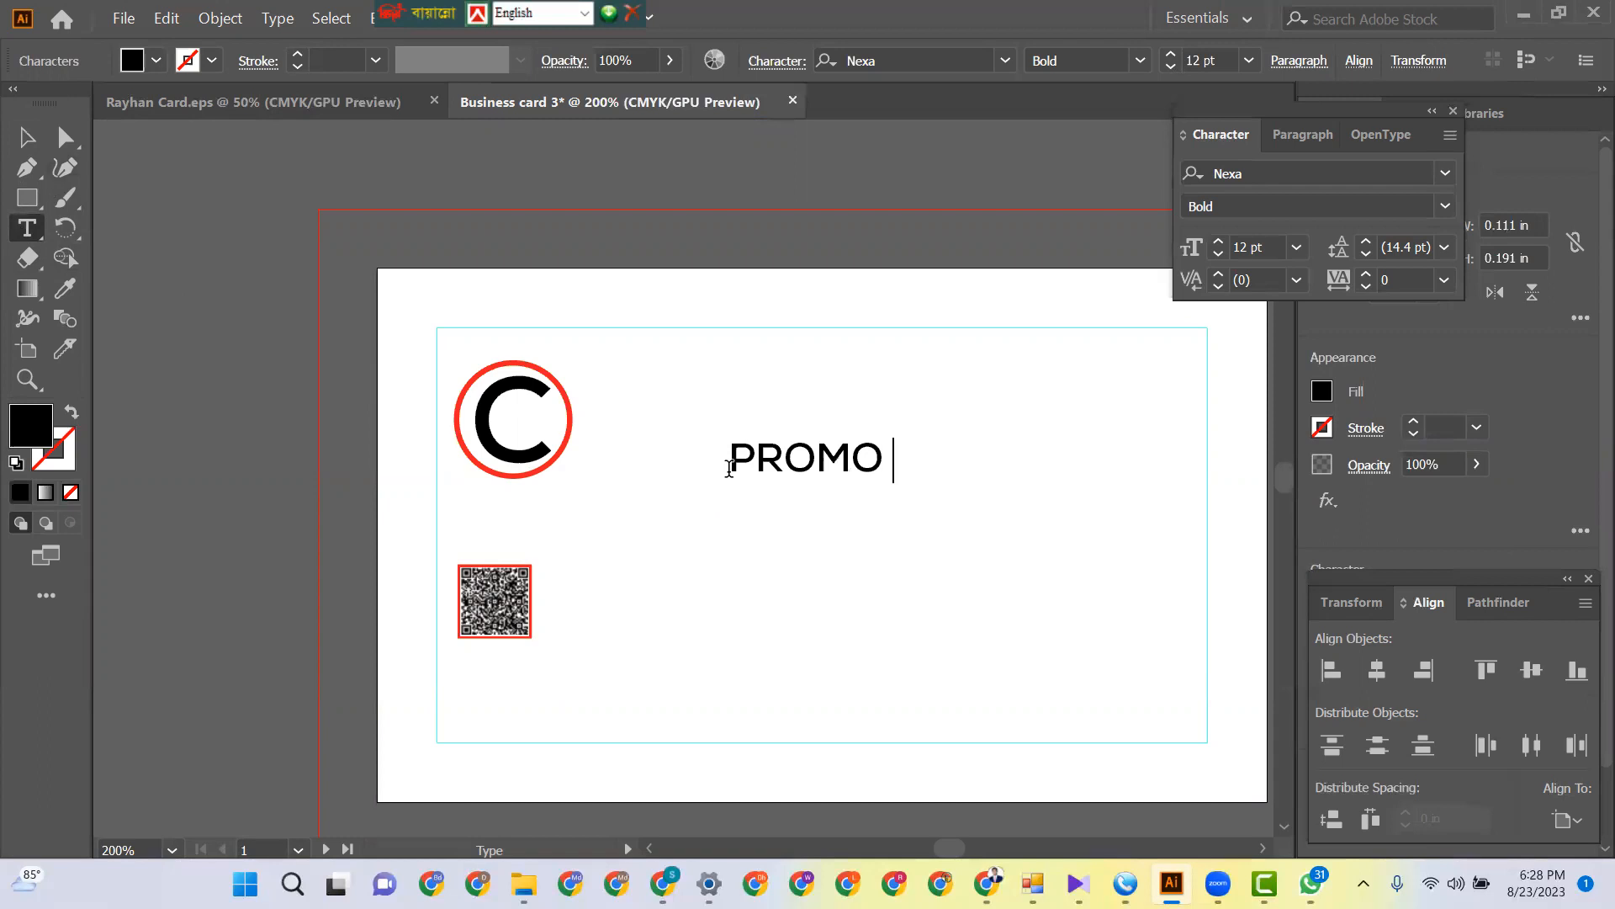
text( IT)
click(26, 136)
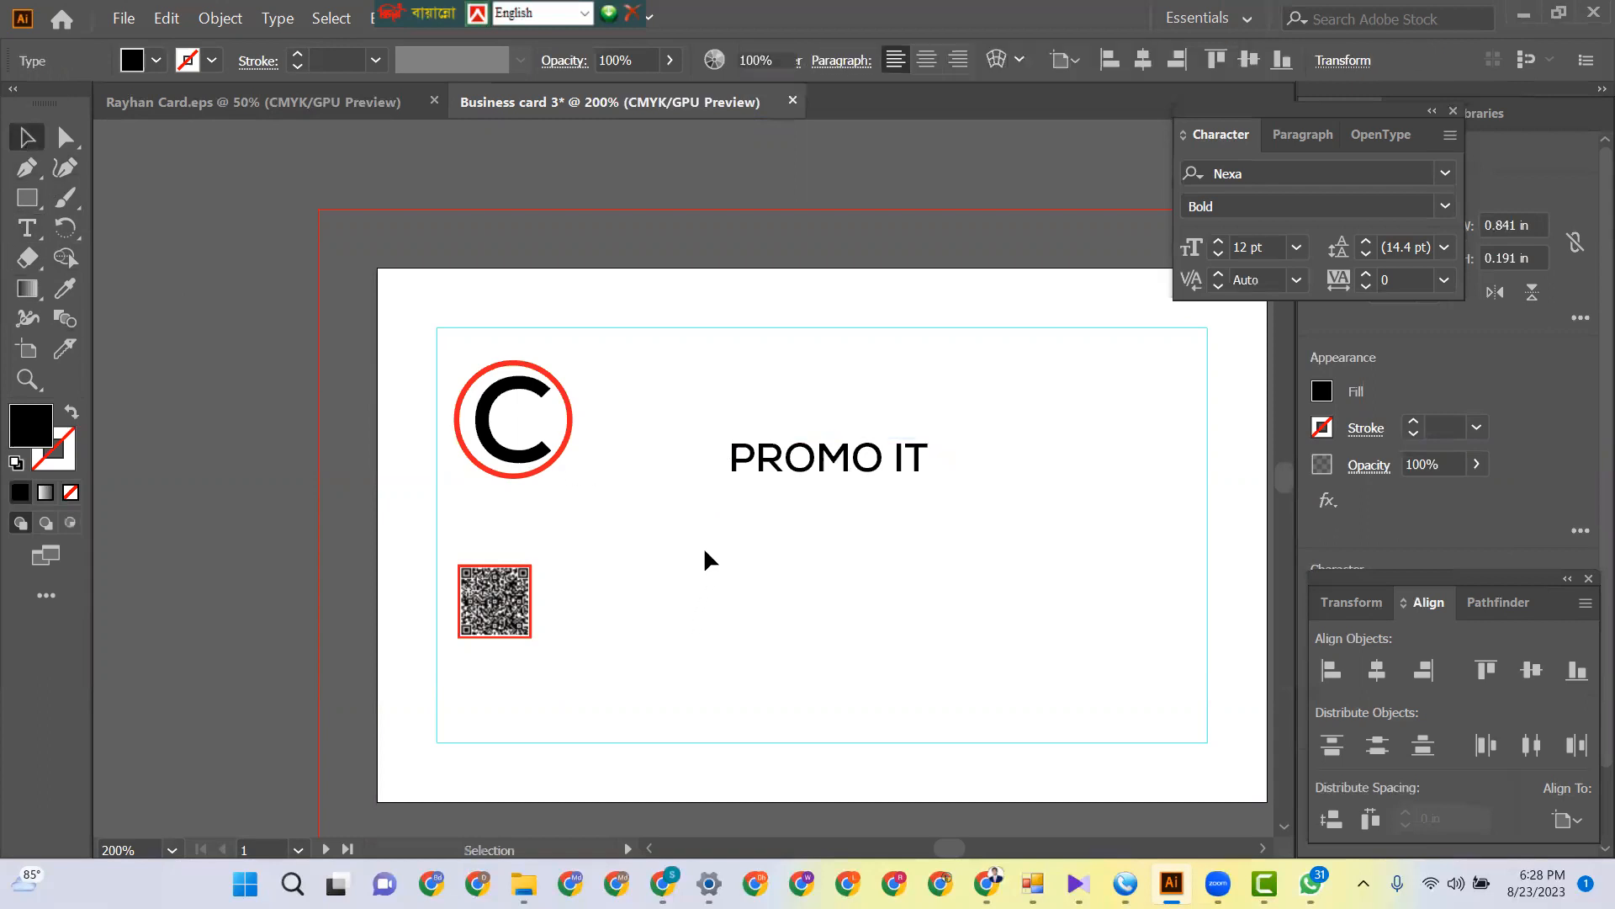
- Move the PROMO IT text between the logo and QR code and align all three on their horizontal centers
drag(799, 461, 503, 505)
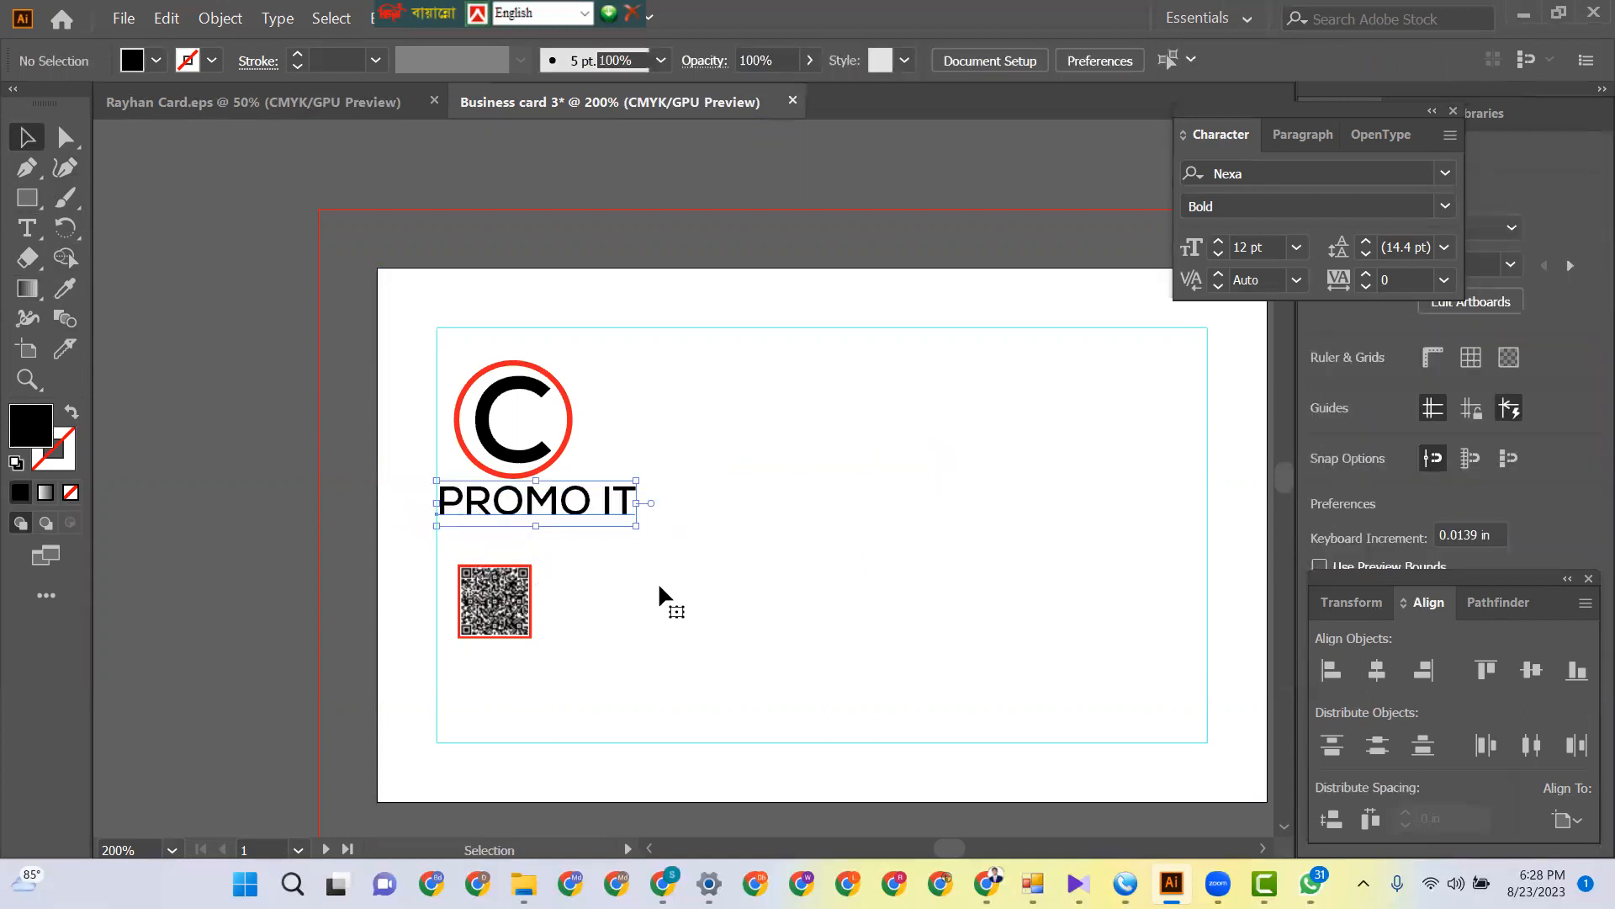
click(723, 446)
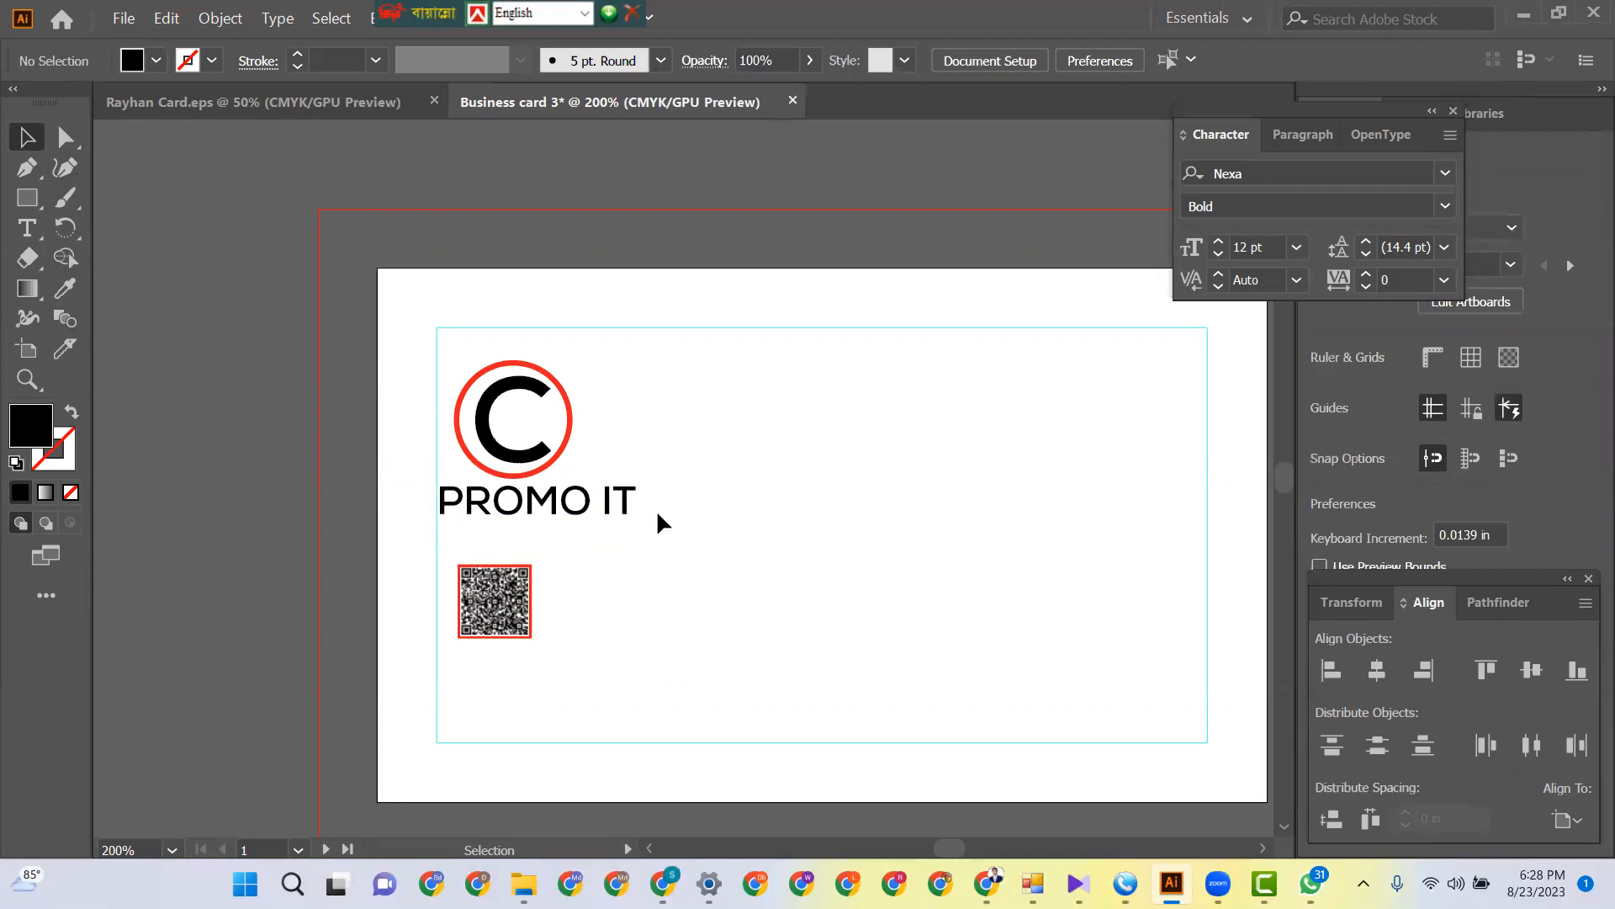
drag(635, 359, 493, 711)
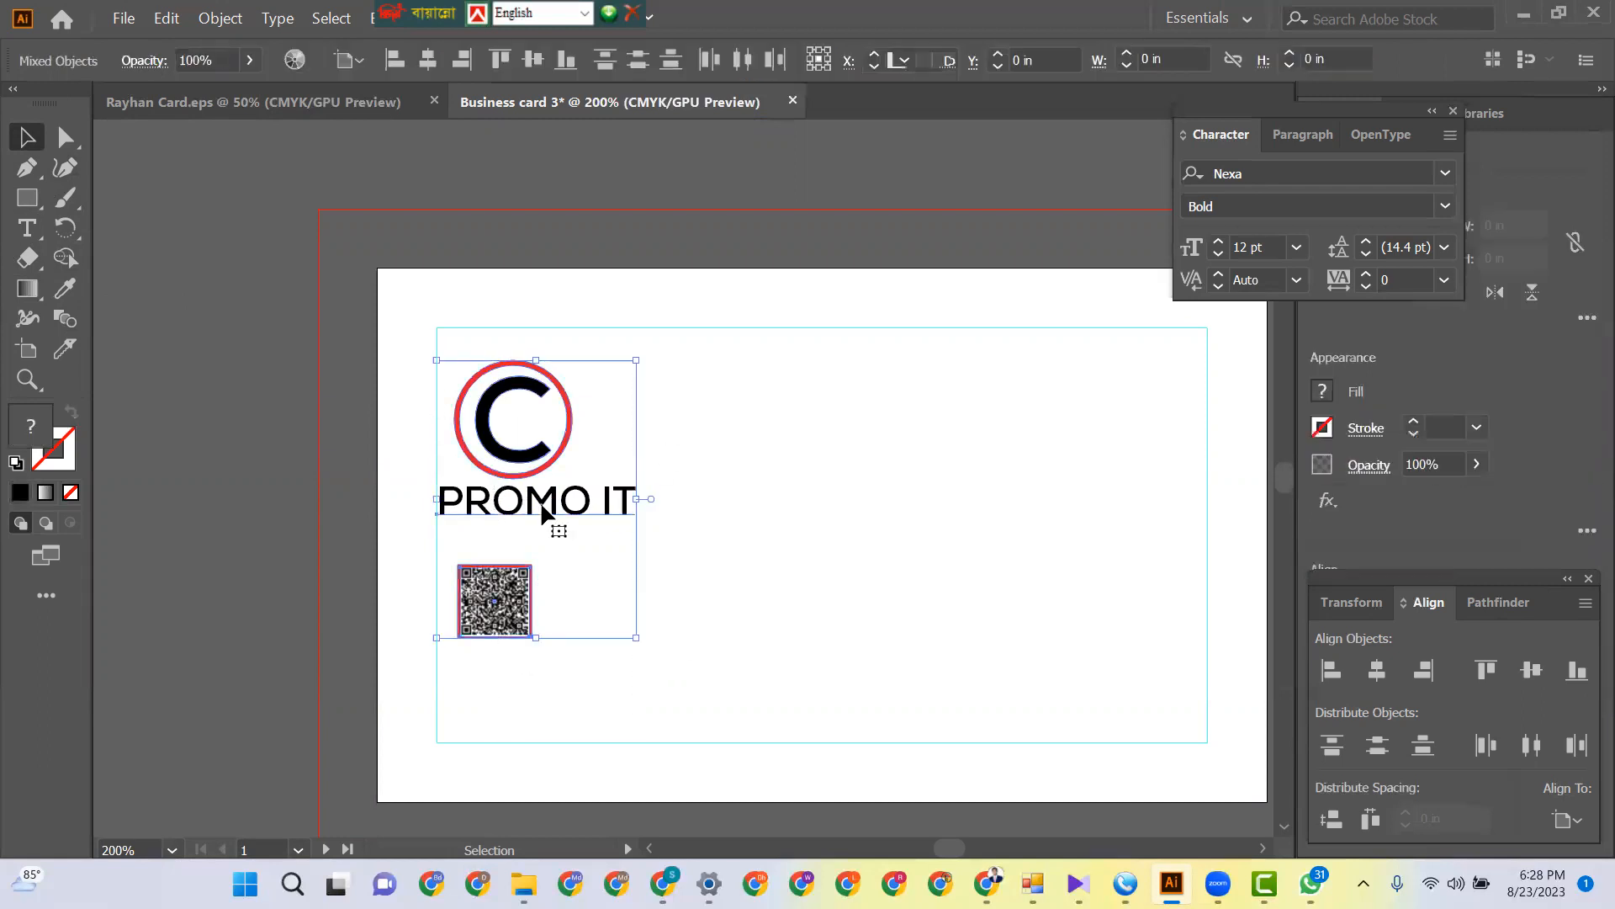
click(1376, 668)
click(874, 545)
- Scale the ring-and-C logo down to about 0.45 in and nudge it up, away from the PROMO IT text
click(530, 412)
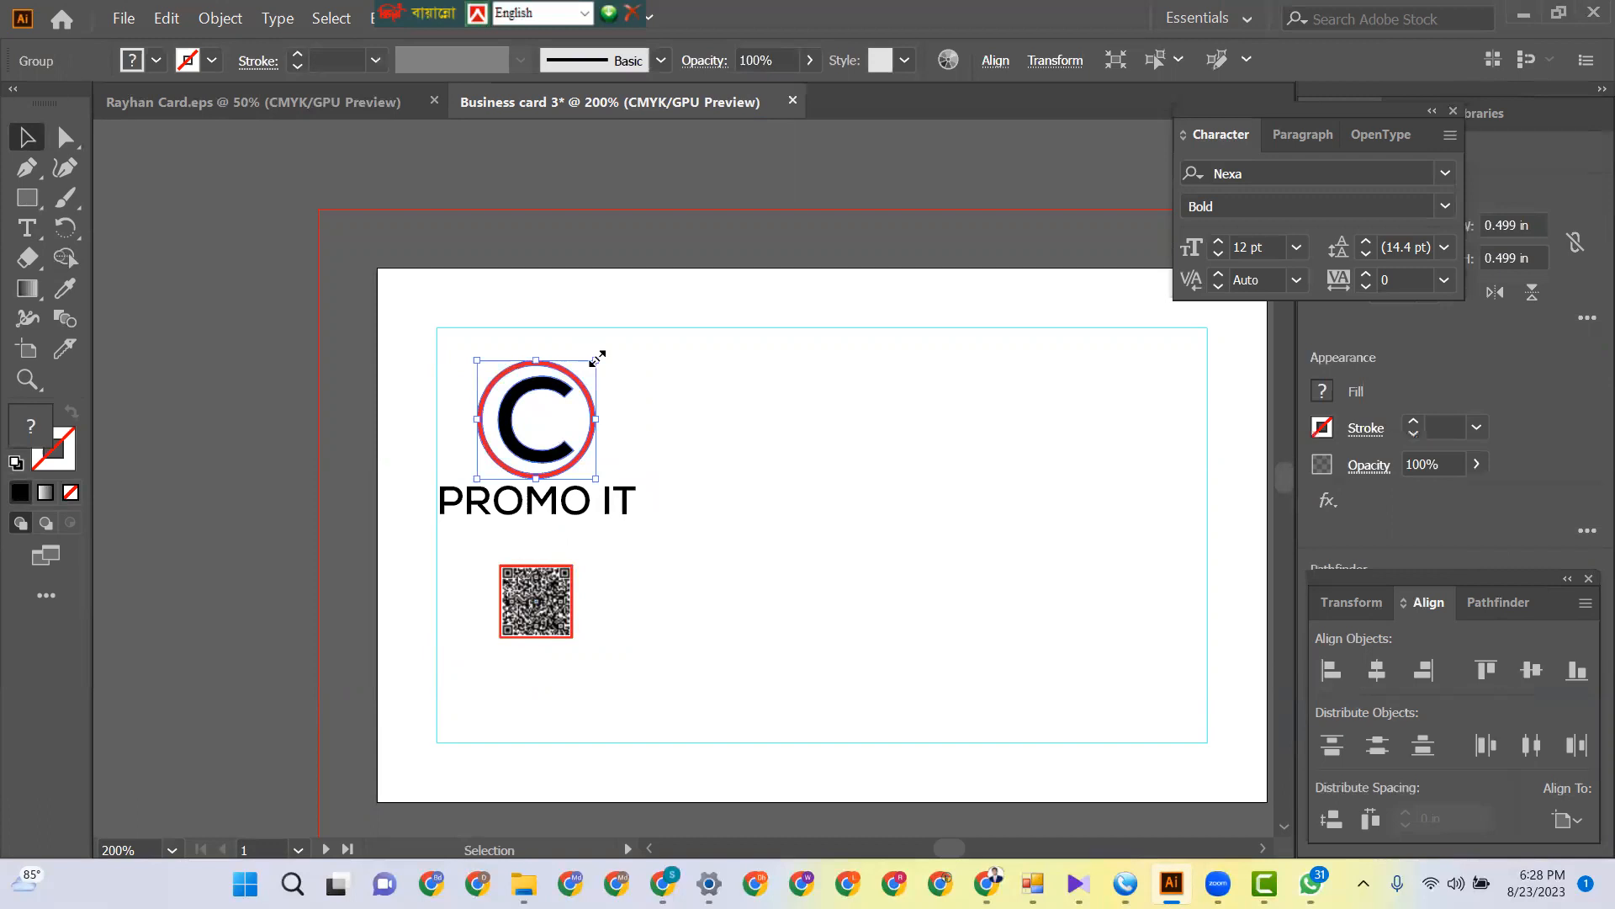
drag(598, 364, 588, 373)
click(677, 412)
click(519, 410)
key(Up)
key(Up)
key(Up)
key(Up)
key(Up)
key(Up)
key(Up)
key(Up)
key(Up)
key(Up)
key(Up)
key(Up)
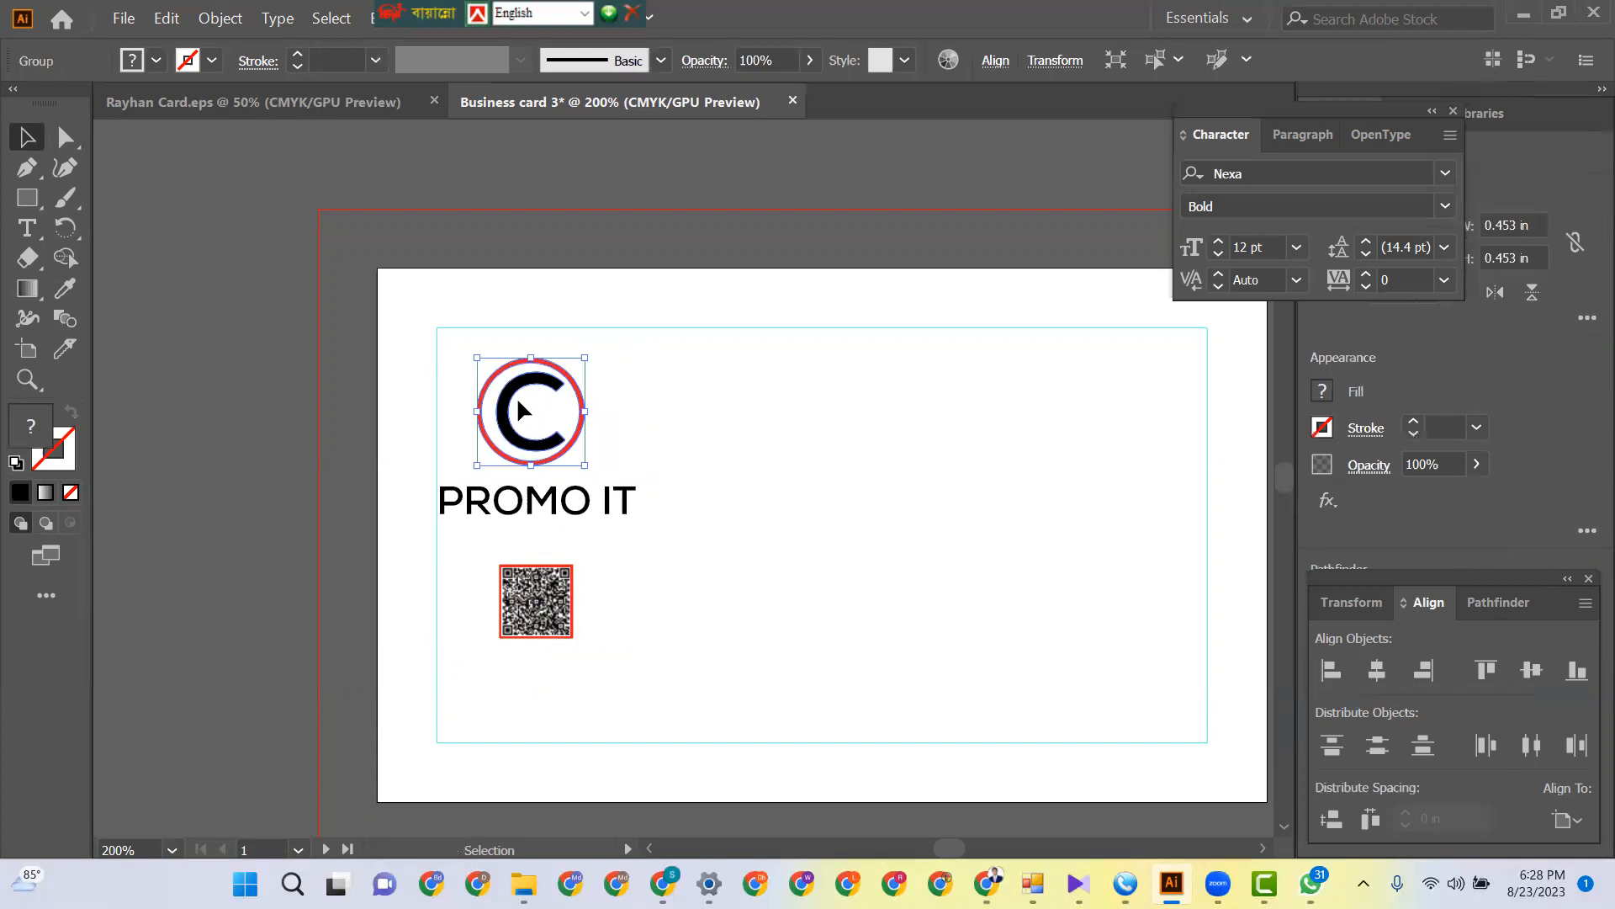
- Enlarge the framed QR code slightly and center it horizontally with the PROMO IT text
click(515, 608)
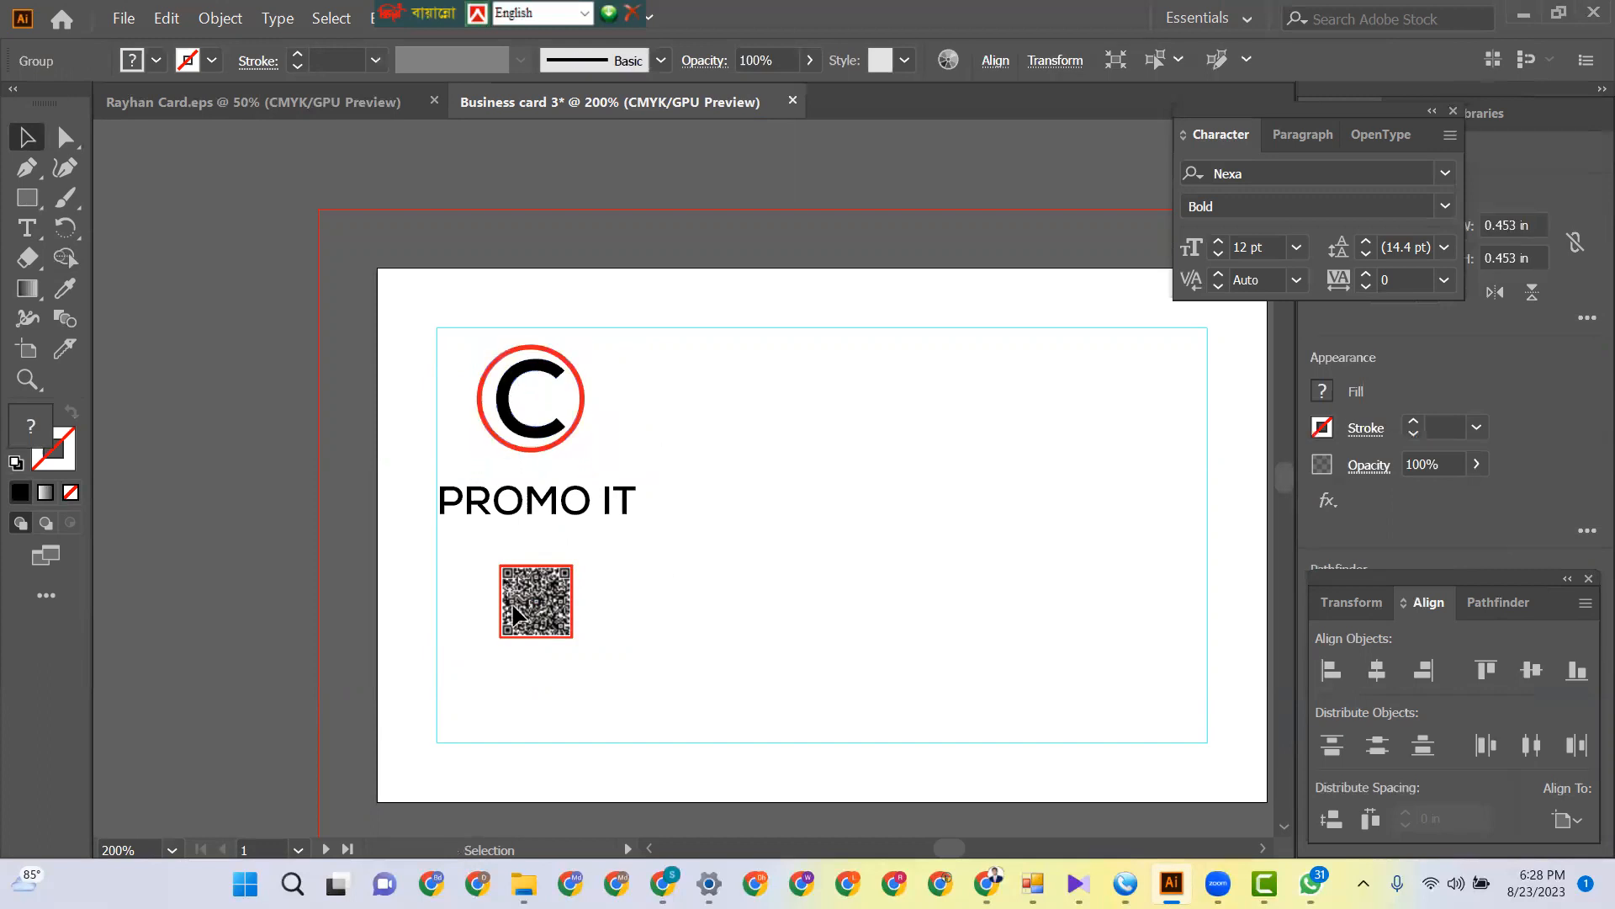
drag(570, 638, 467, 492)
click(708, 597)
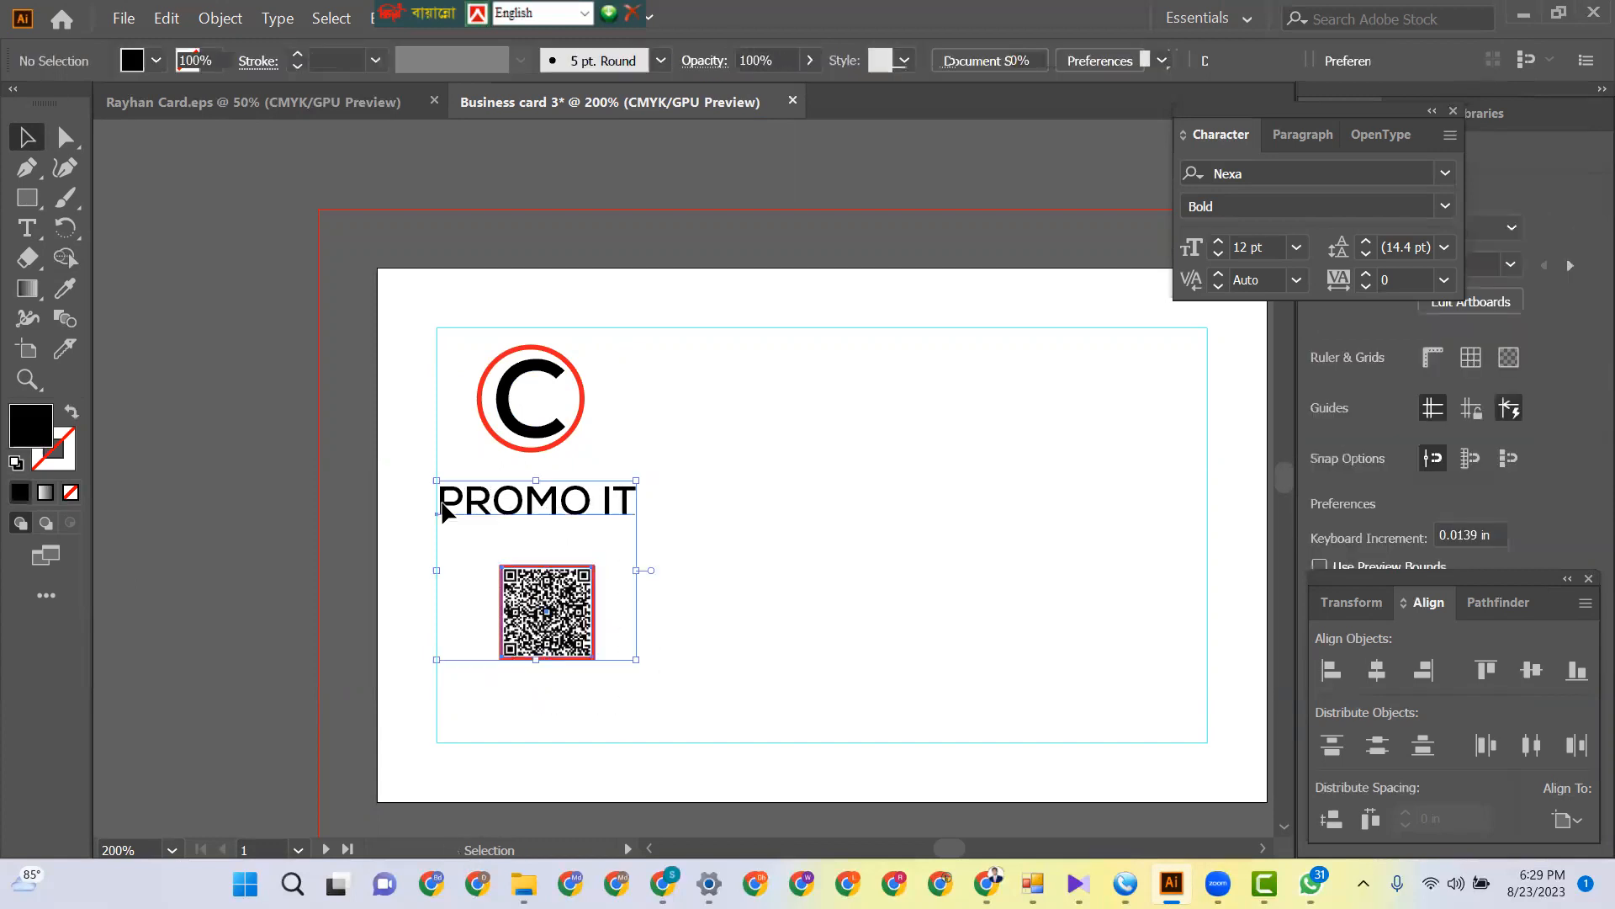
click(1374, 671)
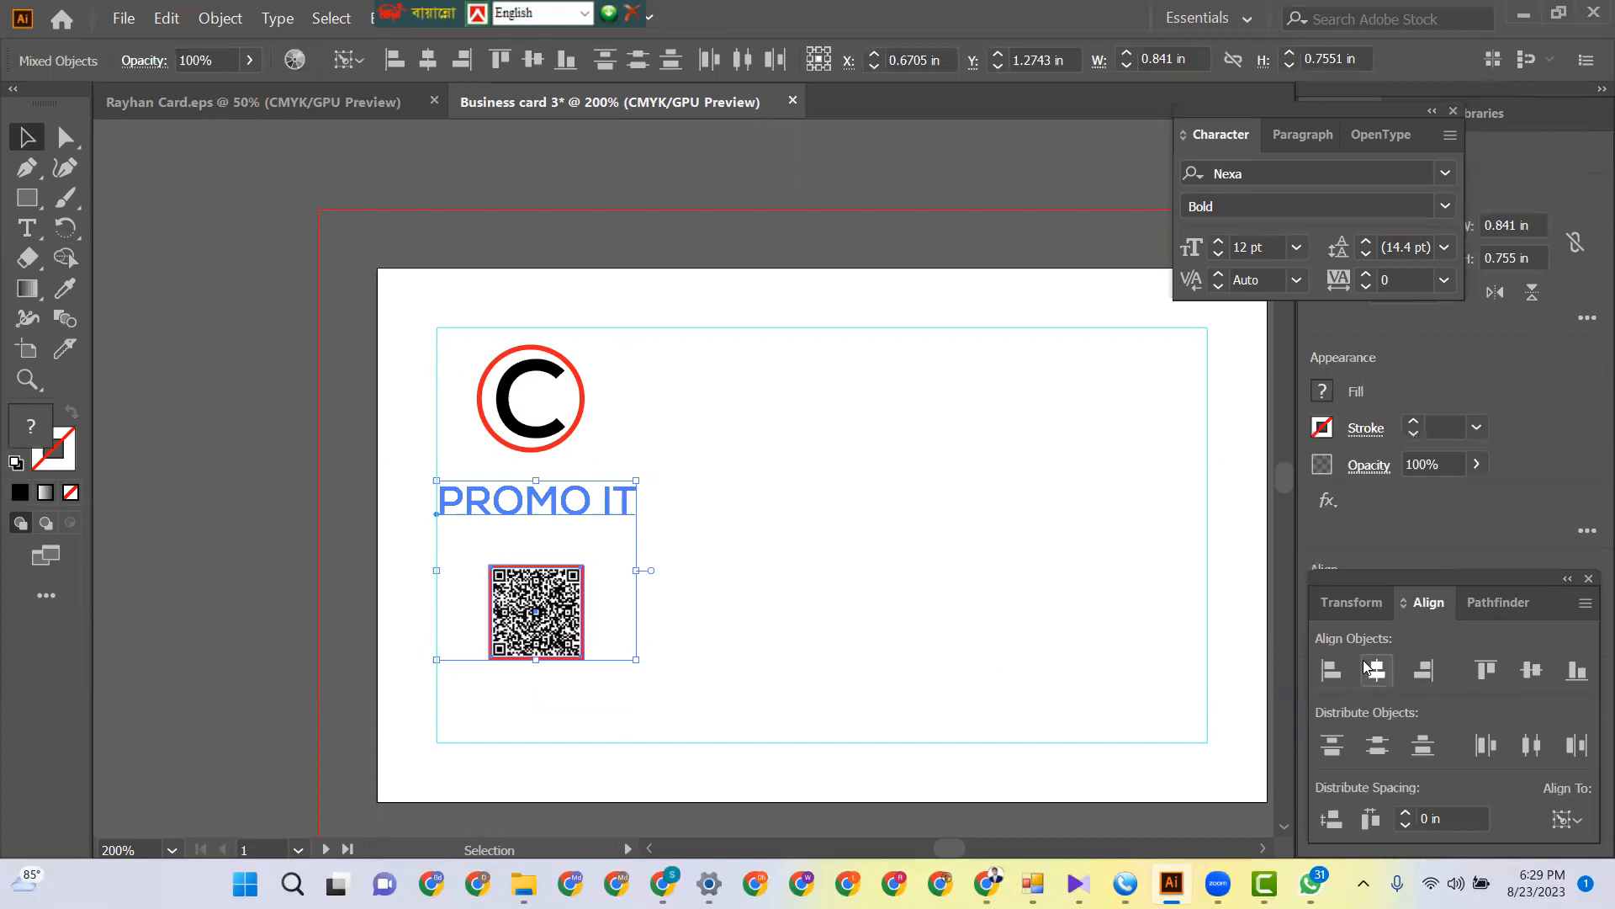
- Recolor the word PROMO in the brand text with the red sampled from the logo ring
mouse_move(1218, 883)
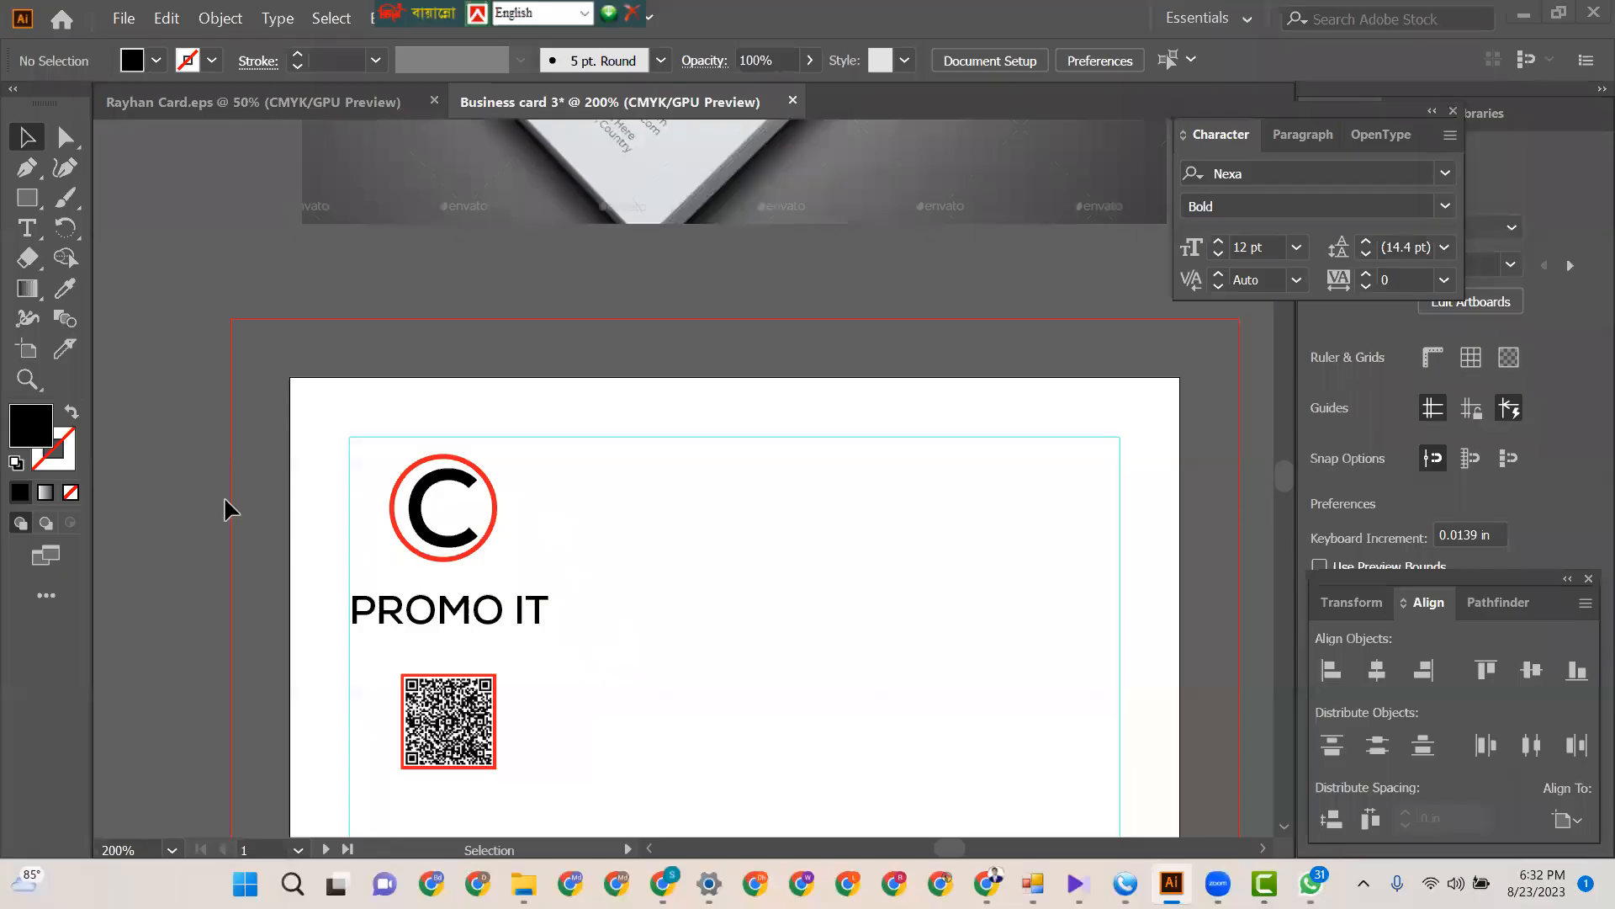
key(t)
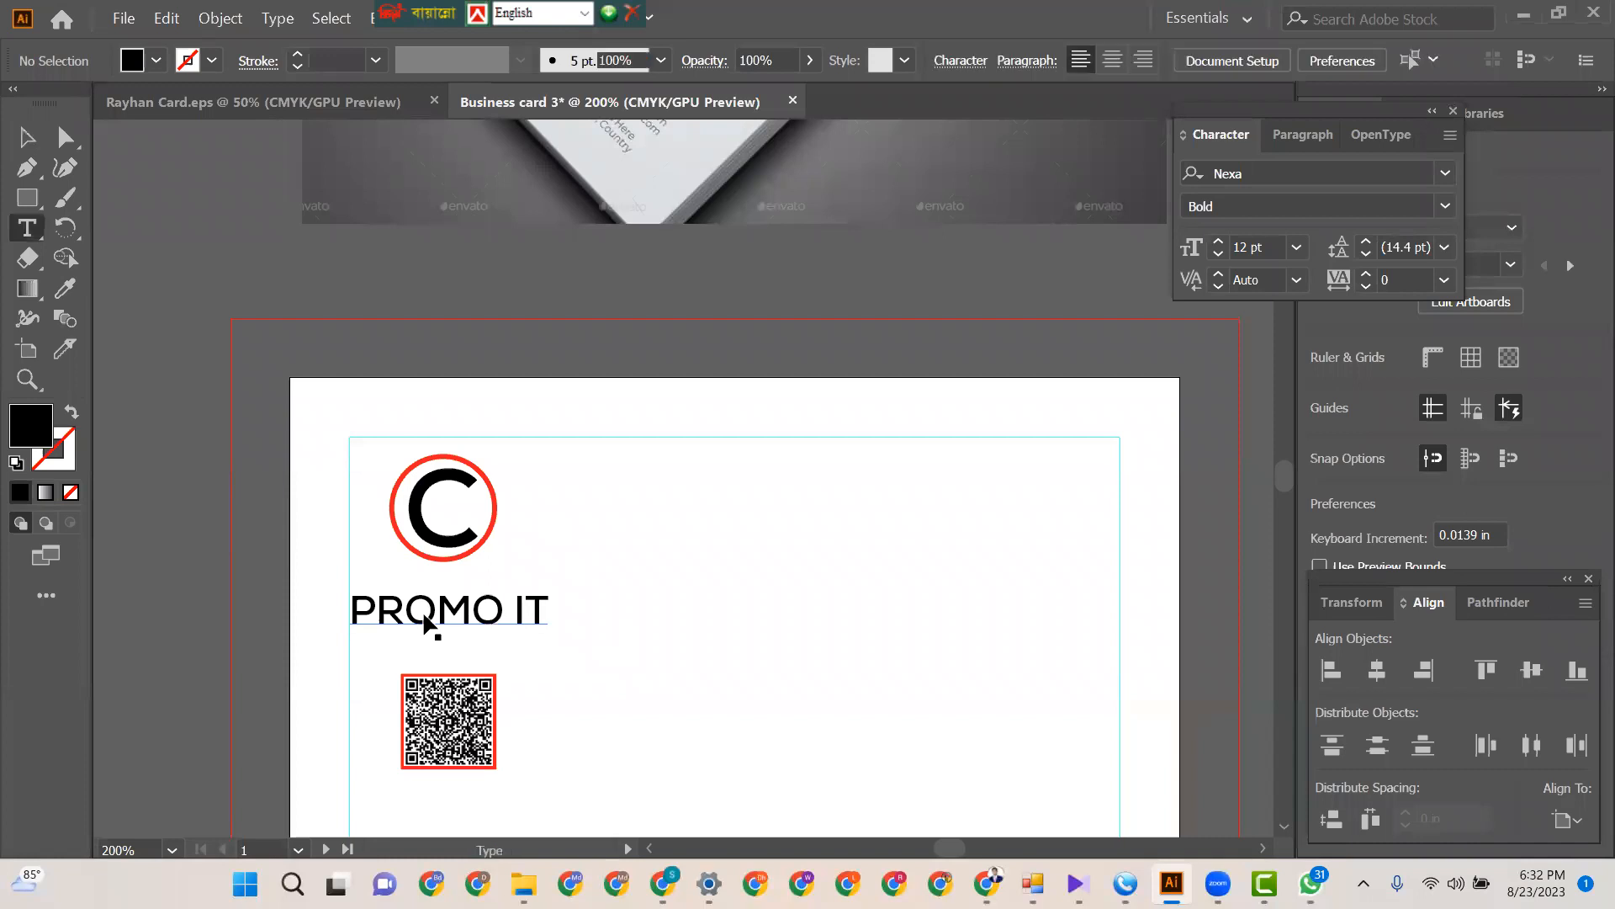
click(463, 611)
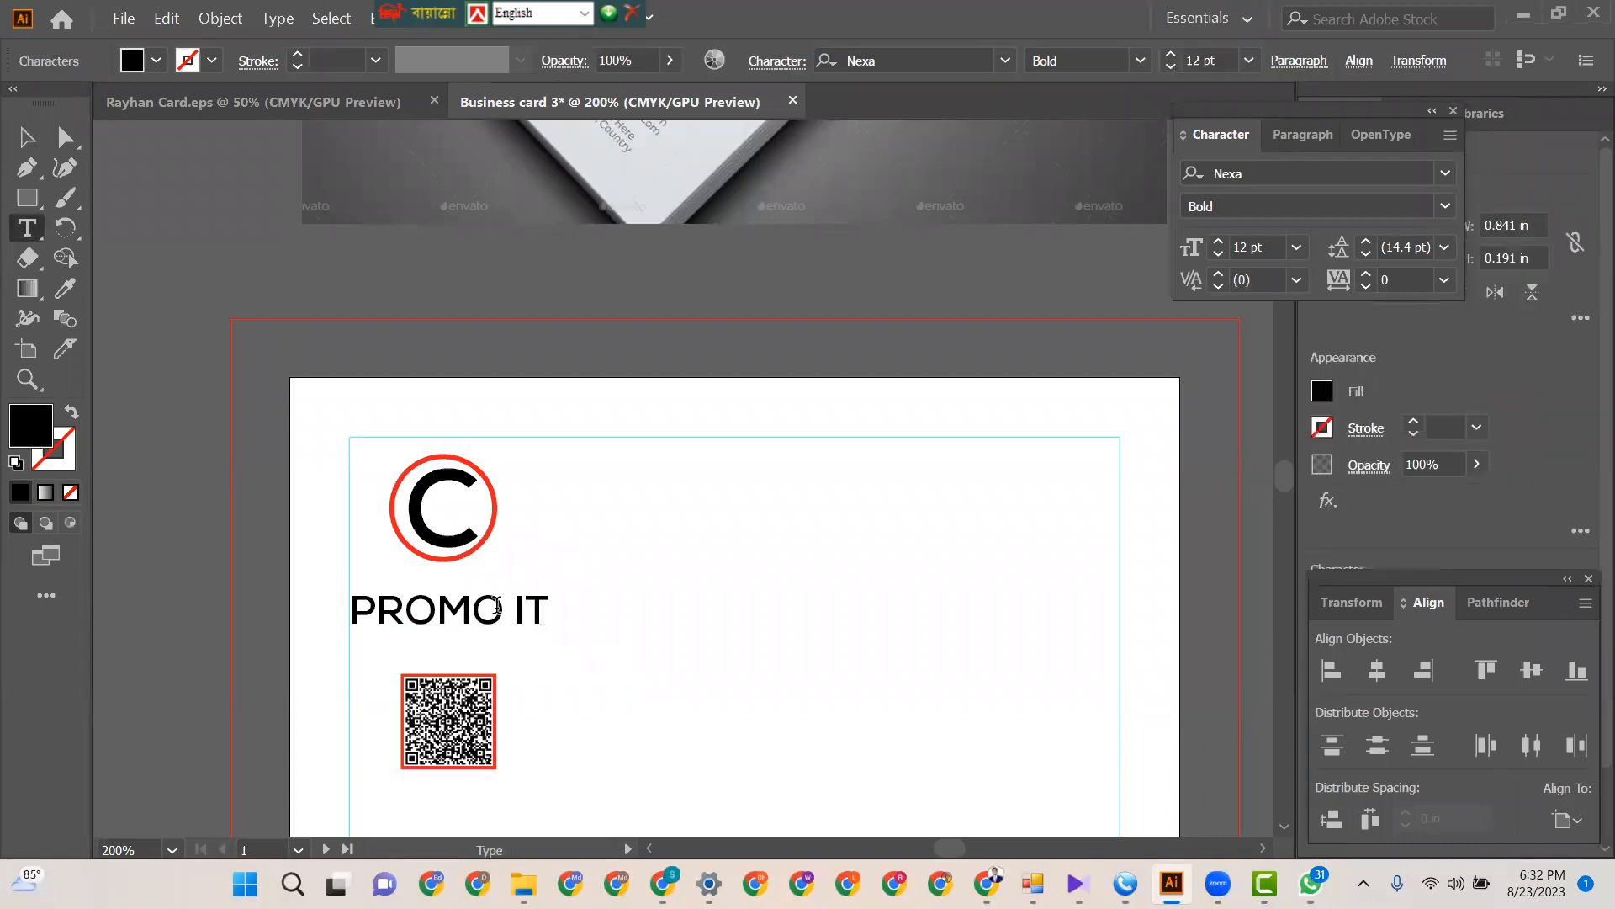
drag(503, 608, 331, 589)
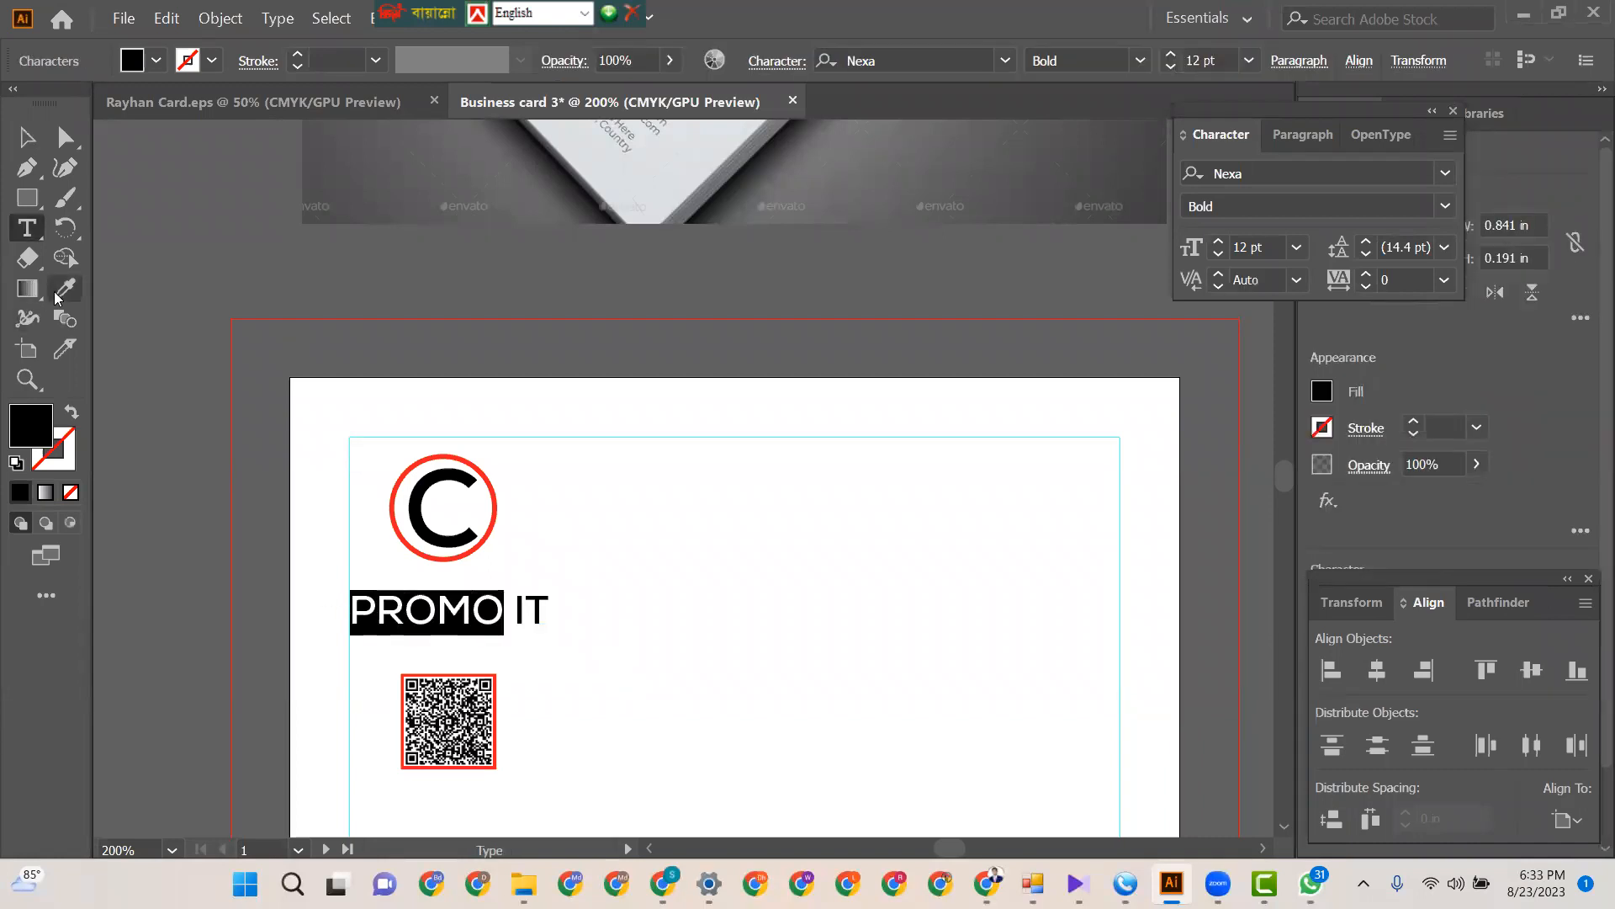
click(60, 292)
click(426, 452)
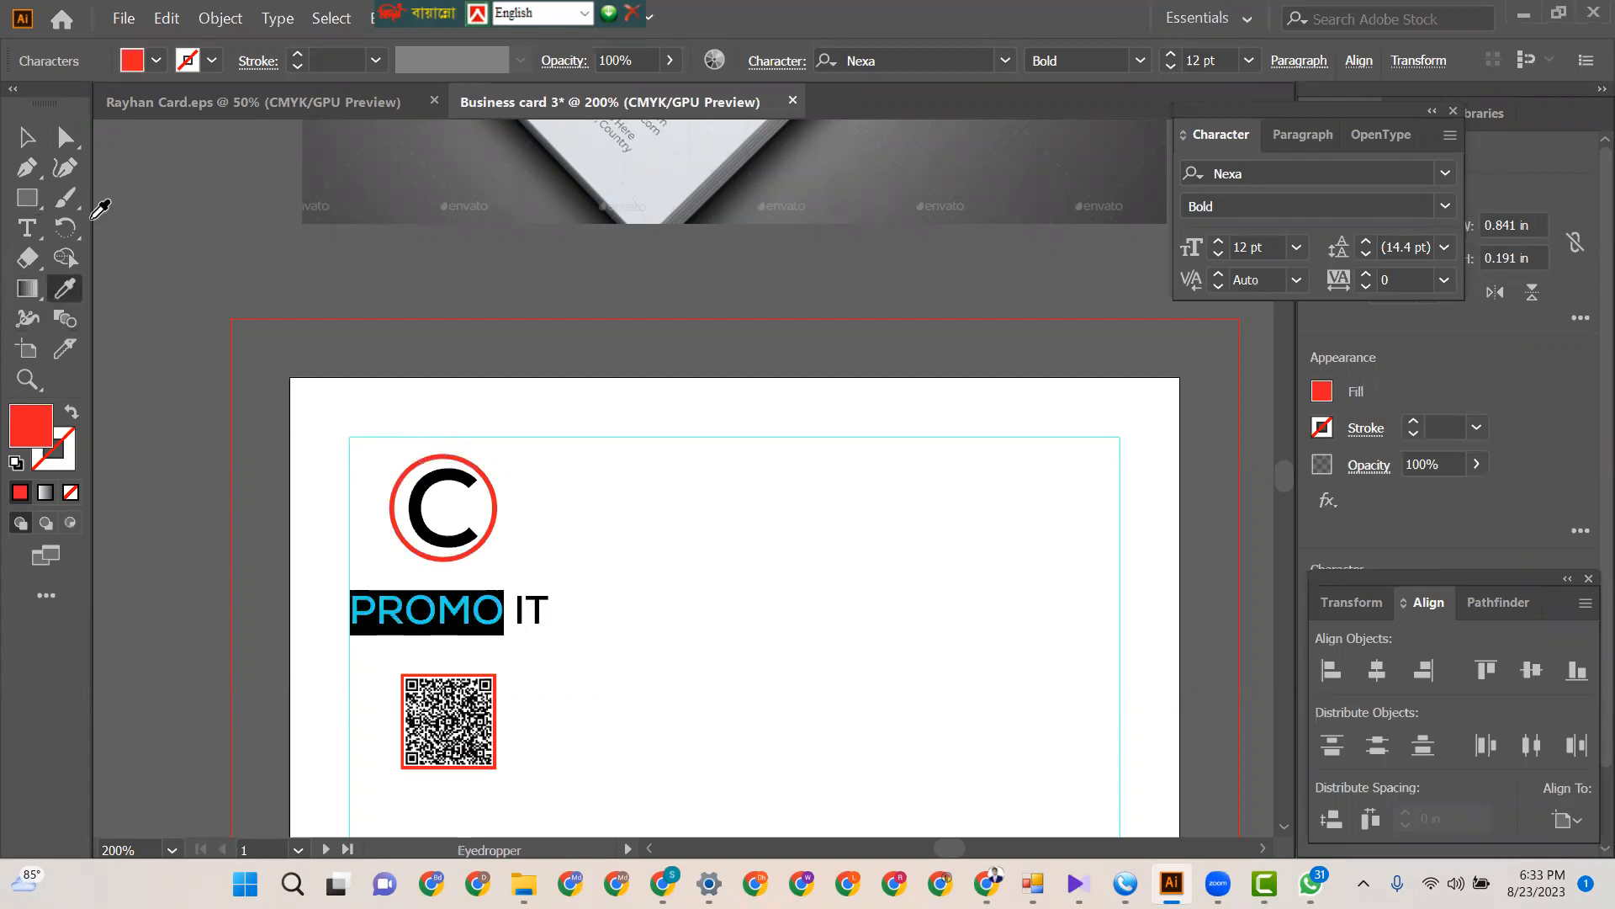
click(26, 137)
click(725, 538)
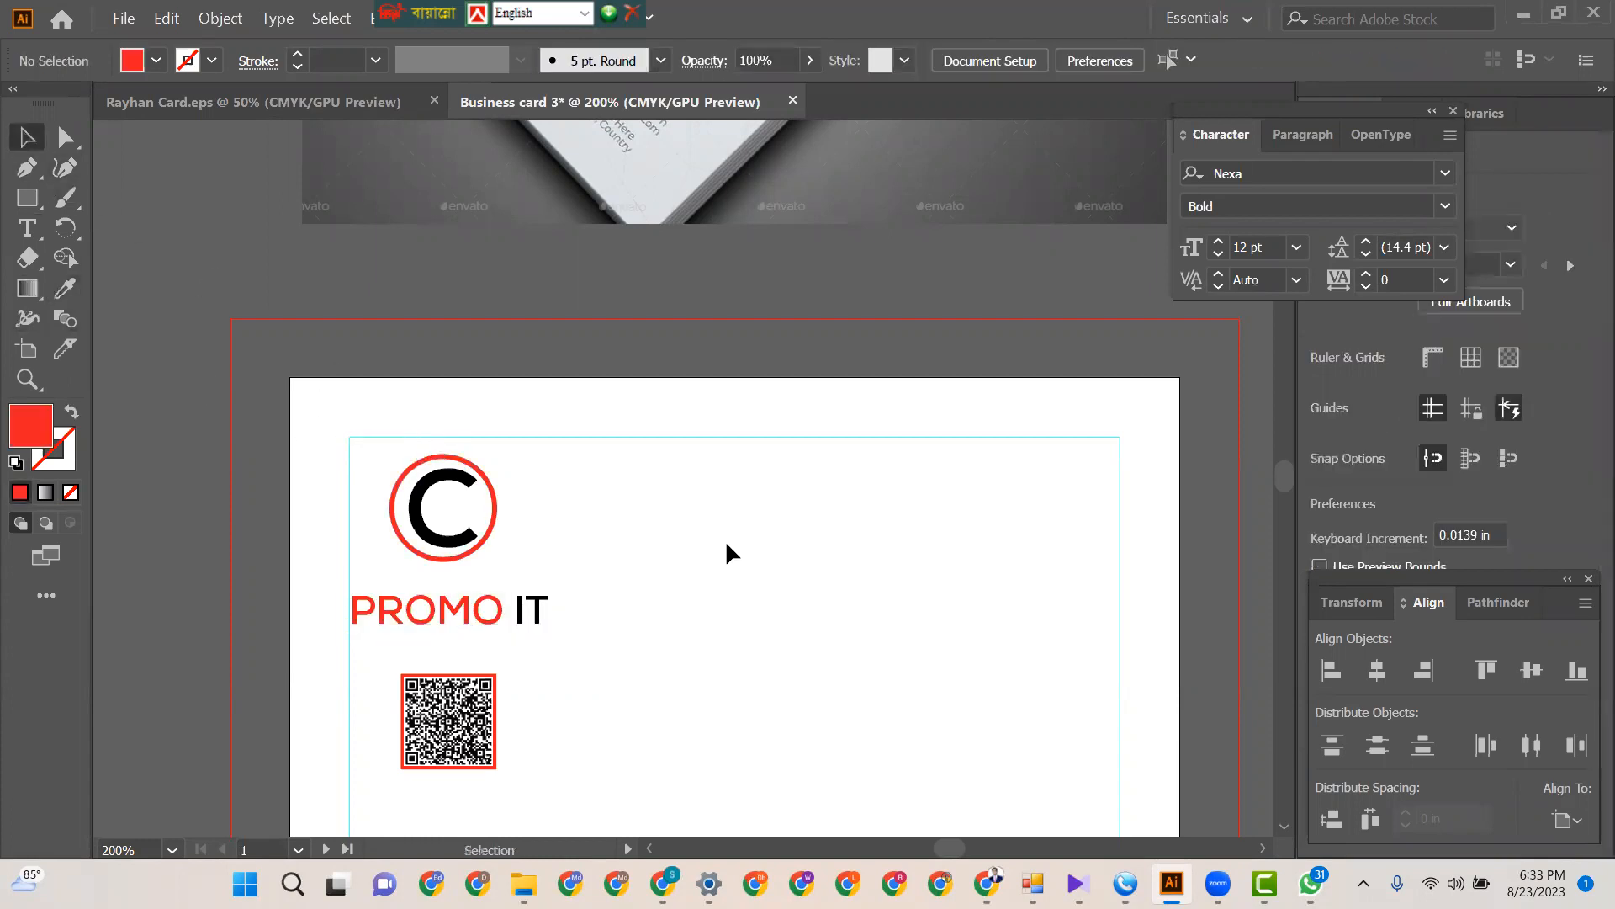
- Switch to the finished green card document and copy its contact block with the icons, connector lines and text
scroll(713, 555, up, 5)
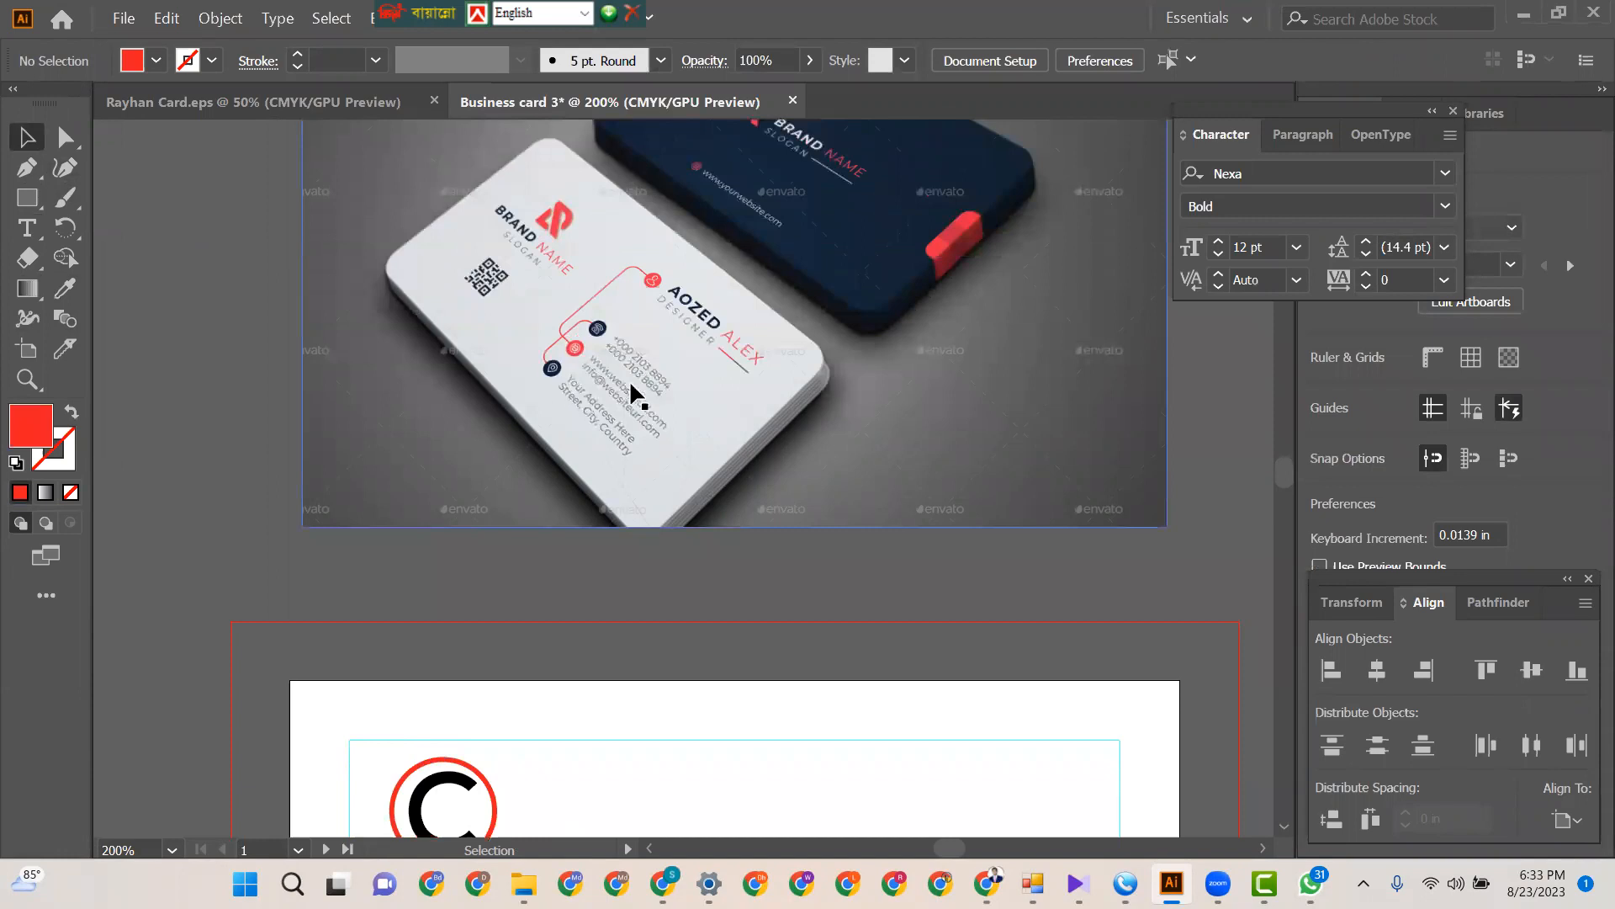
click(306, 108)
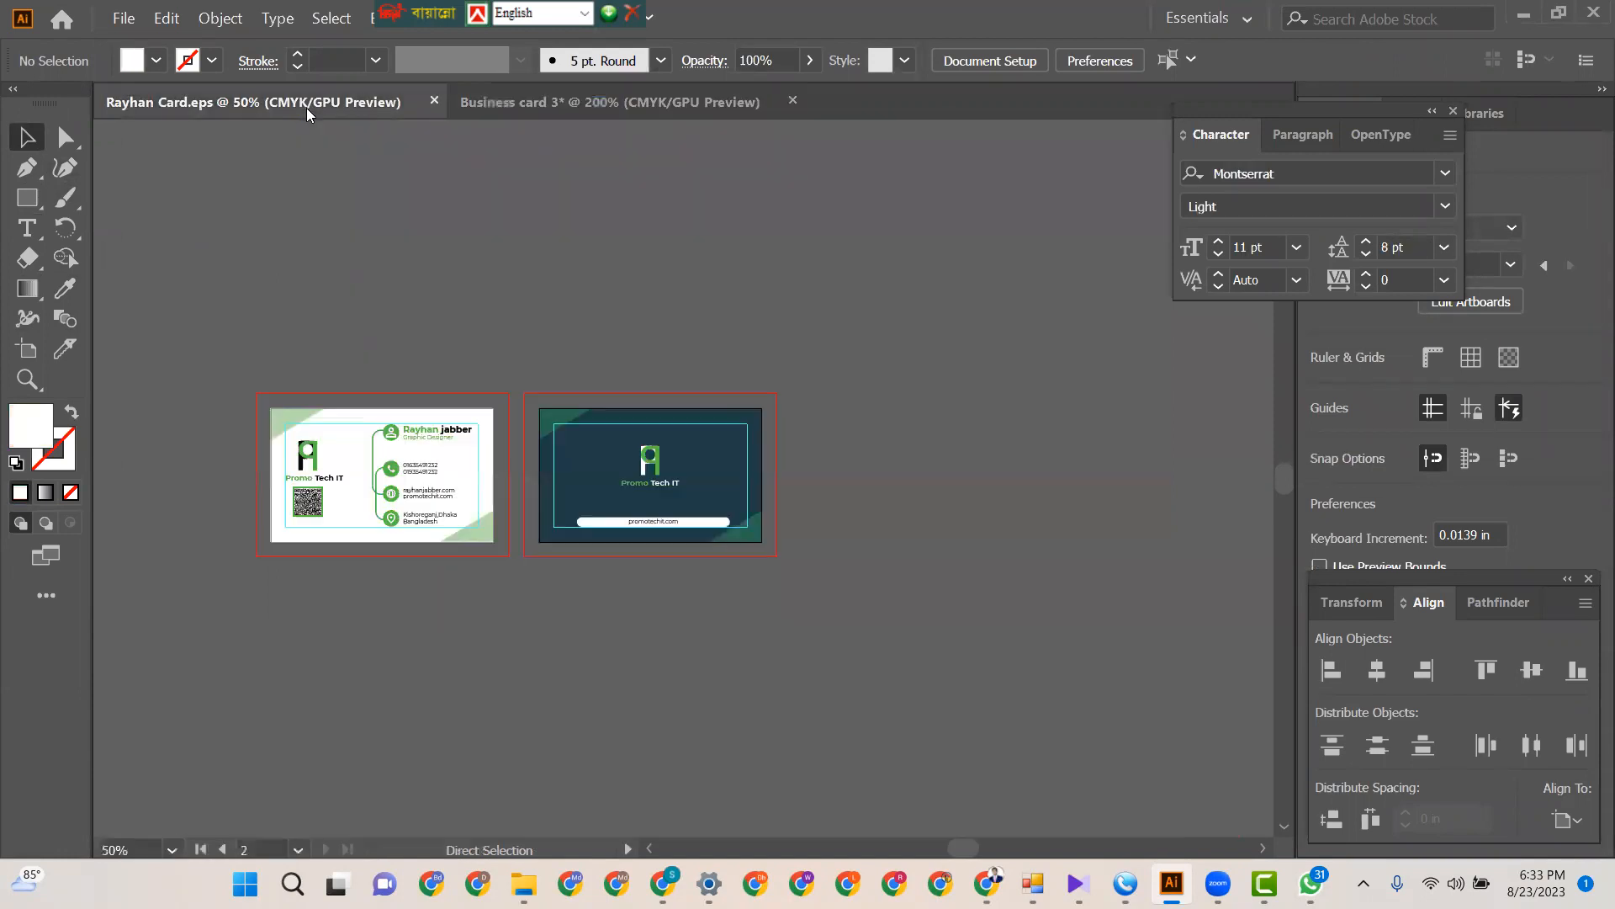
scroll(395, 321, down, 2)
key(ctrl+plus)
key(ctrl+plus)
key(ctrl+plus)
key(ctrl+plus)
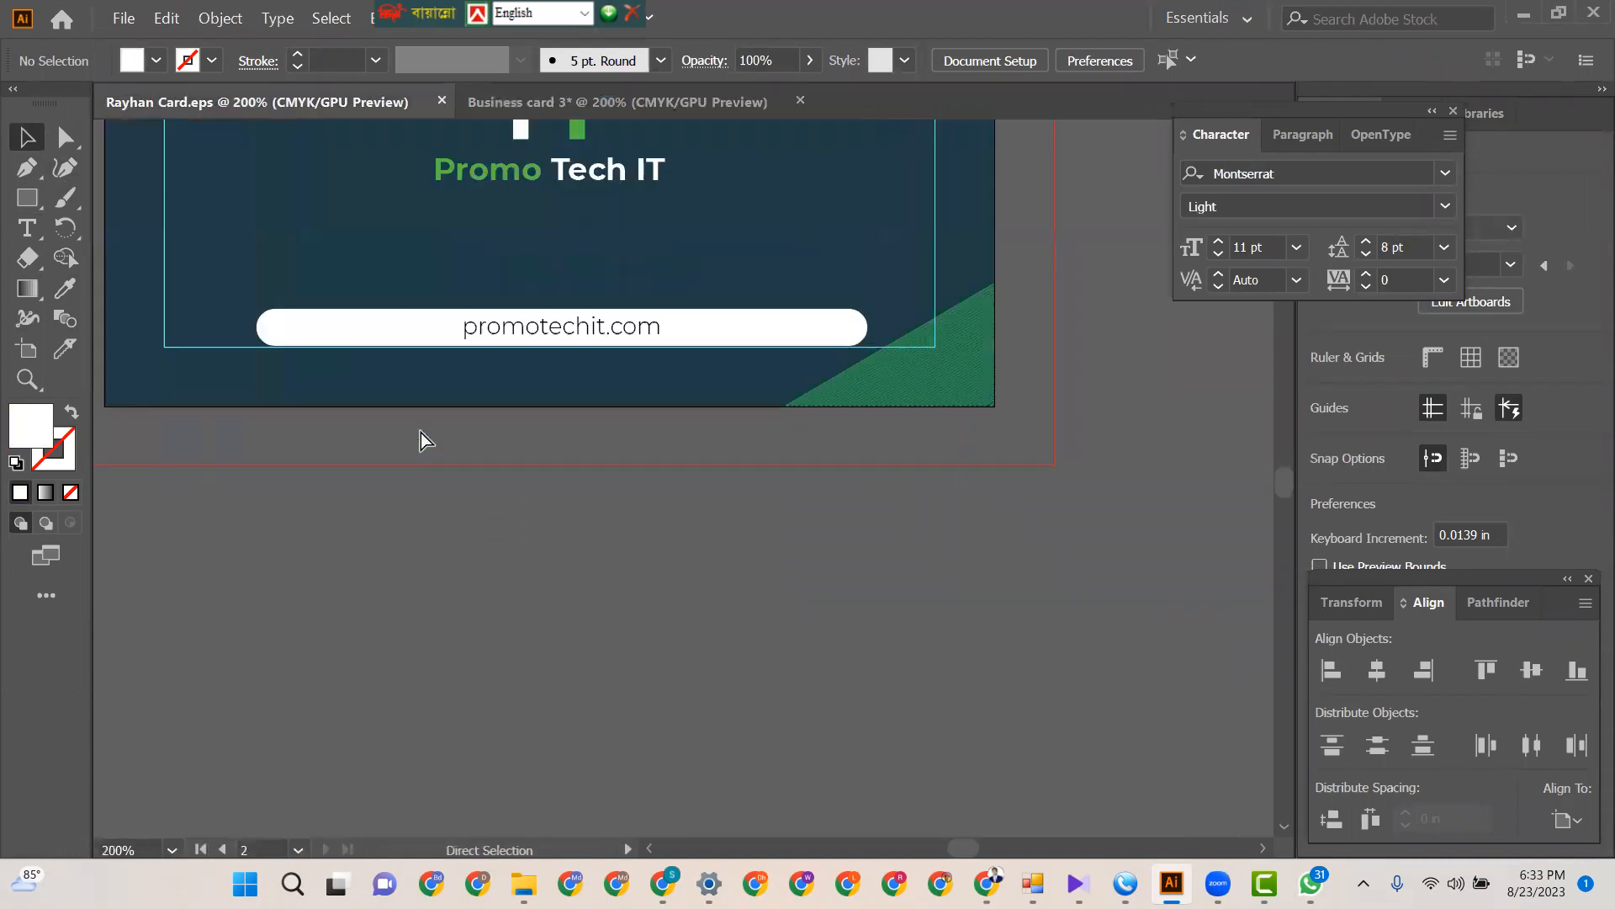
drag(743, 585, 1132, 756)
drag(525, 470, 586, 473)
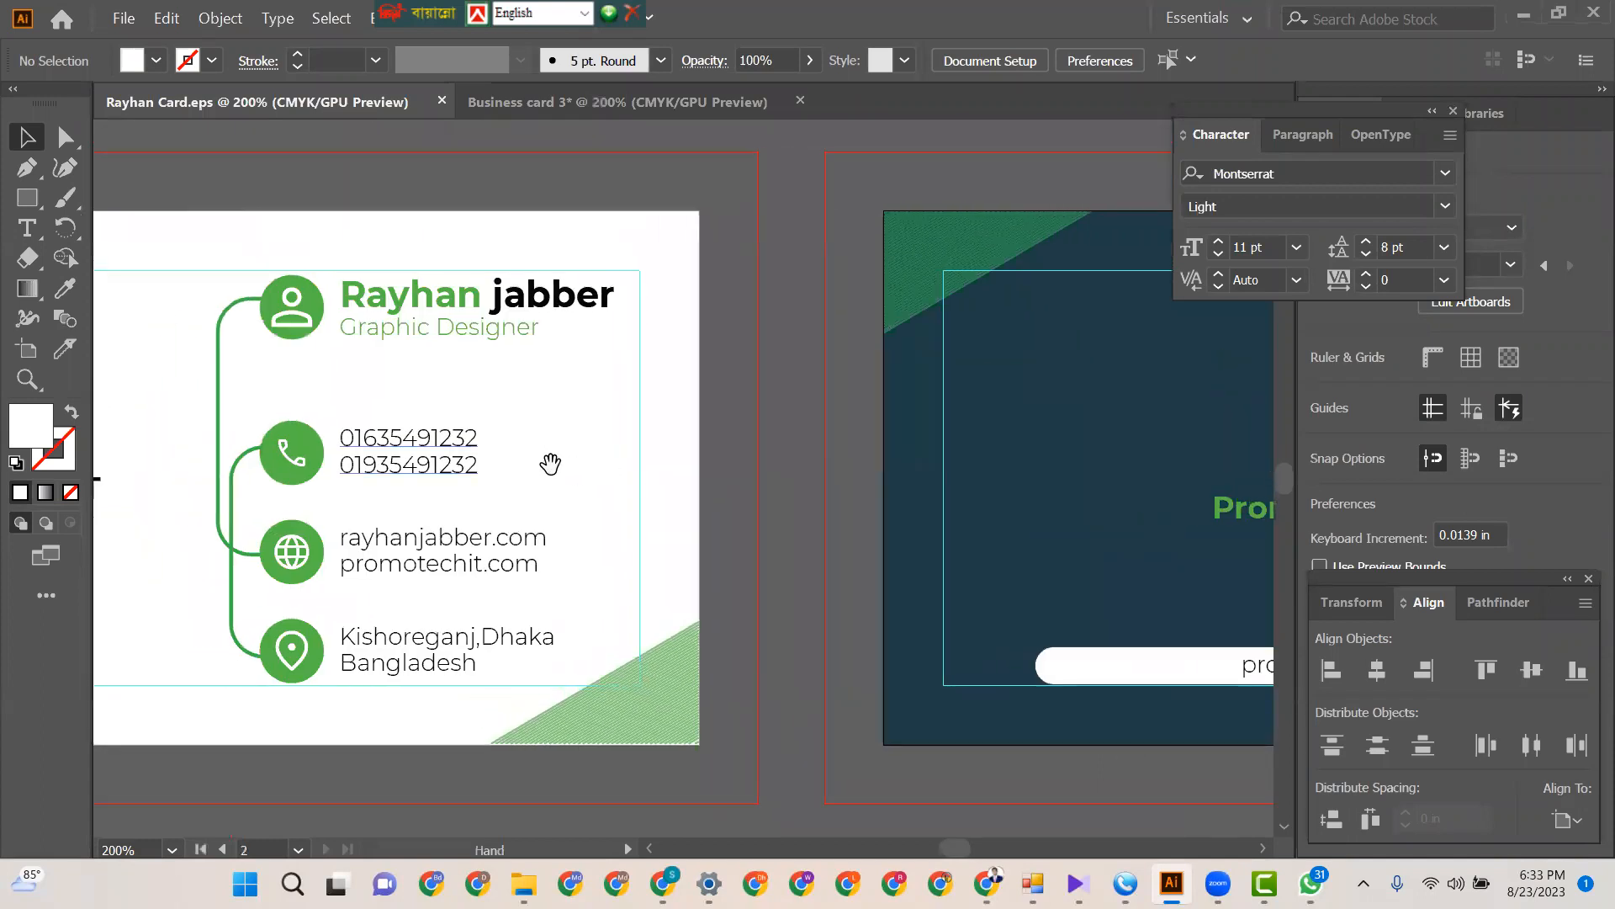
drag(183, 276, 562, 673)
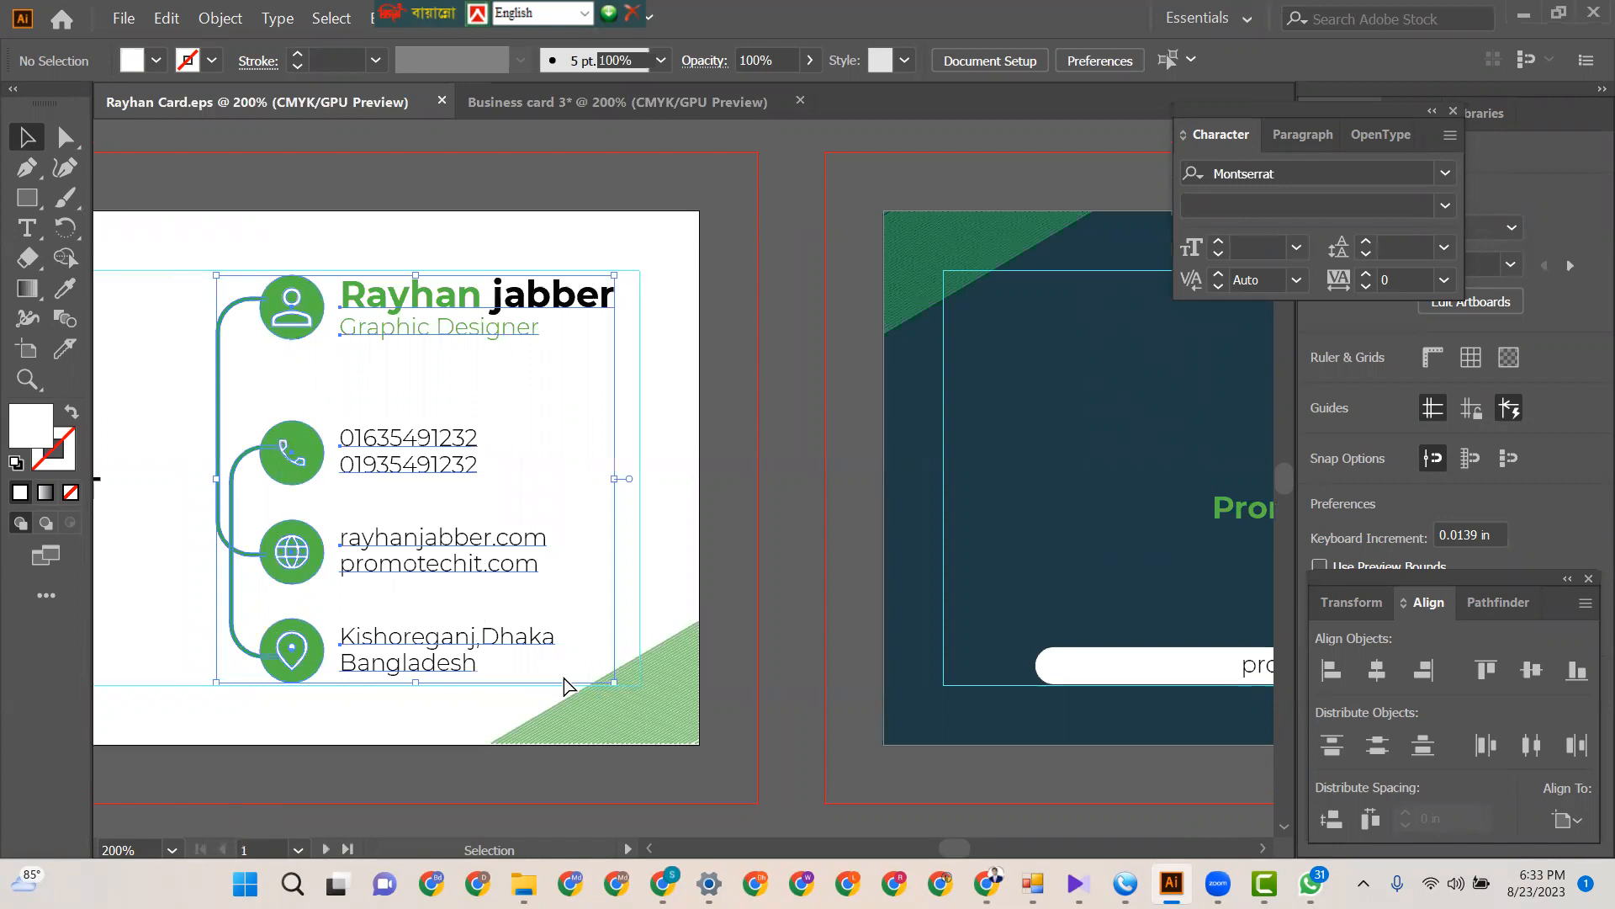
- Paste the contact block into the Business card 3 document and fit it against the right margin guide of the first card
click(522, 104)
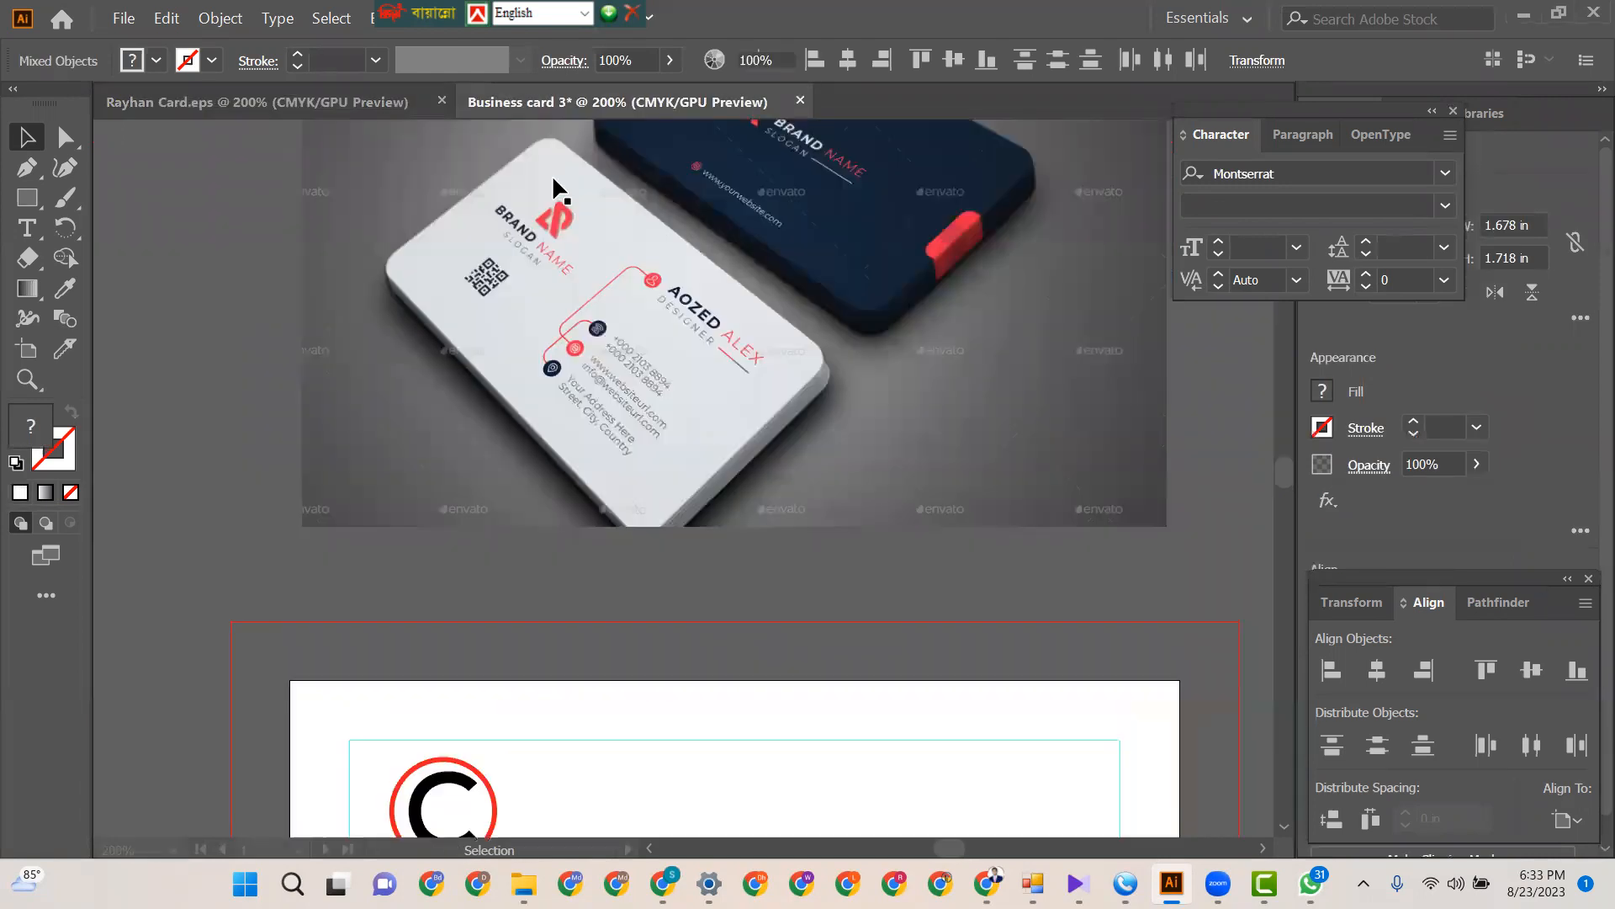
scroll(740, 589, down, 5)
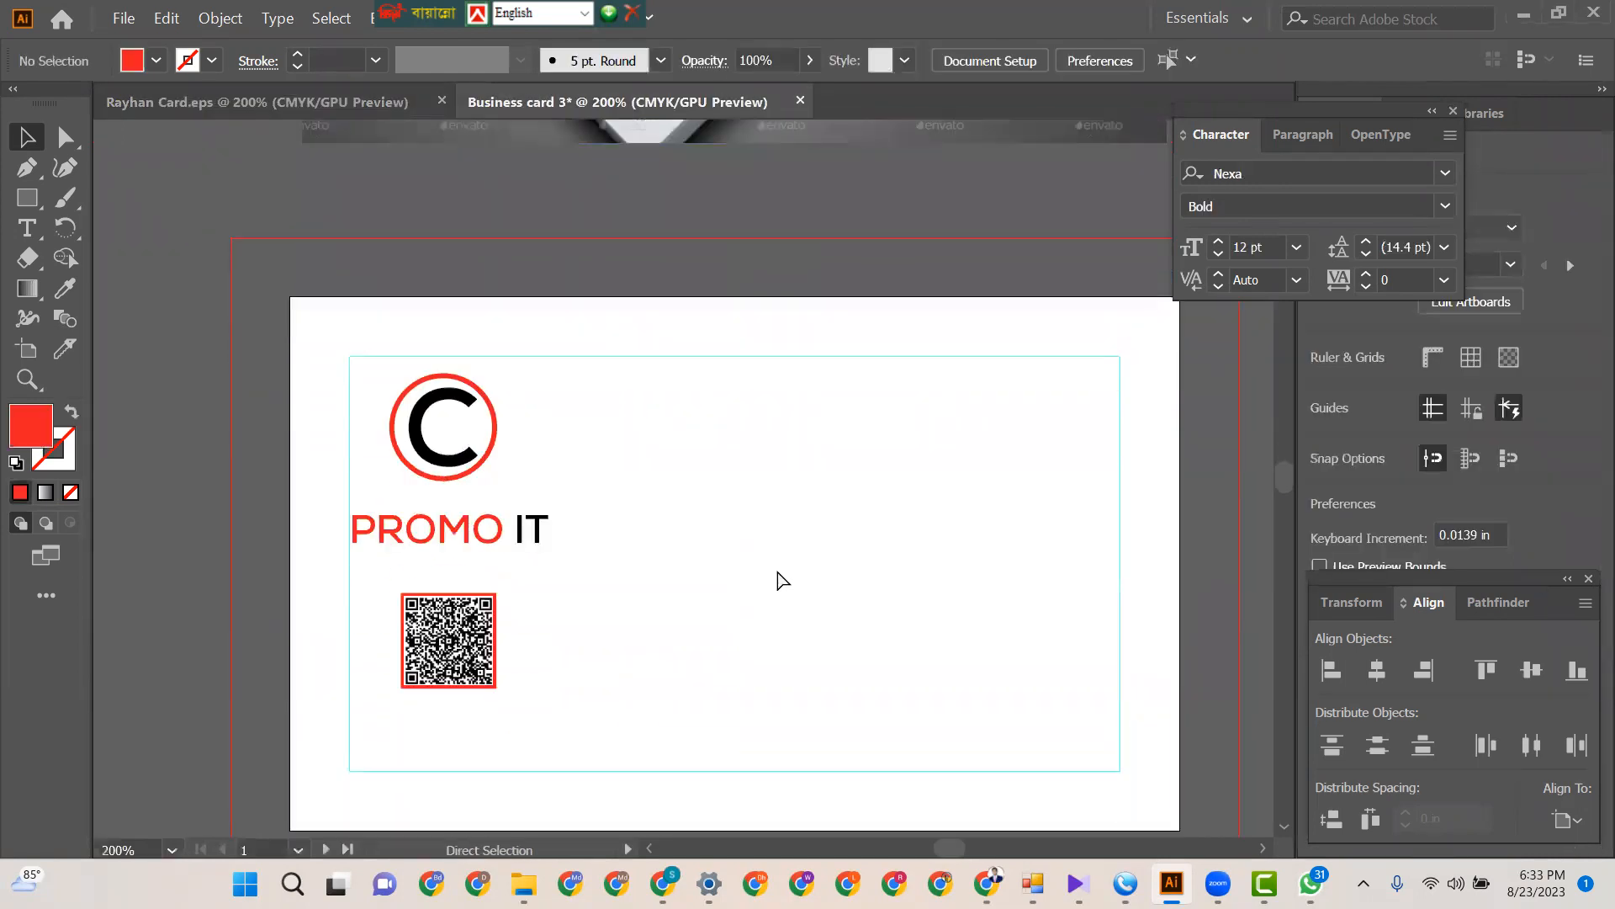
key(ctrl+v)
click(636, 568)
drag(633, 558, 882, 650)
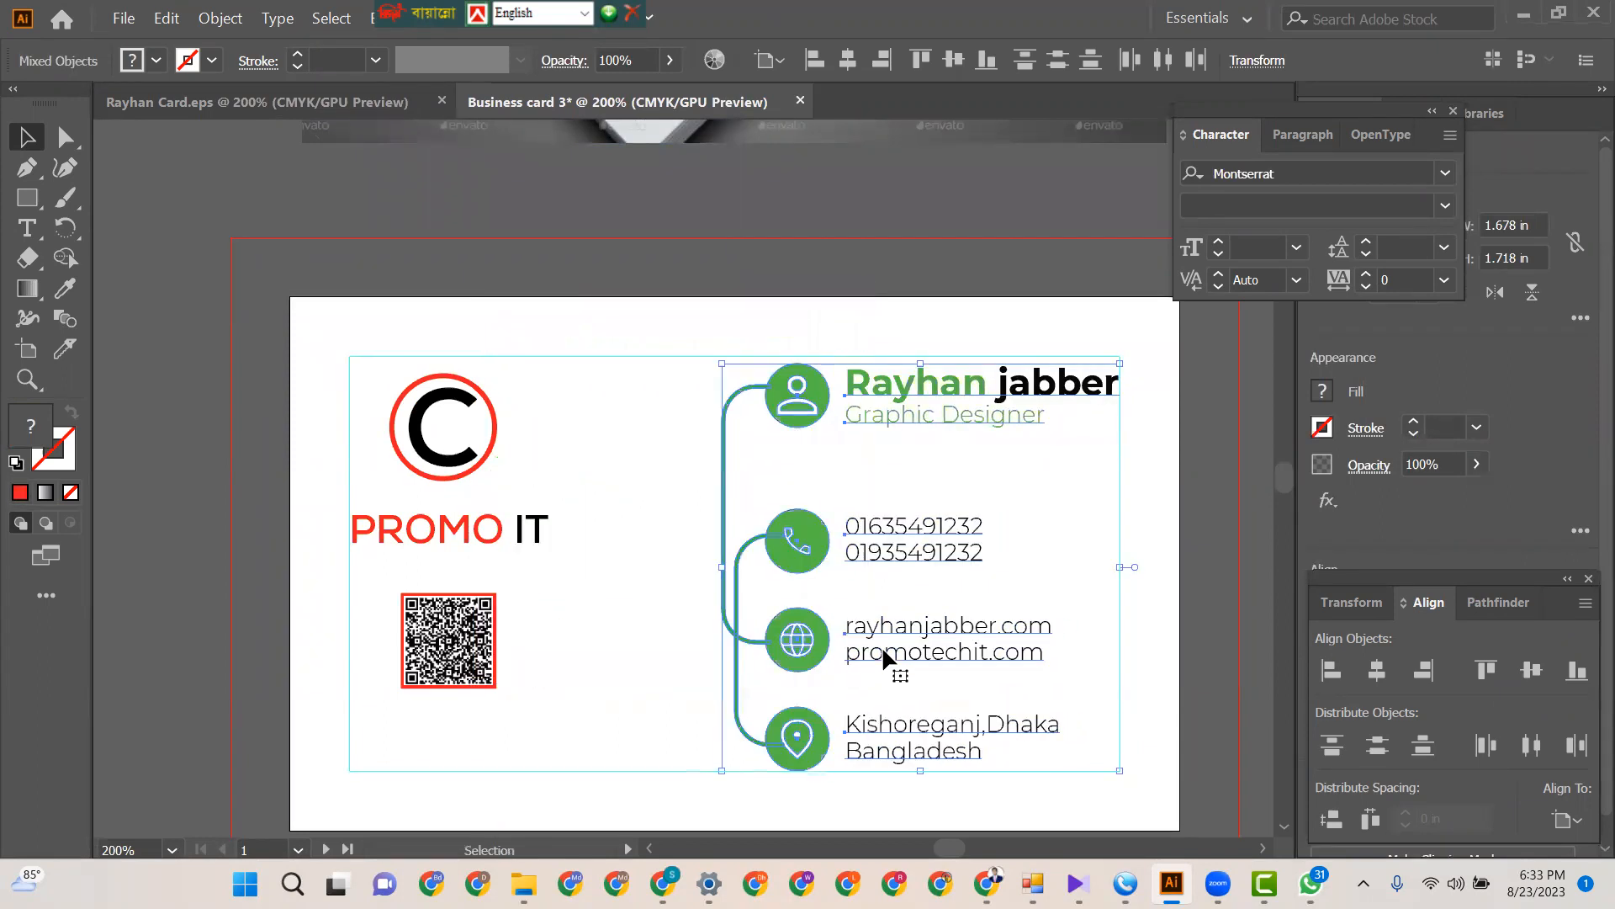
click(260, 476)
- Recolor the circle behind the person icon with the red sampled from the logo ring
scroll(261, 475, up, 5)
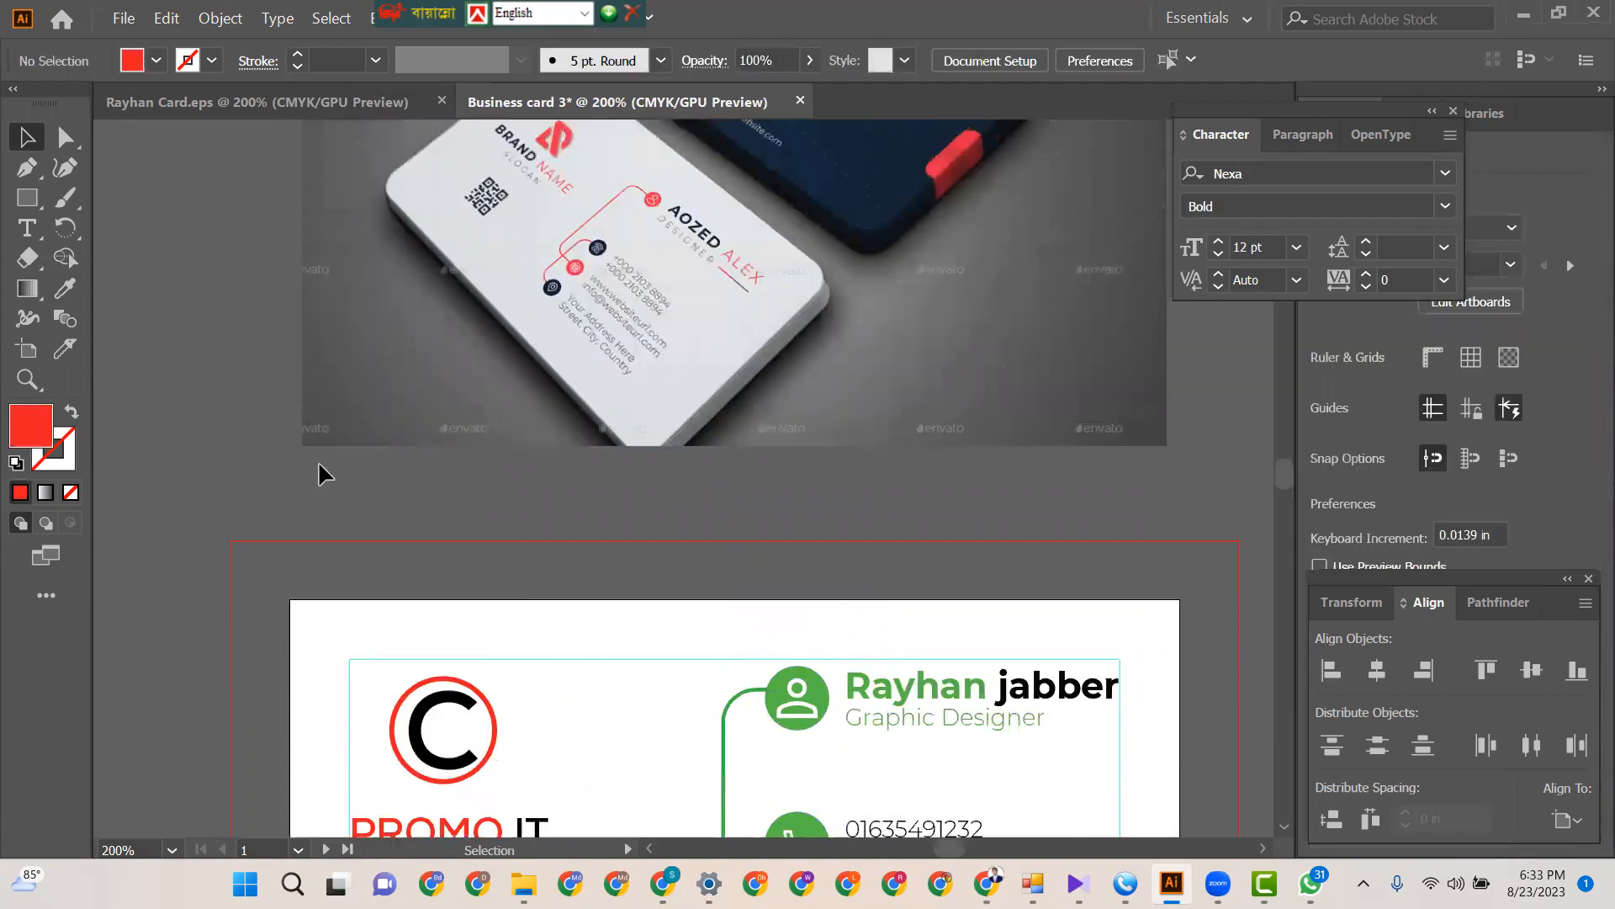
scroll(558, 440, down, 2)
scroll(532, 446, down, 1)
scroll(532, 446, right, 1)
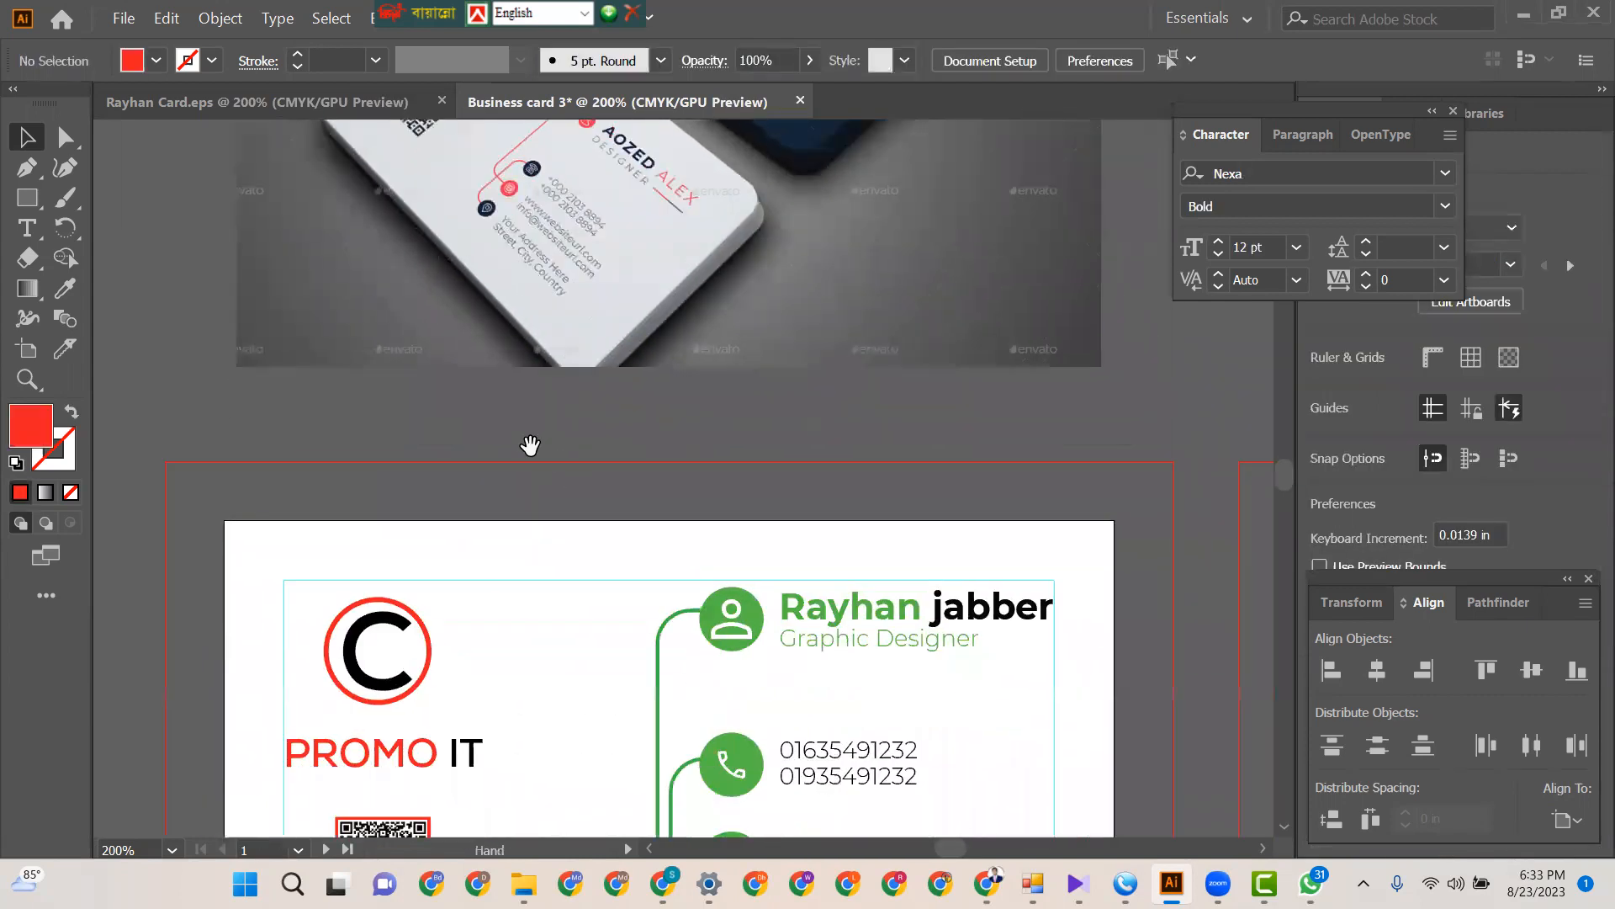
scroll(532, 447, down, 1)
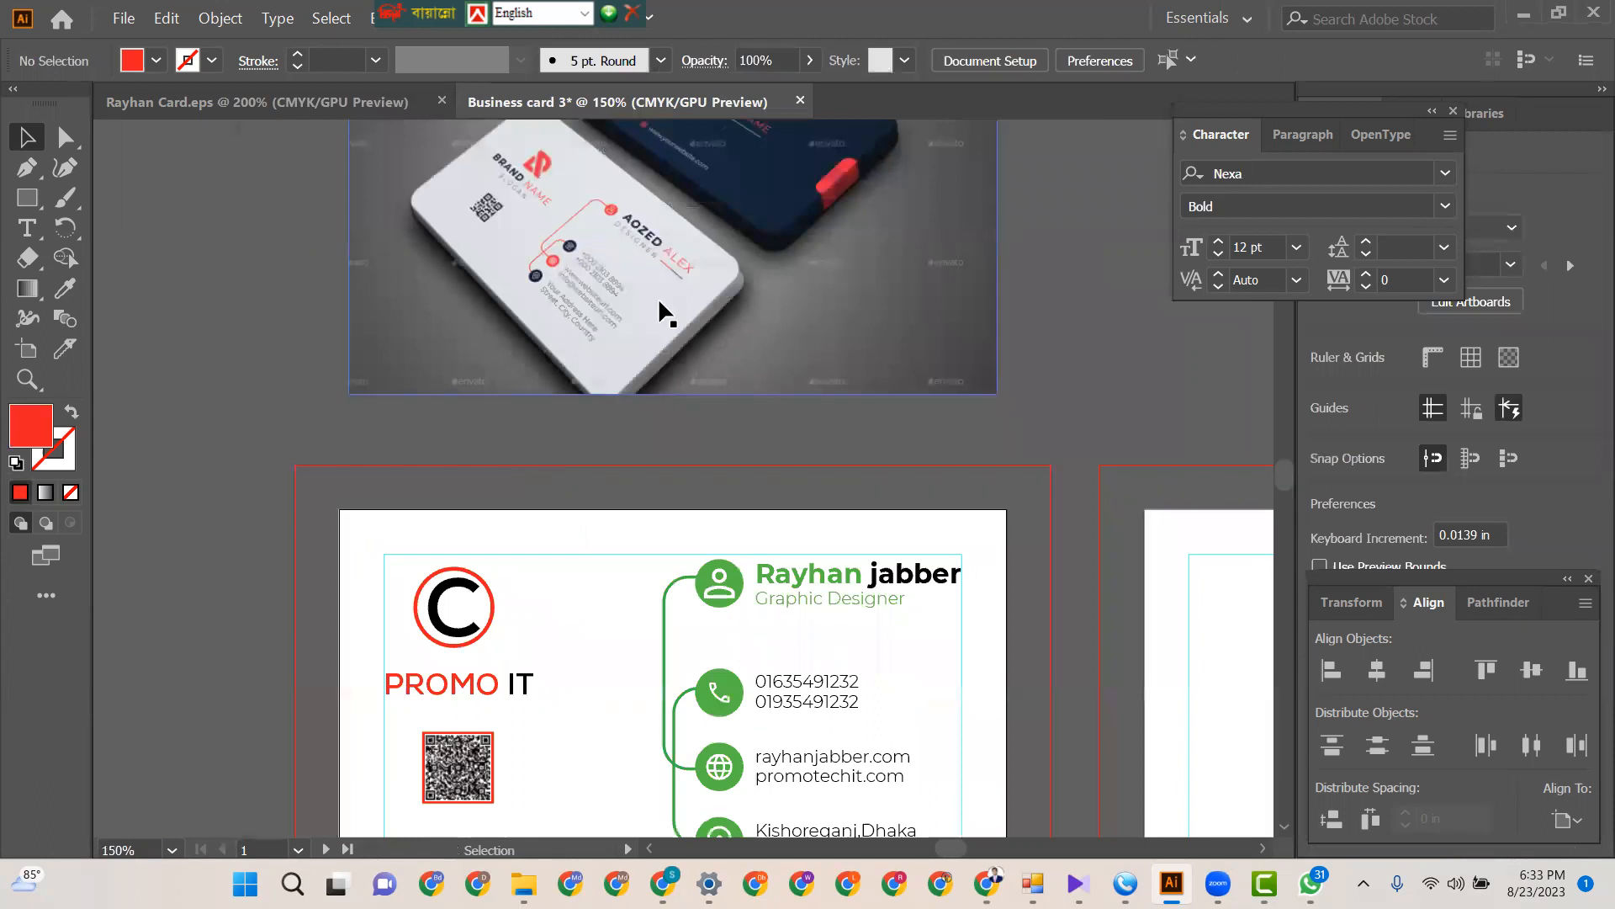
click(738, 589)
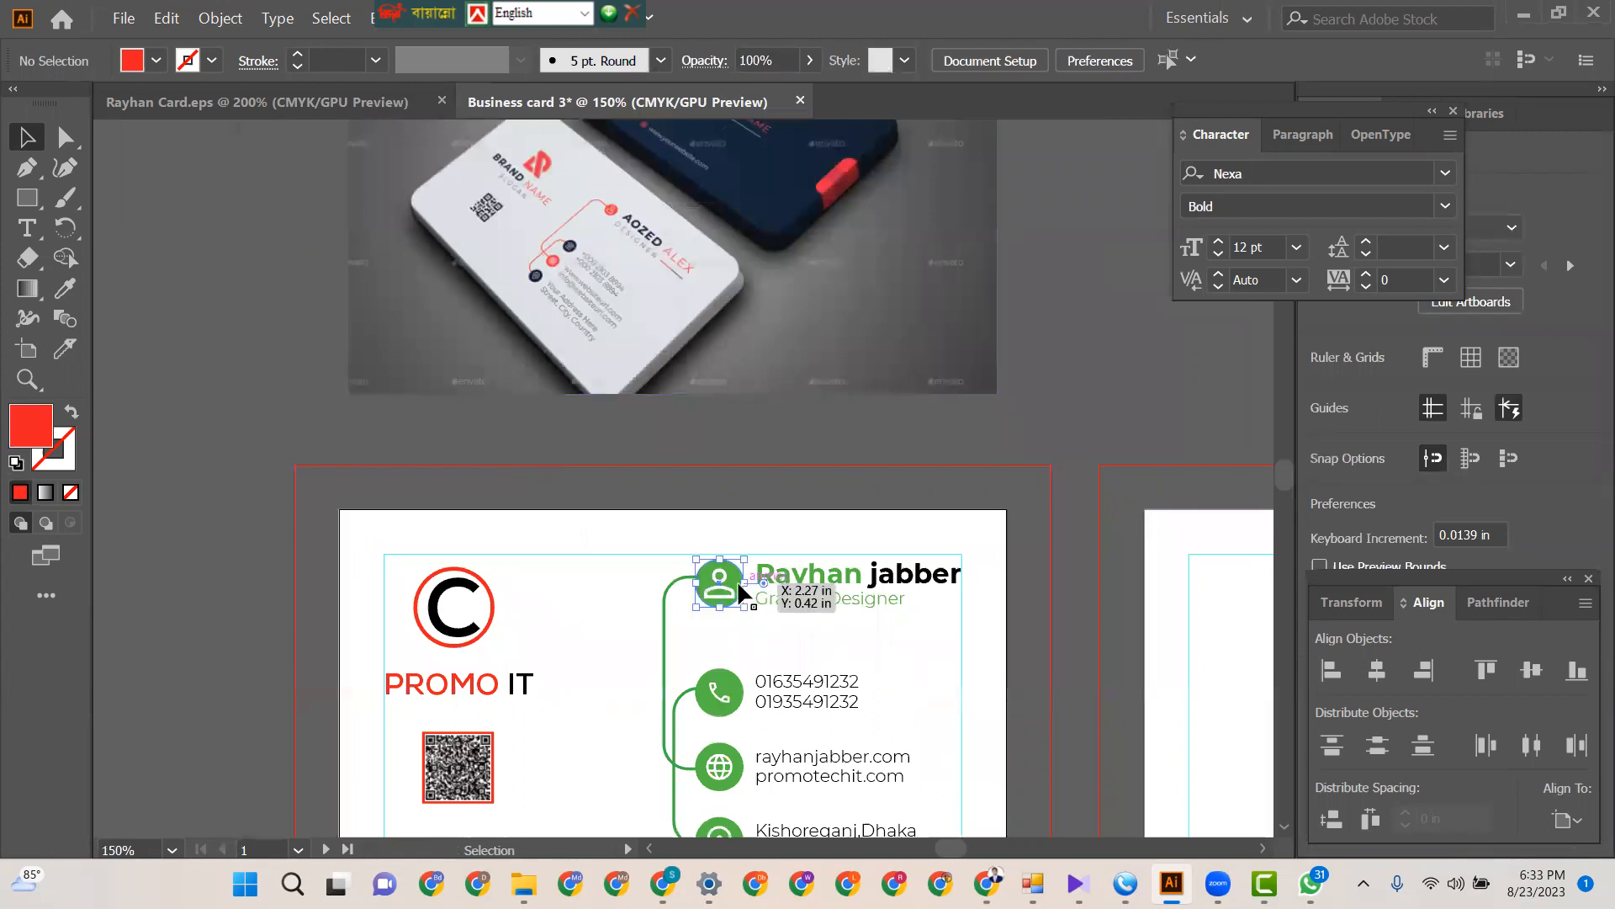
click(64, 289)
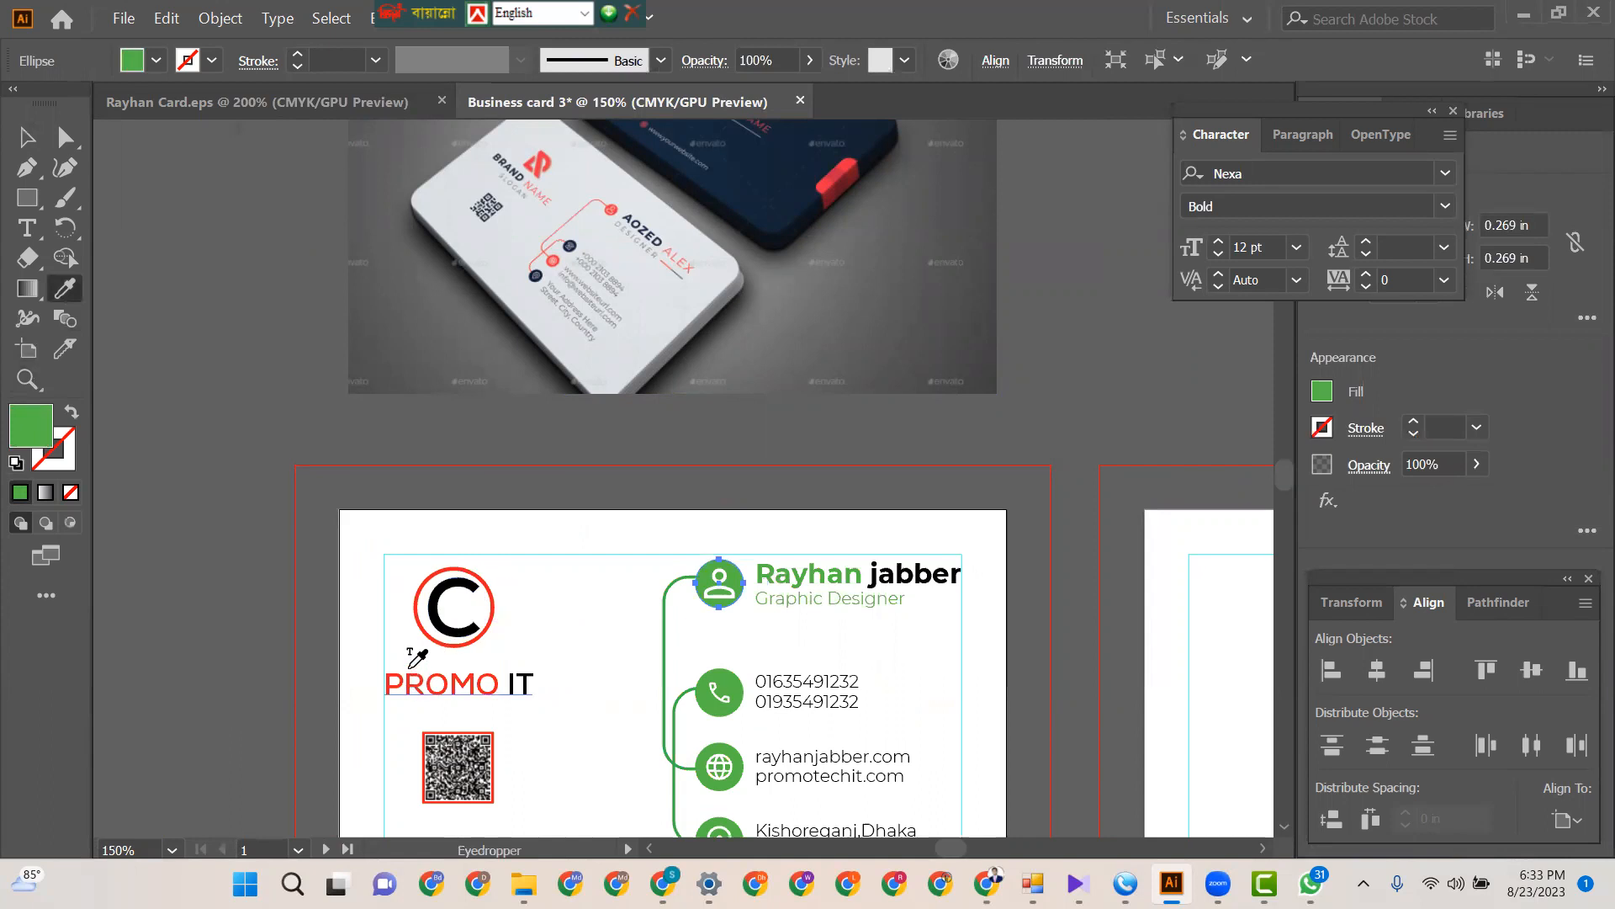
click(449, 571)
click(26, 137)
click(252, 442)
scroll(454, 455, down, 2)
scroll(454, 455, up, 1)
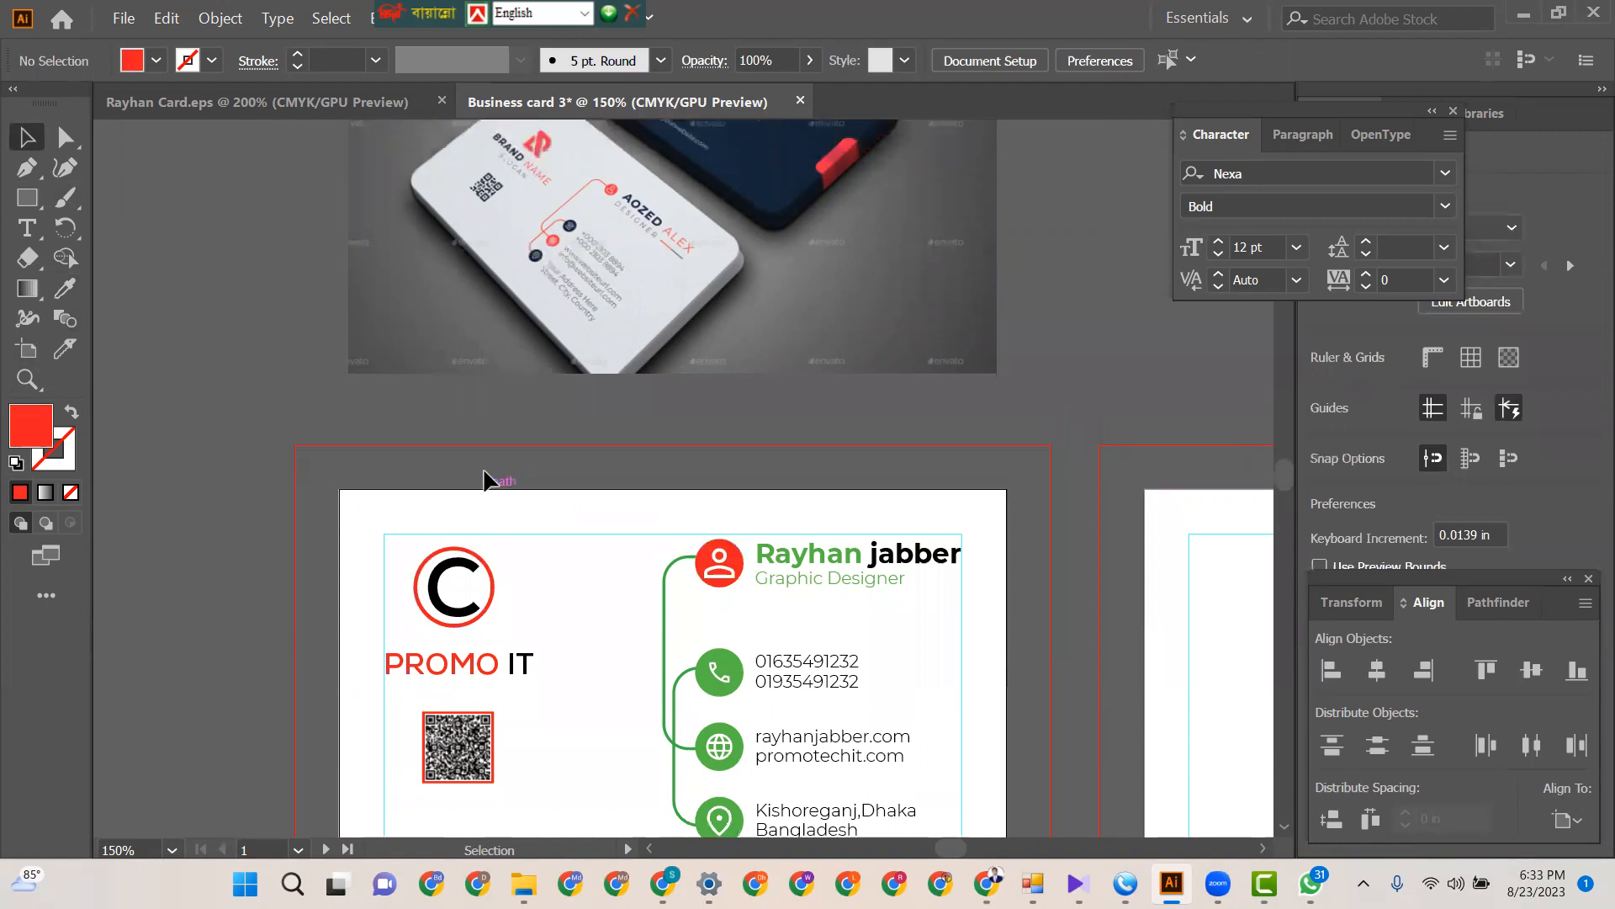
- Recolor the globe icon's circle and both connector lines with the red of the person icon's circle
click(740, 754)
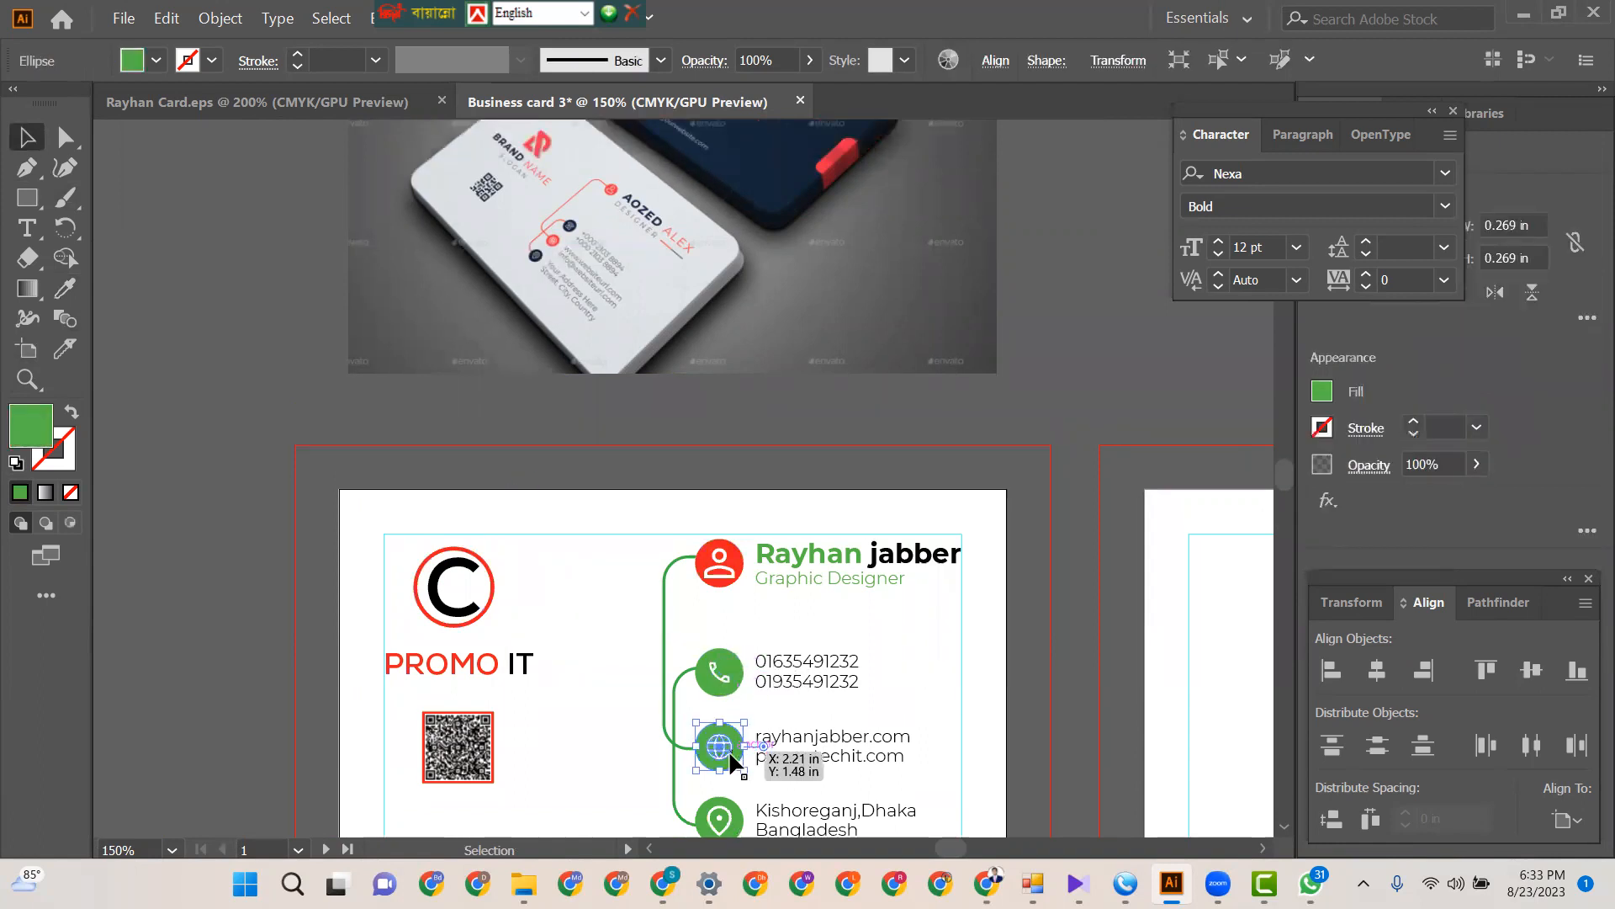
shift+click(666, 627)
shift+click(674, 689)
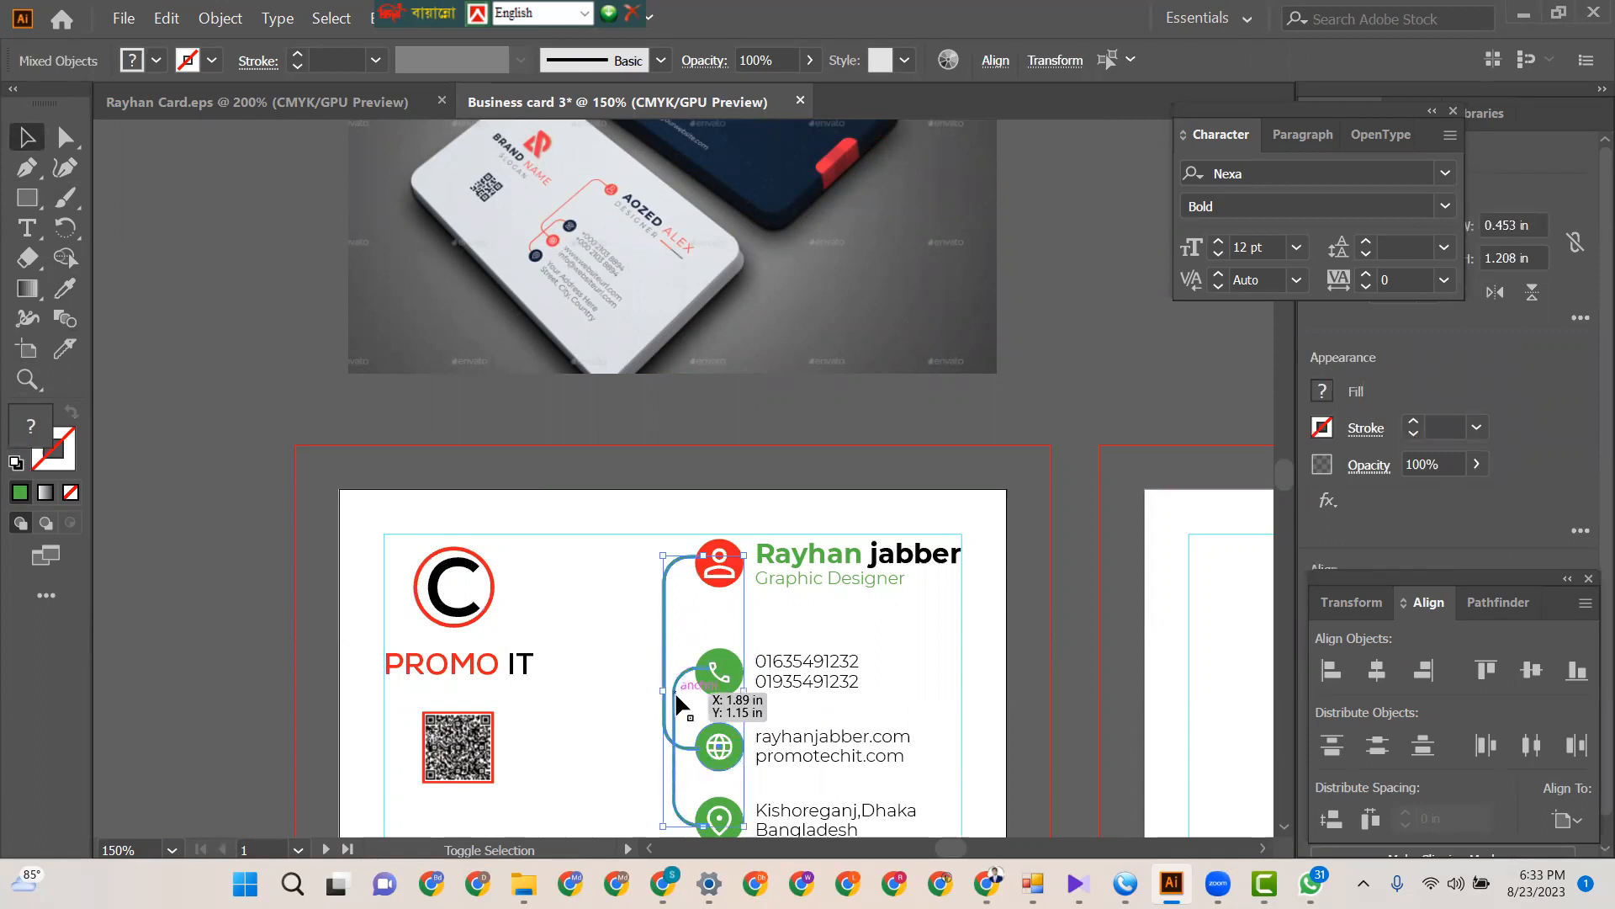
click(65, 288)
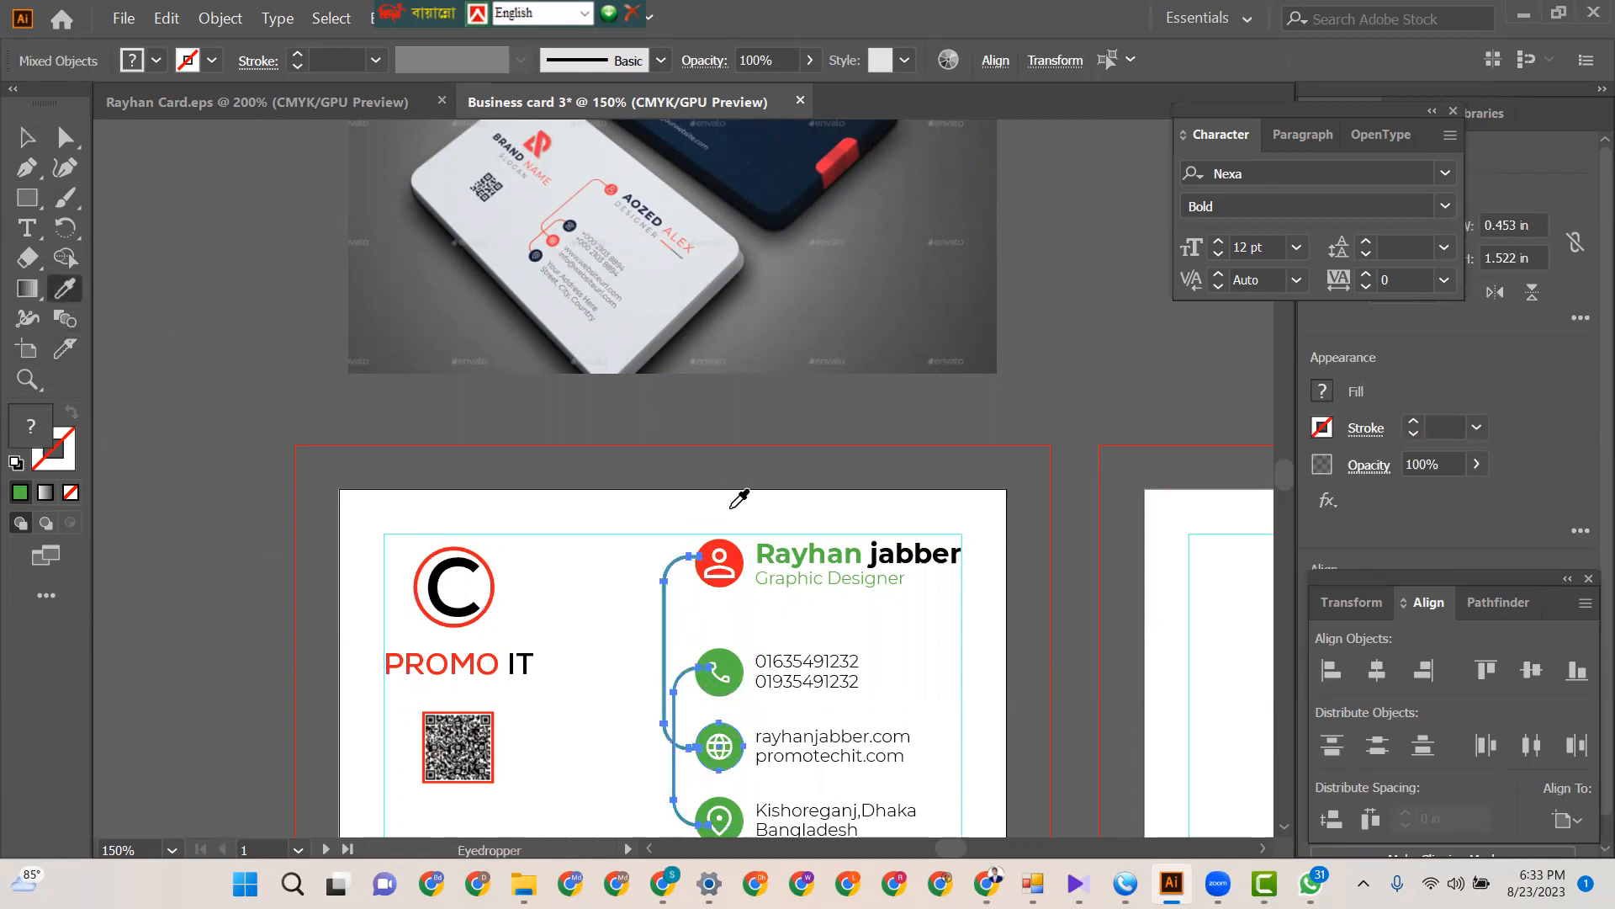
click(741, 543)
key(v)
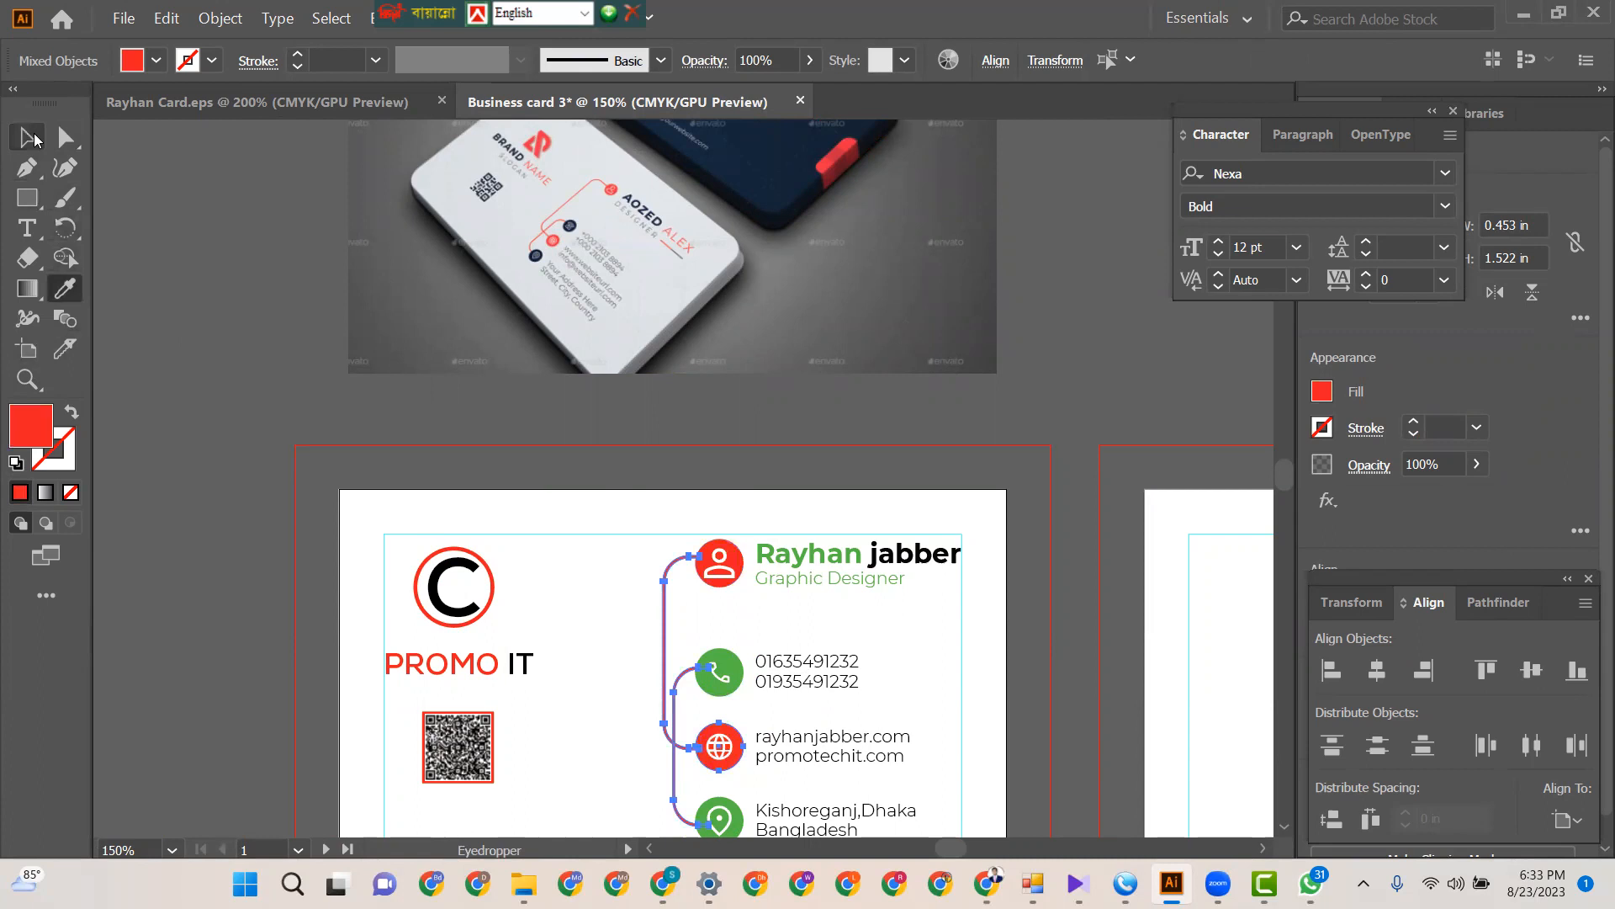
click(210, 244)
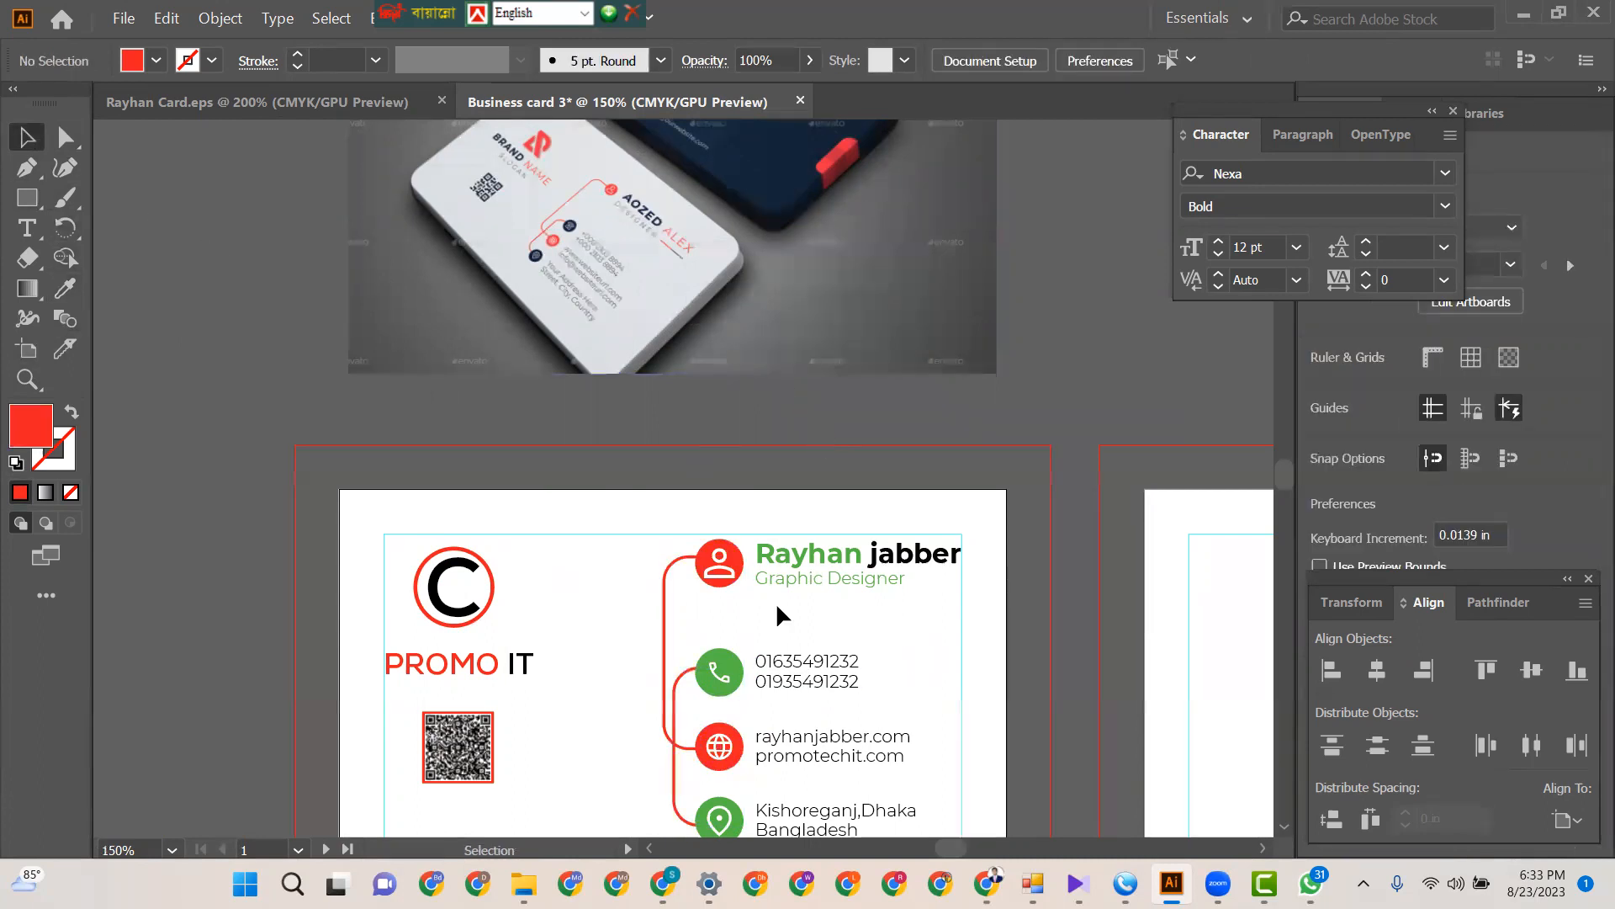
- Recolor the circles behind the phone and location icons with the black sampled from the logo's C
scroll(776, 603, down, 2)
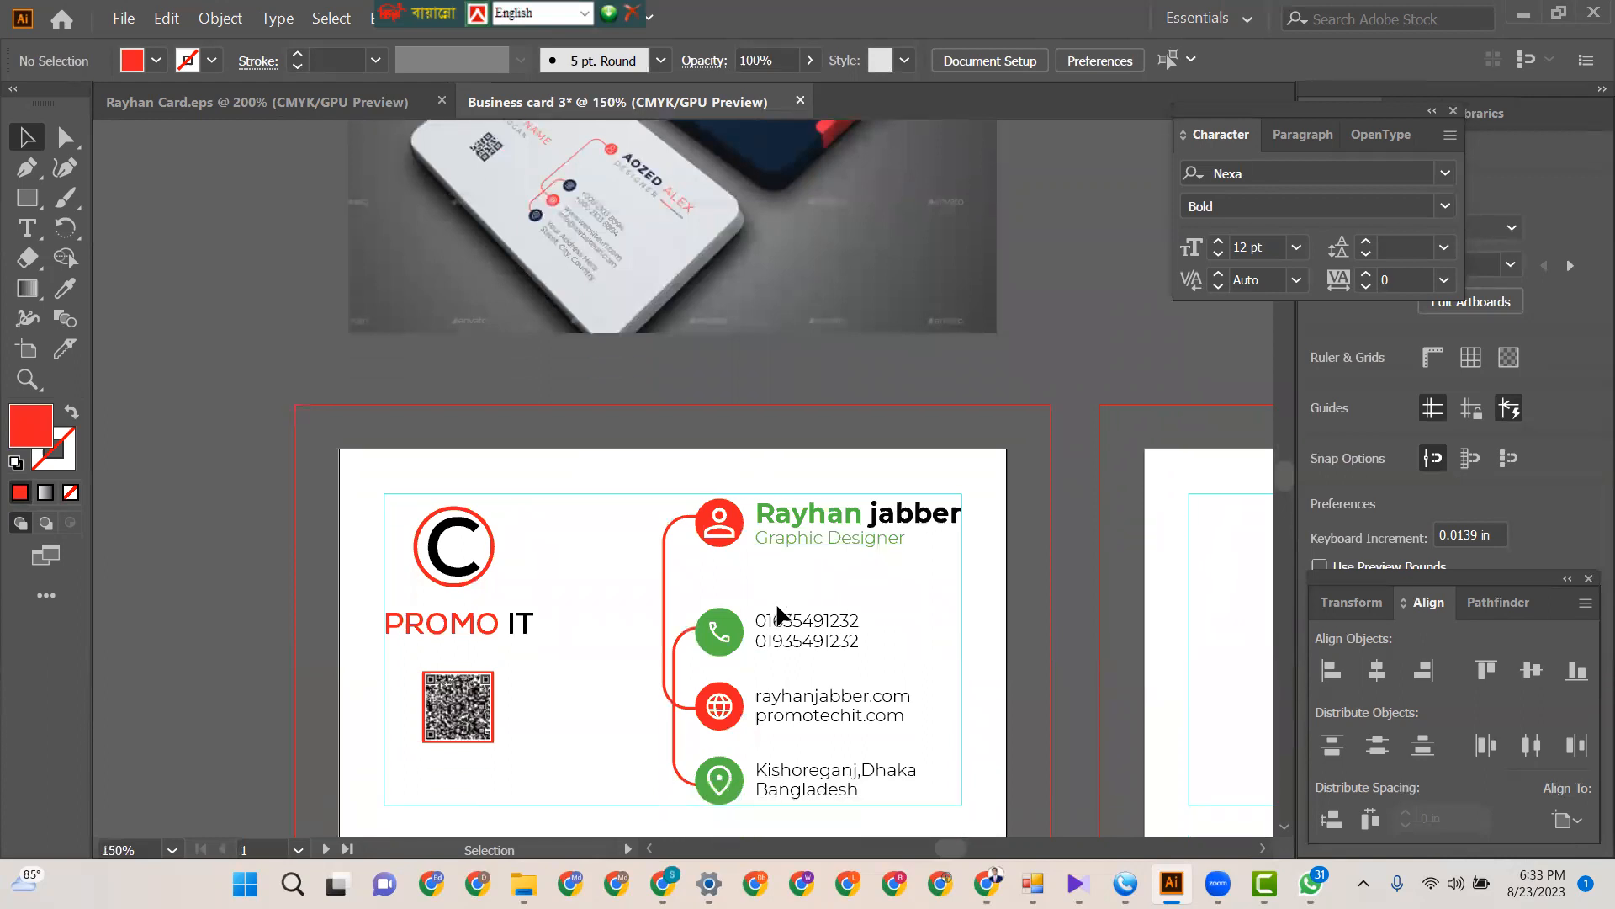
scroll(736, 635, down, 4)
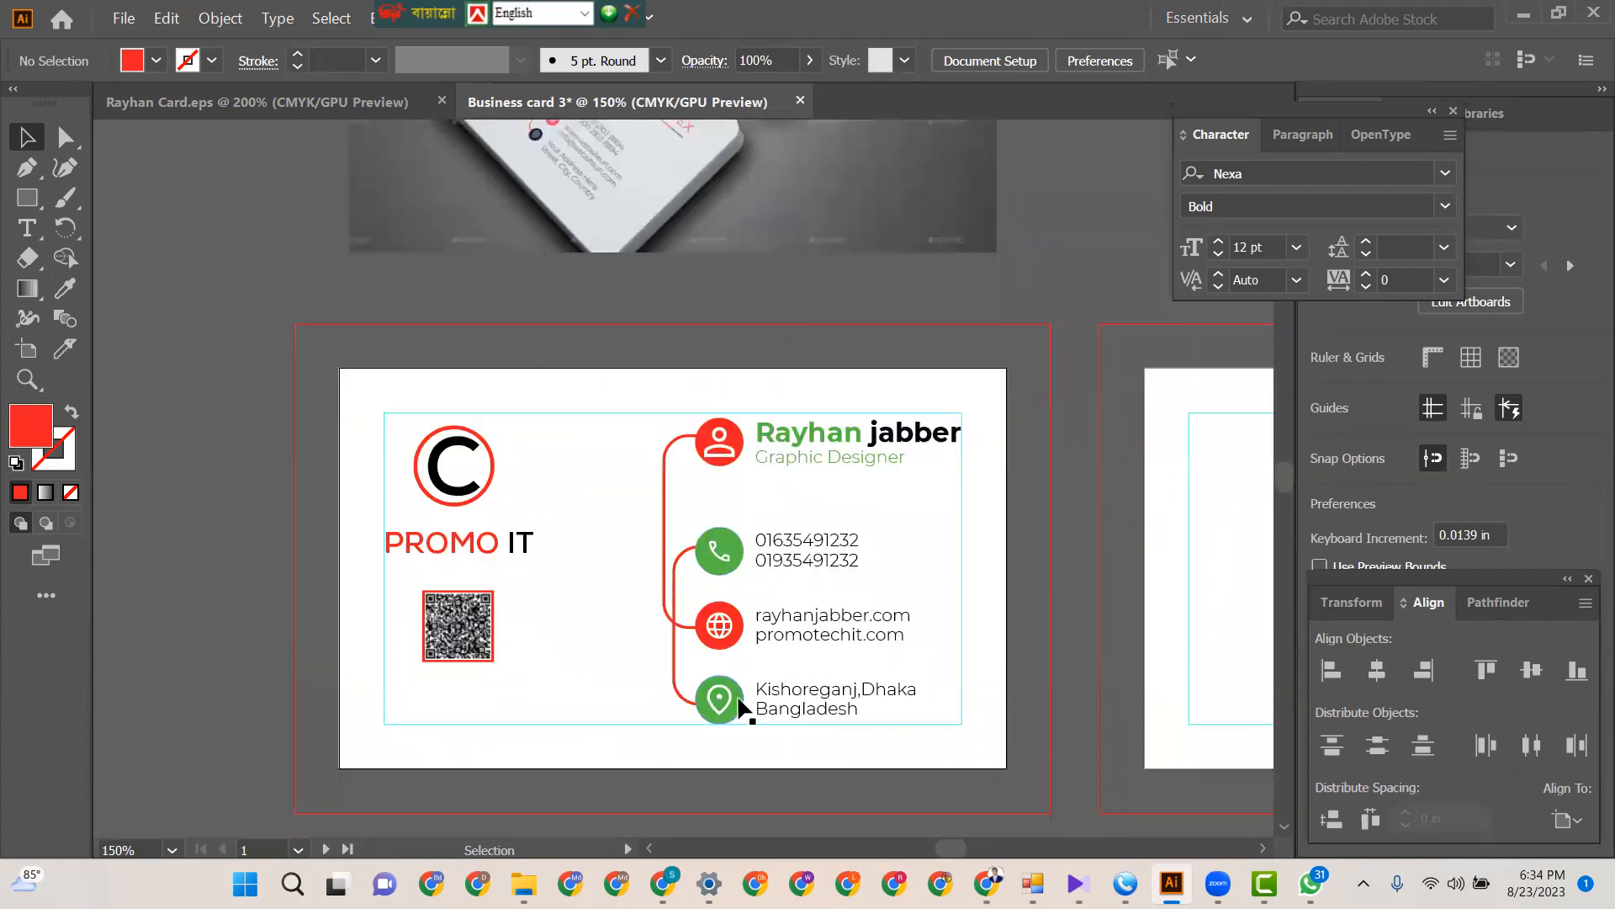
shift+click(729, 537)
click(66, 290)
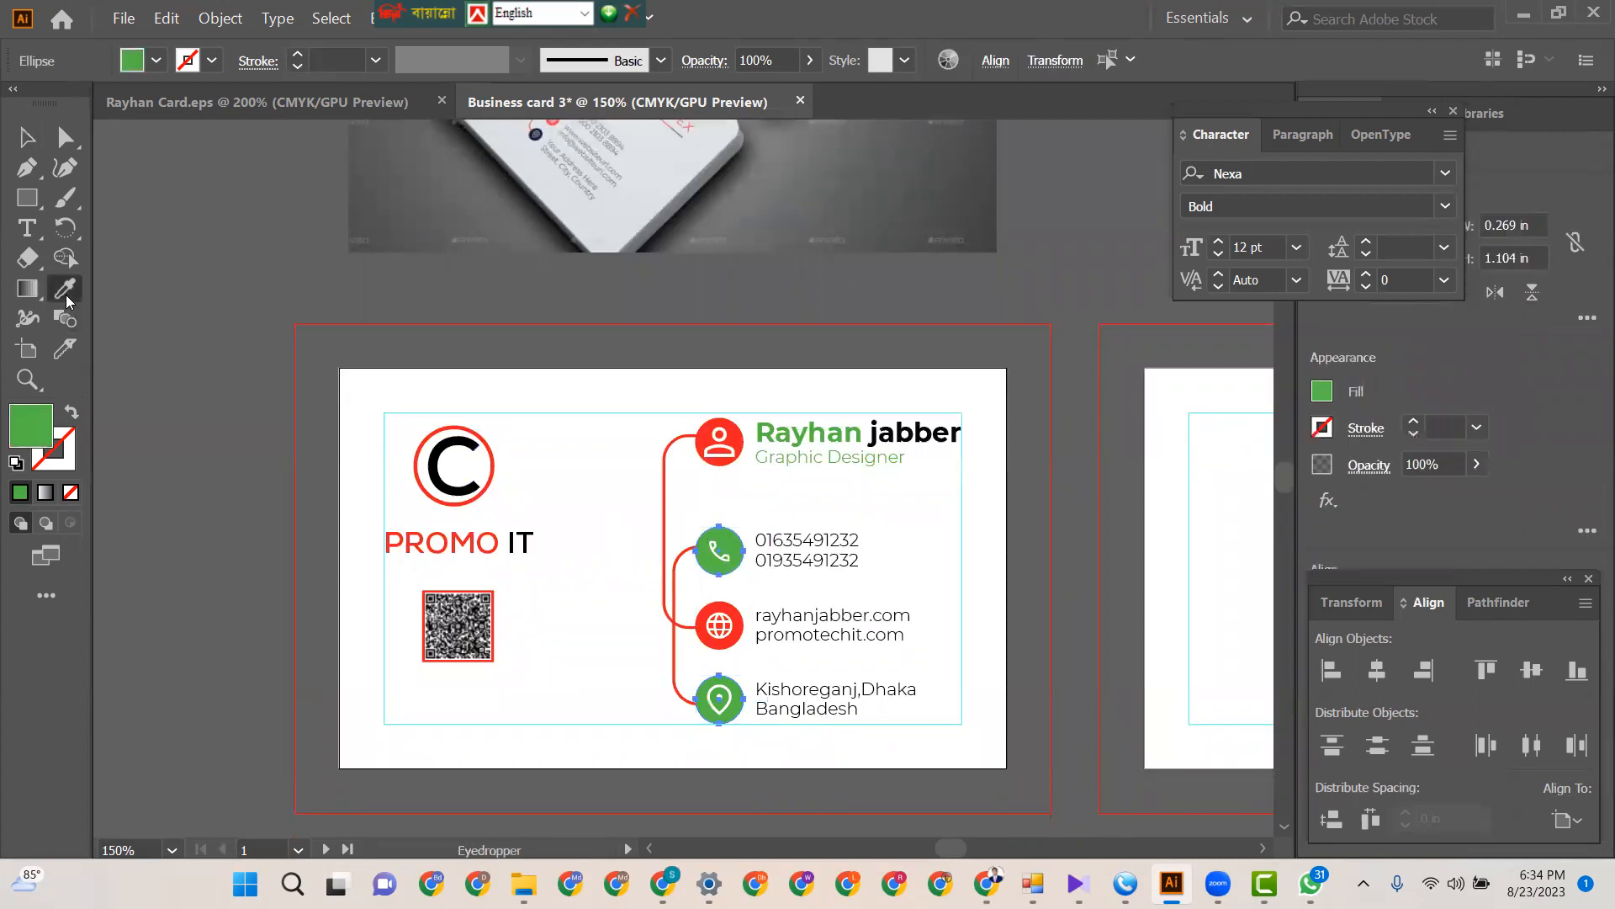
click(461, 442)
click(28, 137)
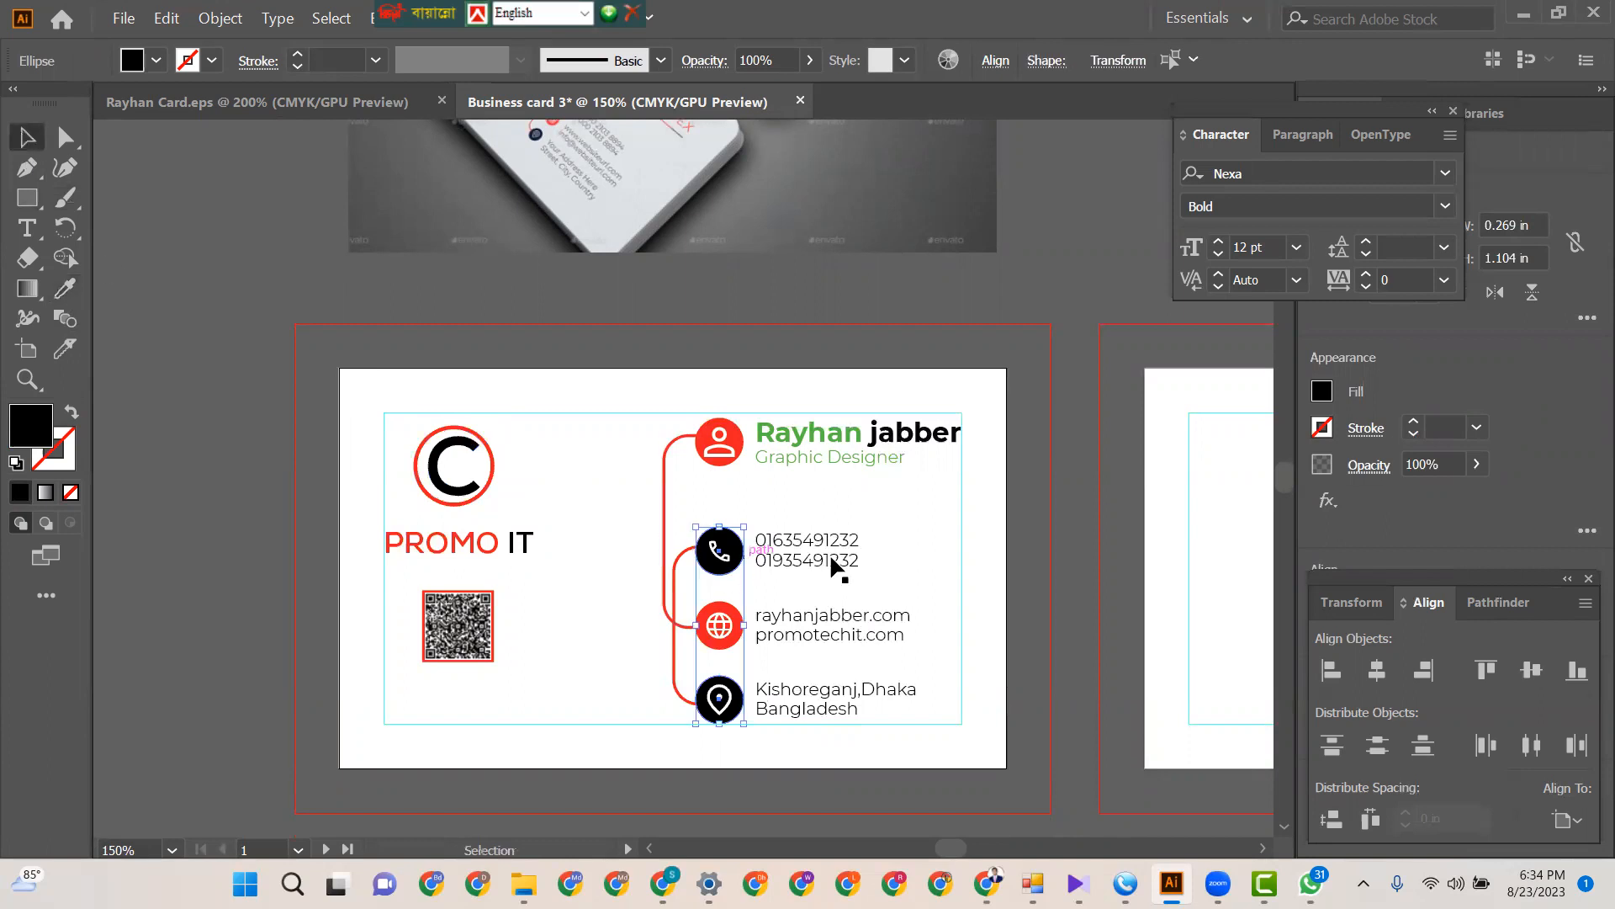
click(910, 518)
- Recolor the first name in the contact block with the red of the person icon's circle
scroll(874, 563, up, 2)
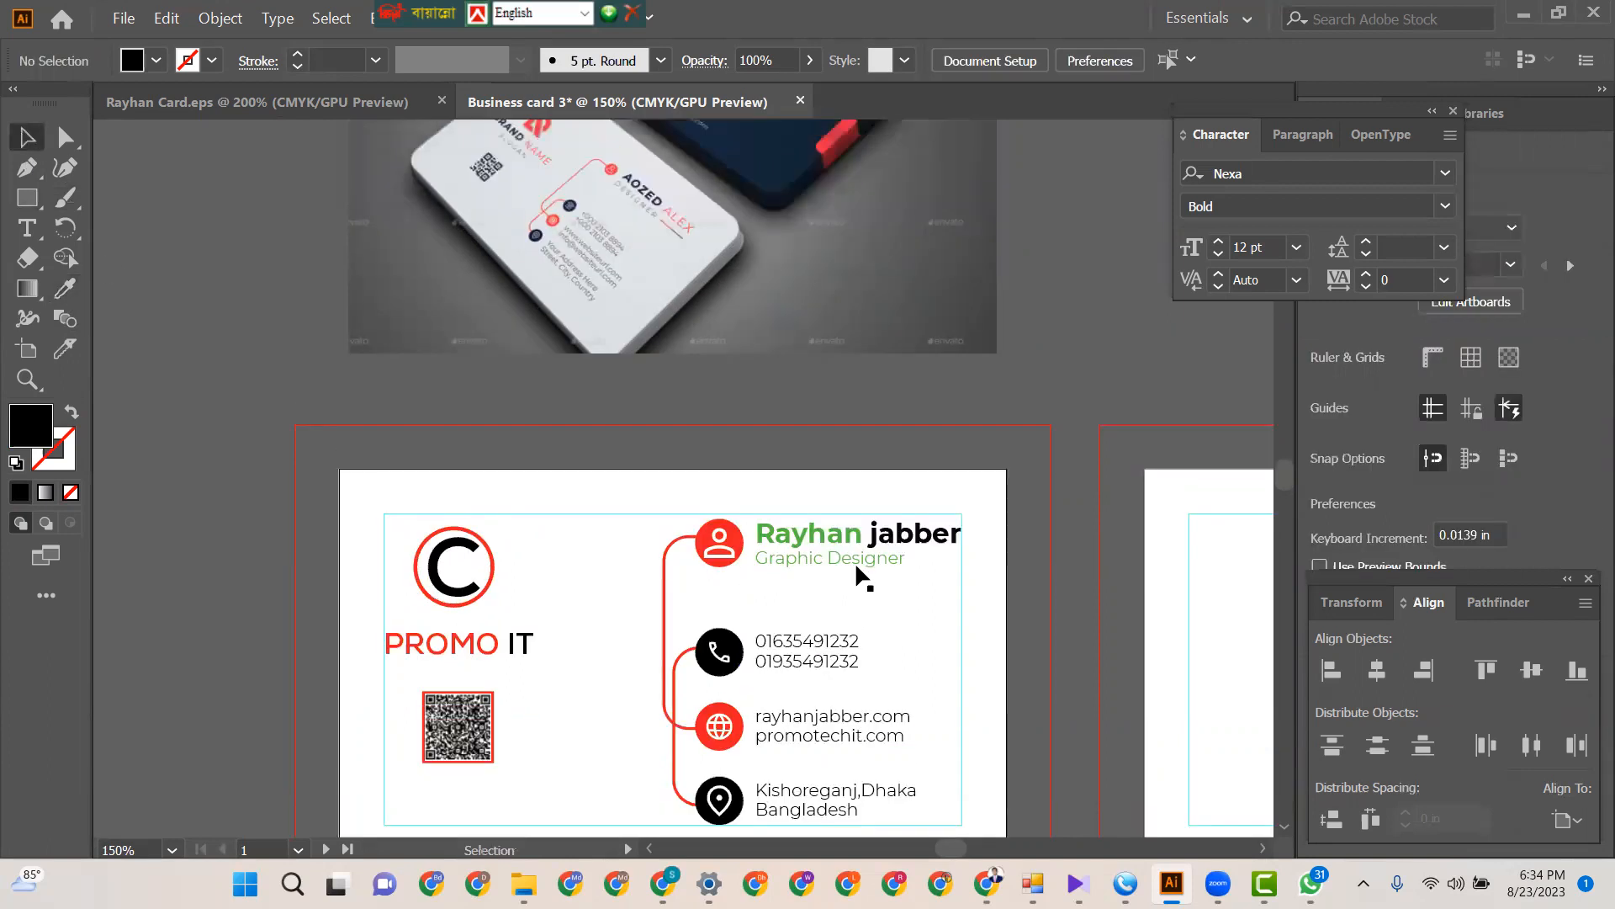
double_click(813, 529)
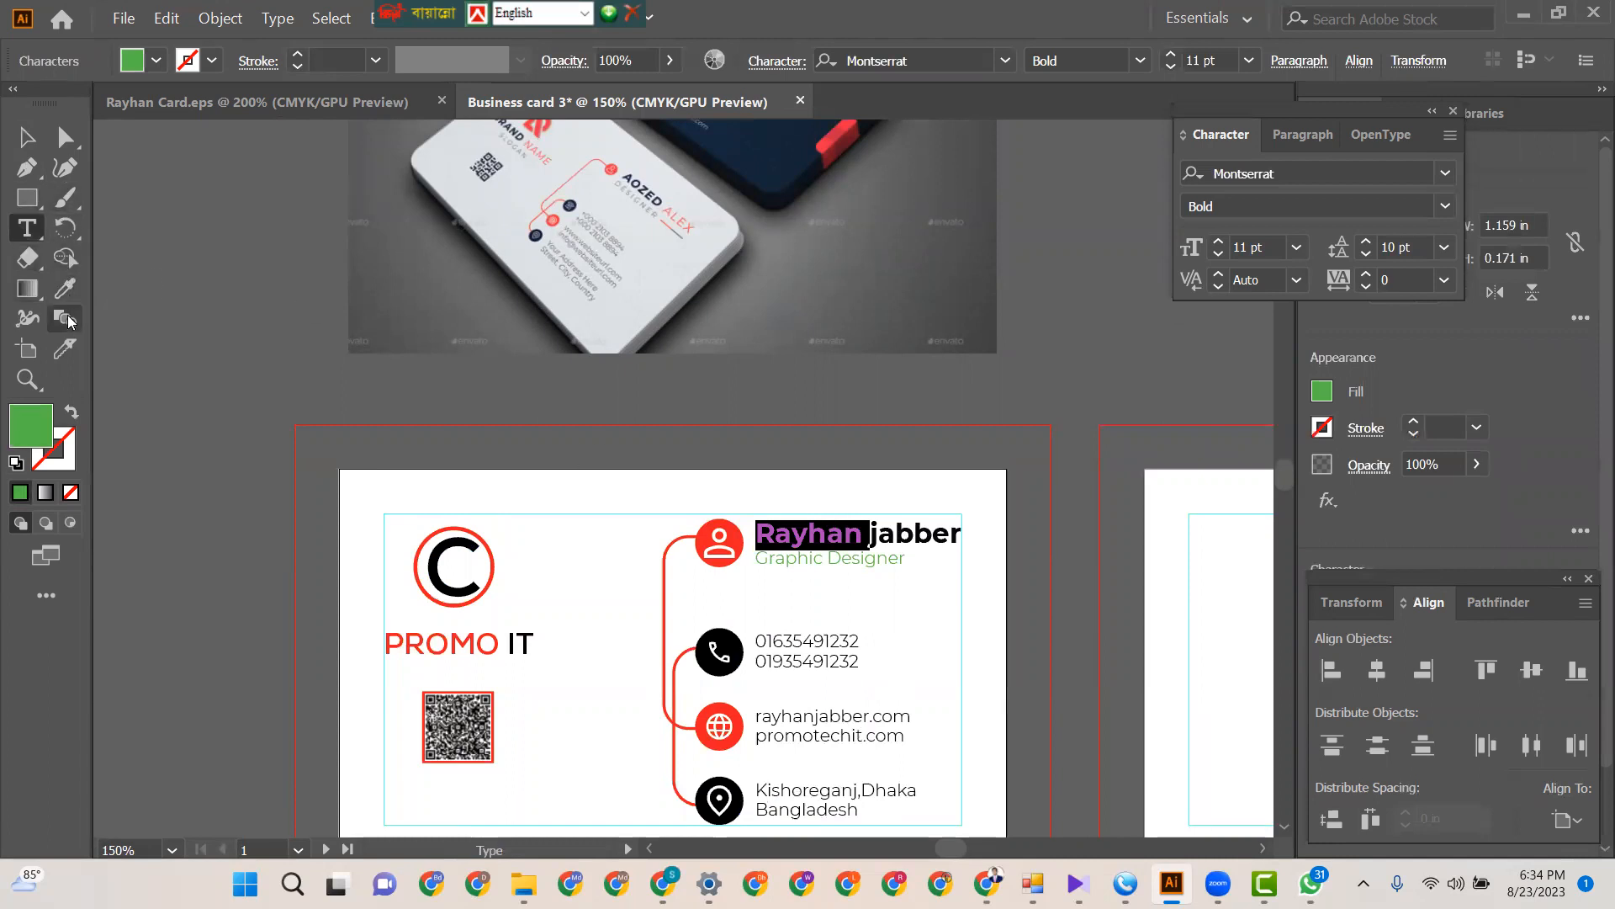
click(65, 288)
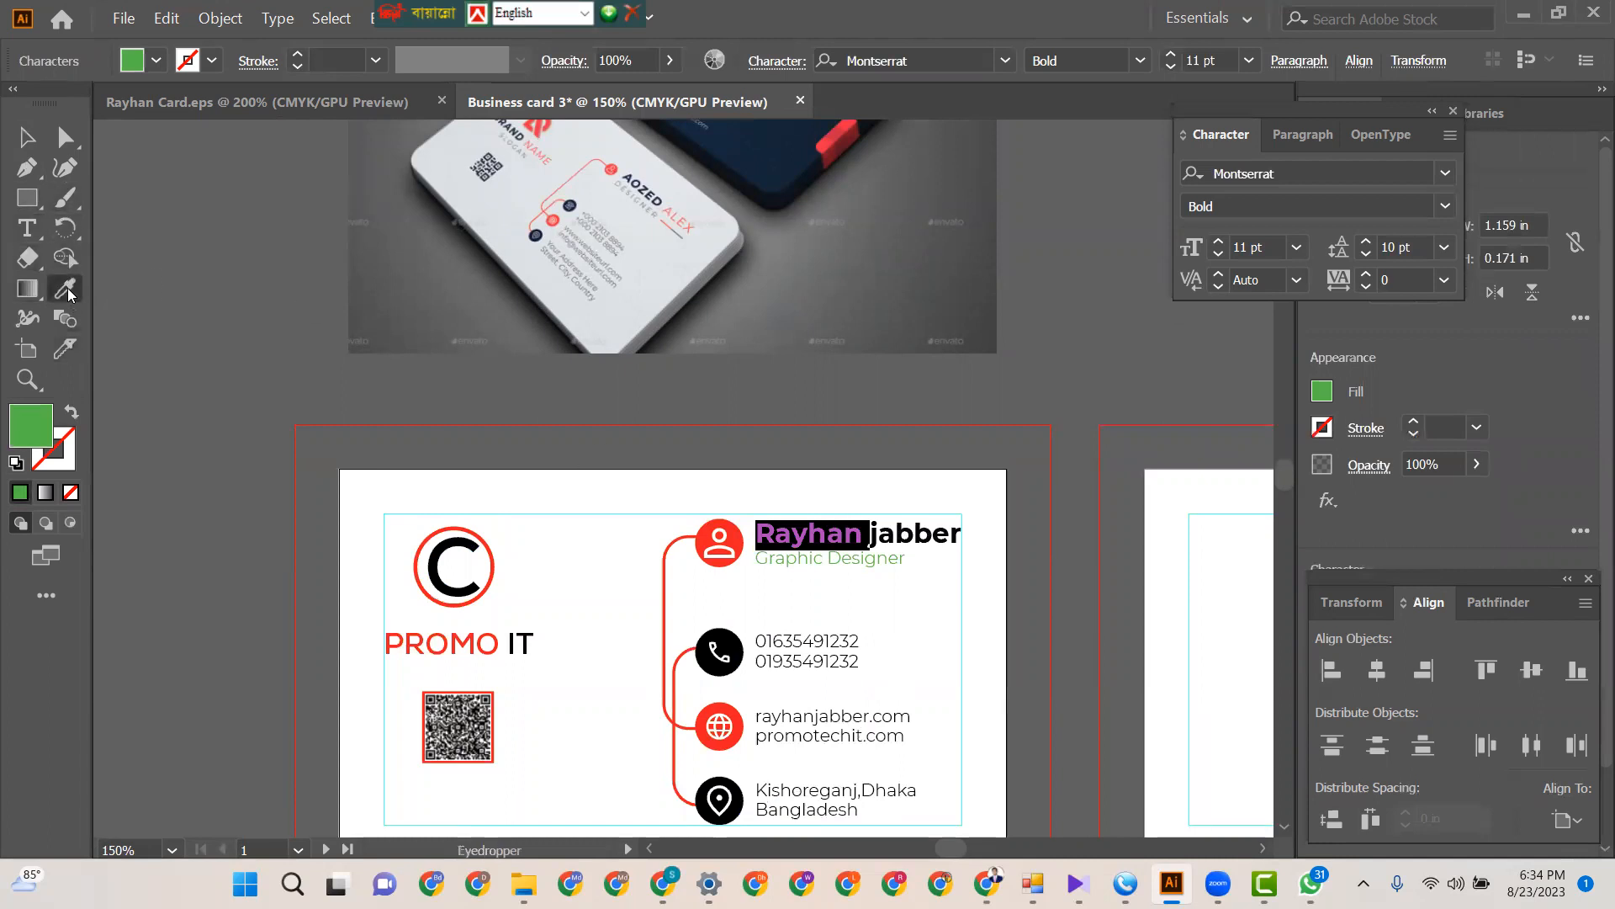
click(707, 530)
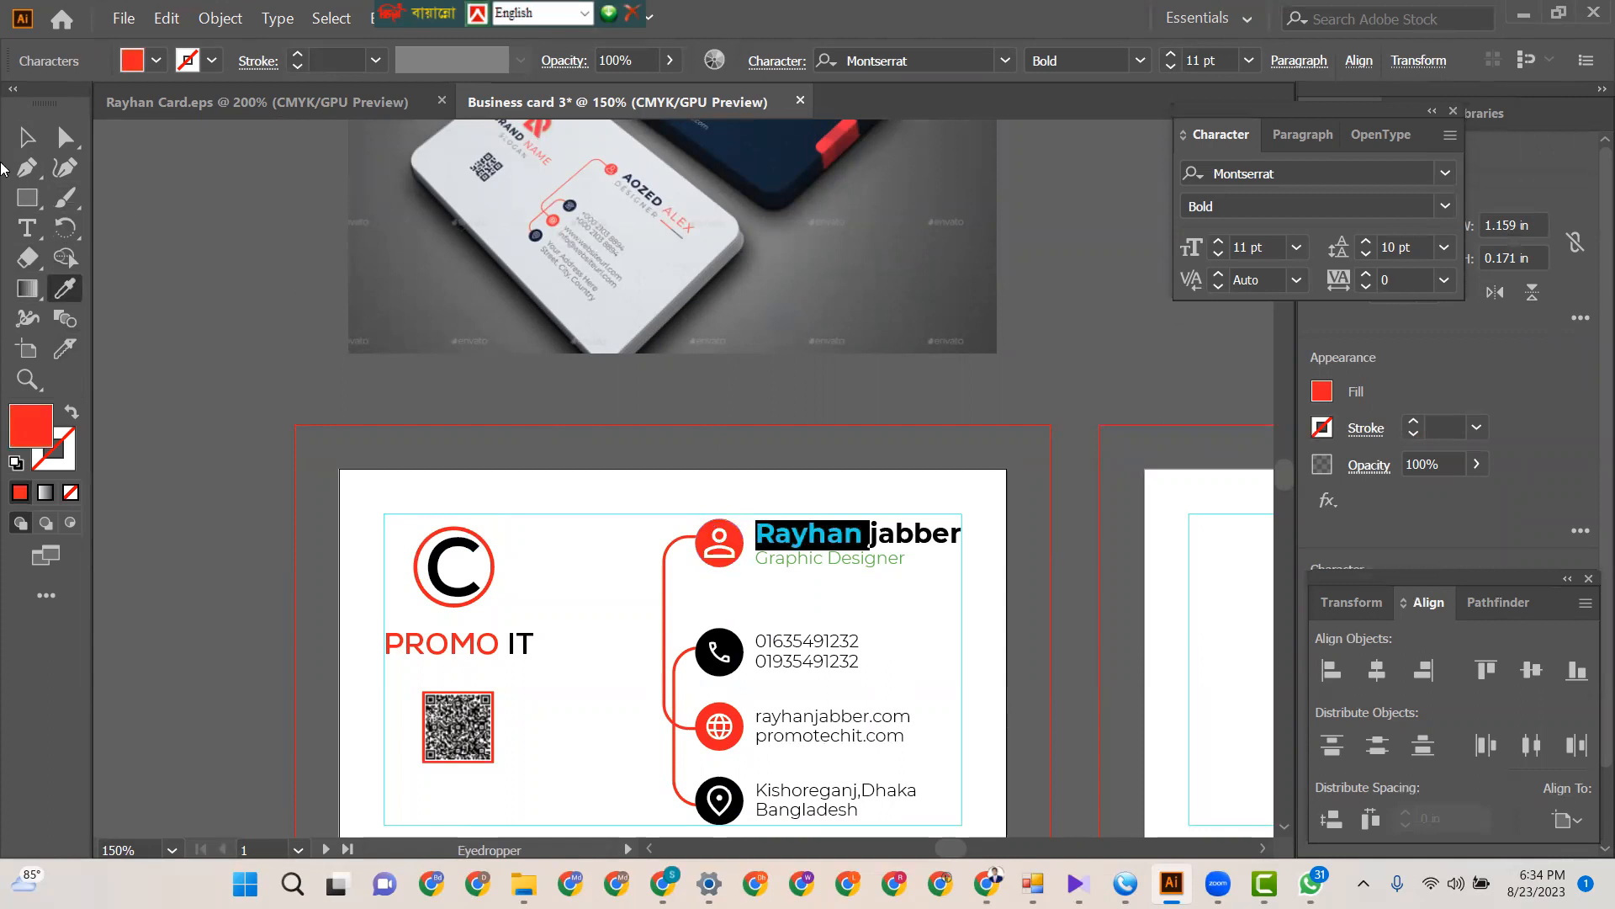
click(26, 139)
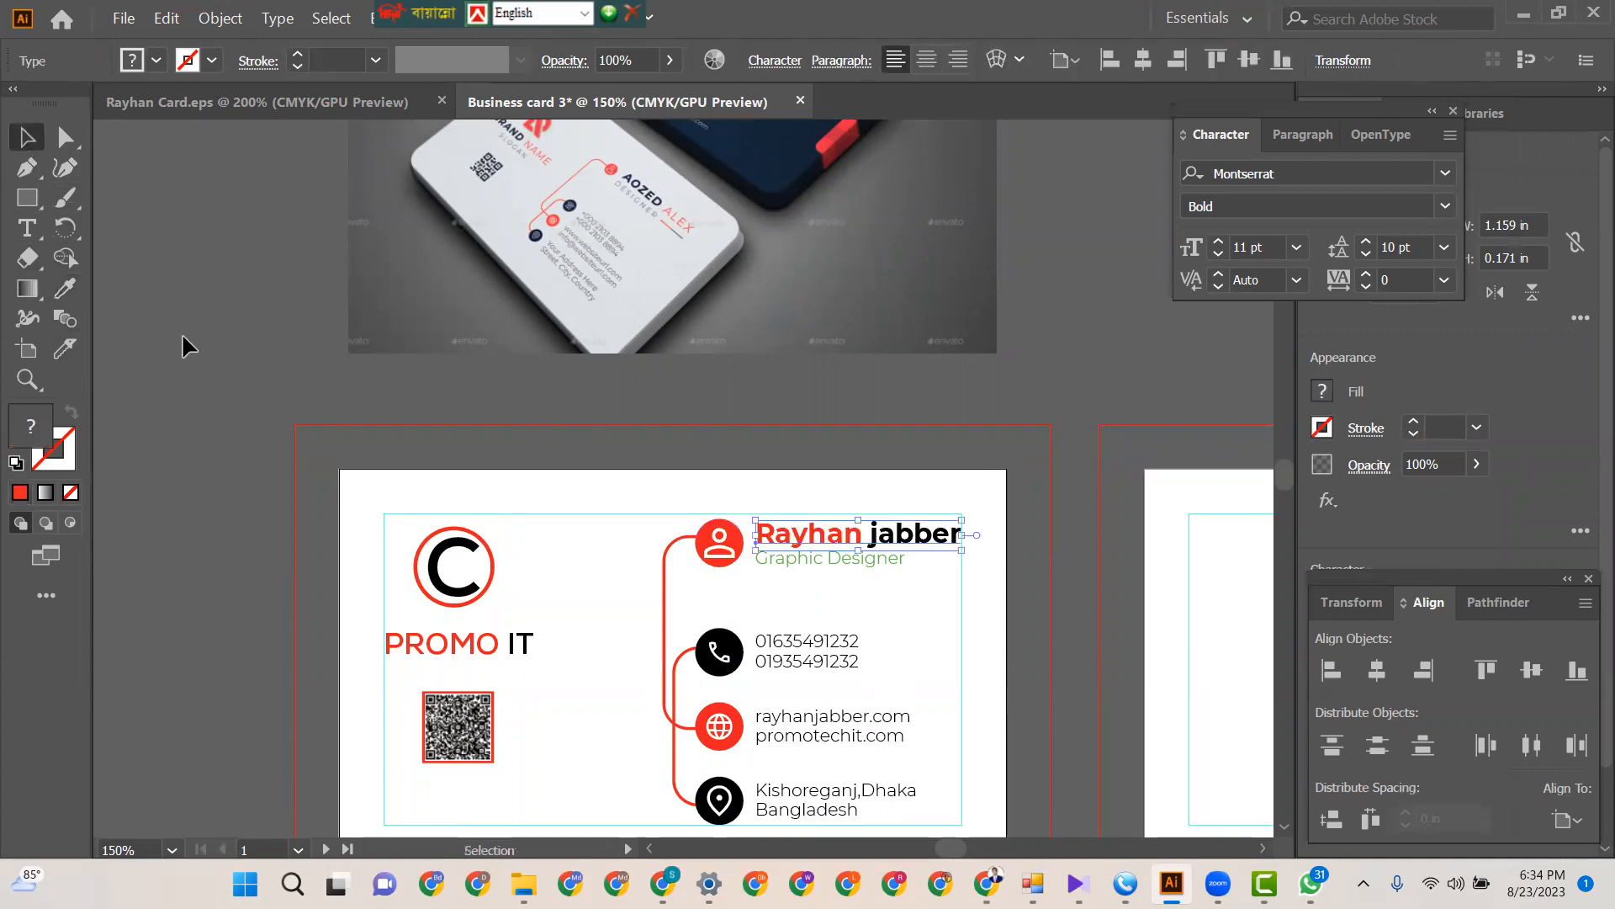
- Recolor the Graphic Designer job title with the red sampled from the globe icon's circle
click(807, 558)
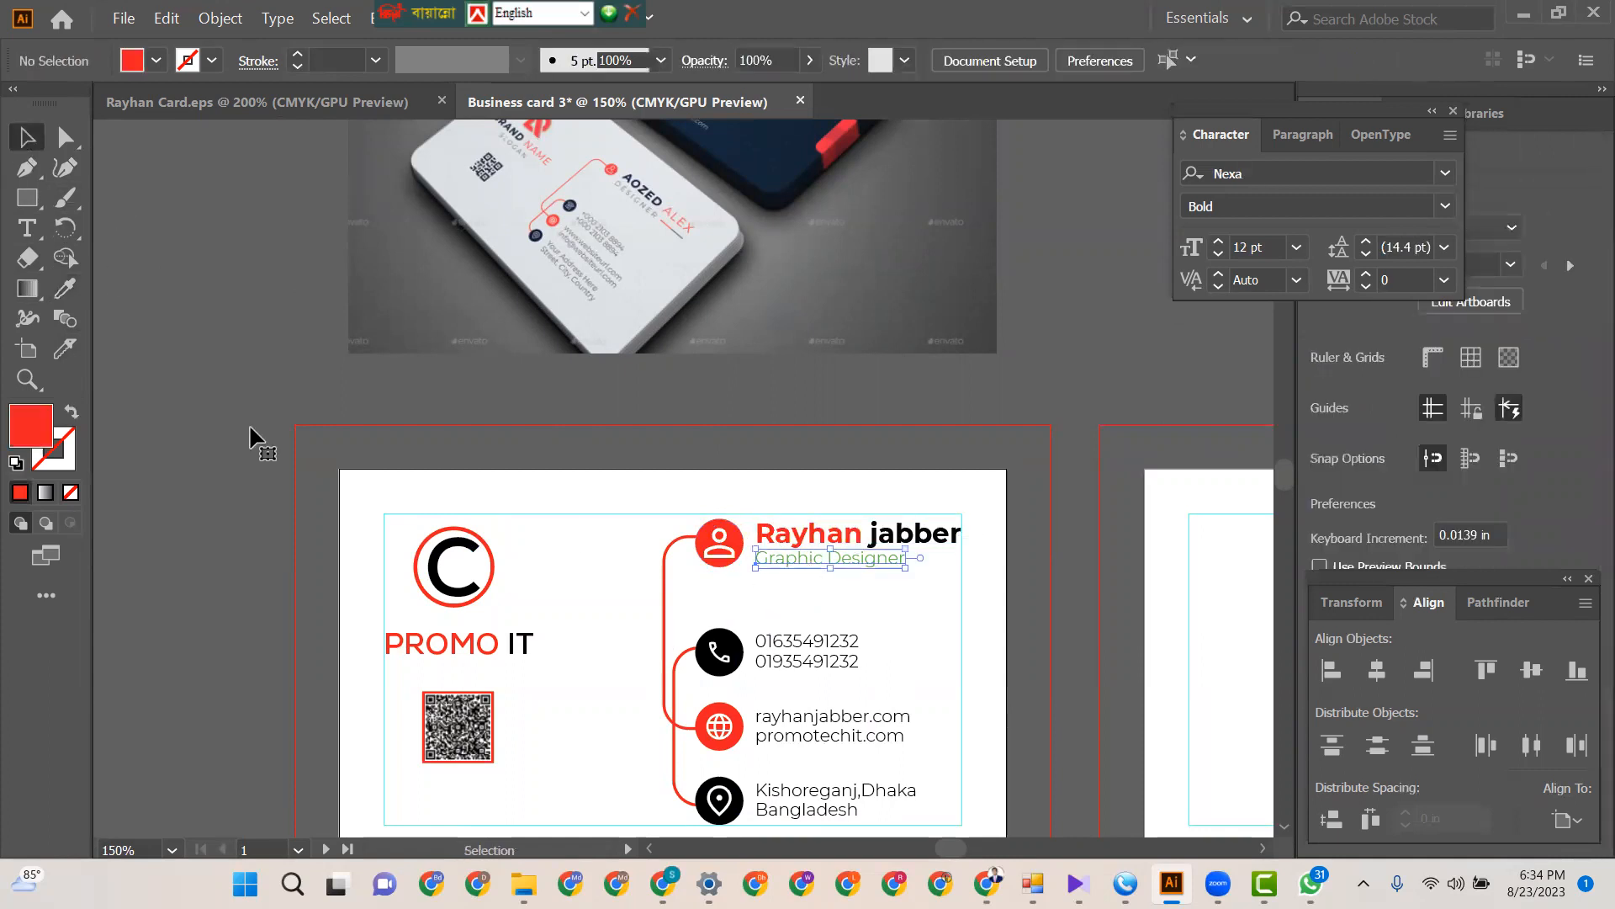
click(65, 288)
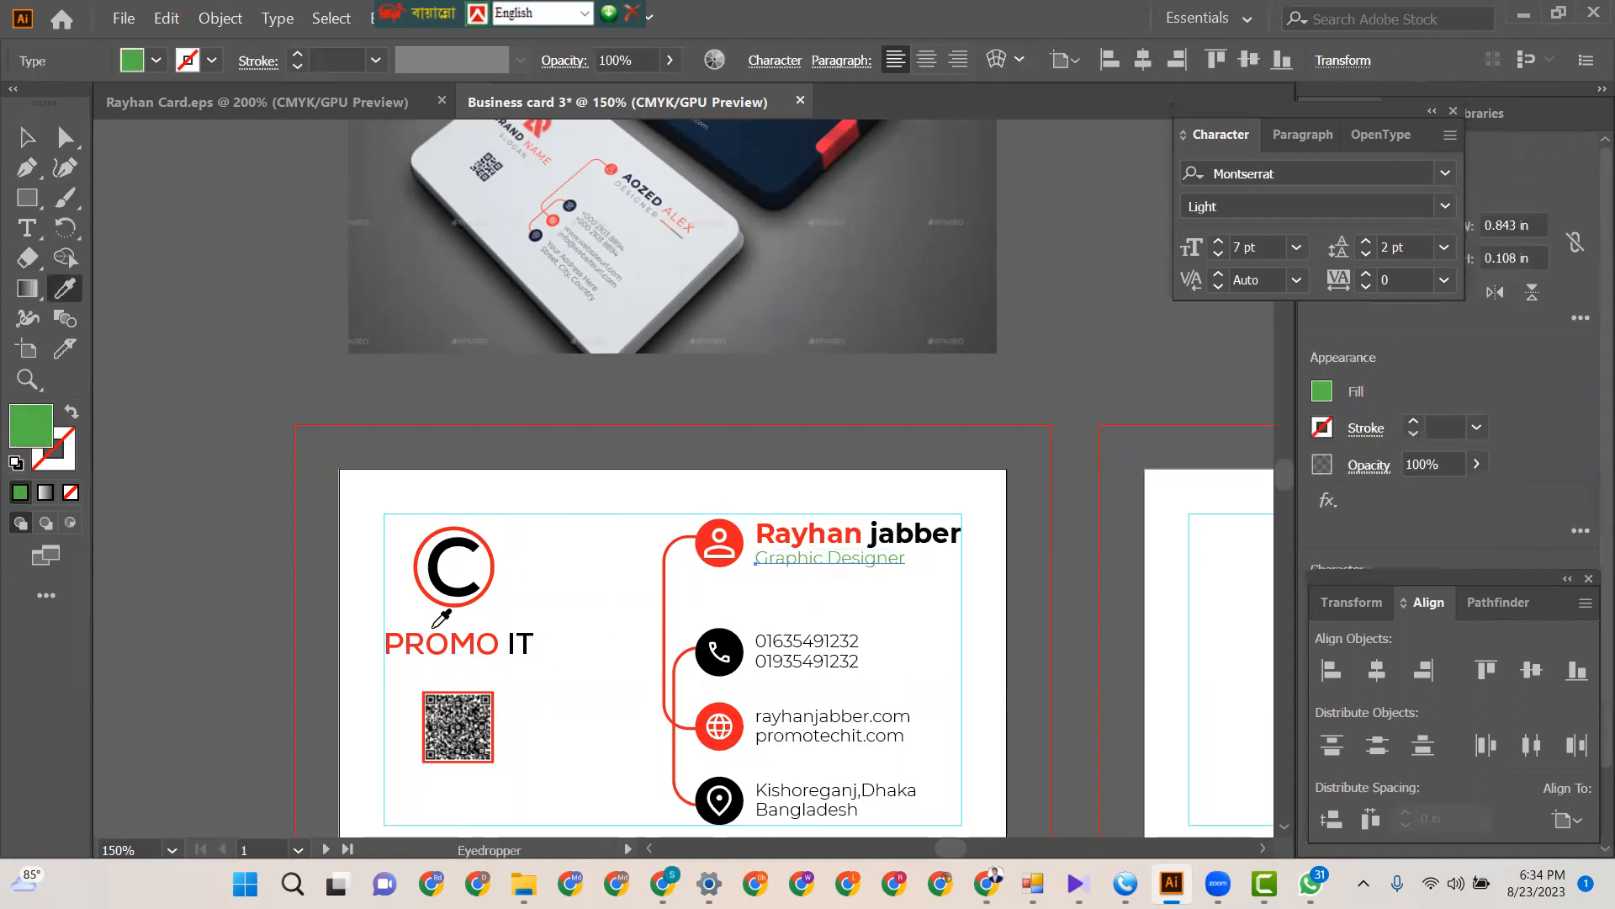
click(717, 708)
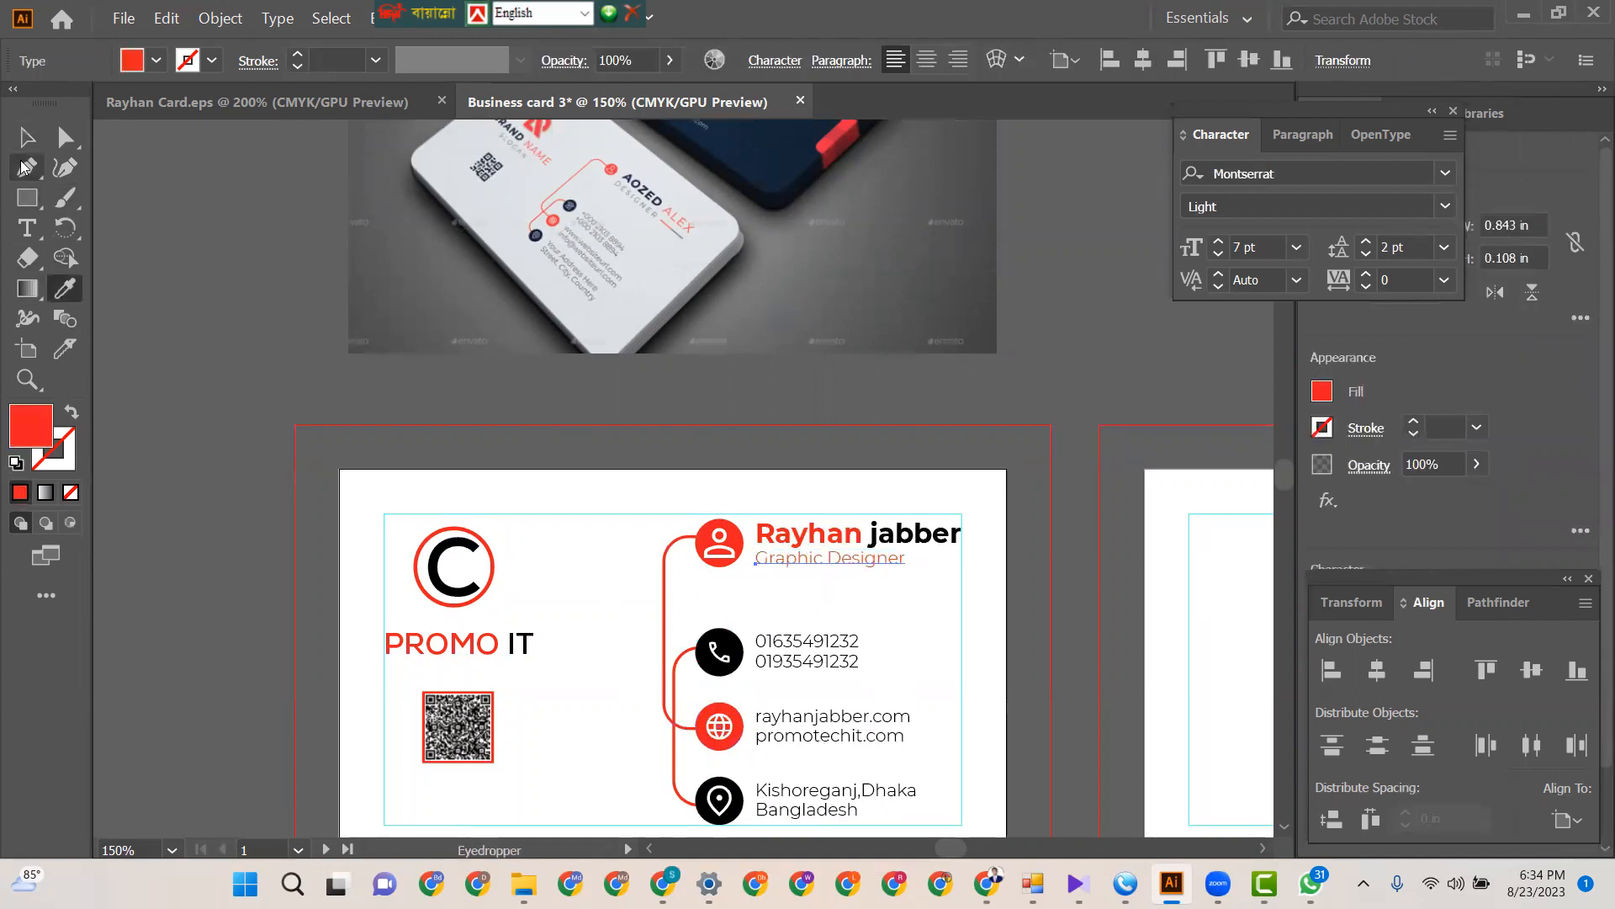
click(27, 137)
click(321, 342)
scroll(322, 341, down, 1)
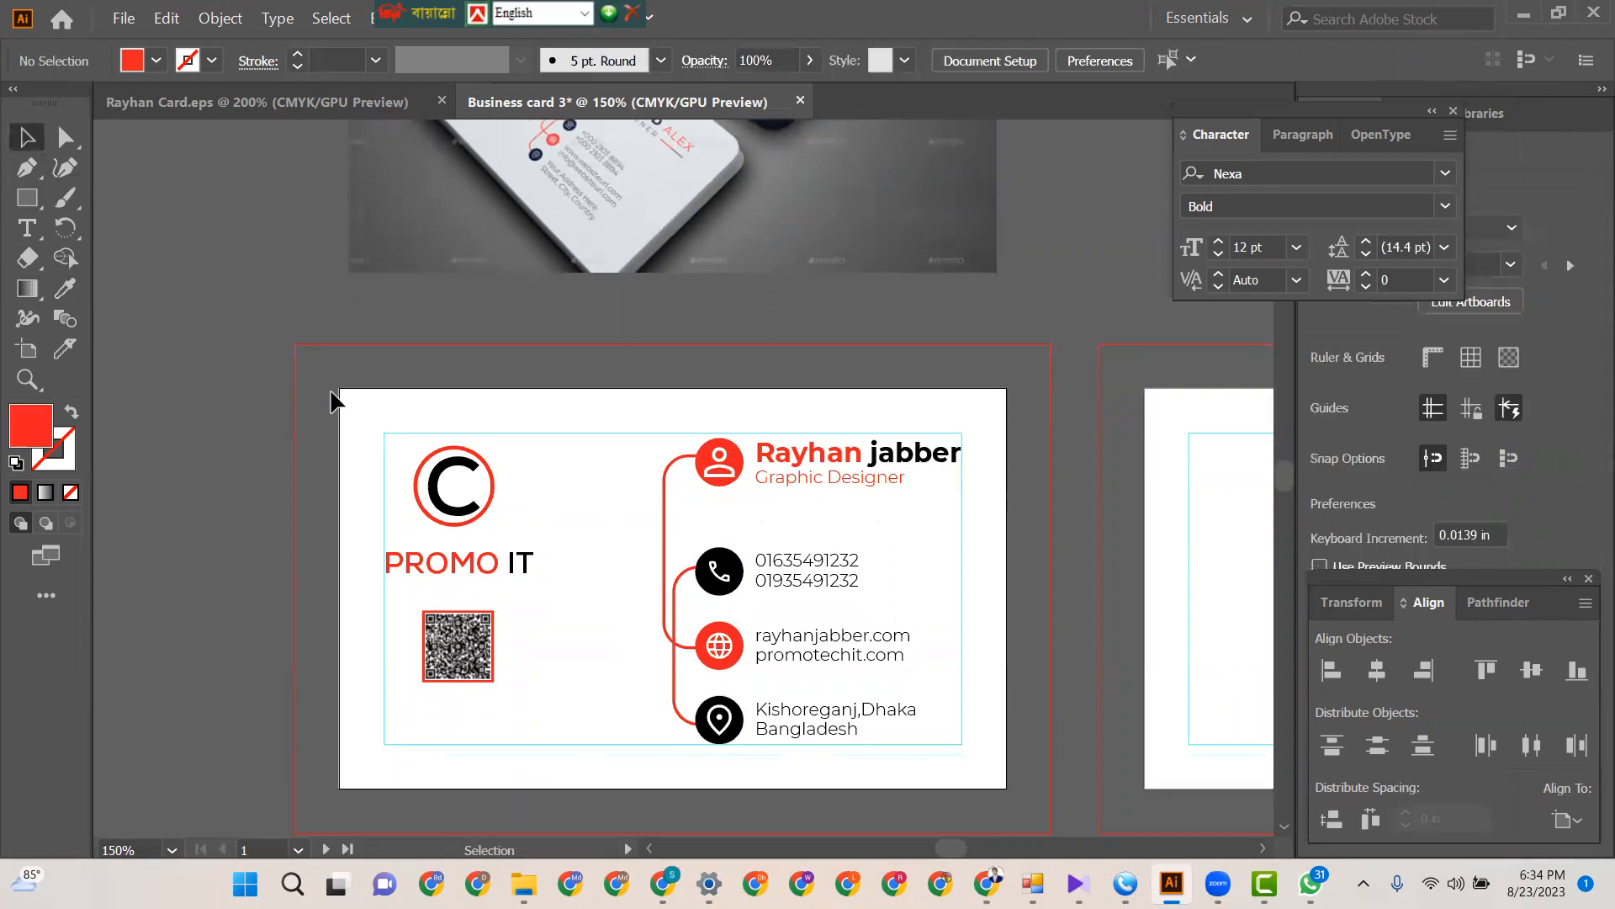
- Draw a horizontal line segment about 0.097 in long just after the Graphic Designer job title
scroll(330, 387, up, 3)
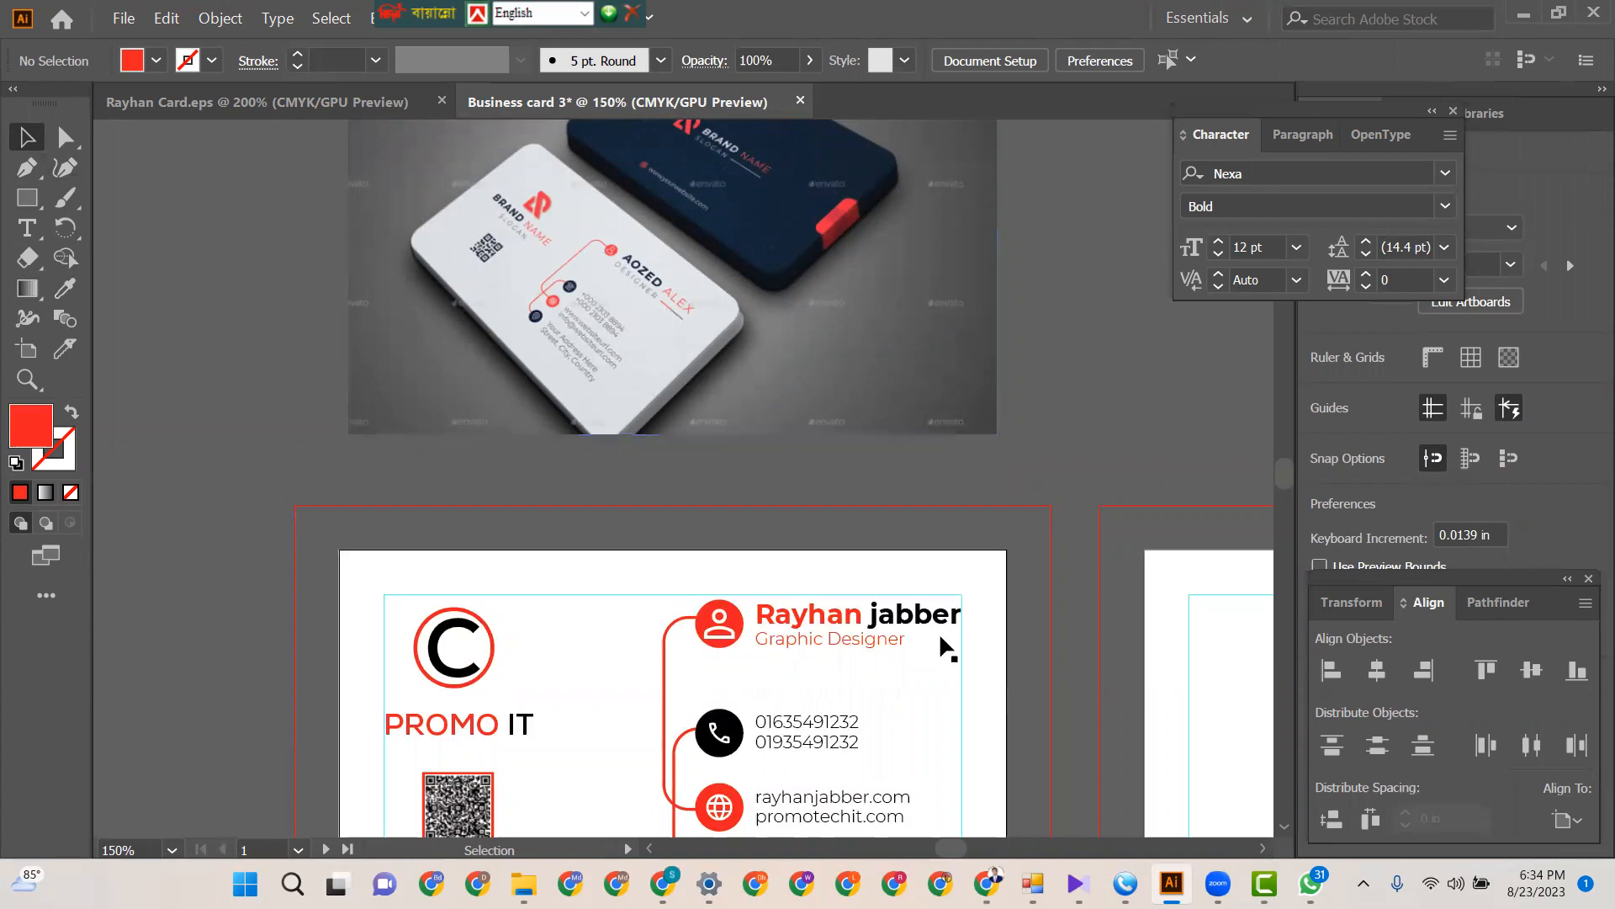
click(29, 205)
drag(52, 216, 113, 314)
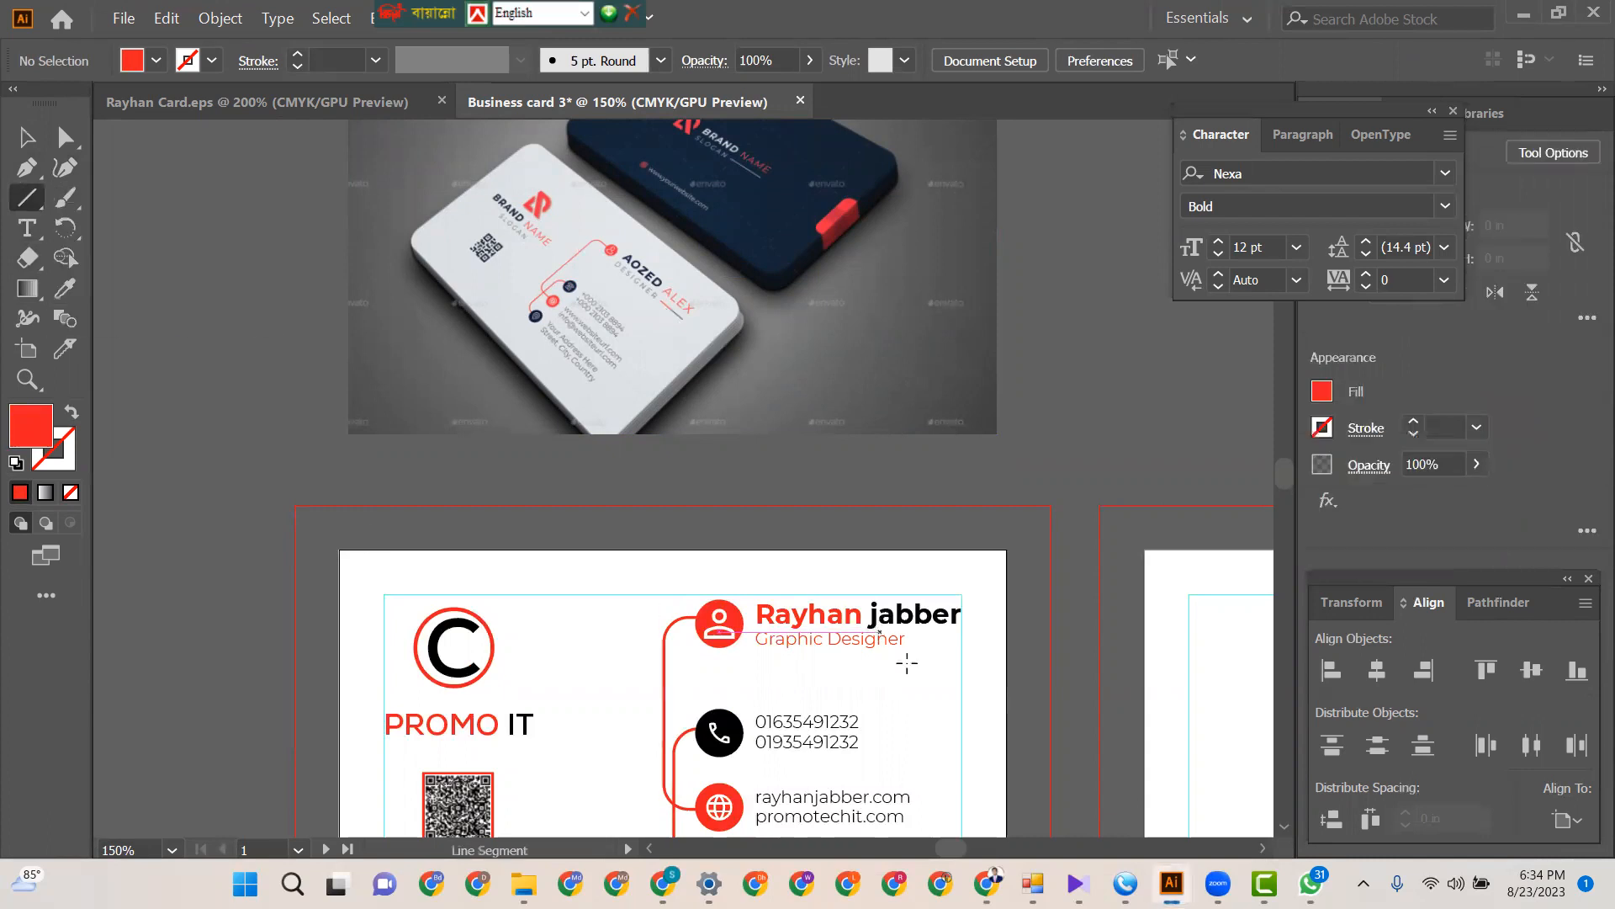
key(ctrl+=)
key(ctrl+=)
key(ctrl+=)
key(ctrl+=)
key(ctrl+=)
key(space)
drag(932, 634, 323, 200)
drag(1093, 803, 657, 404)
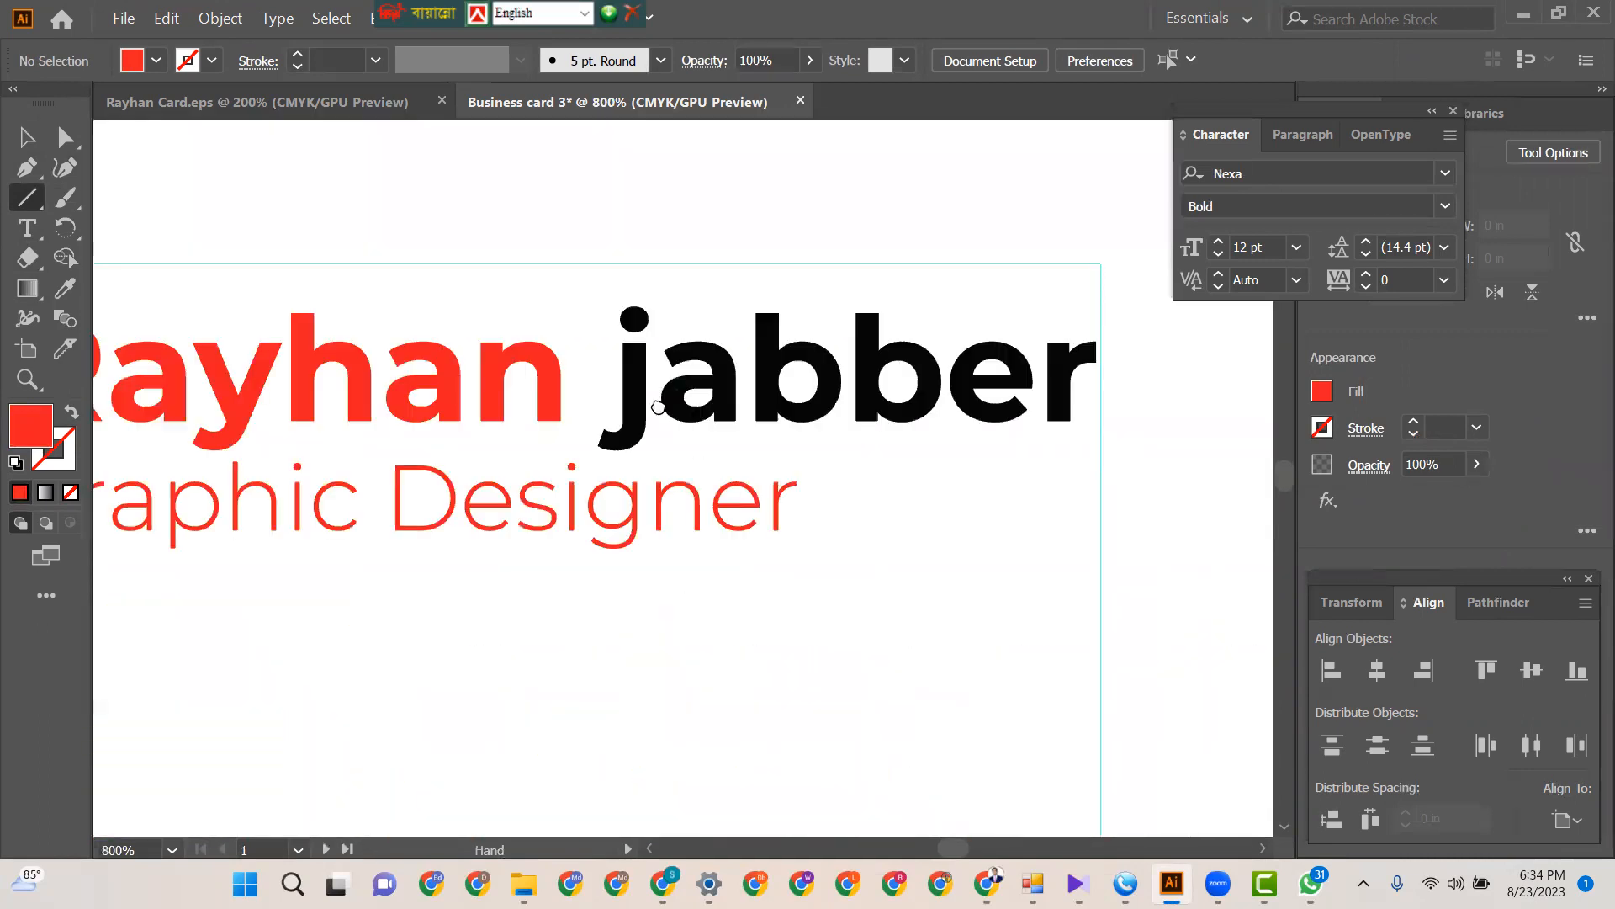
scroll(707, 545, down, 1)
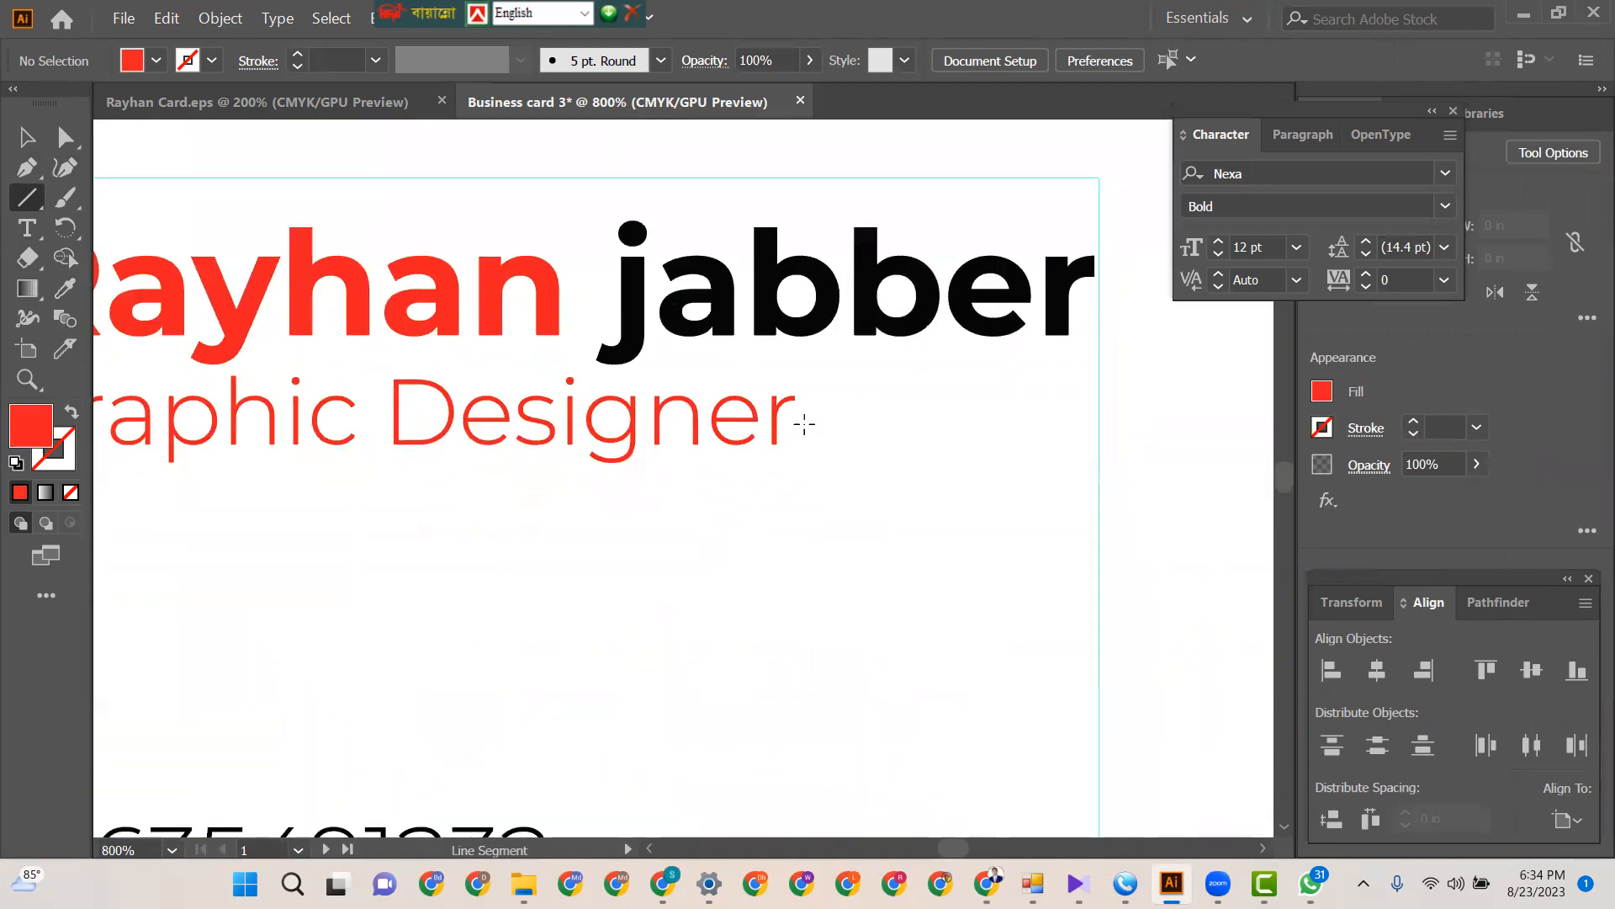
drag(805, 424, 897, 423)
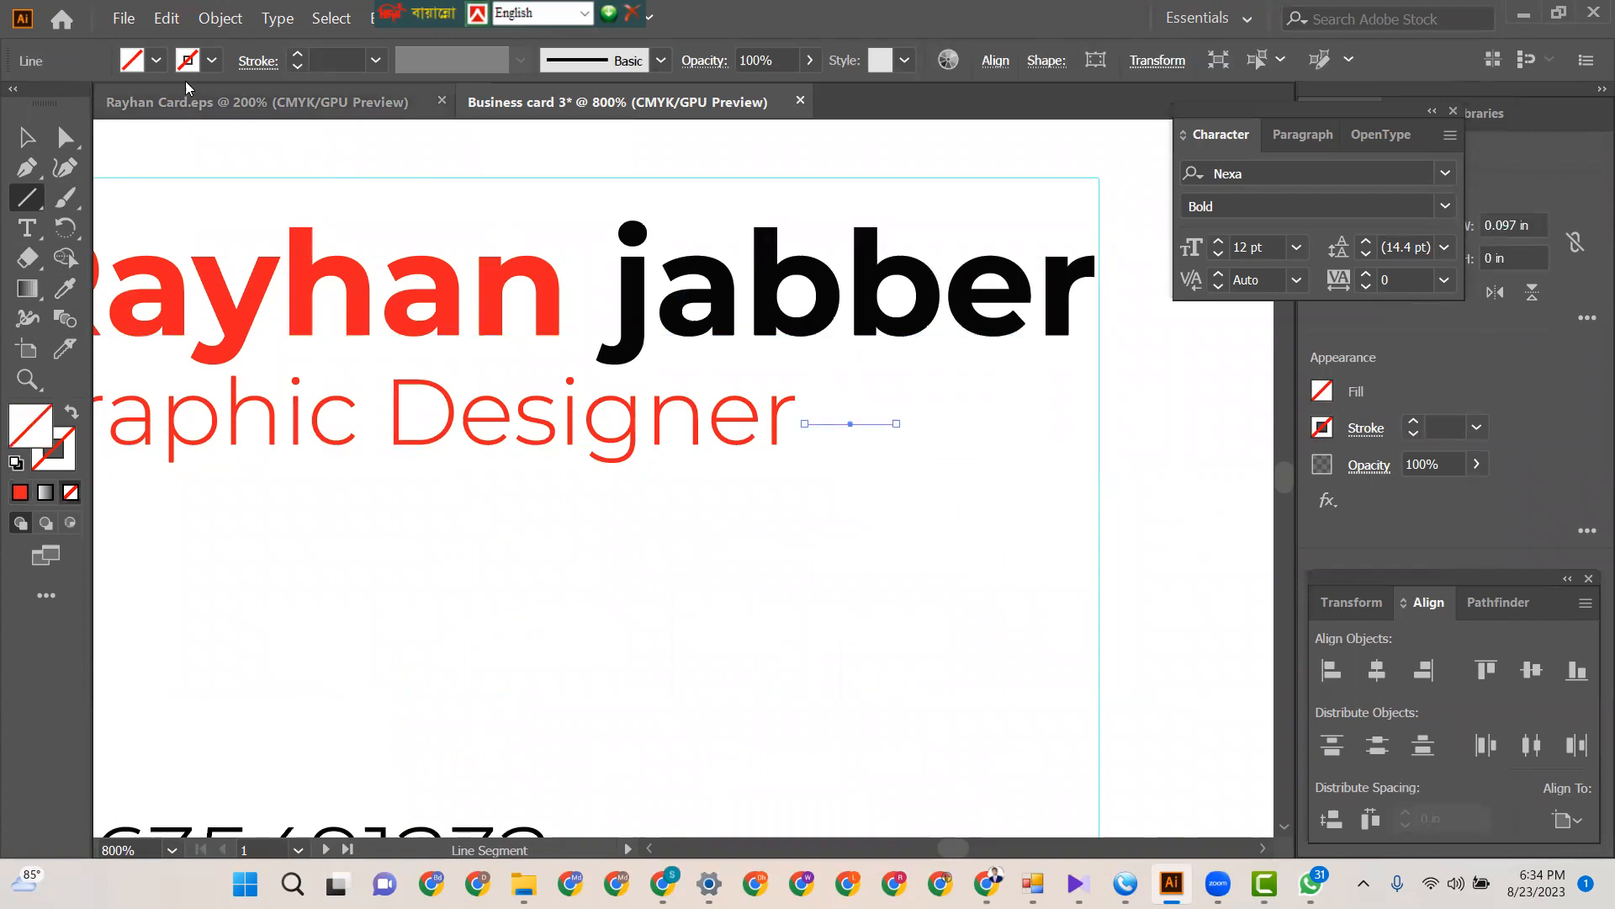
- Apply a dark red swatch to the stroke of the short line beside the job title
click(211, 63)
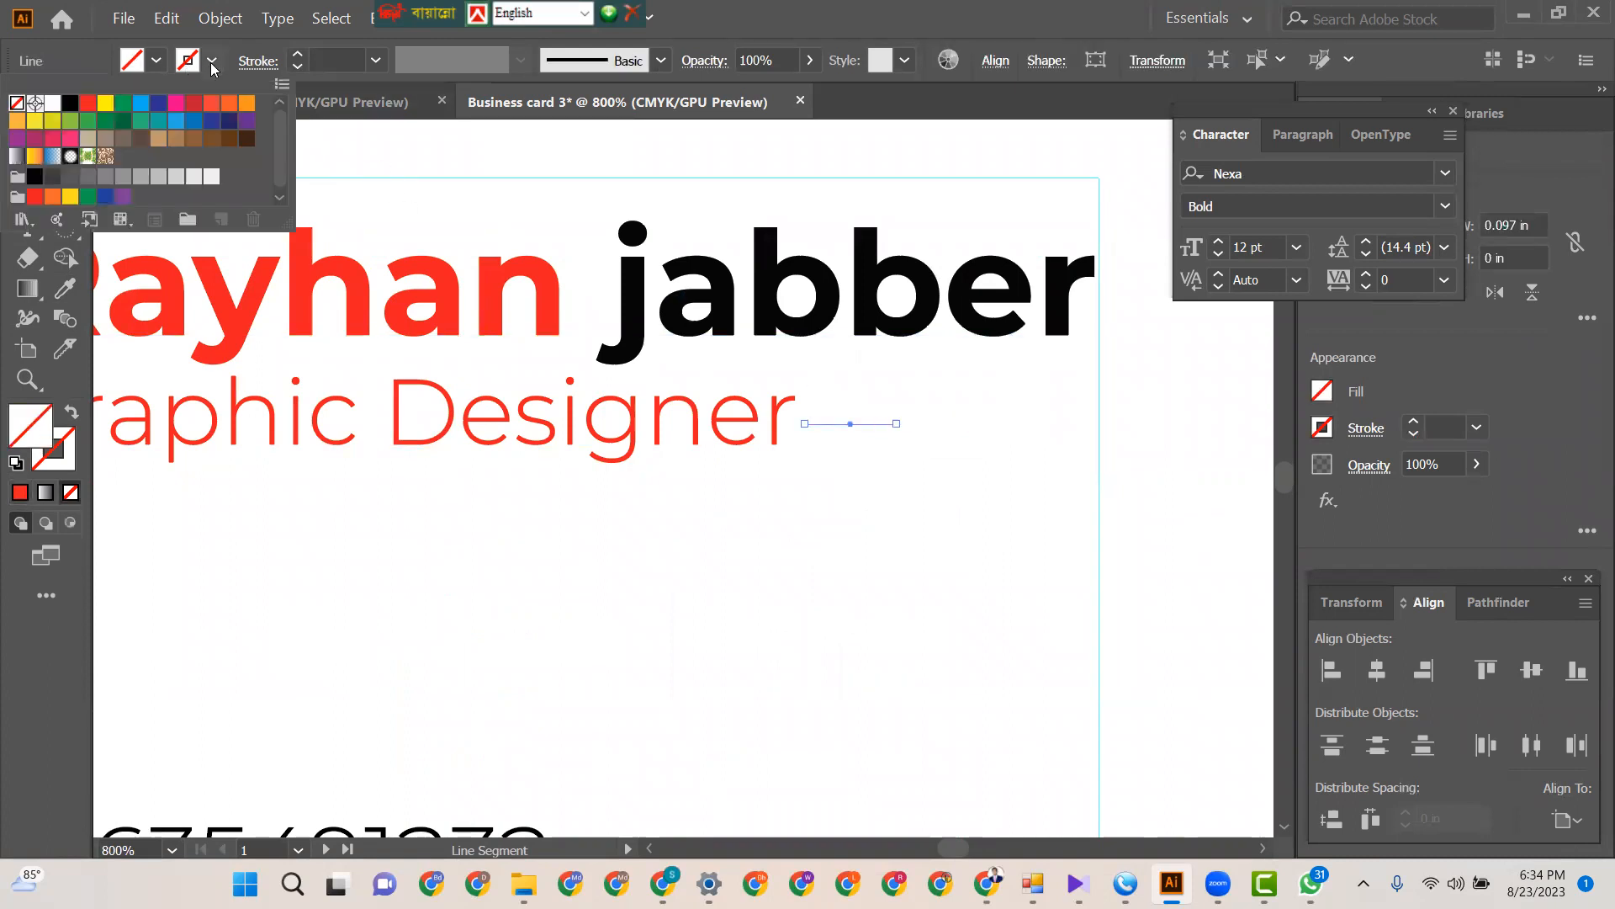
click(193, 102)
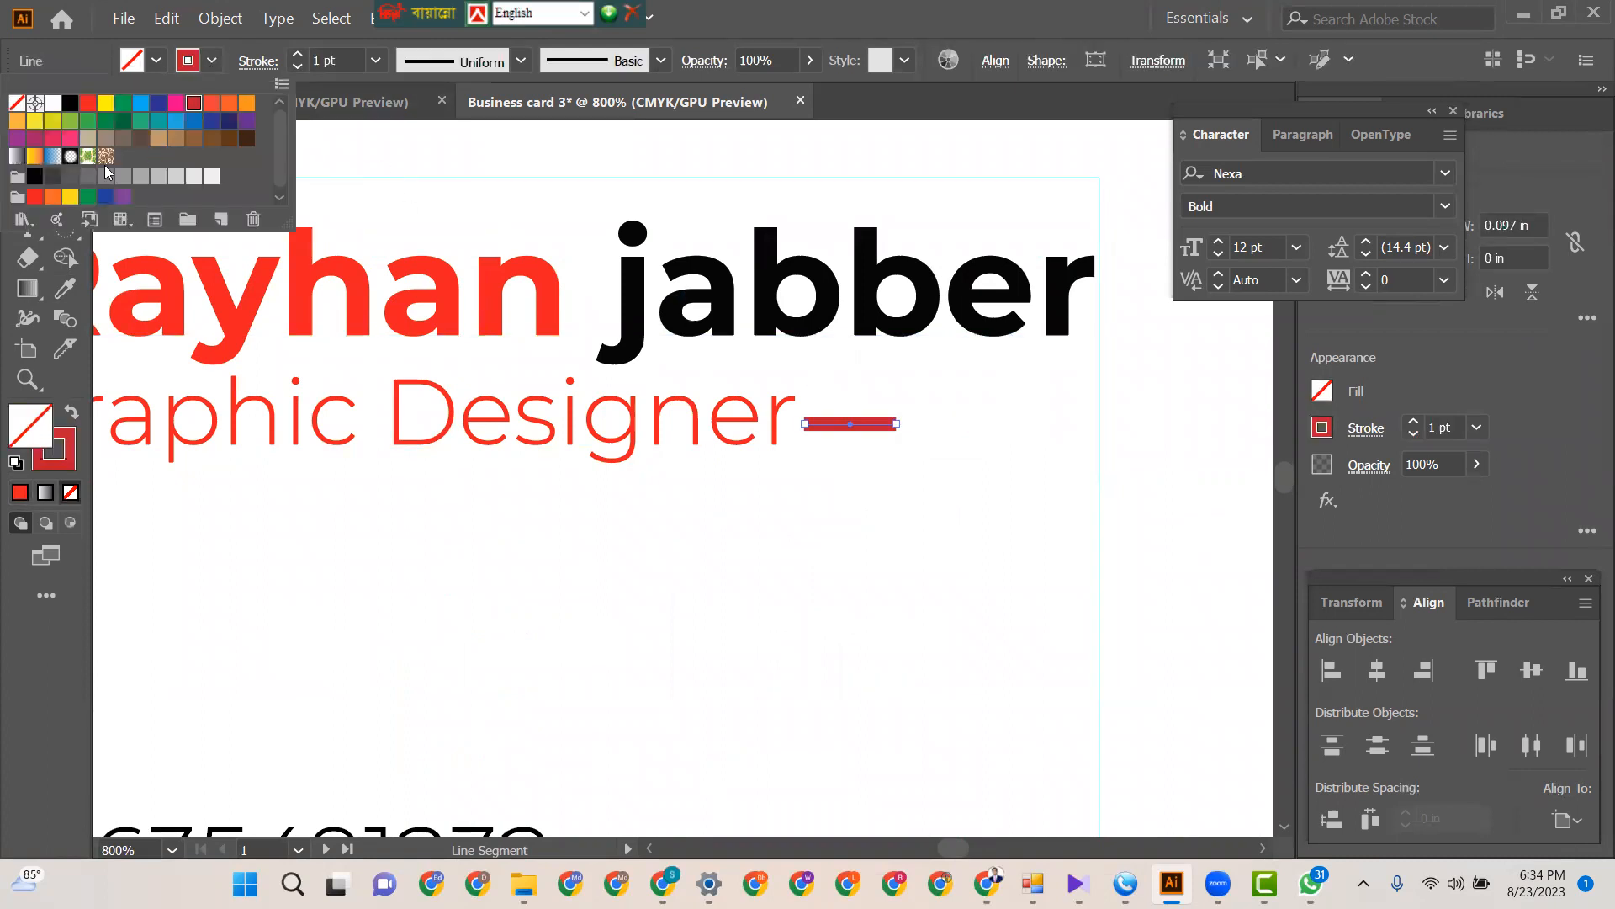
click(389, 155)
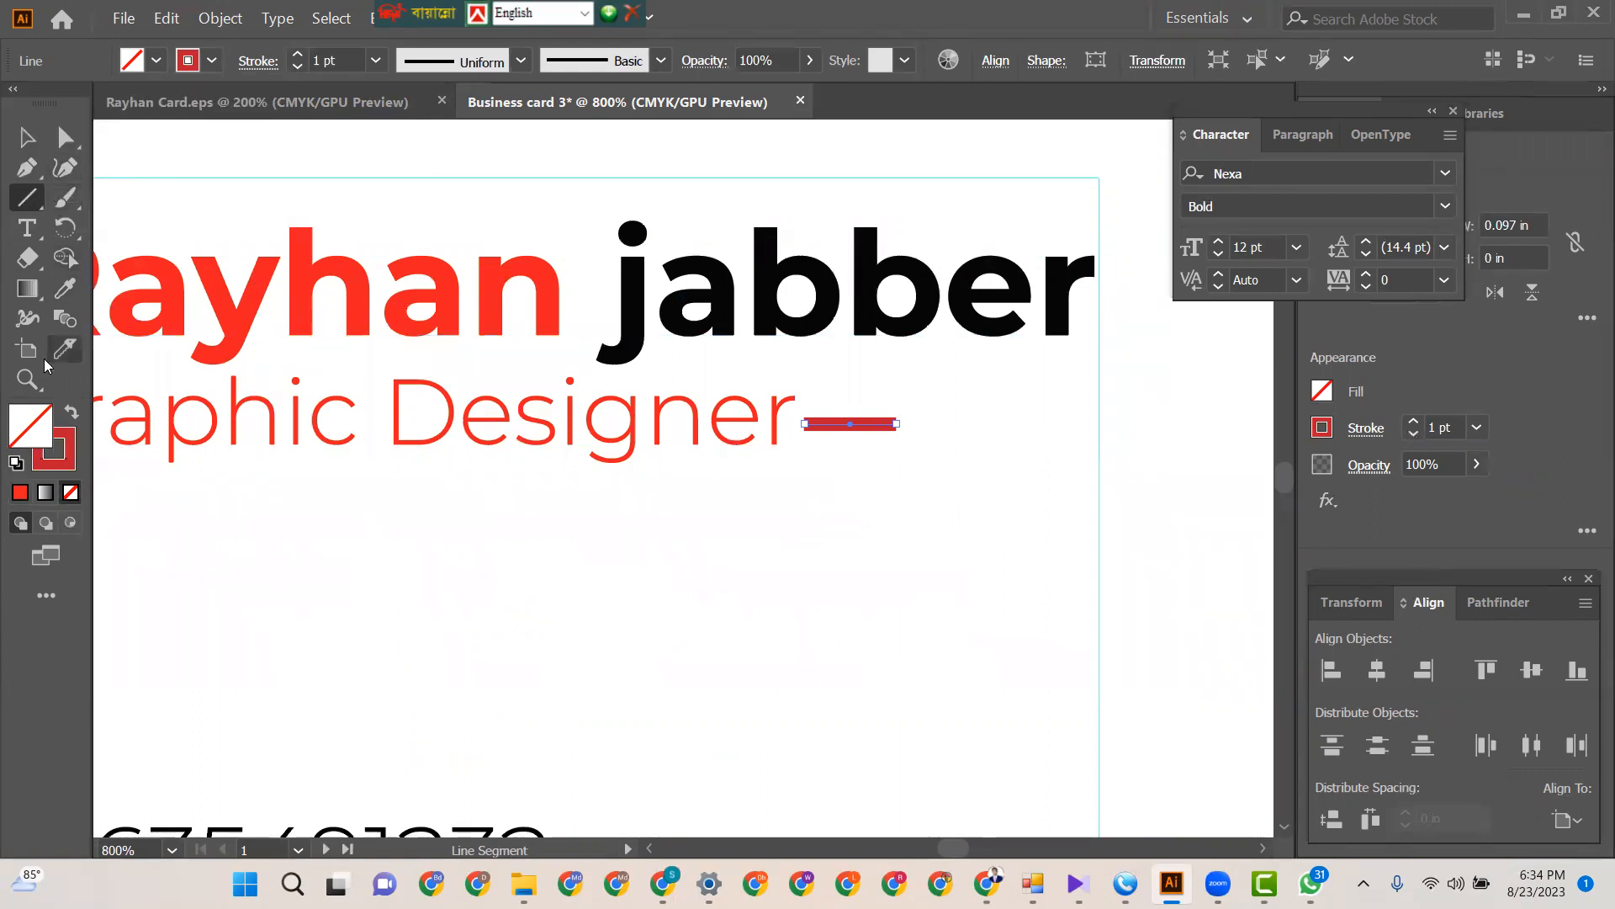
- Sample the red of the first name in the contact block and use it as the short line's stroke color, without a fill
click(65, 288)
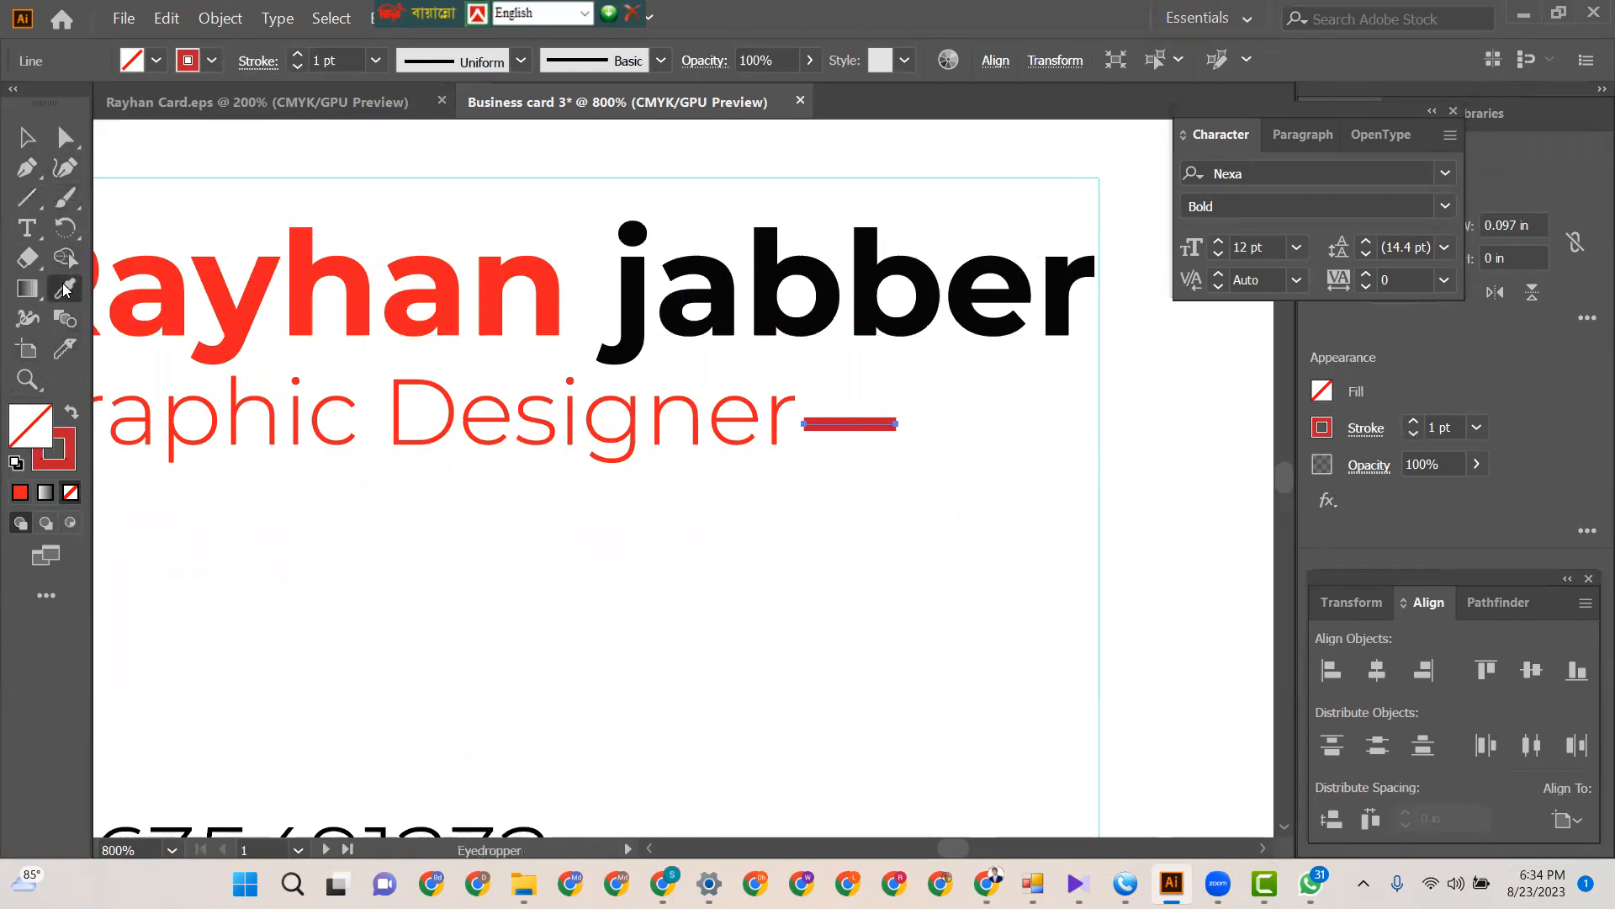
click(157, 258)
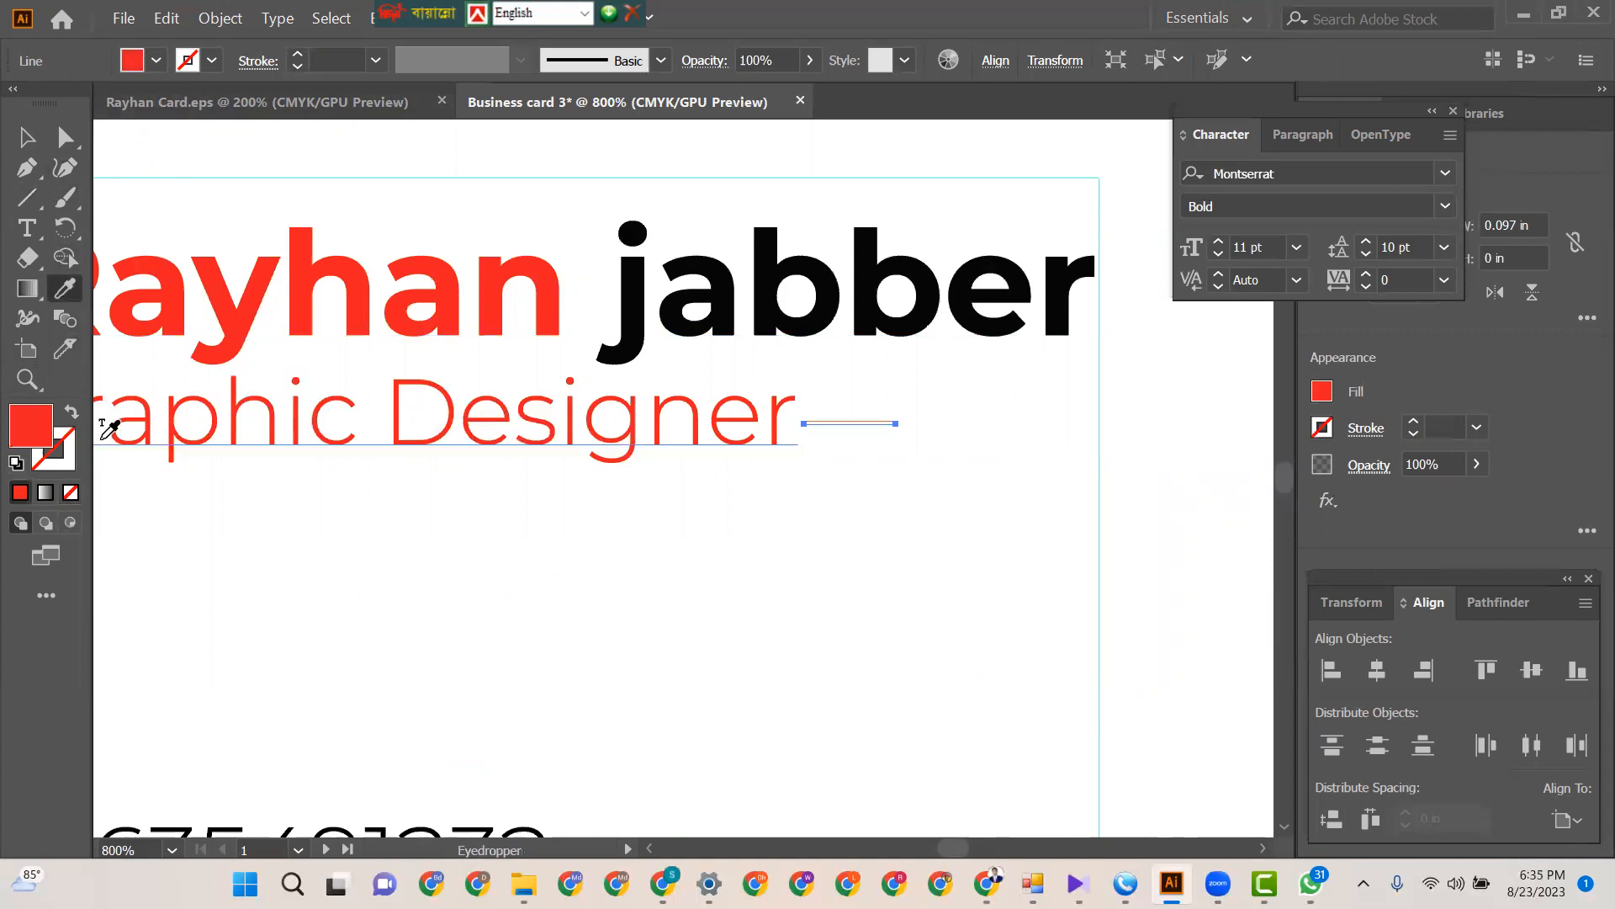
click(74, 415)
key(v)
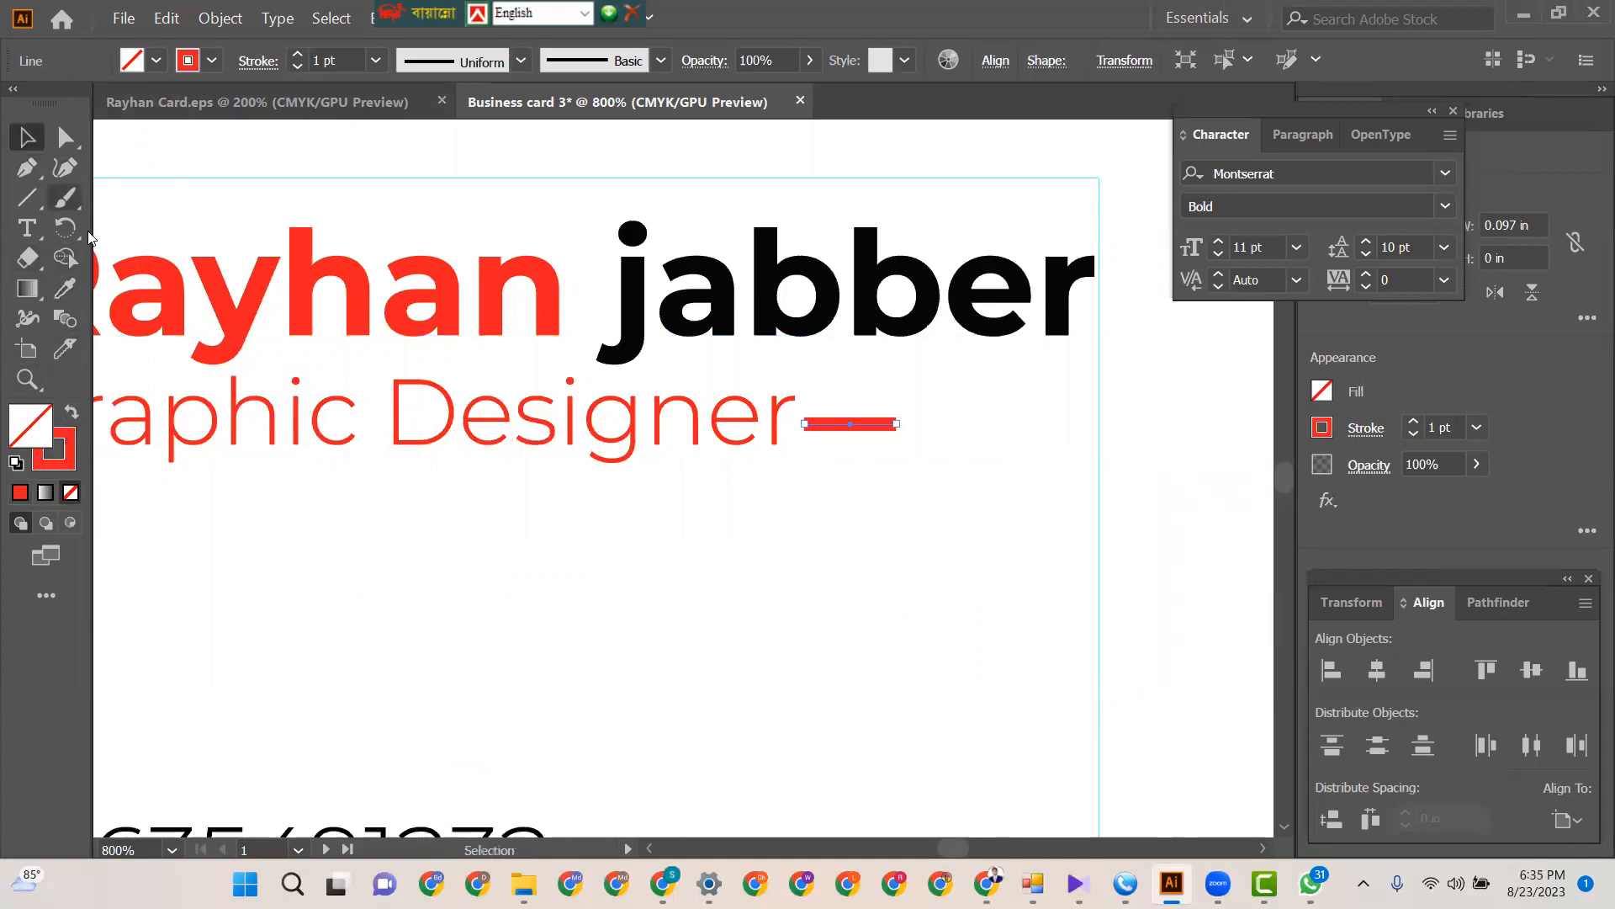
- Reduce the red line's stroke weight to 0.5 pt
click(297, 67)
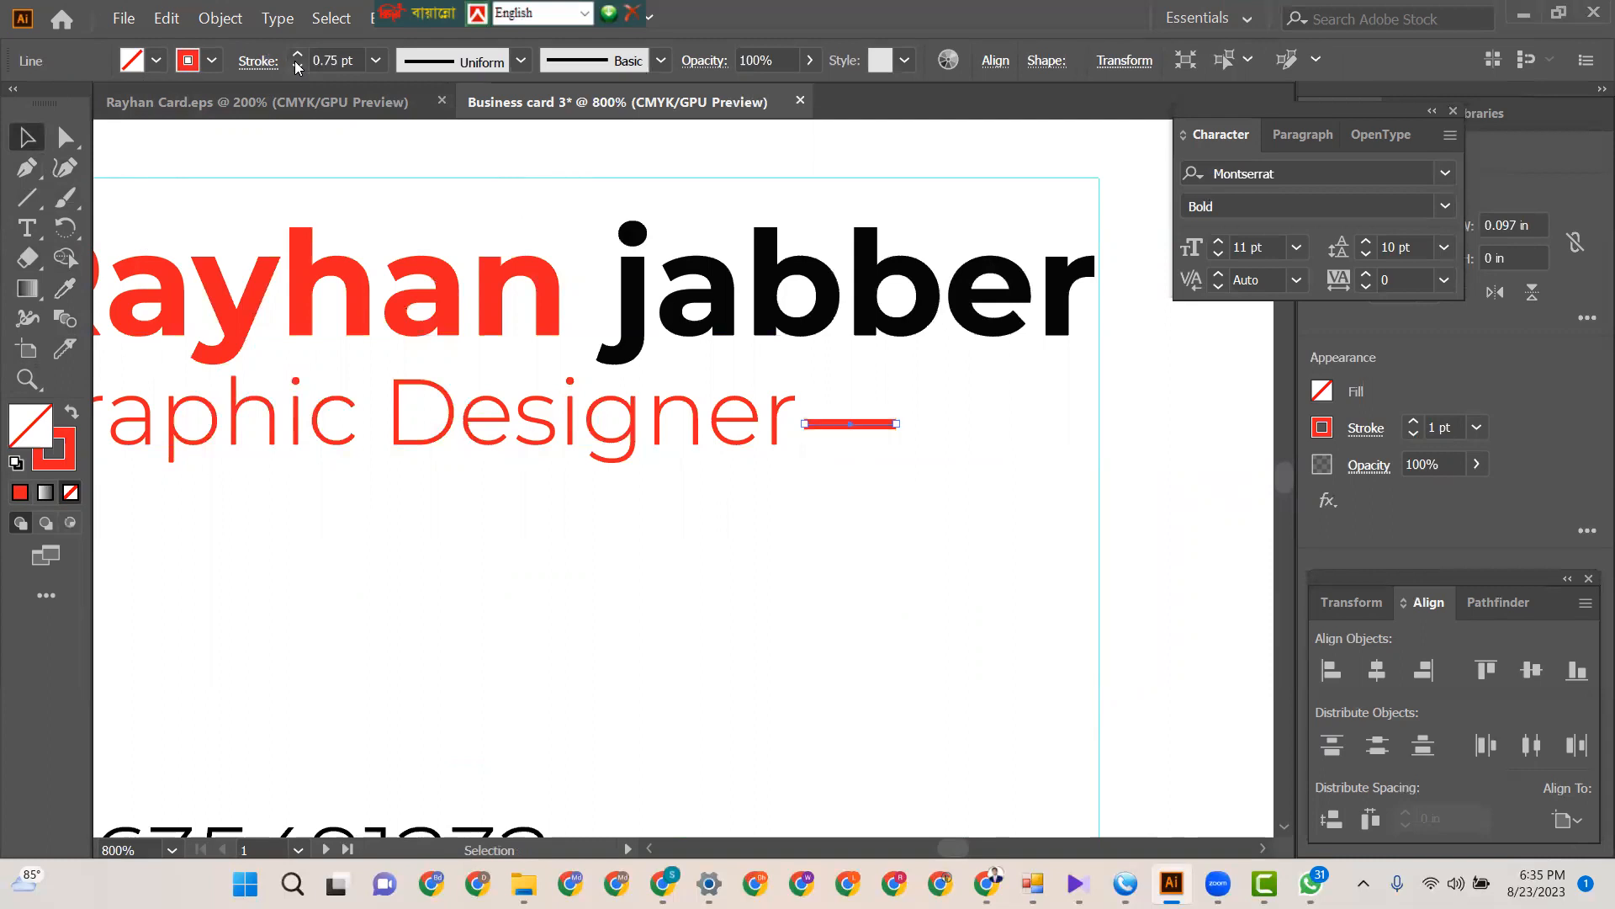
click(297, 67)
click(297, 67)
click(296, 52)
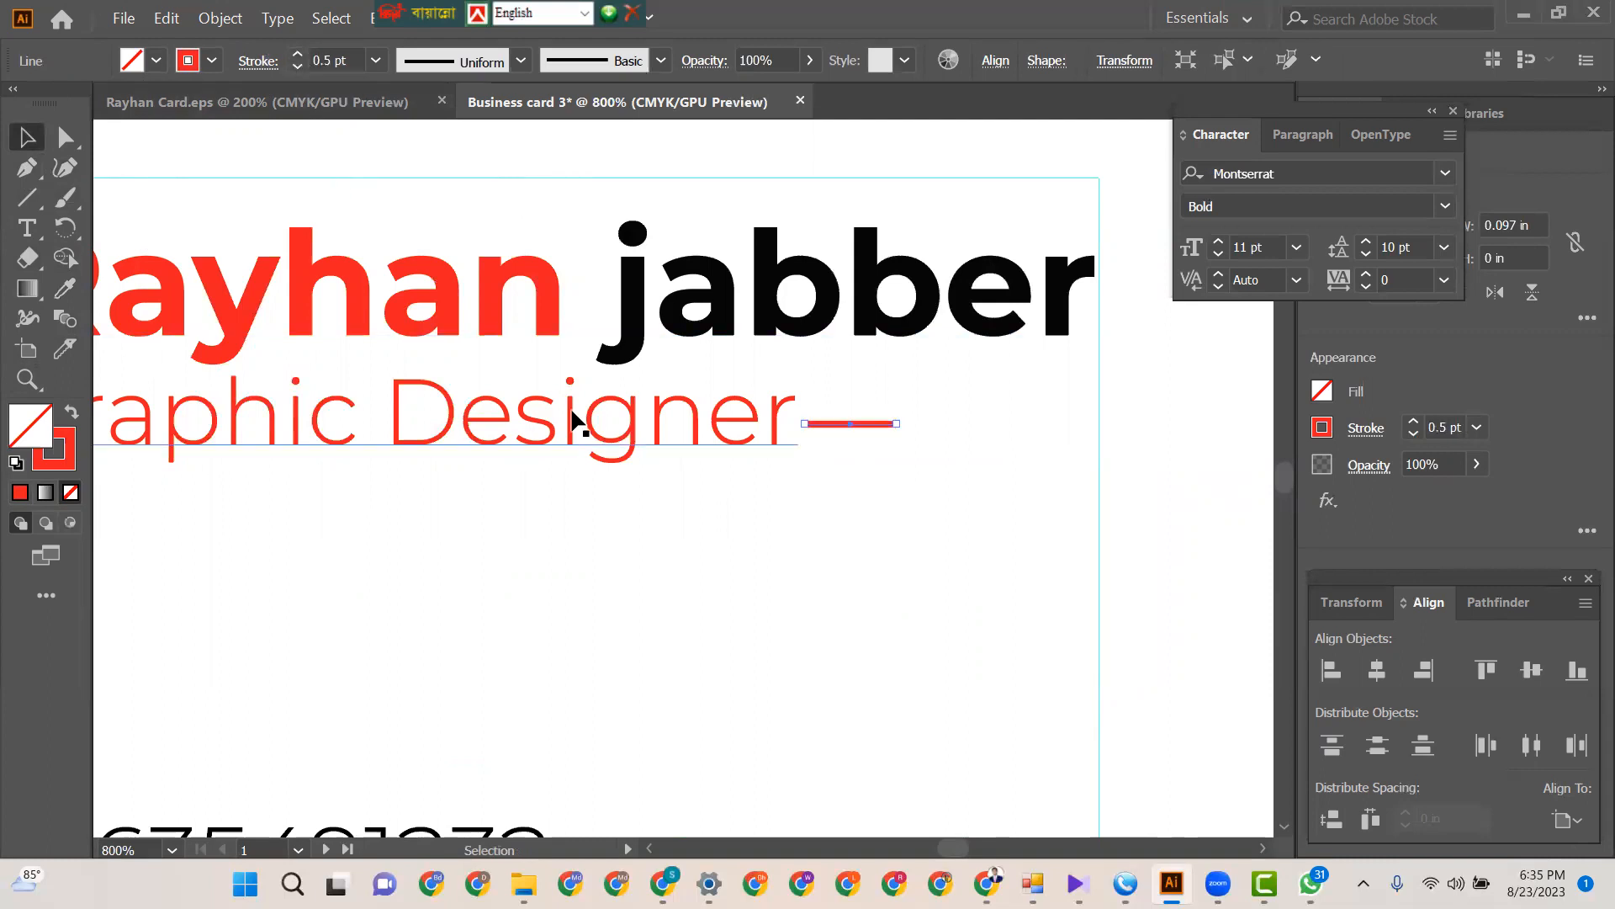
click(858, 487)
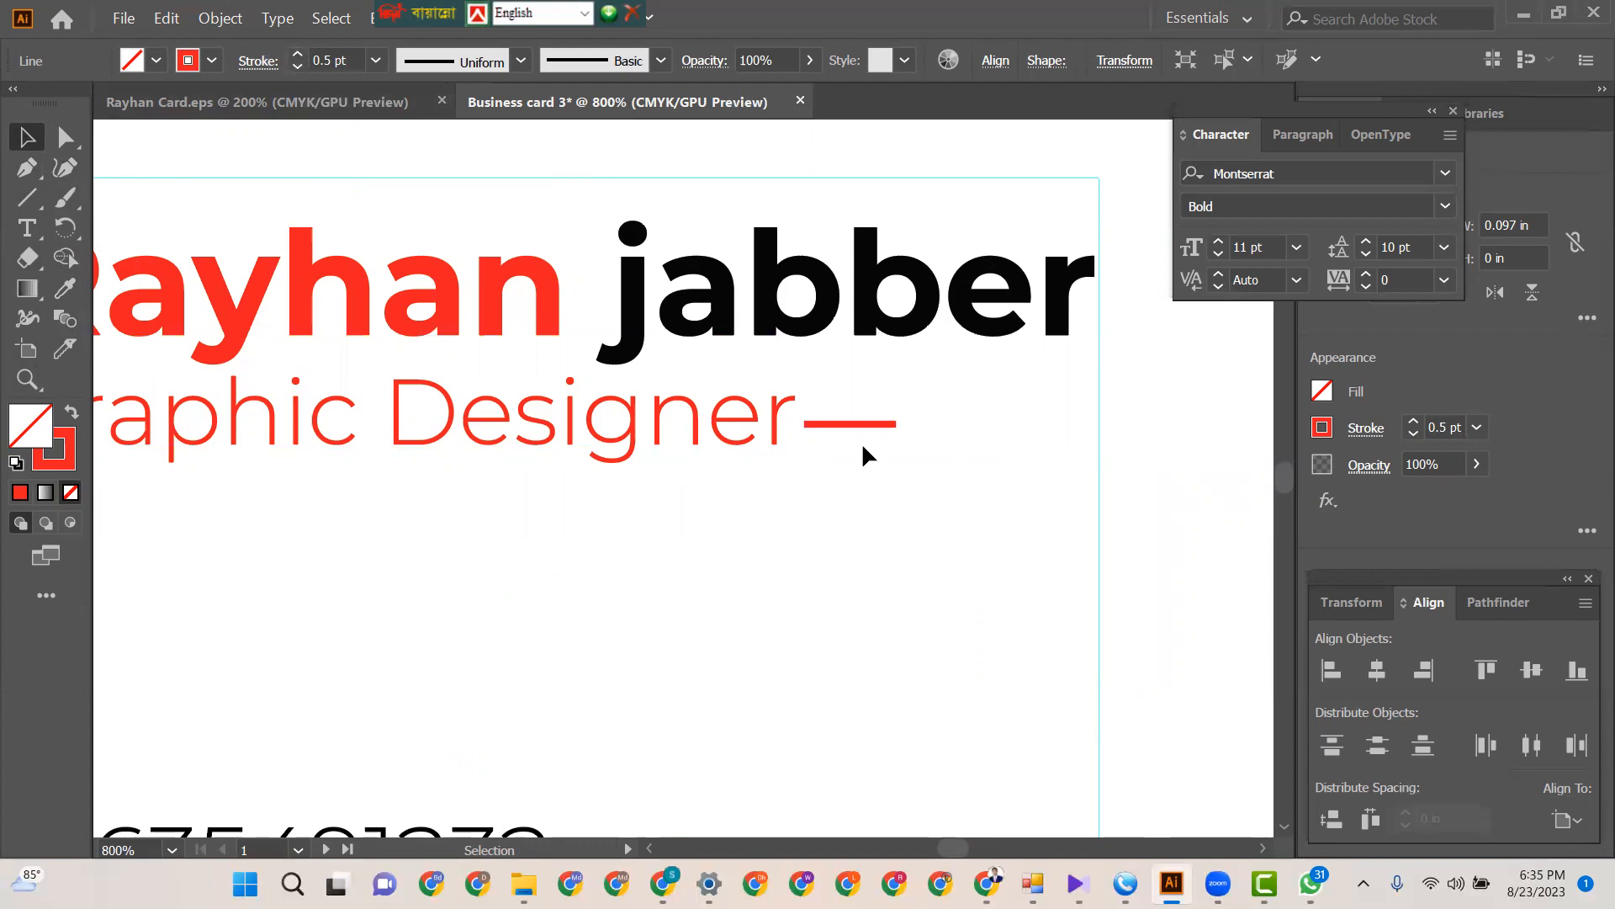
- Duplicate the red line horizontally so the copy overlaps the original and extends past its far end
click(859, 424)
drag(860, 424, 909, 422)
click(887, 522)
- Give the copied line a black stroke without a fill, using the color sampled from the last name
click(910, 425)
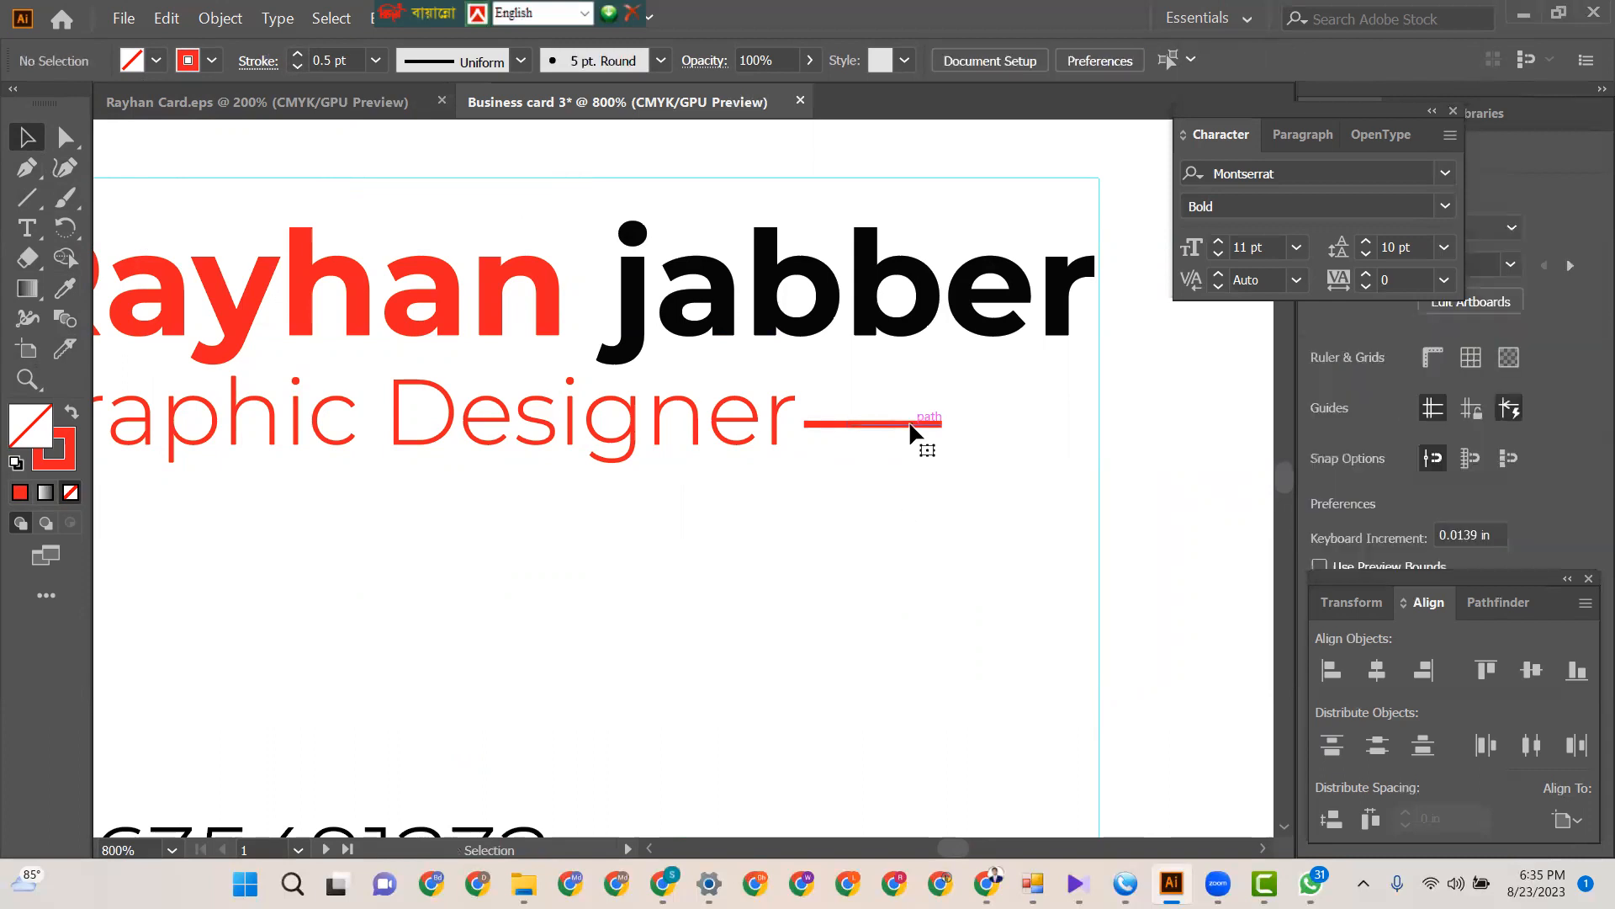
click(67, 288)
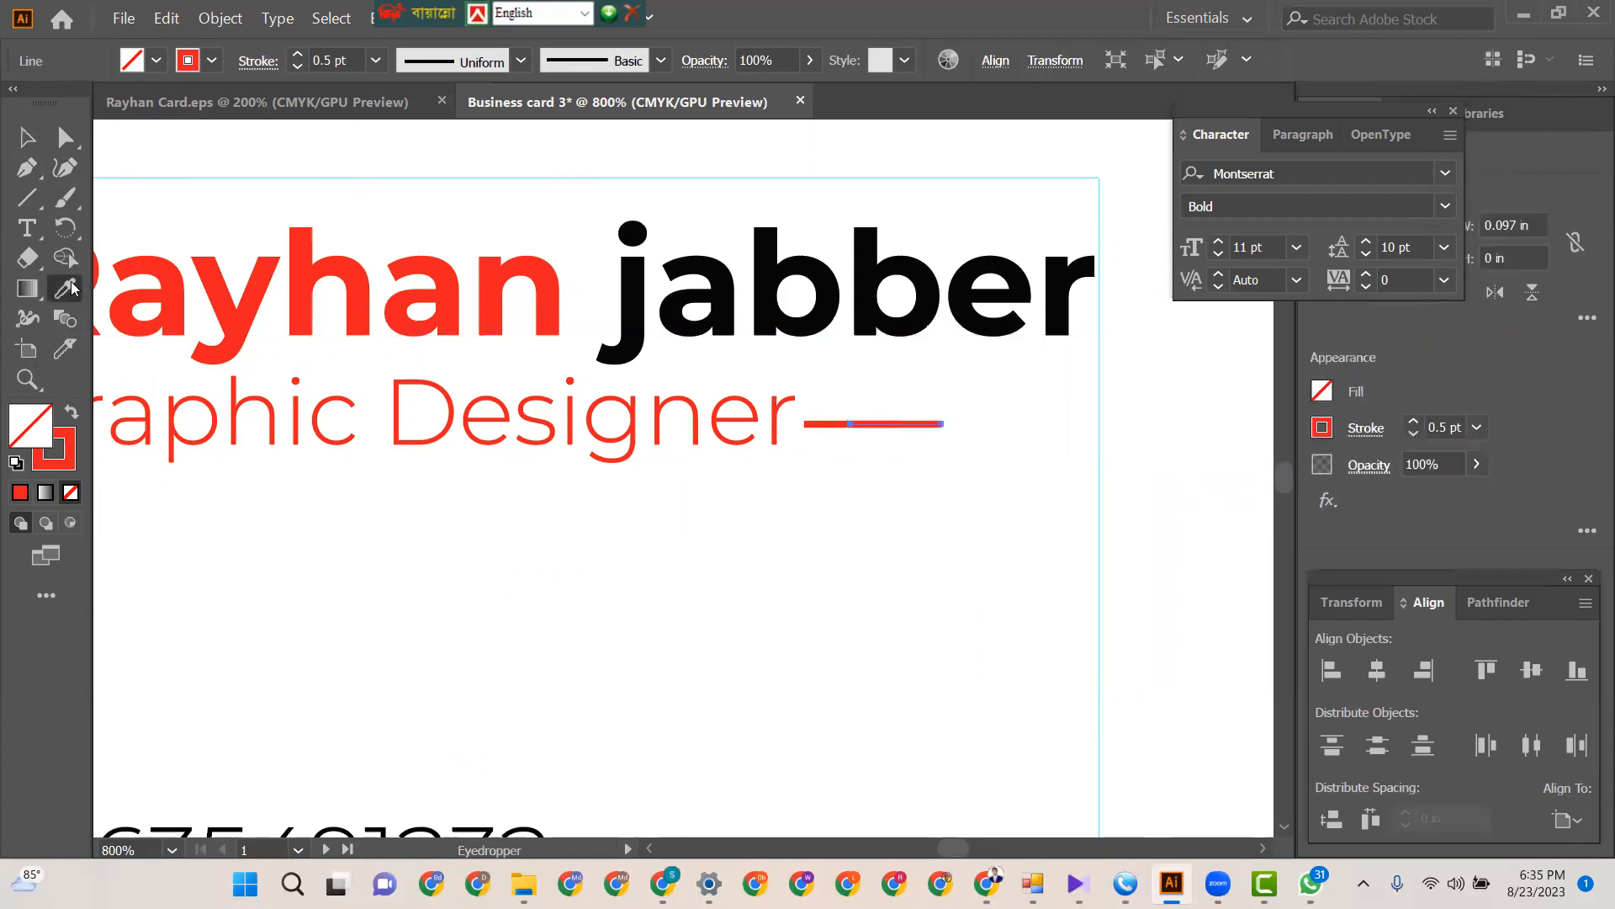
click(627, 265)
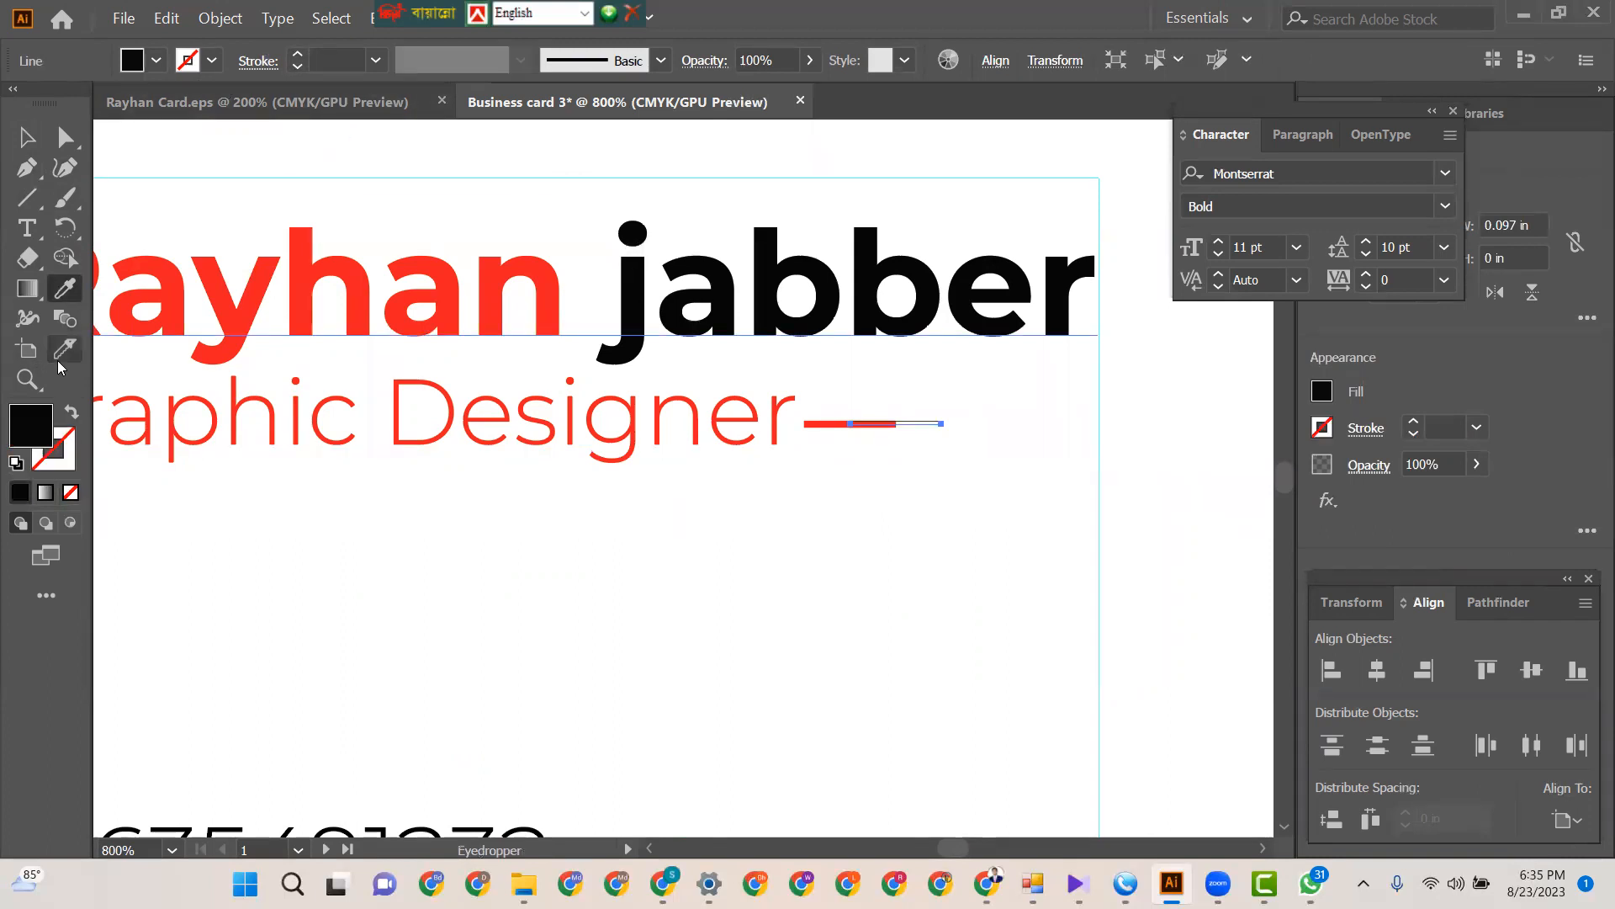
click(72, 412)
click(35, 134)
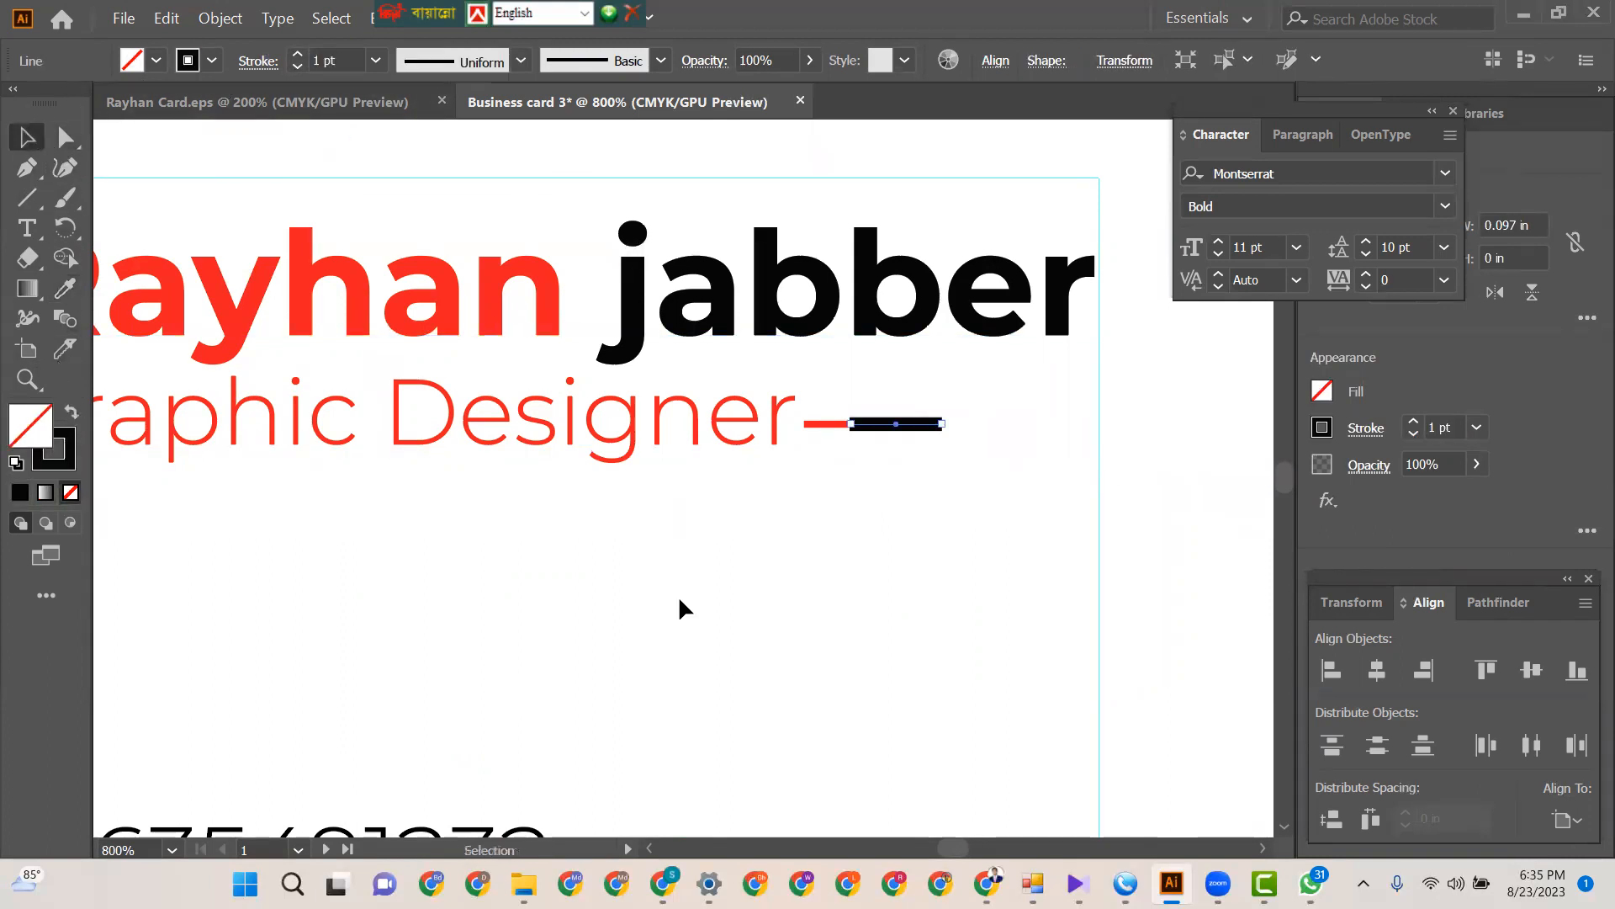
click(679, 588)
- Set the black line's stroke weight to 0.5 pt to match the red line
click(890, 423)
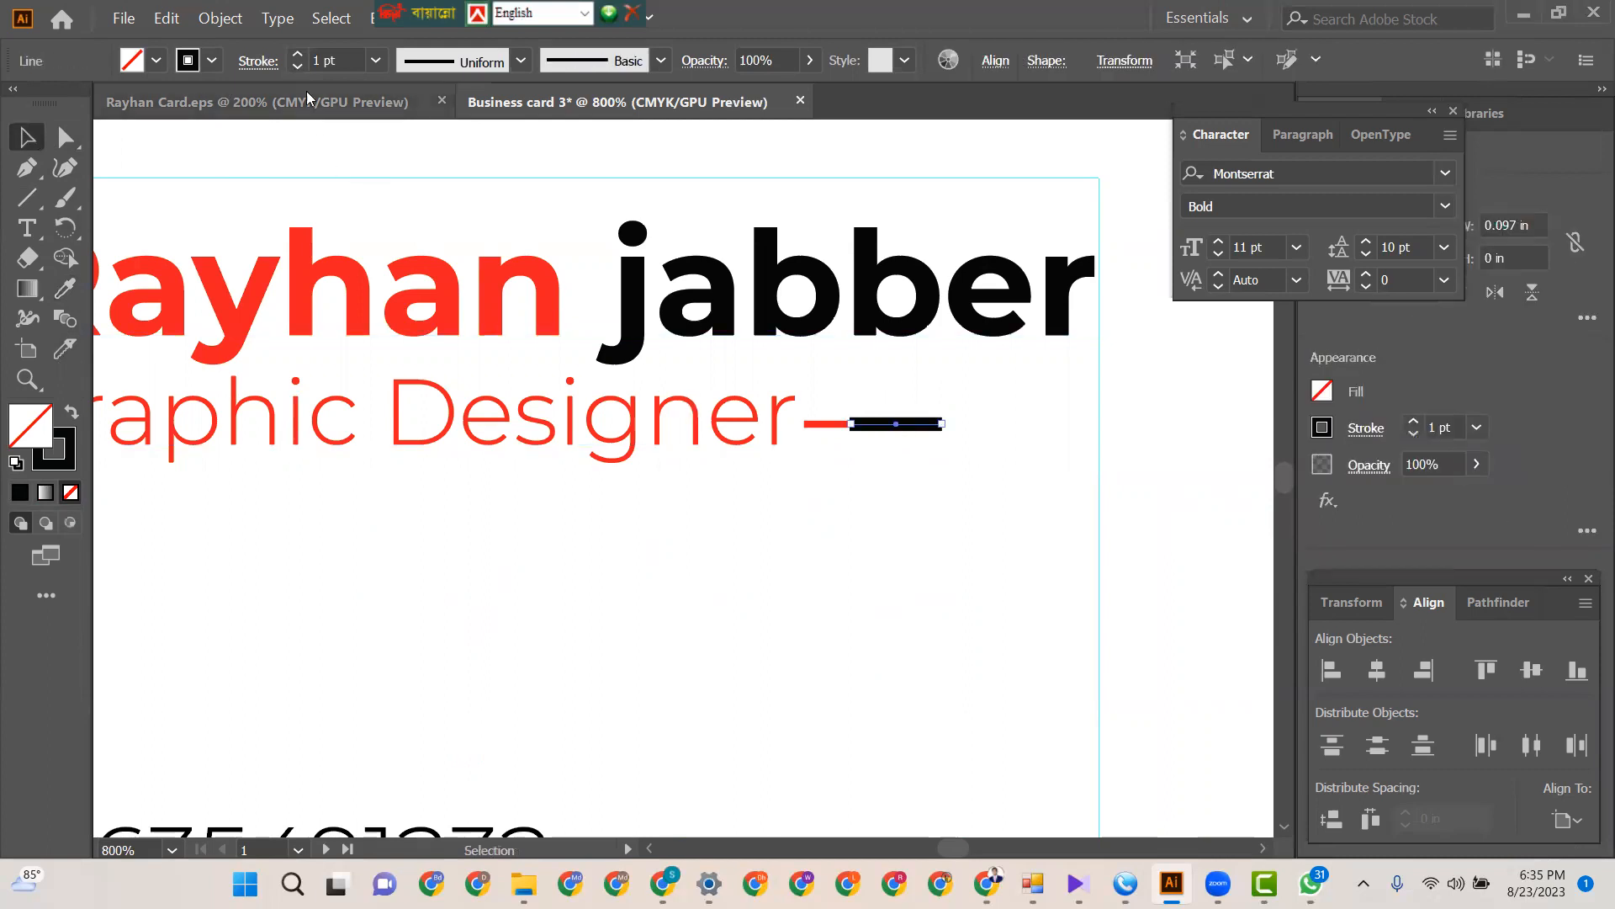
click(297, 68)
click(297, 67)
click(741, 538)
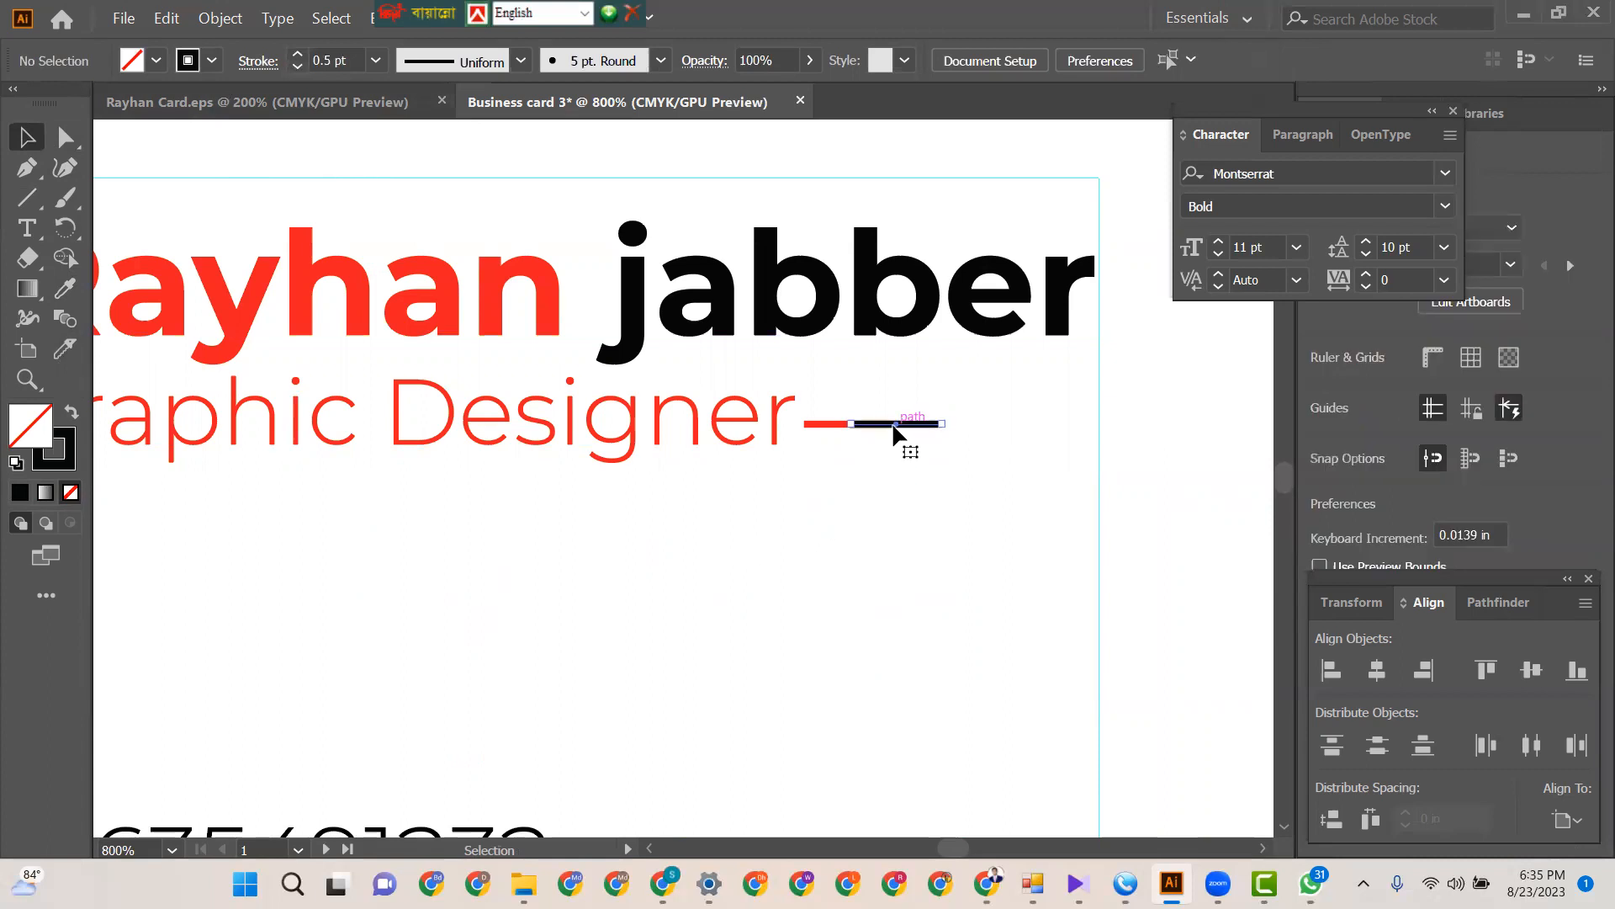
- Shift the black line along the red one until it starts near the red line's far end, forming one two-colored dash
click(918, 424)
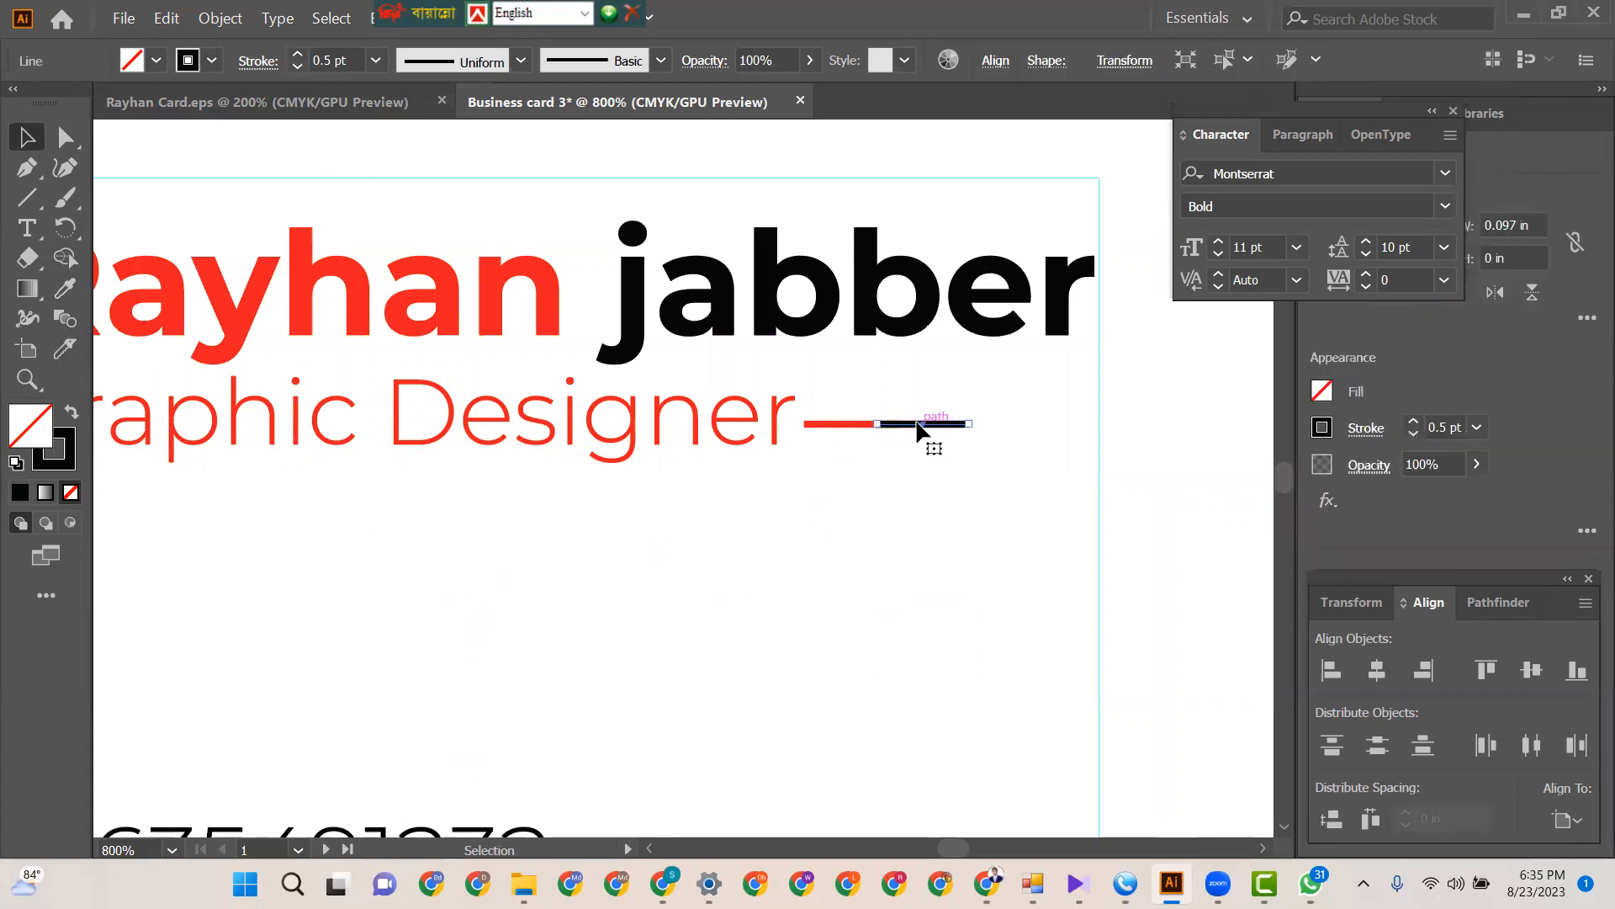
click(875, 487)
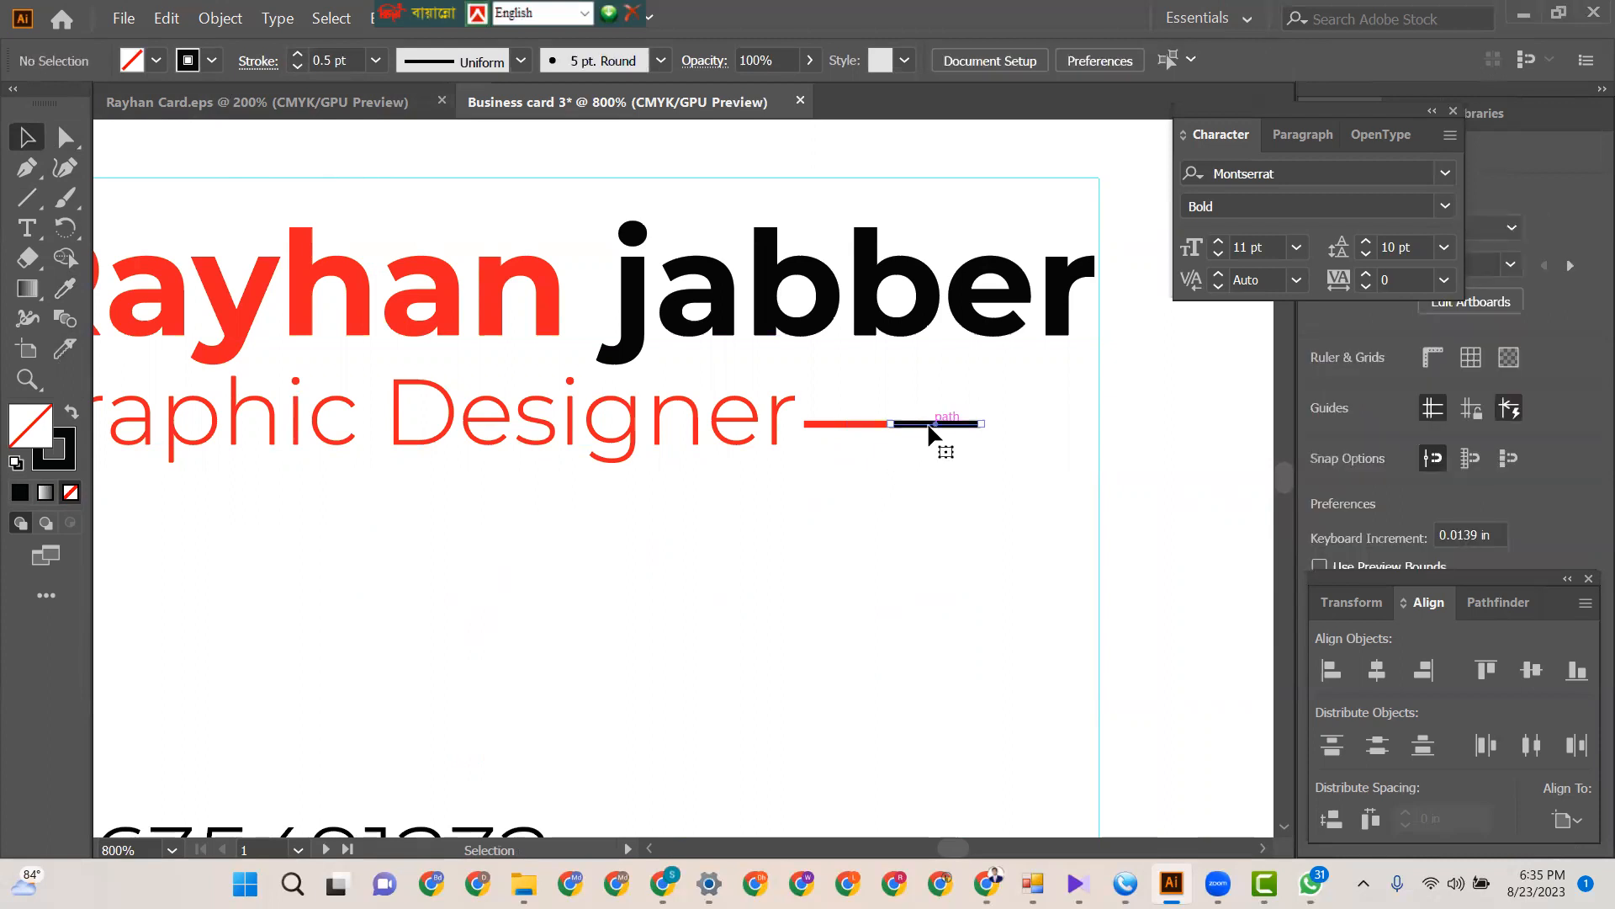
drag(931, 431, 942, 433)
key(Left)
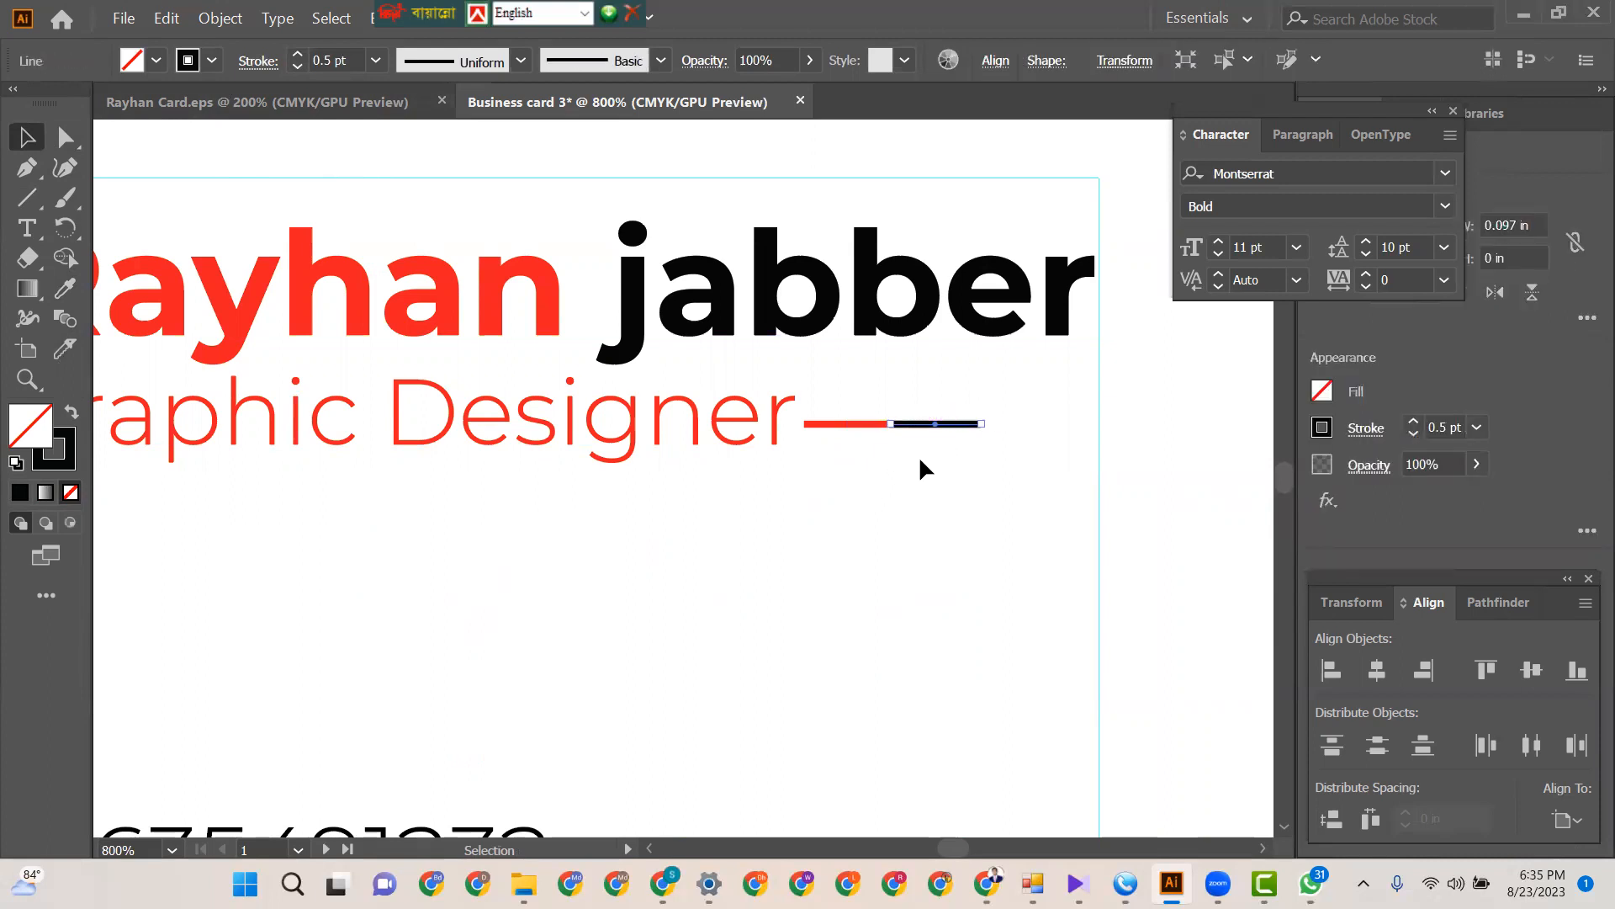
click(781, 591)
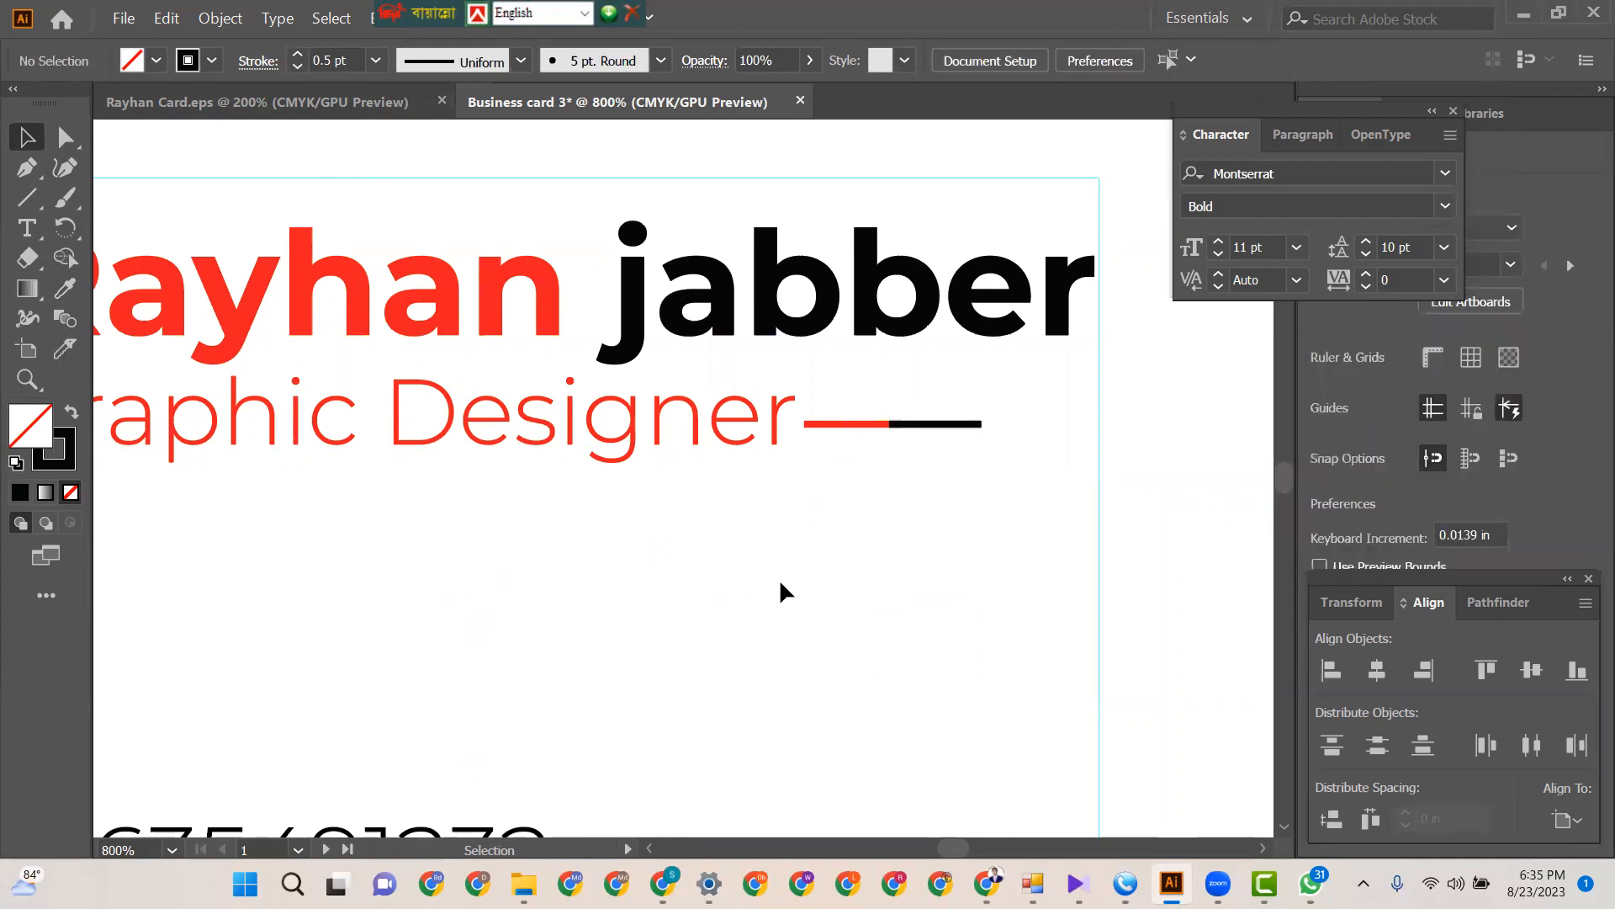
- Compare the front side of the card with the white card in the reference mockup
key(ctrl+minus)
key(ctrl+minus)
key(ctrl+minus)
key(ctrl+minus)
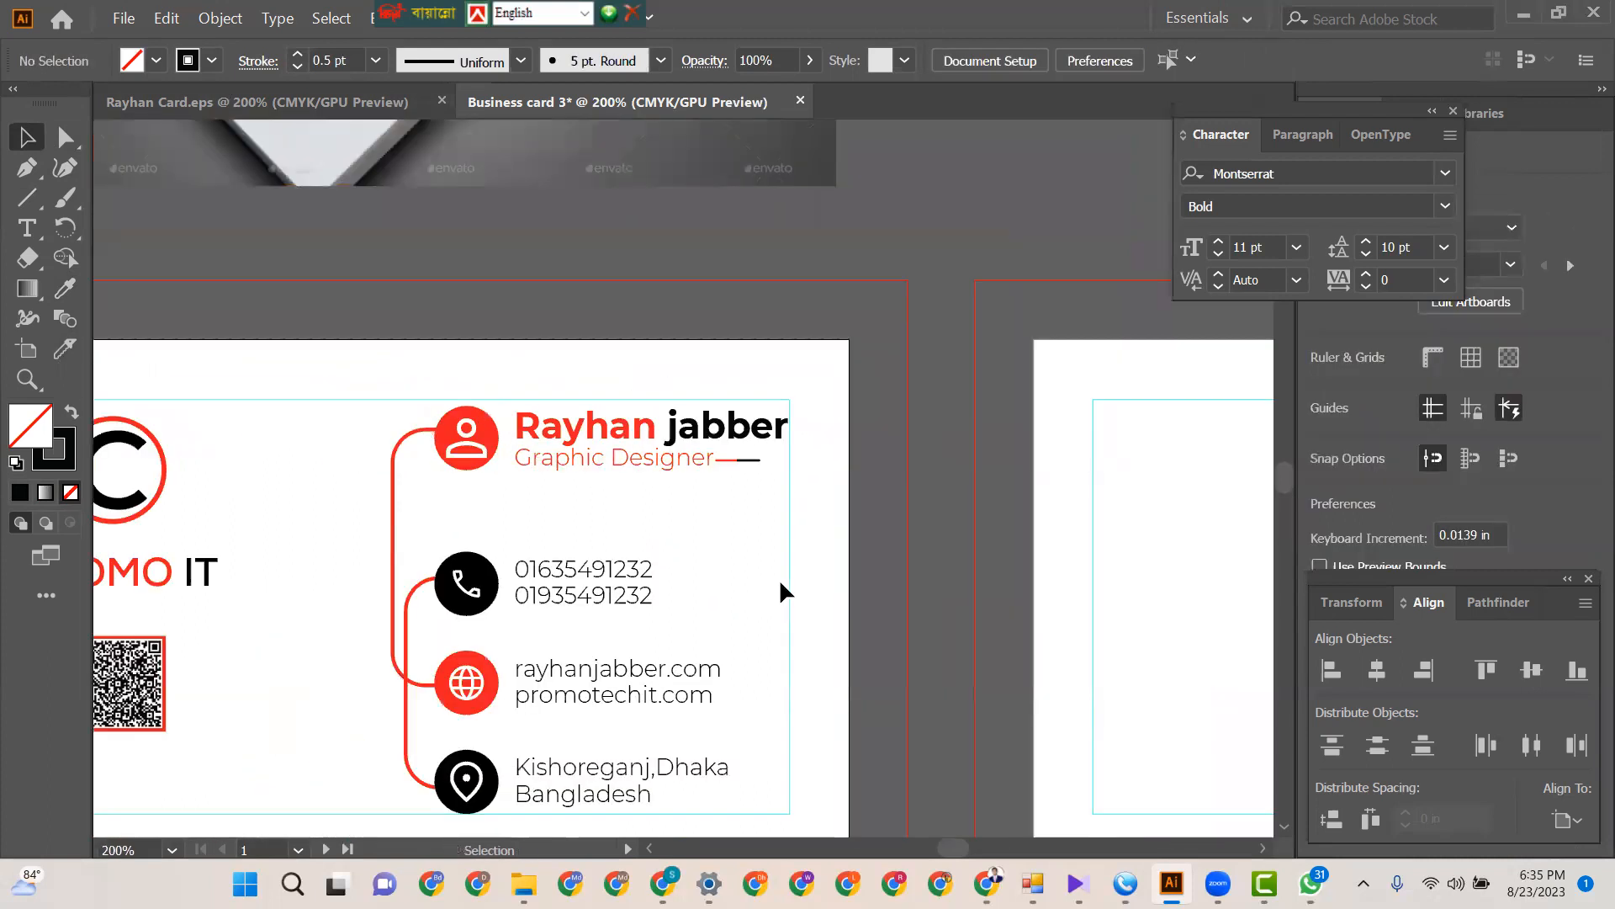
key(space)
drag(779, 578, 936, 454)
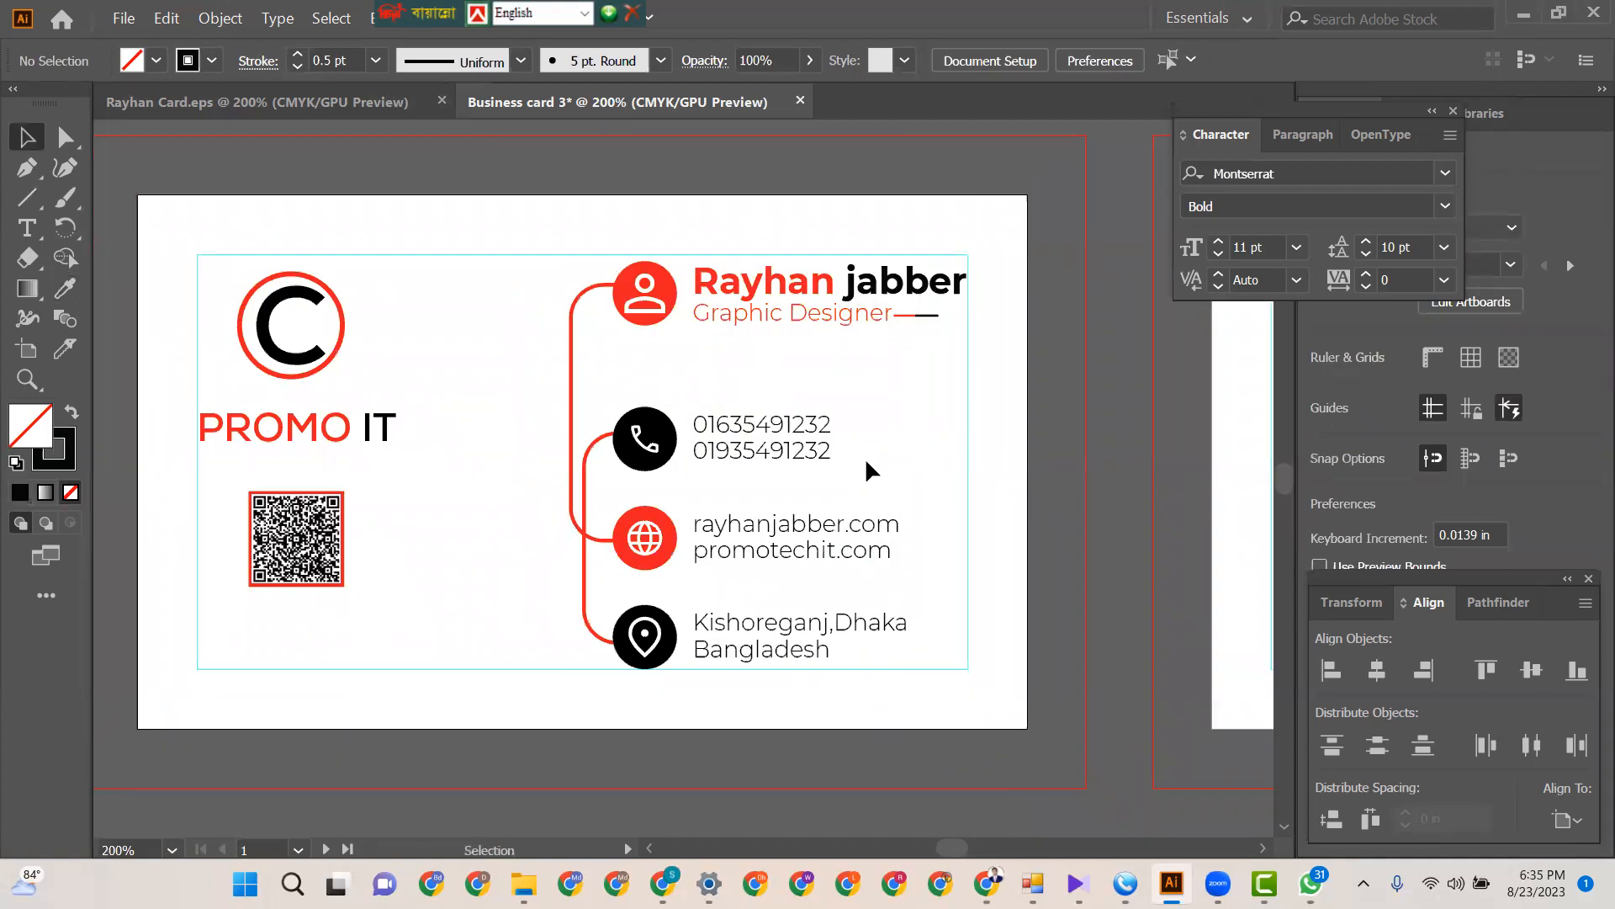
scroll(864, 468, up, 10)
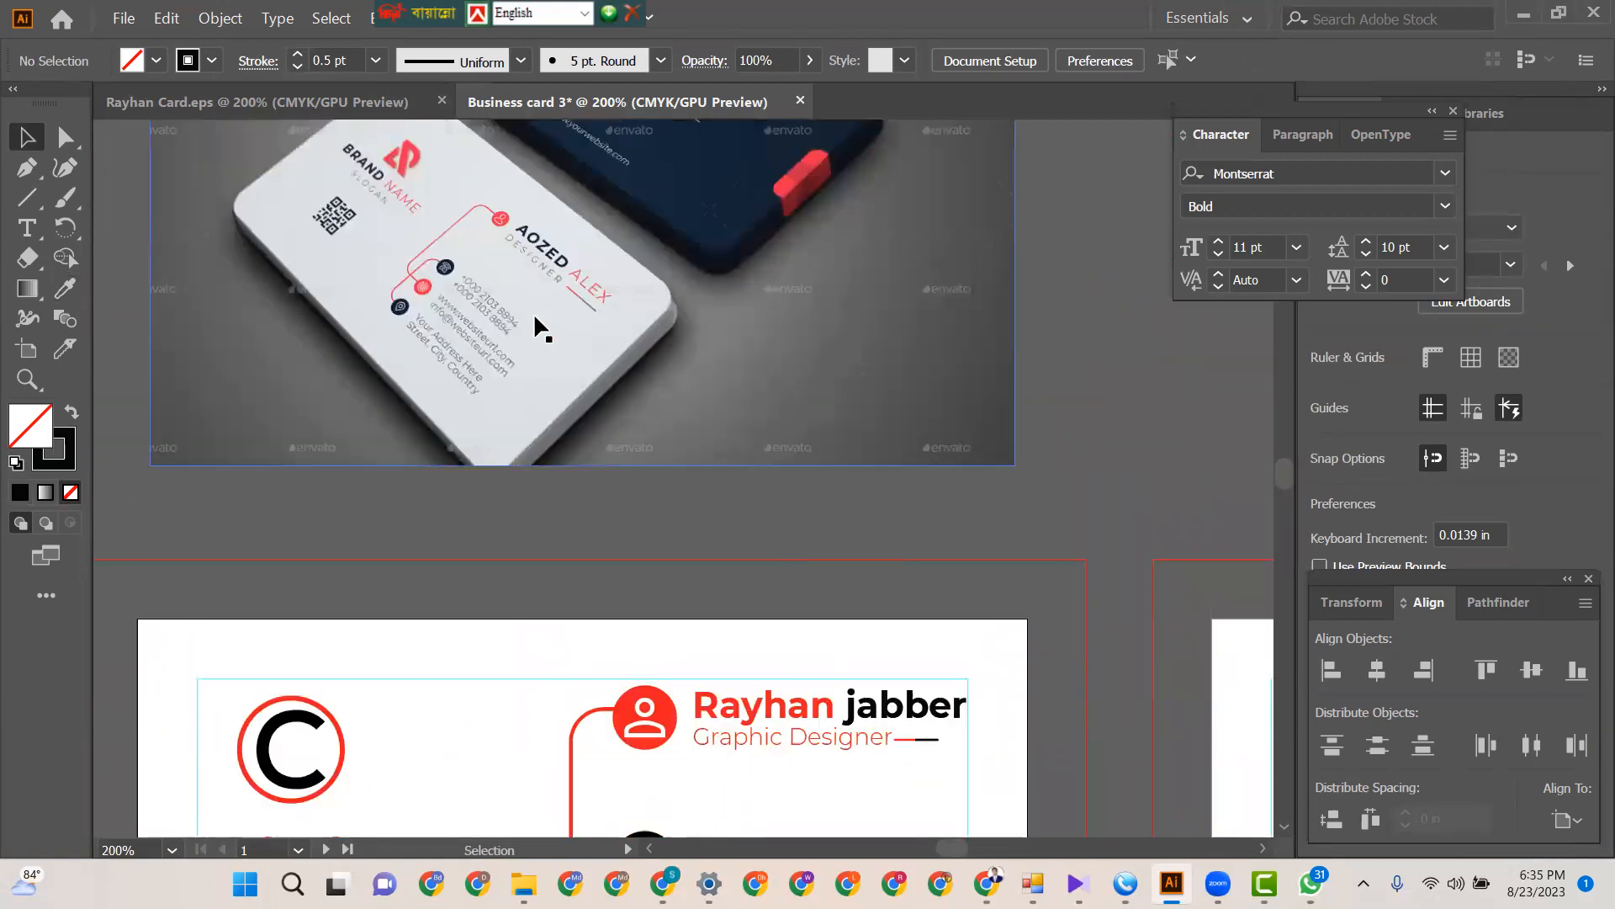
scroll(519, 359, down, 6)
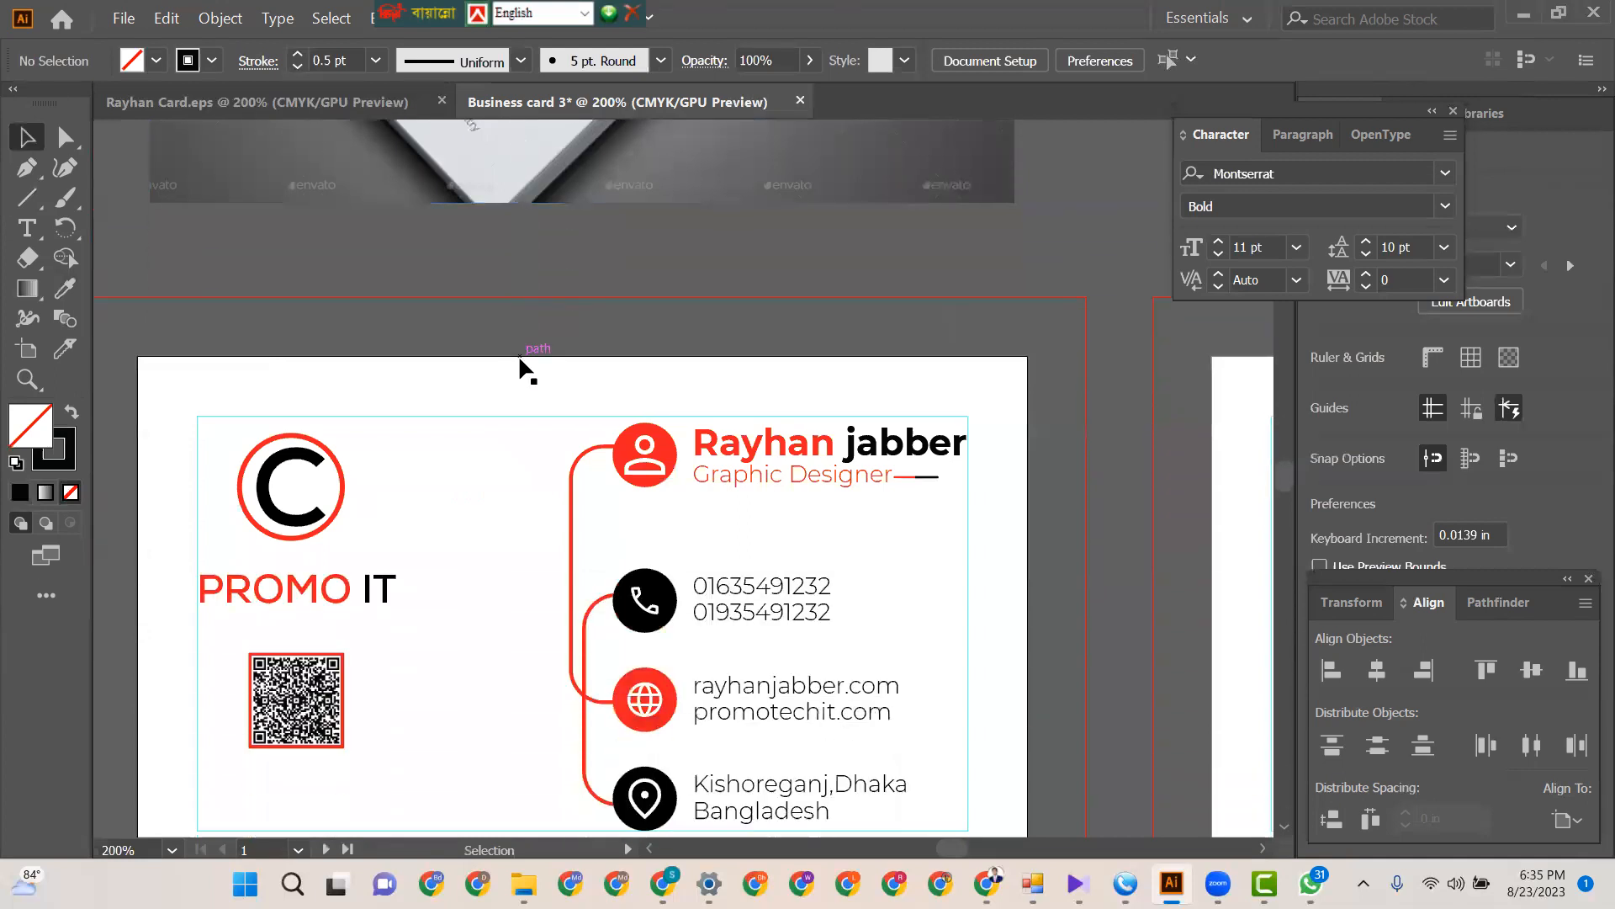
scroll(846, 548, up, 10)
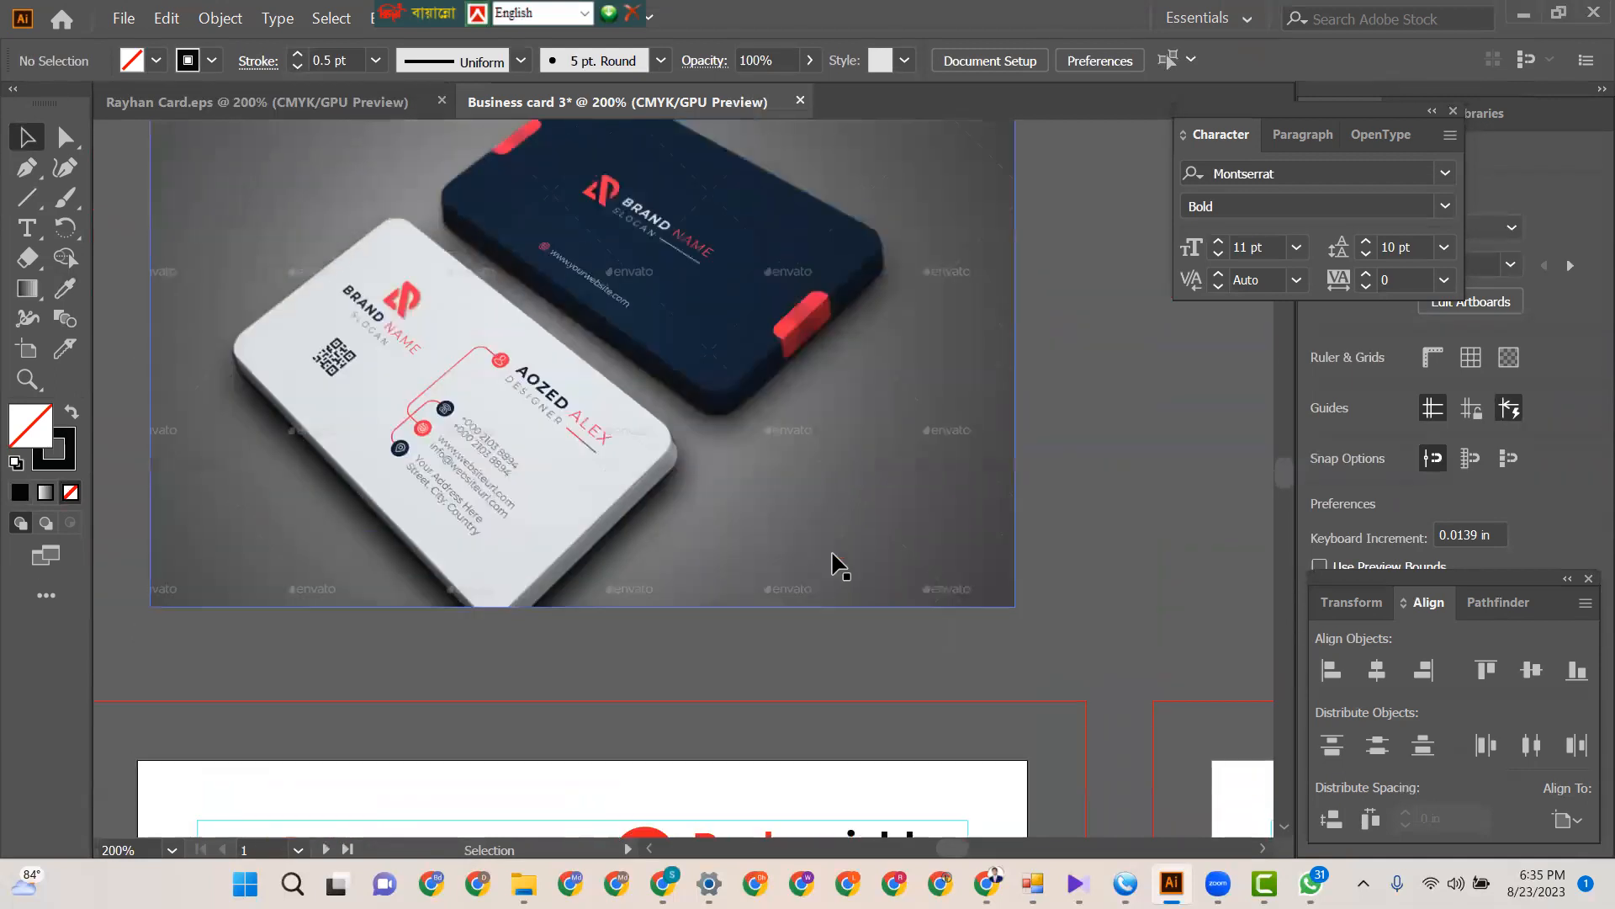
- Move the reference mockup image above the empty second artboard
drag(636, 416, 1038, 478)
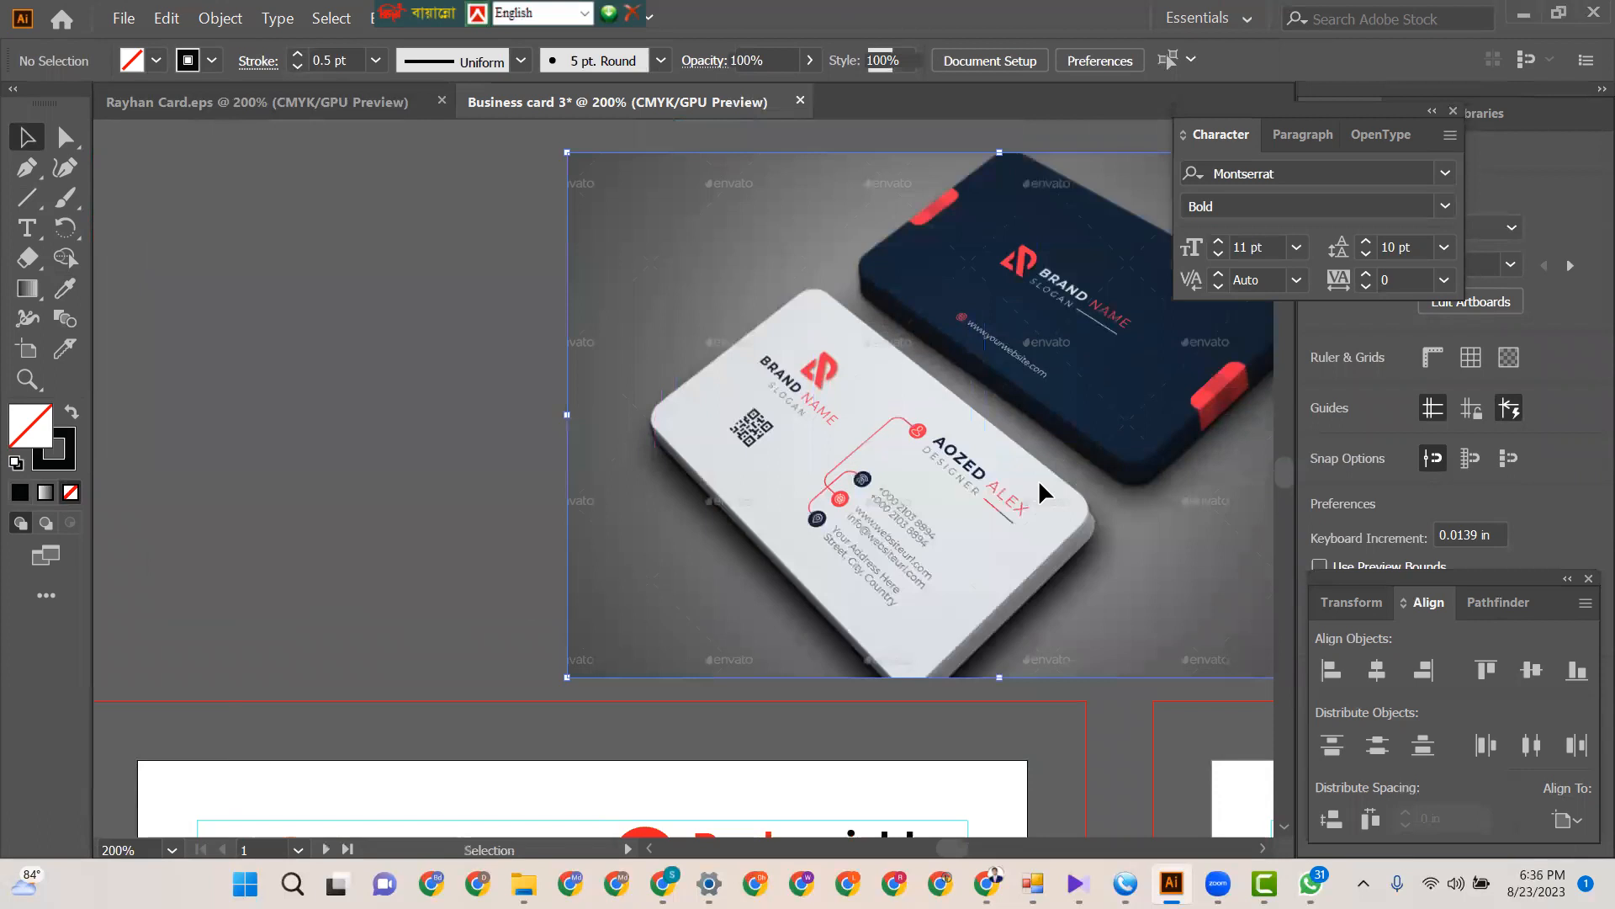
key(ctrl+minus)
drag(880, 502, 1005, 589)
key(space)
drag(996, 705, 783, 530)
click(760, 633)
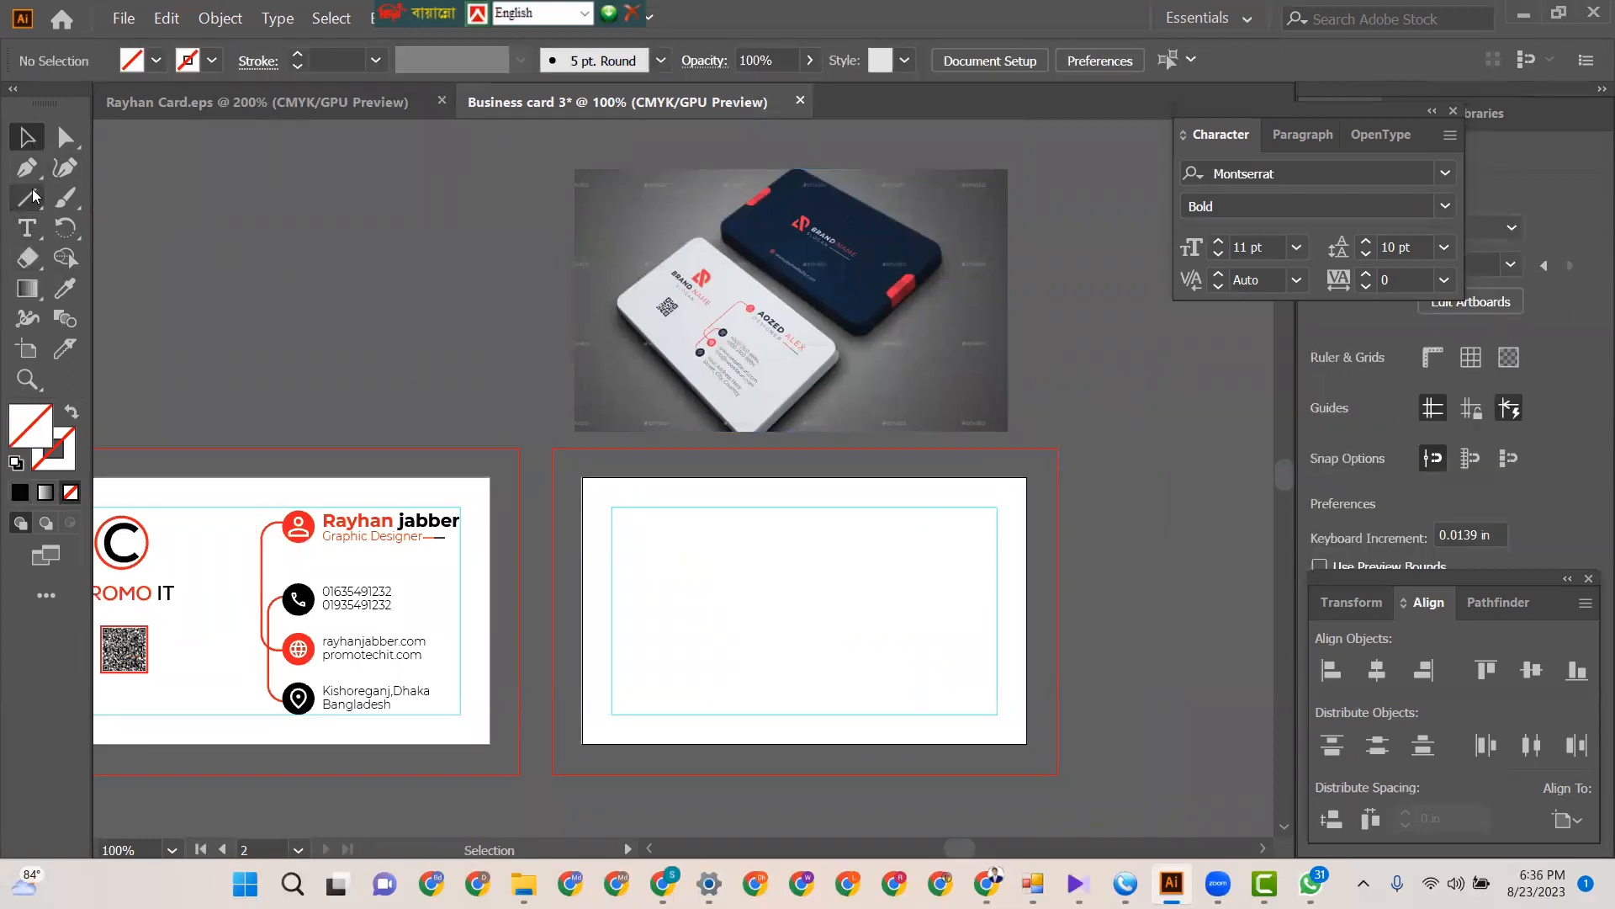
- Draw a 3.75 × 2.25 in rectangle over the second artboard, filled with the mockup card's dark navy, and lock it
drag(32, 193, 127, 187)
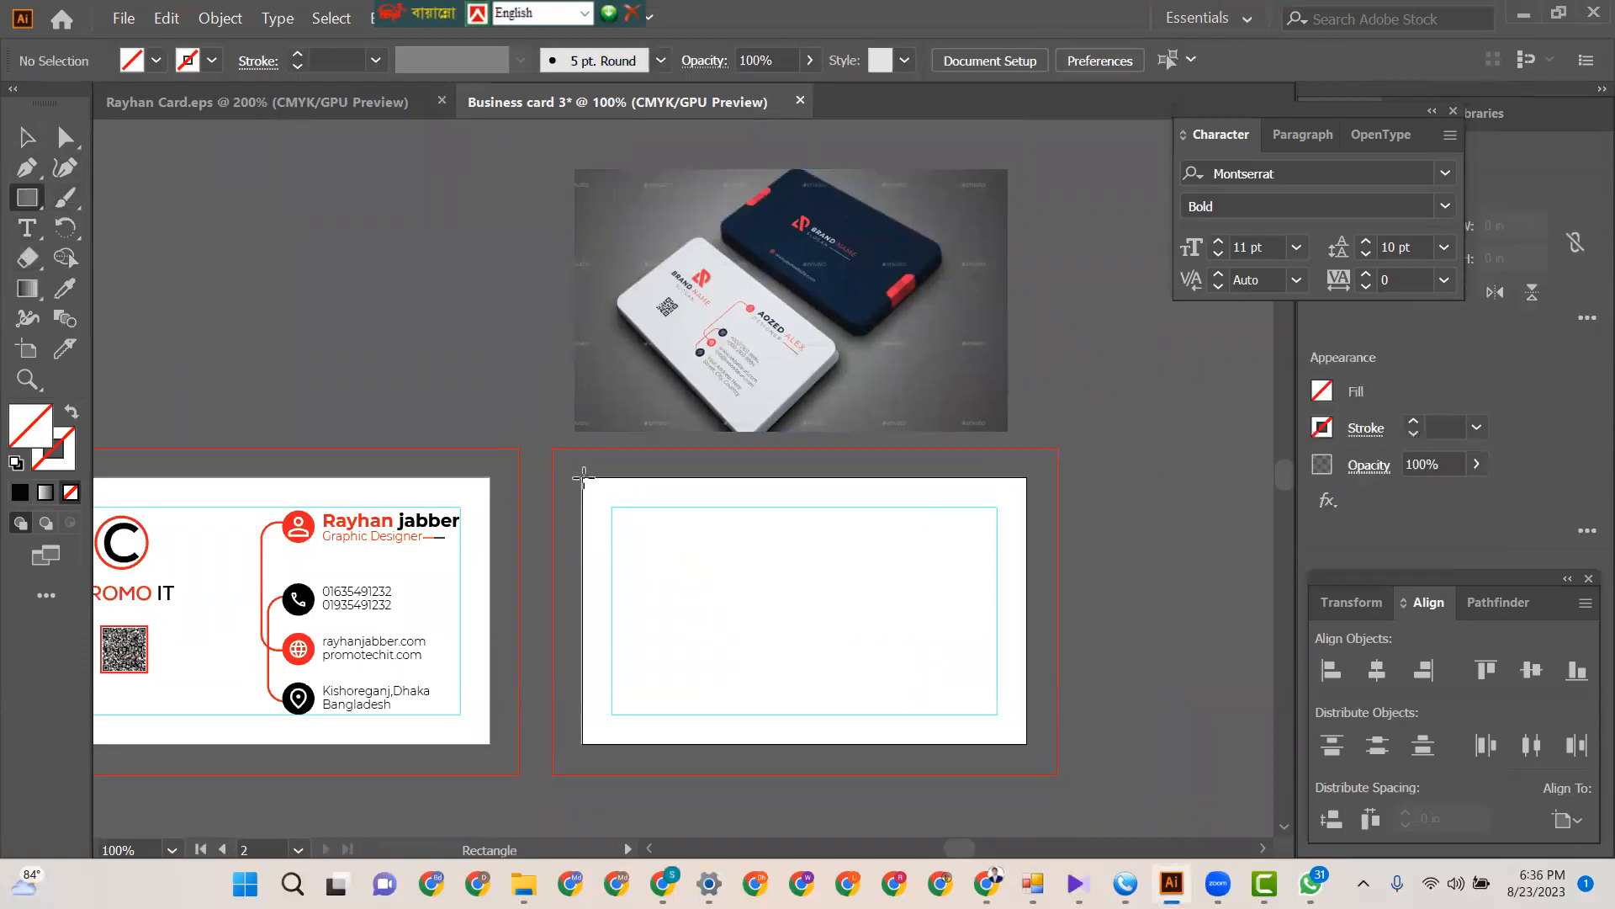
drag(582, 477, 1025, 743)
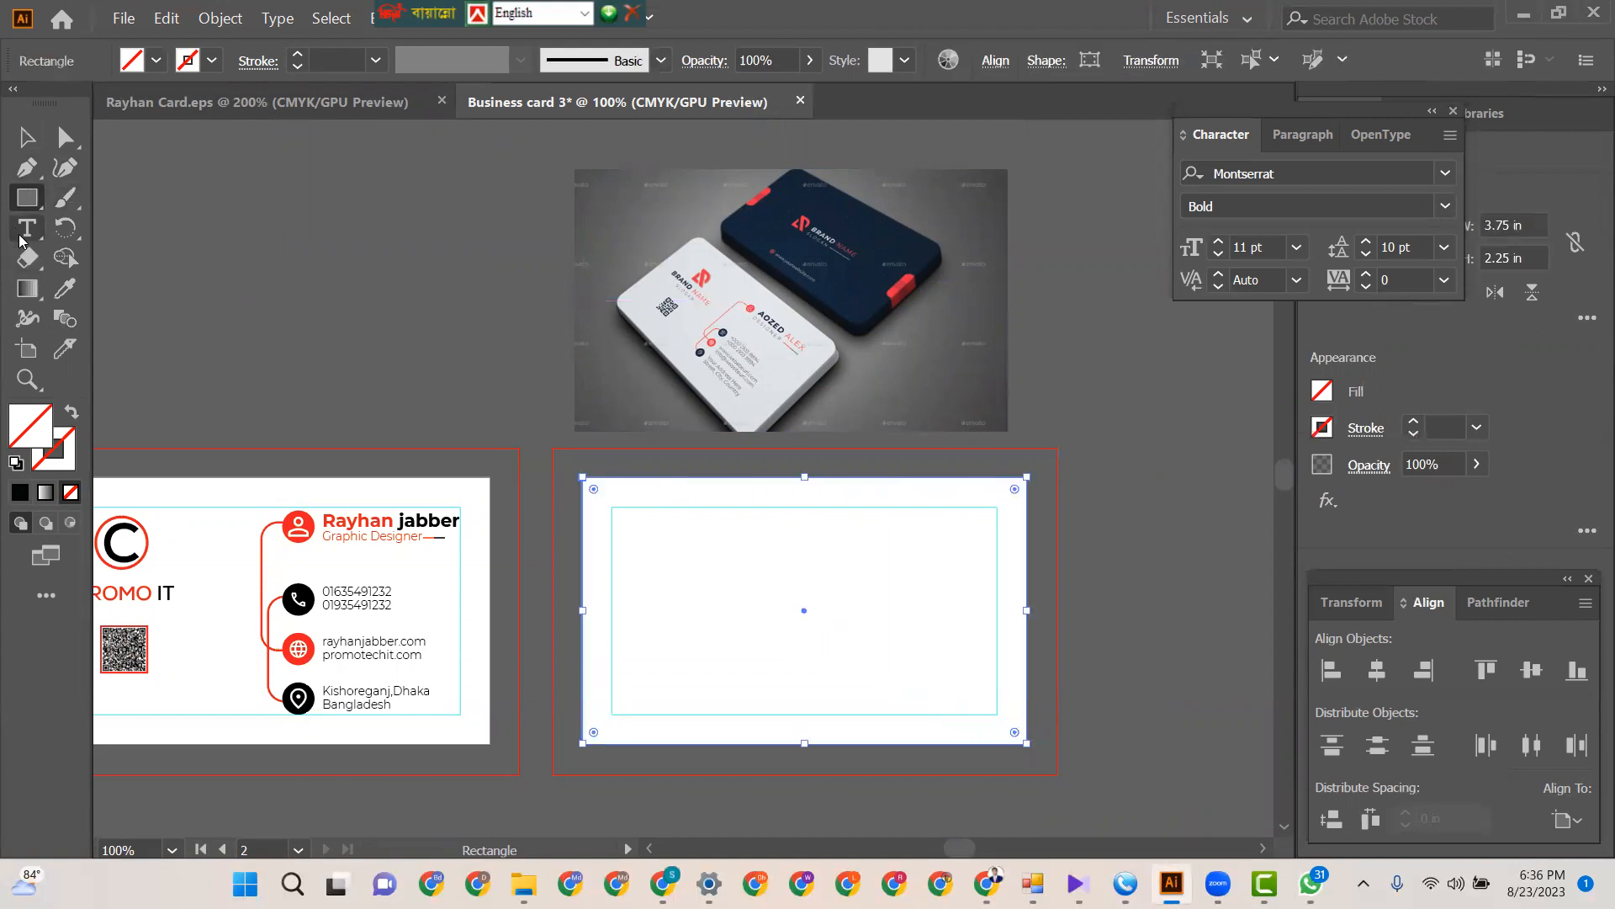
click(65, 288)
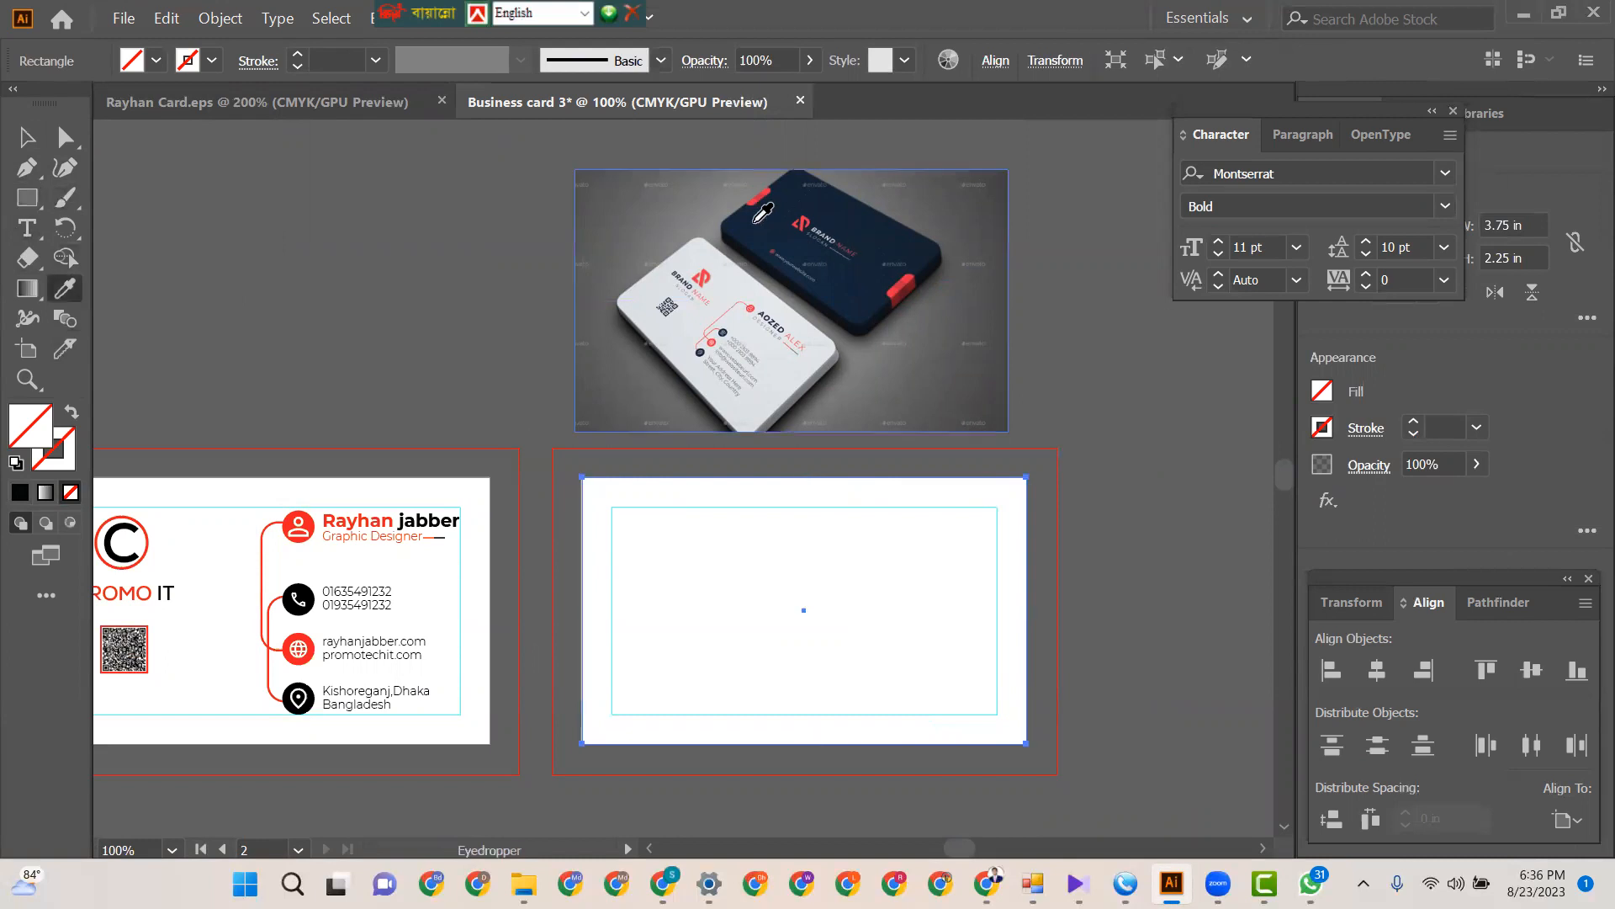
click(761, 215)
click(25, 137)
click(232, 238)
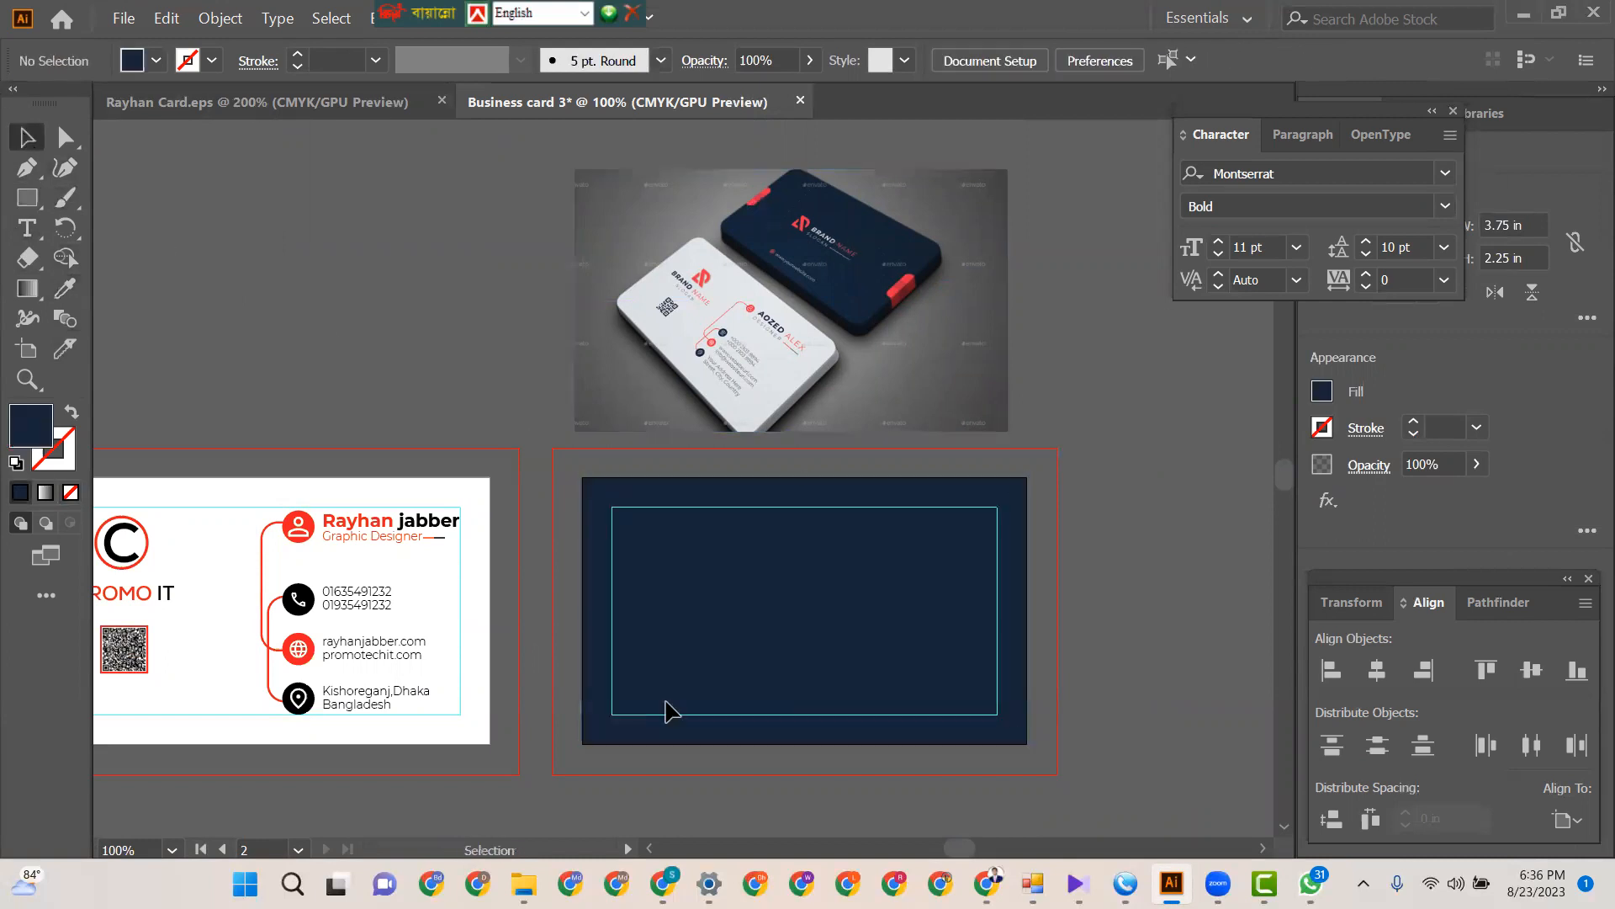
click(911, 645)
key(ctrl+2)
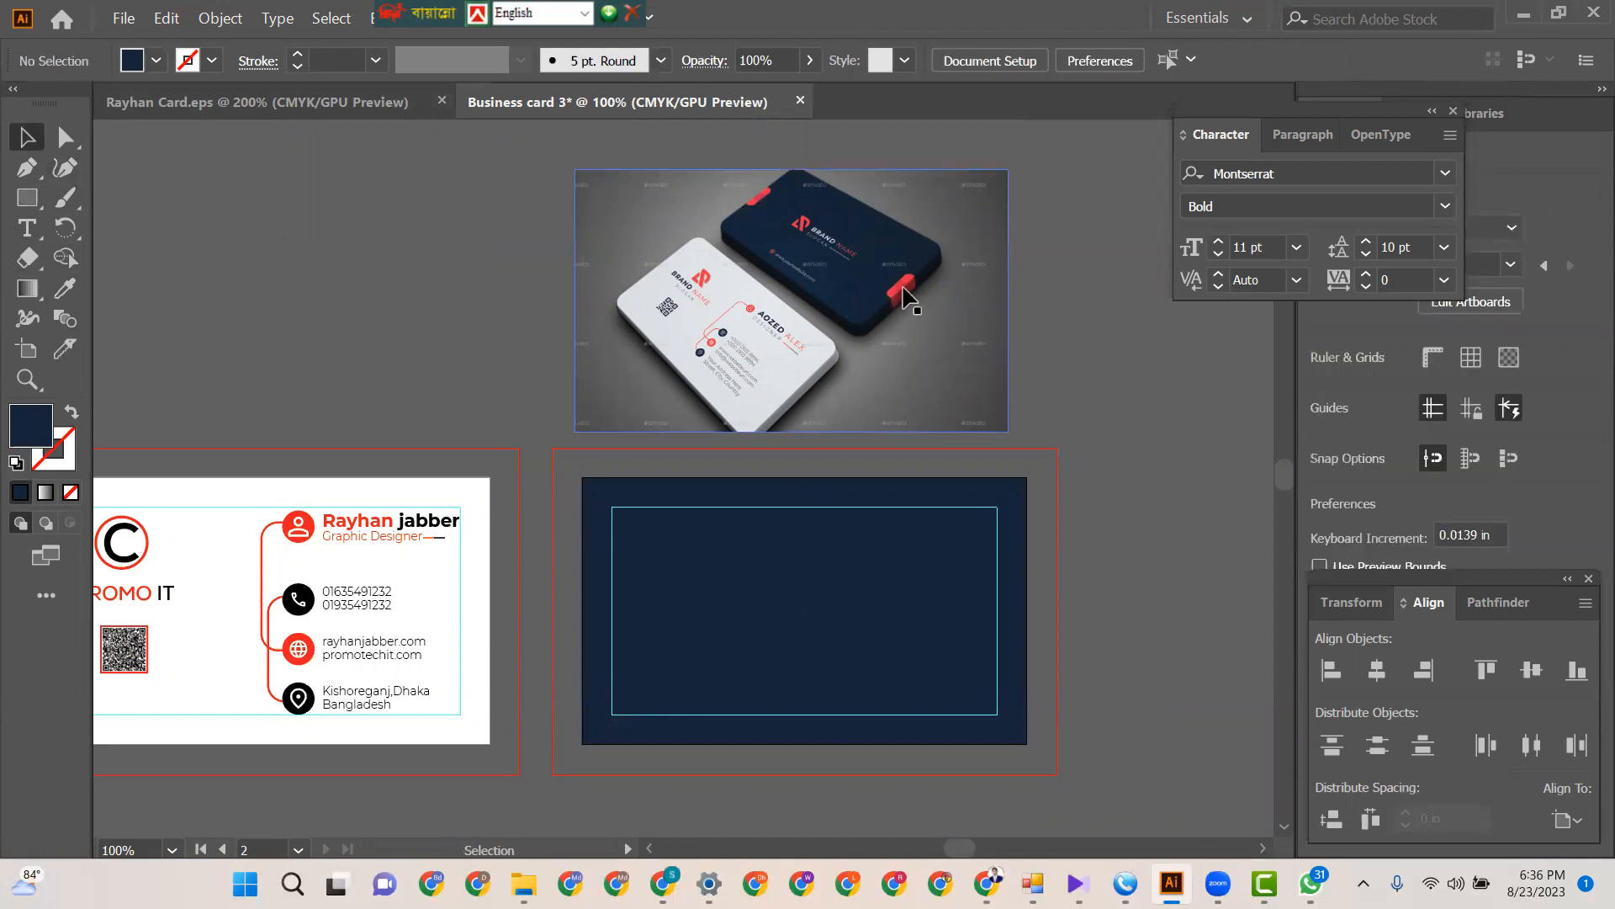
- Draw a vertical bar with rounded corners, about 0.67 × 1.51 in, and place it across the navy card's right edge
click(27, 197)
drag(1081, 493, 1132, 670)
drag(1091, 504, 1118, 558)
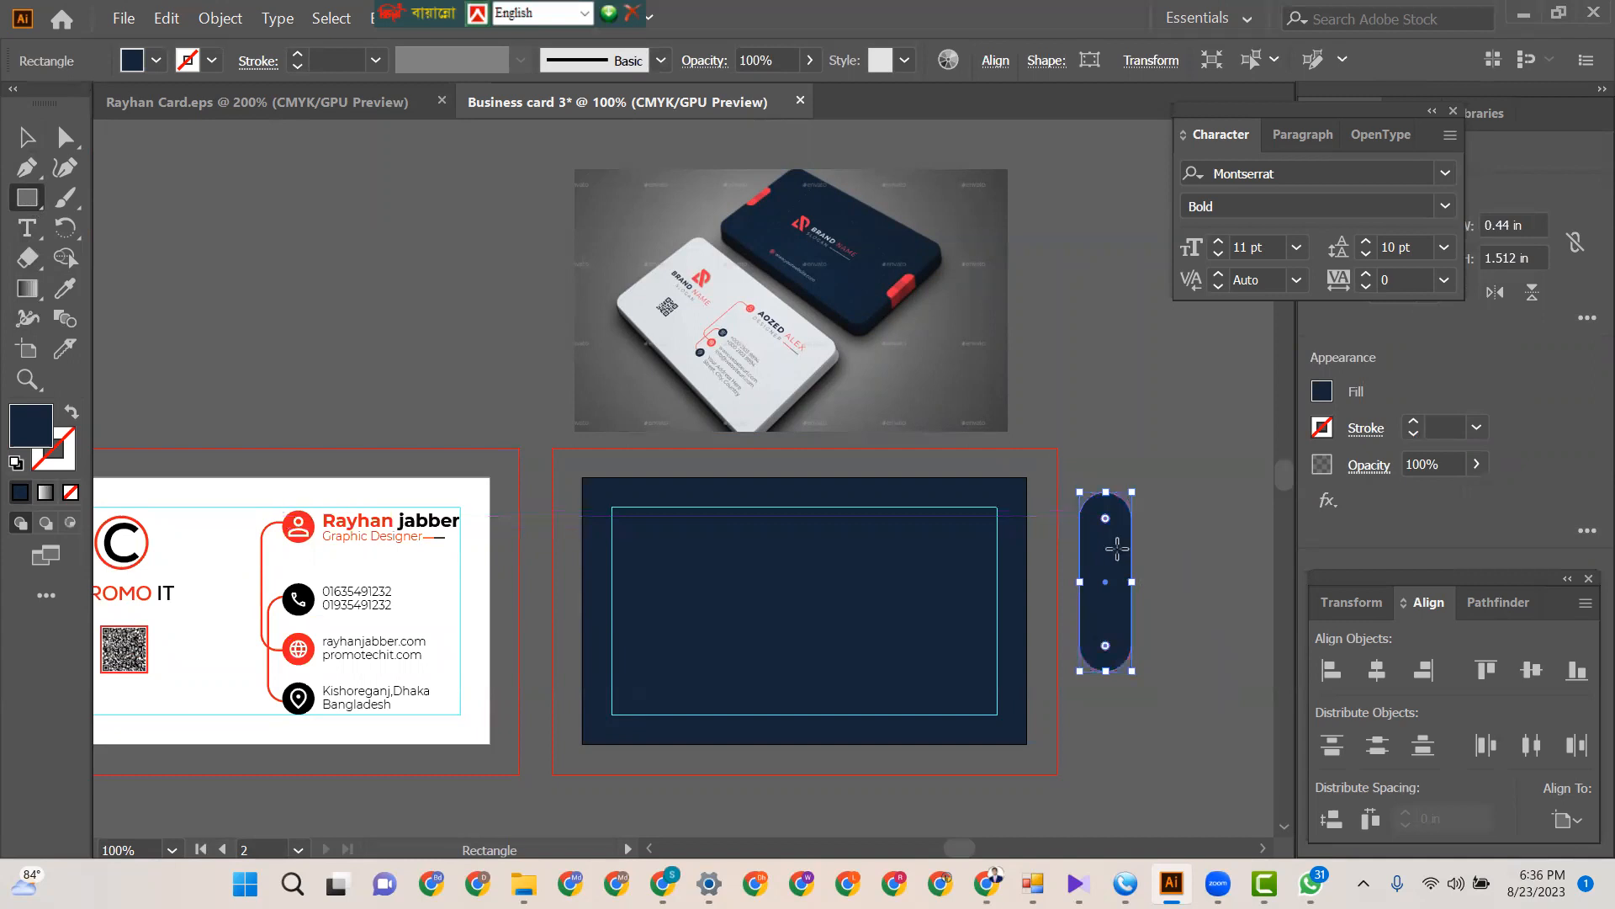
drag(1132, 582, 1159, 581)
click(25, 138)
click(1027, 584)
drag(1121, 579, 1052, 603)
- Fill the rounded bar with the red sampled from the person icon's circle on the front side
click(66, 296)
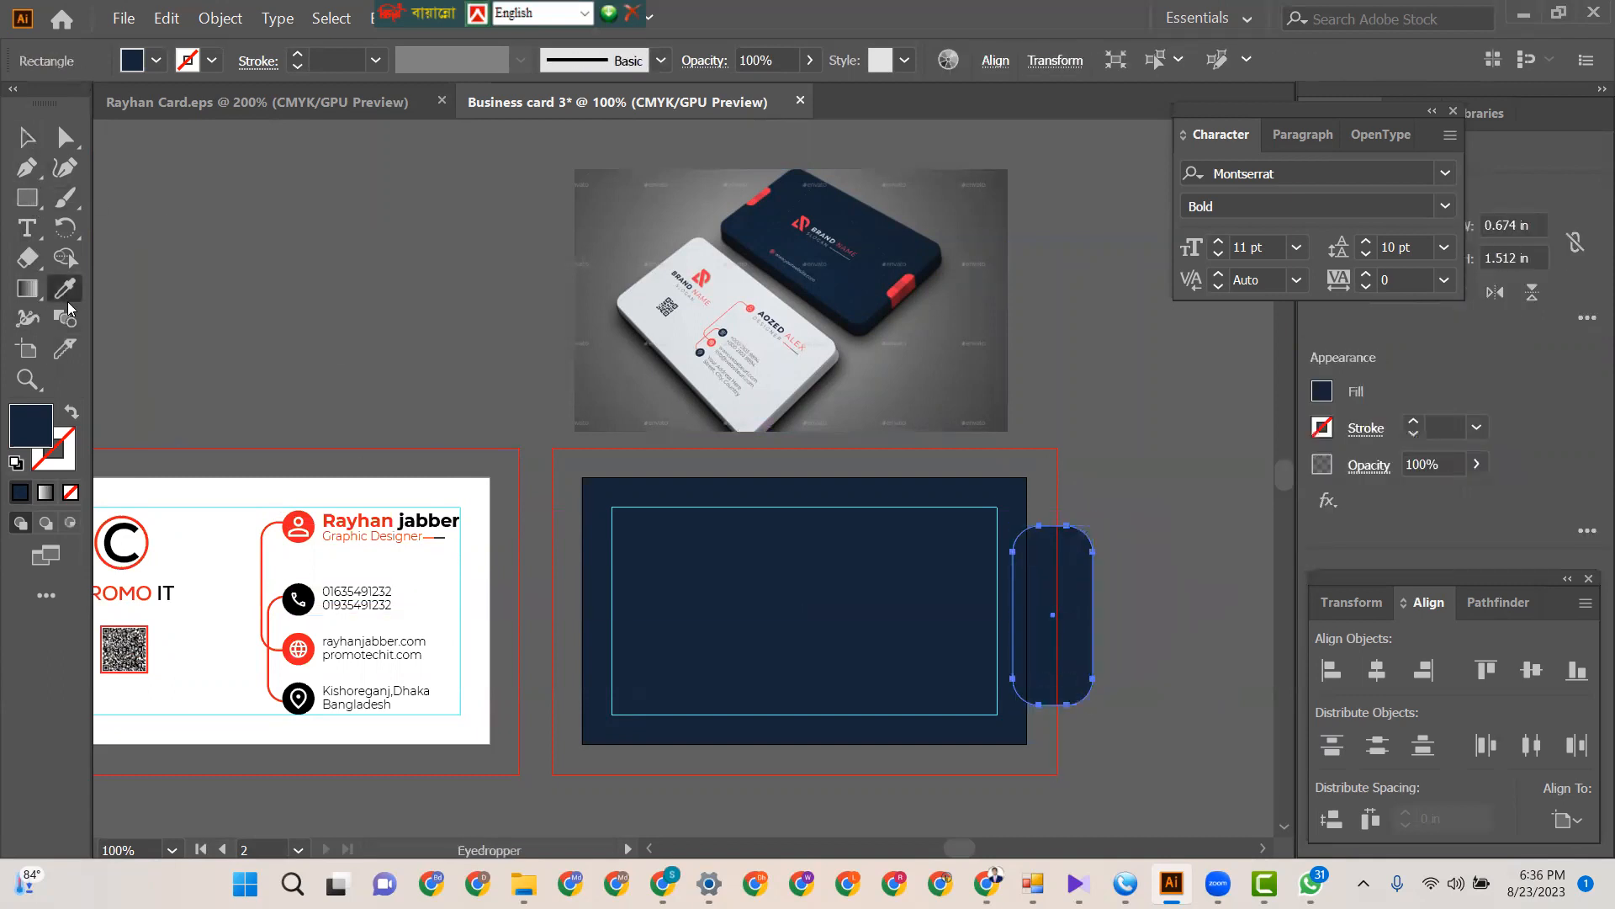
click(298, 515)
key(v)
click(195, 257)
- Align the red bar to the artboard's right edge, then shift it outward until it meets the right bleed line
drag(1151, 579, 859, 654)
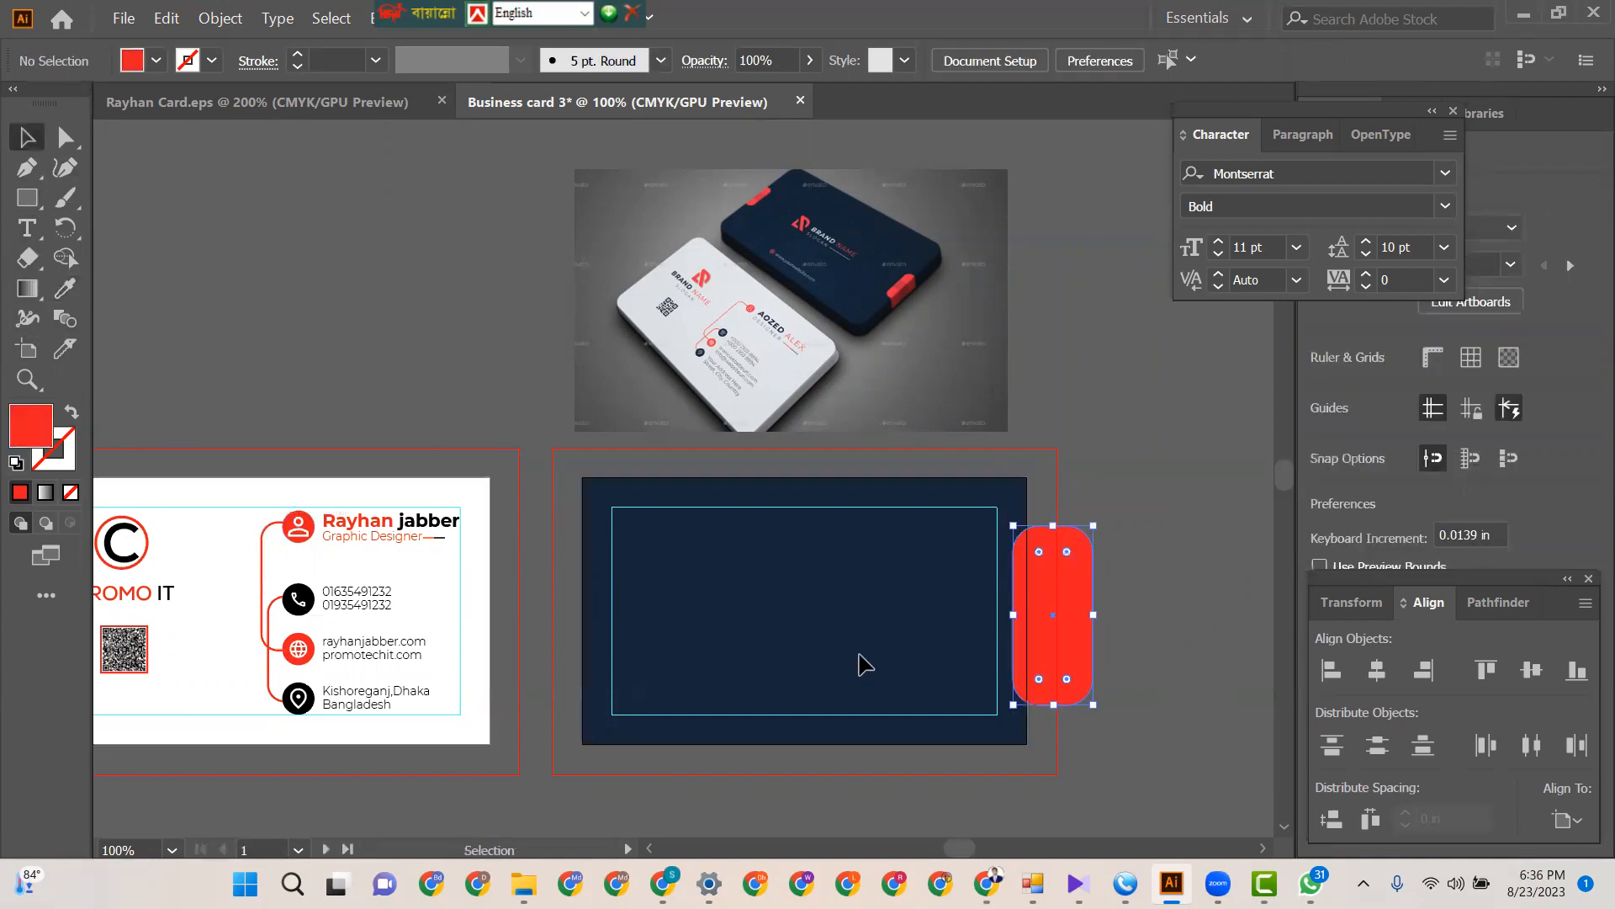
click(1380, 679)
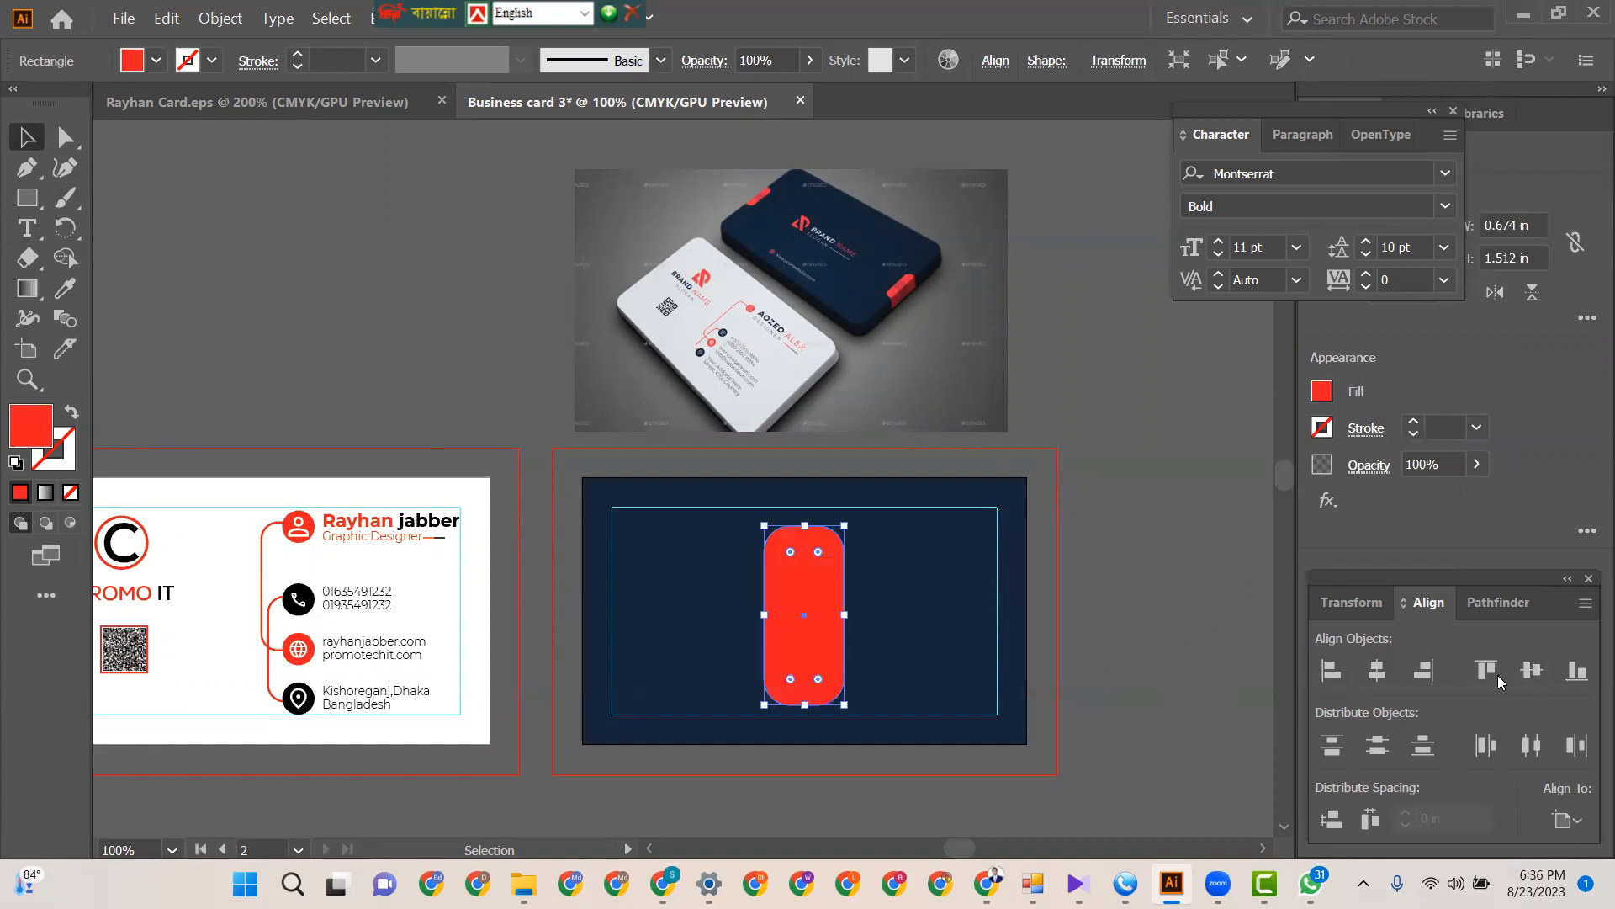
click(1433, 674)
click(992, 579)
drag(986, 640, 1014, 630)
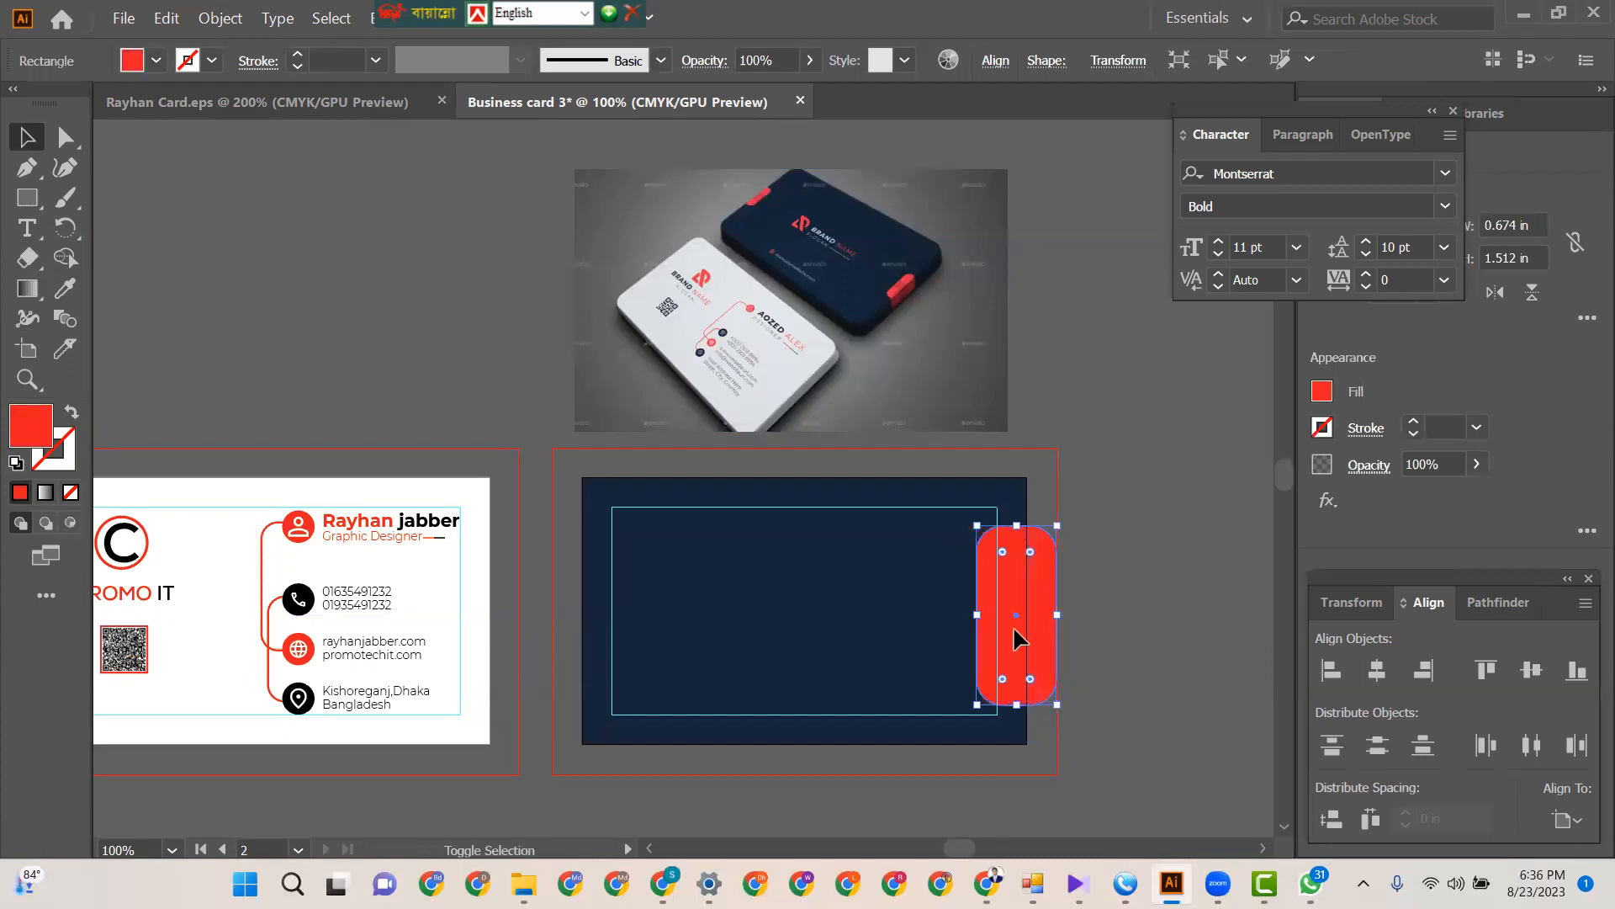
click(1144, 528)
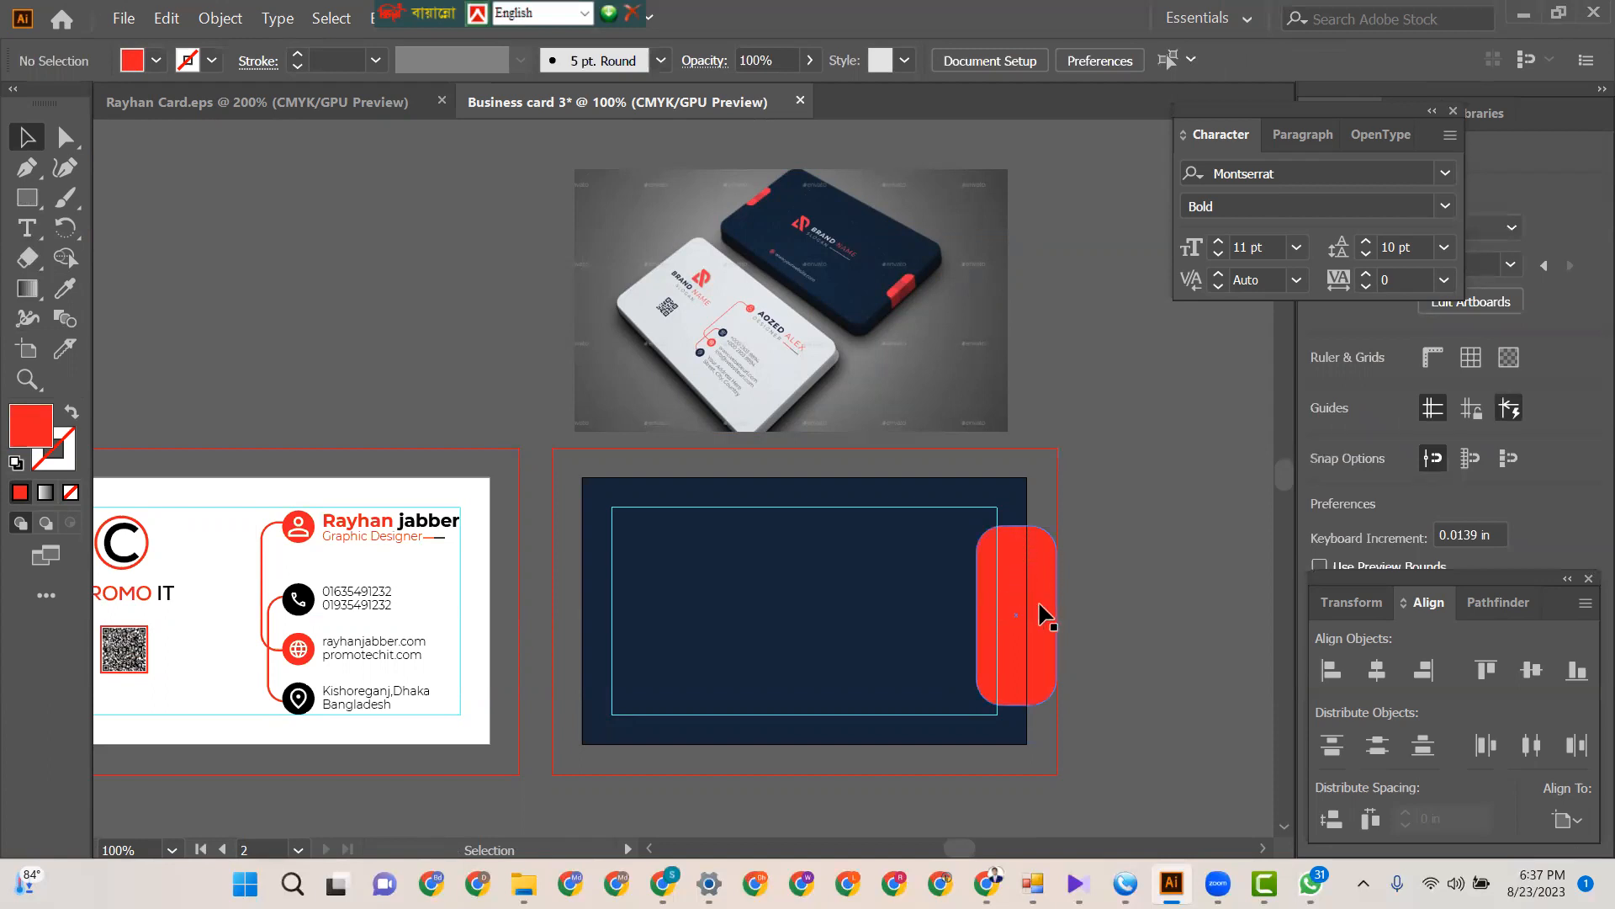
- Narrow the red bar to 0.5 in from its inner side so it spans from the margin guide to the bleed line
click(989, 620)
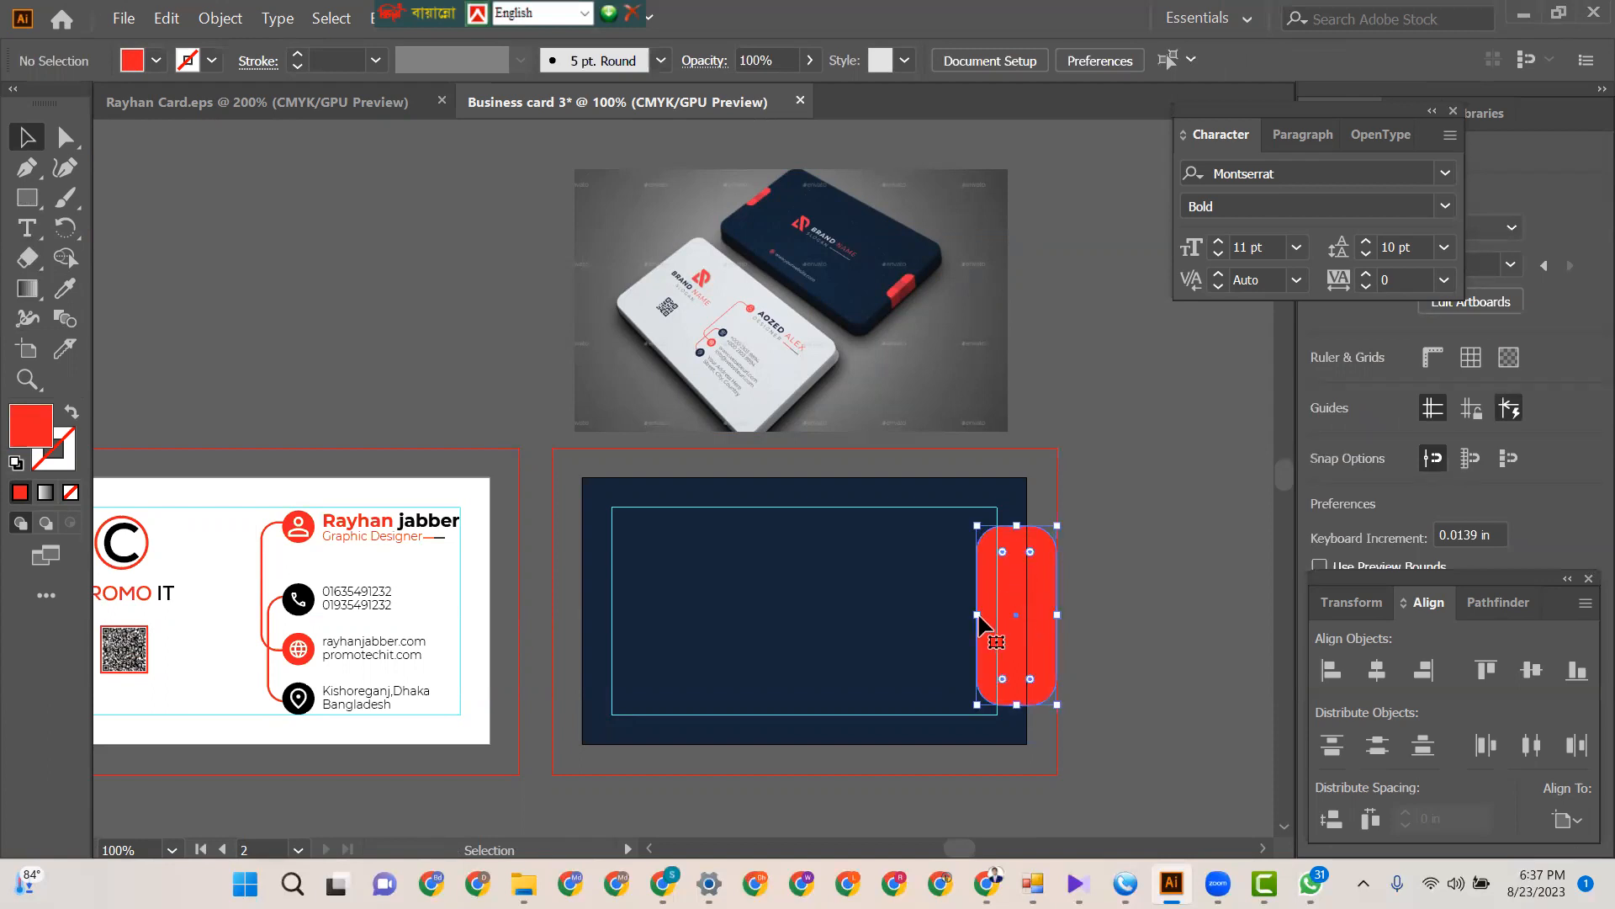
drag(977, 615, 1000, 617)
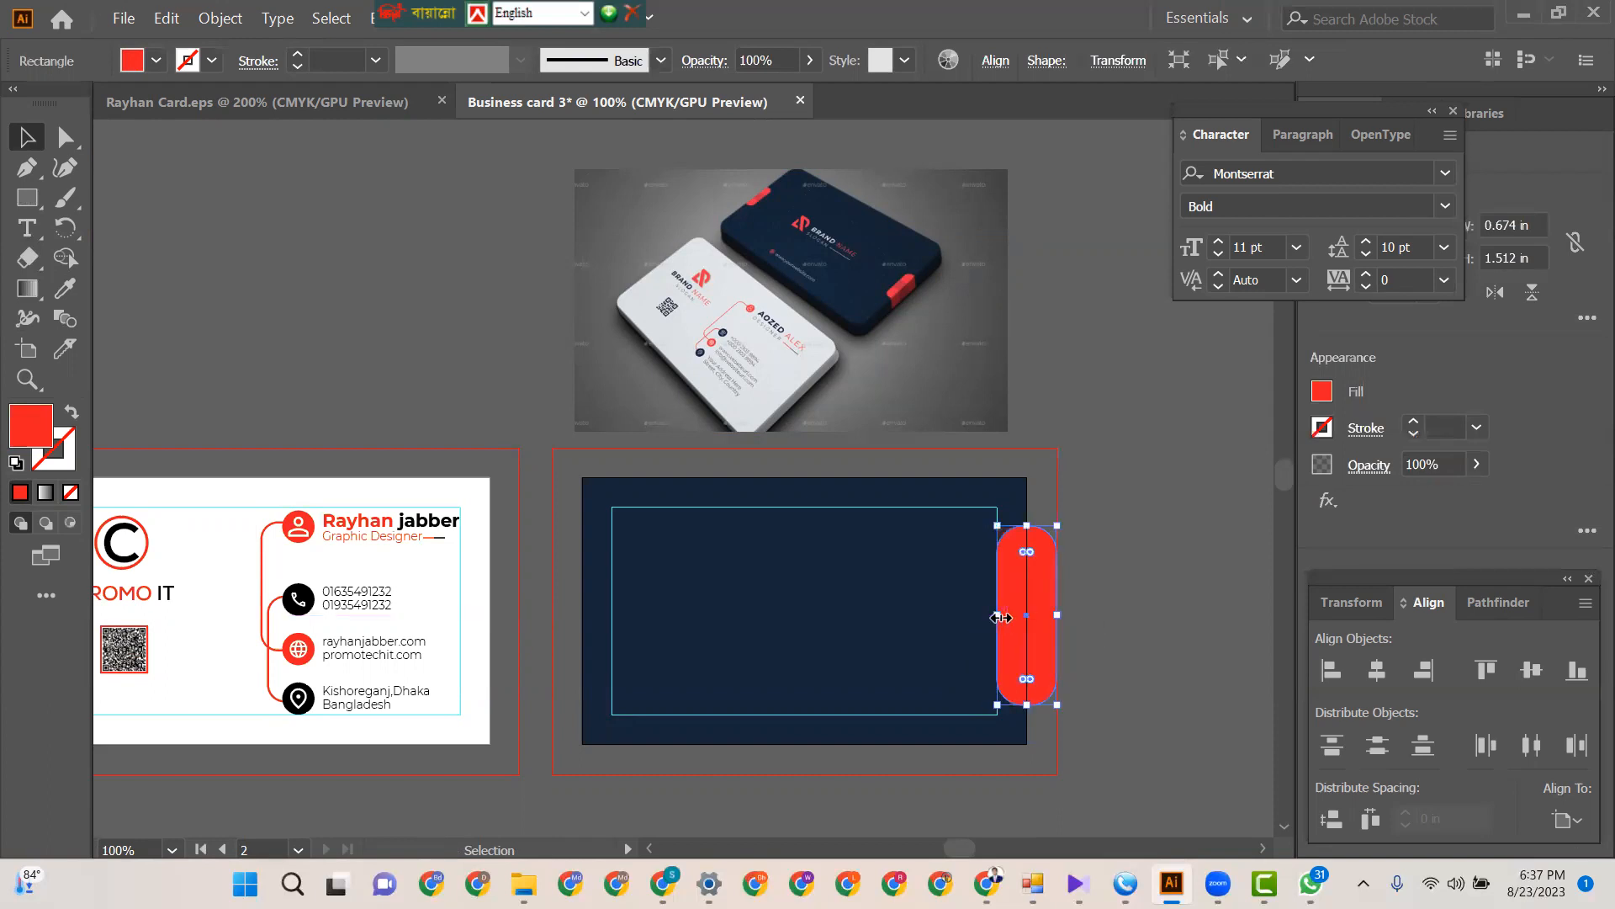
click(1150, 577)
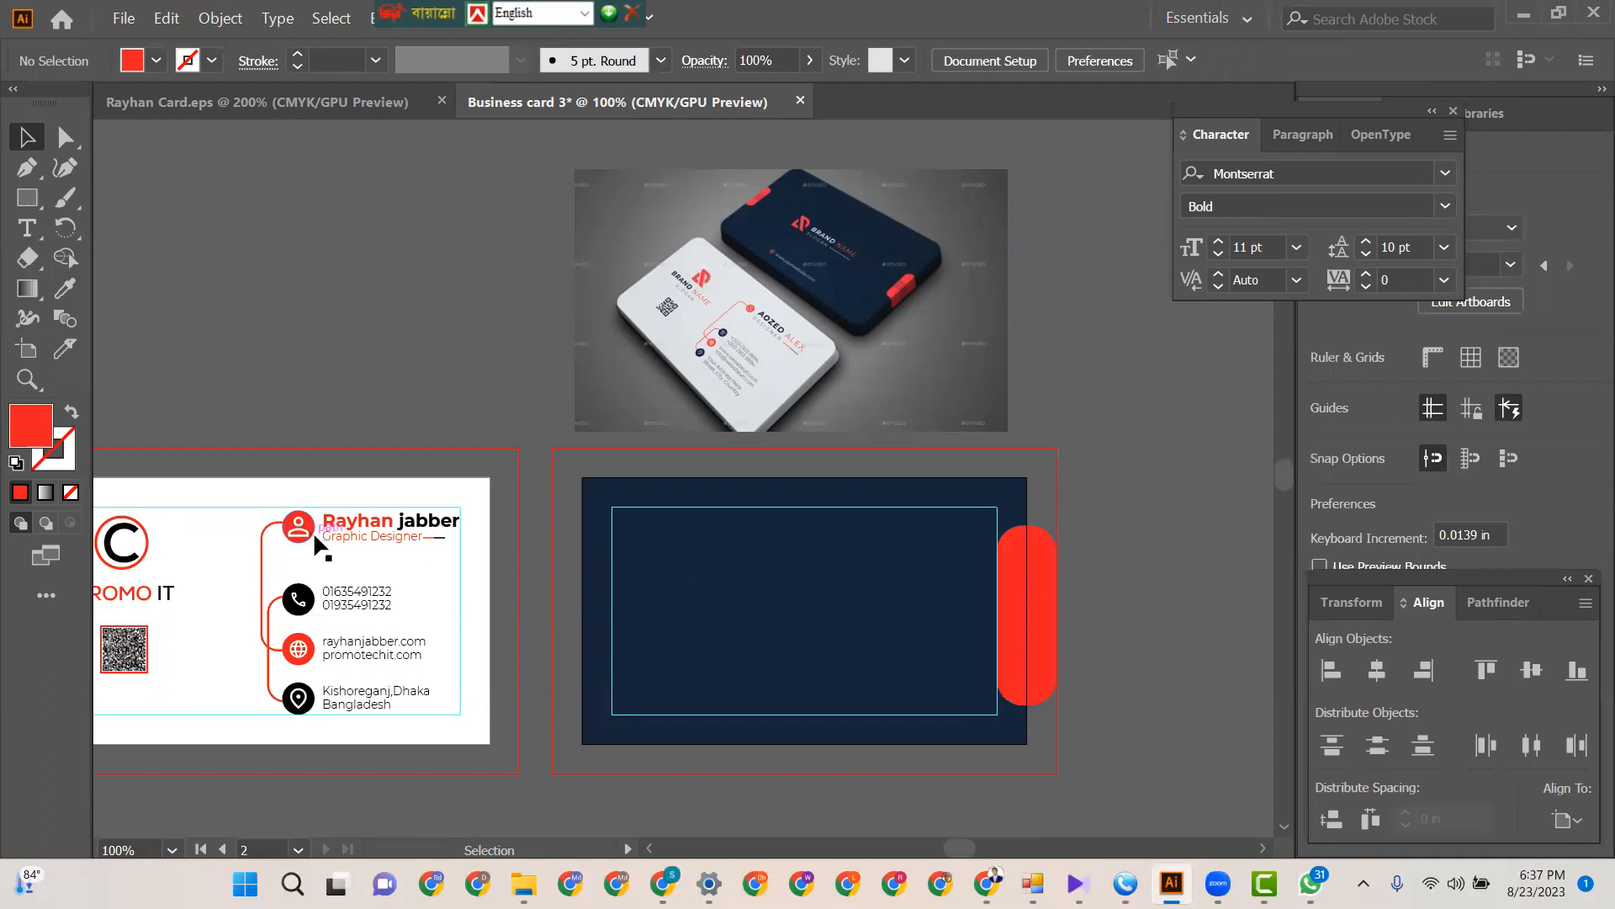
- Draw a 0.5 × about 0.465 in band across the middle of the red bar and fill it with dark red 87121A
click(27, 197)
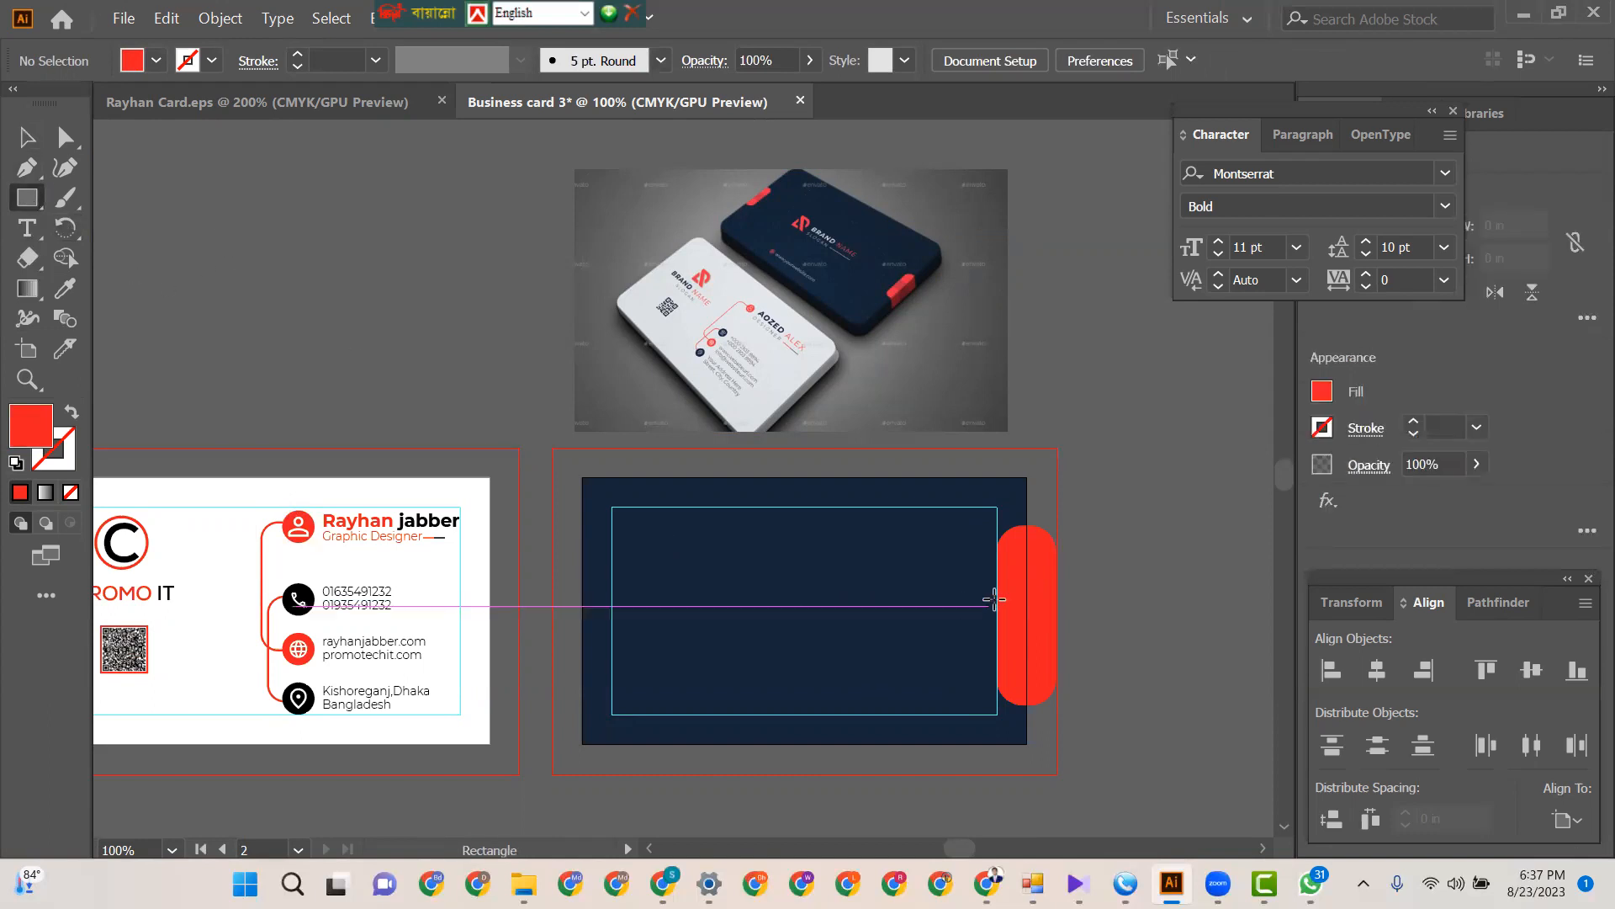
drag(996, 595, 1056, 649)
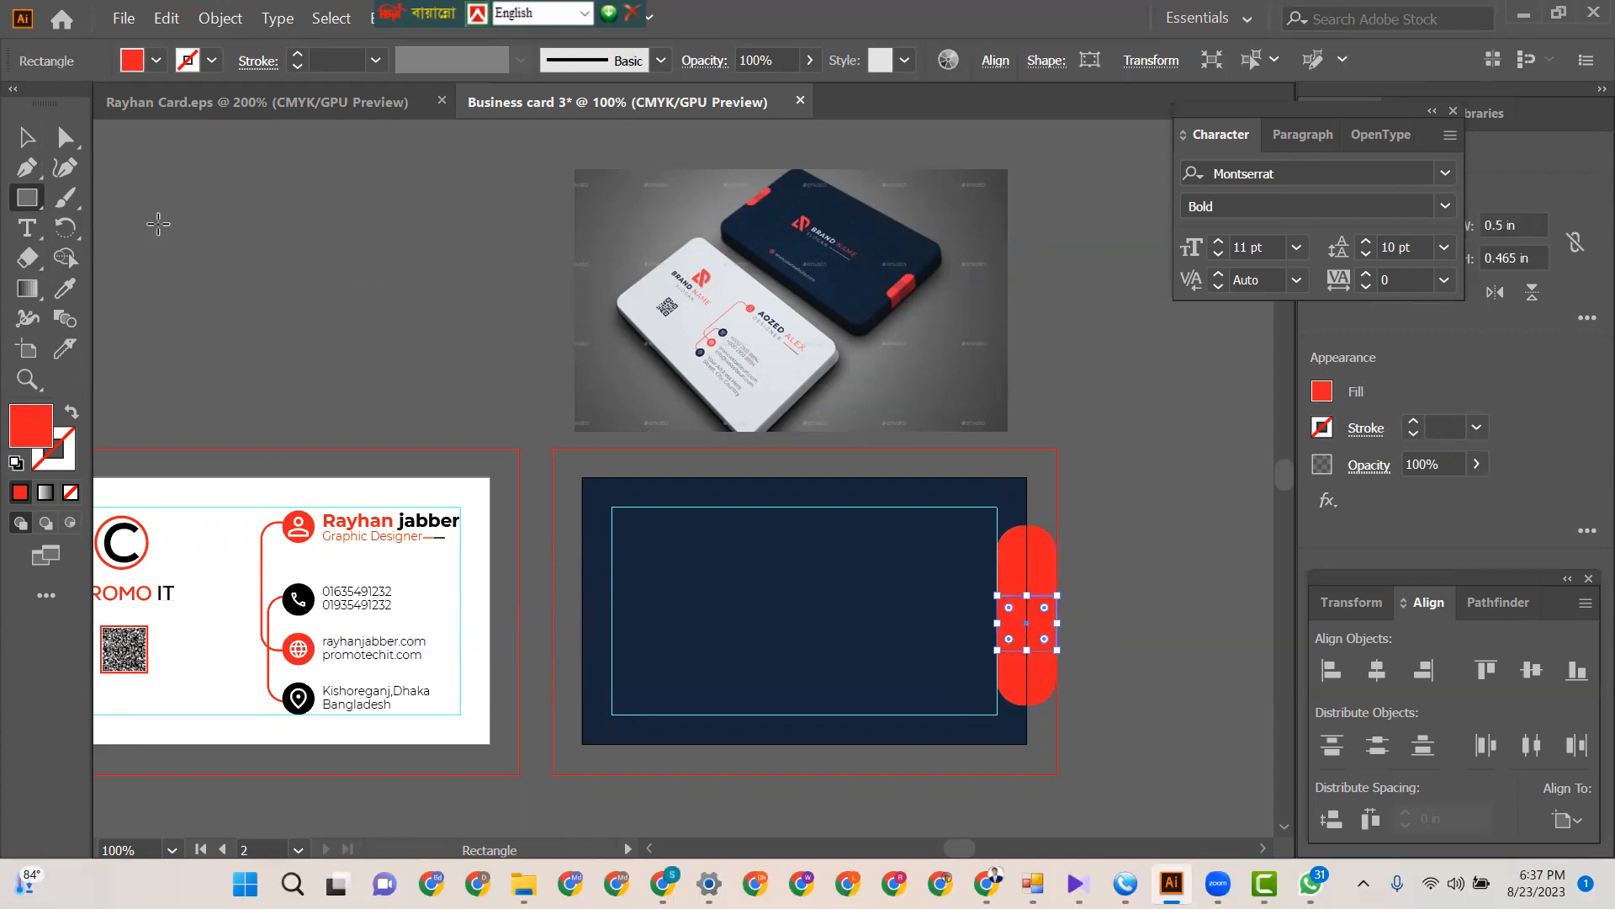
double_click(28, 441)
drag(765, 497, 755, 511)
drag(795, 370, 755, 421)
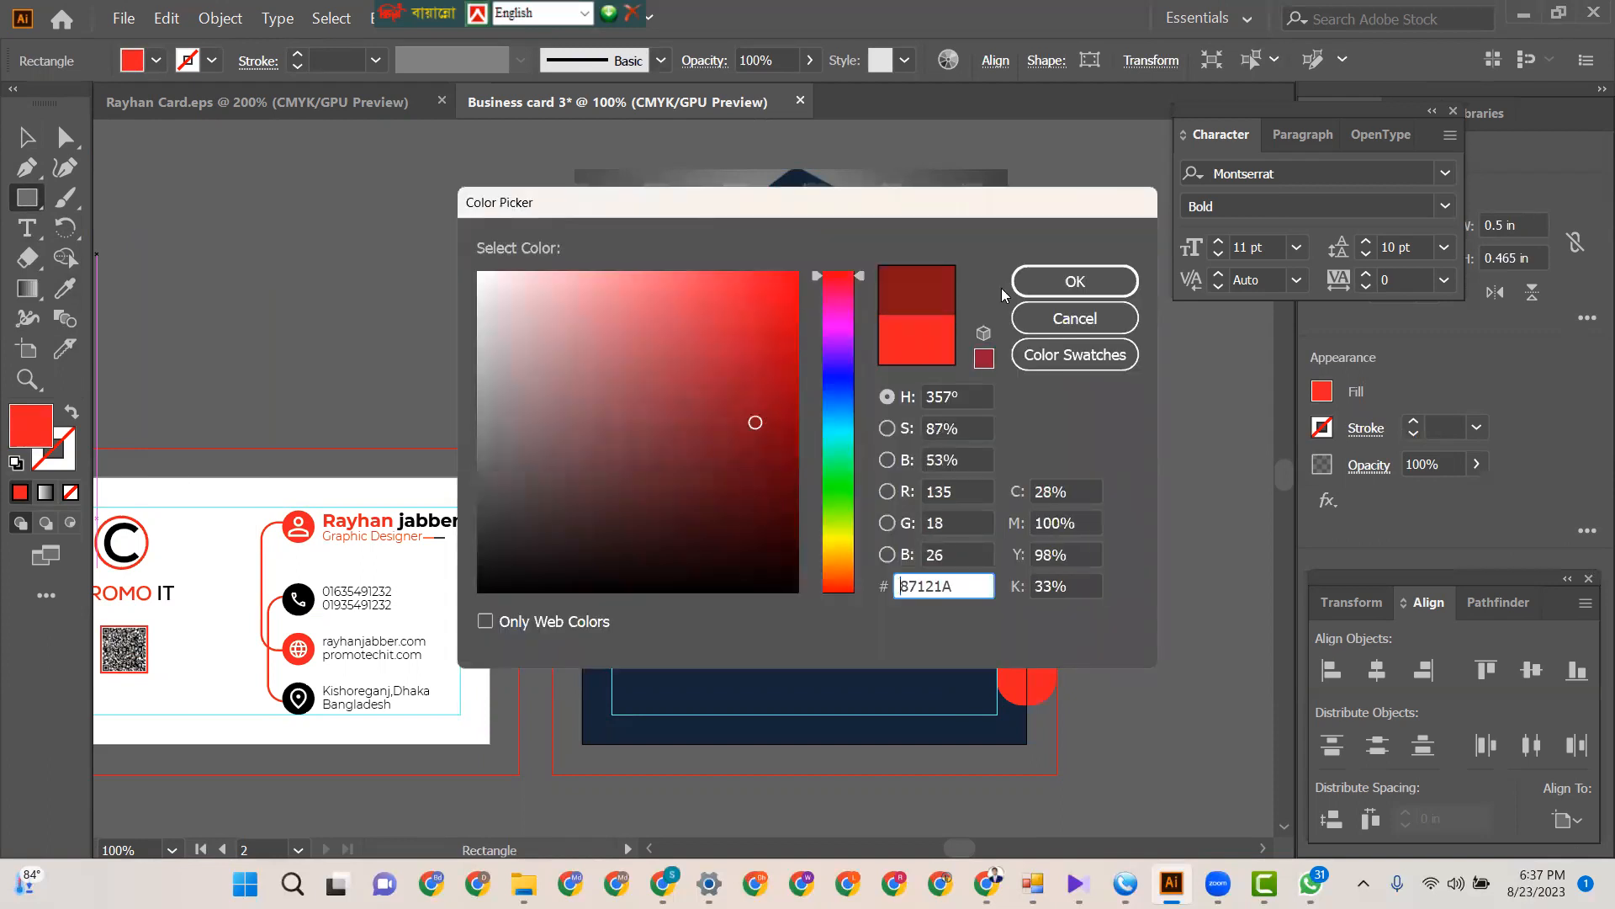
click(1047, 285)
key(v)
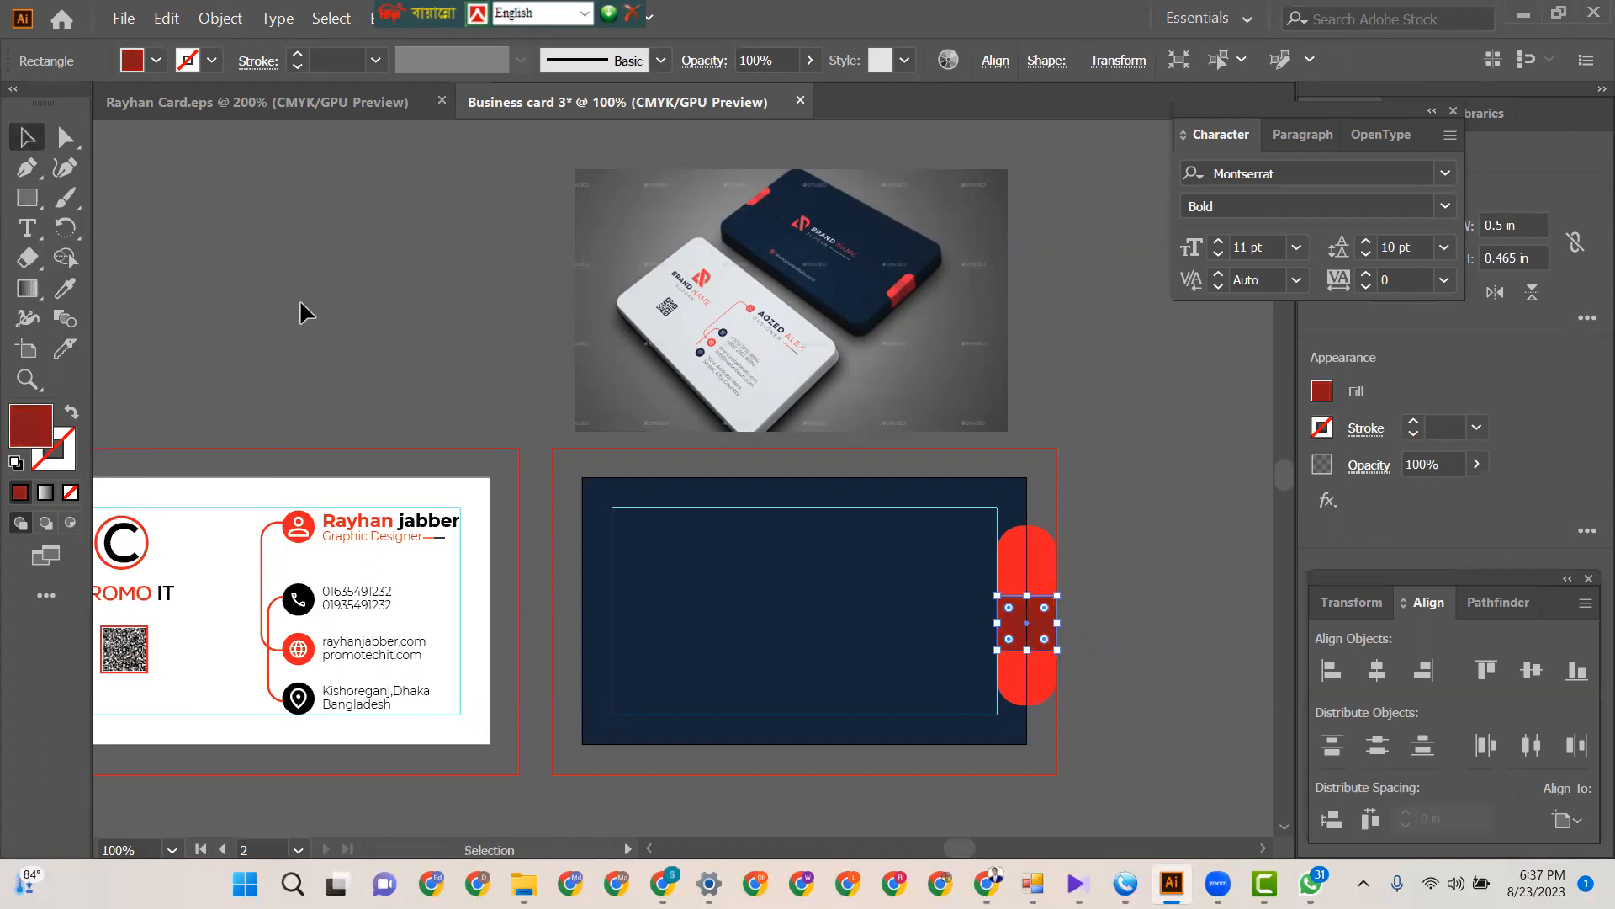
- Examine the red two-tone tab on the edge of the navy card in the reference mockup
click(838, 266)
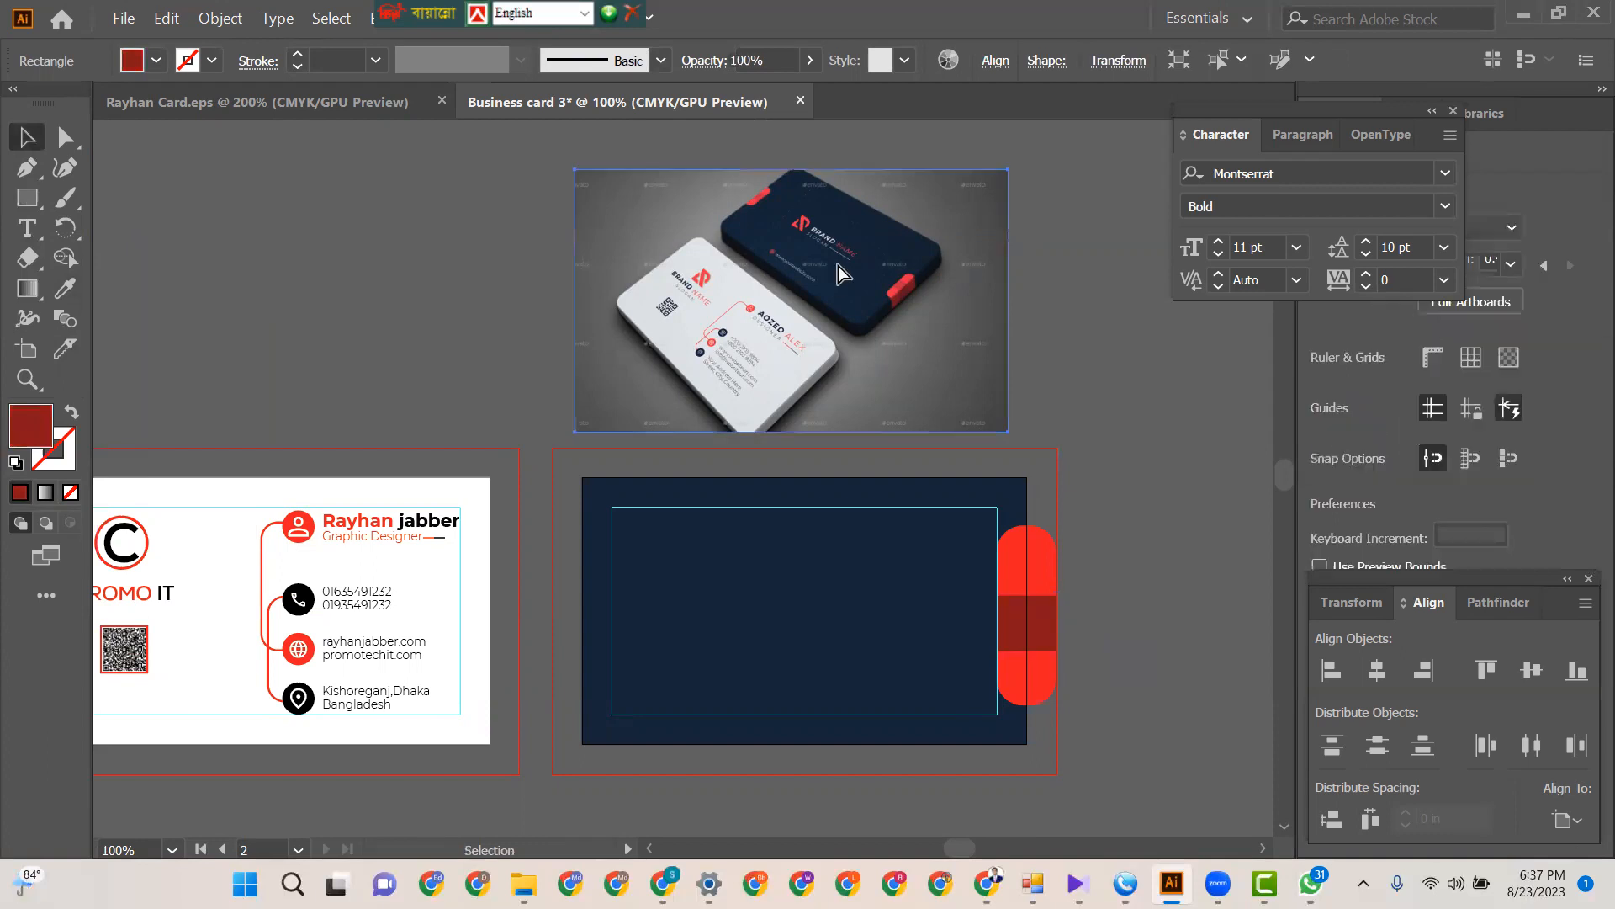
key(ctrl+plus)
key(ctrl+plus)
key(ctrl+plus)
key(ctrl+plus)
key(ctrl+plus)
key(ctrl+plus)
drag(976, 389, 264, 466)
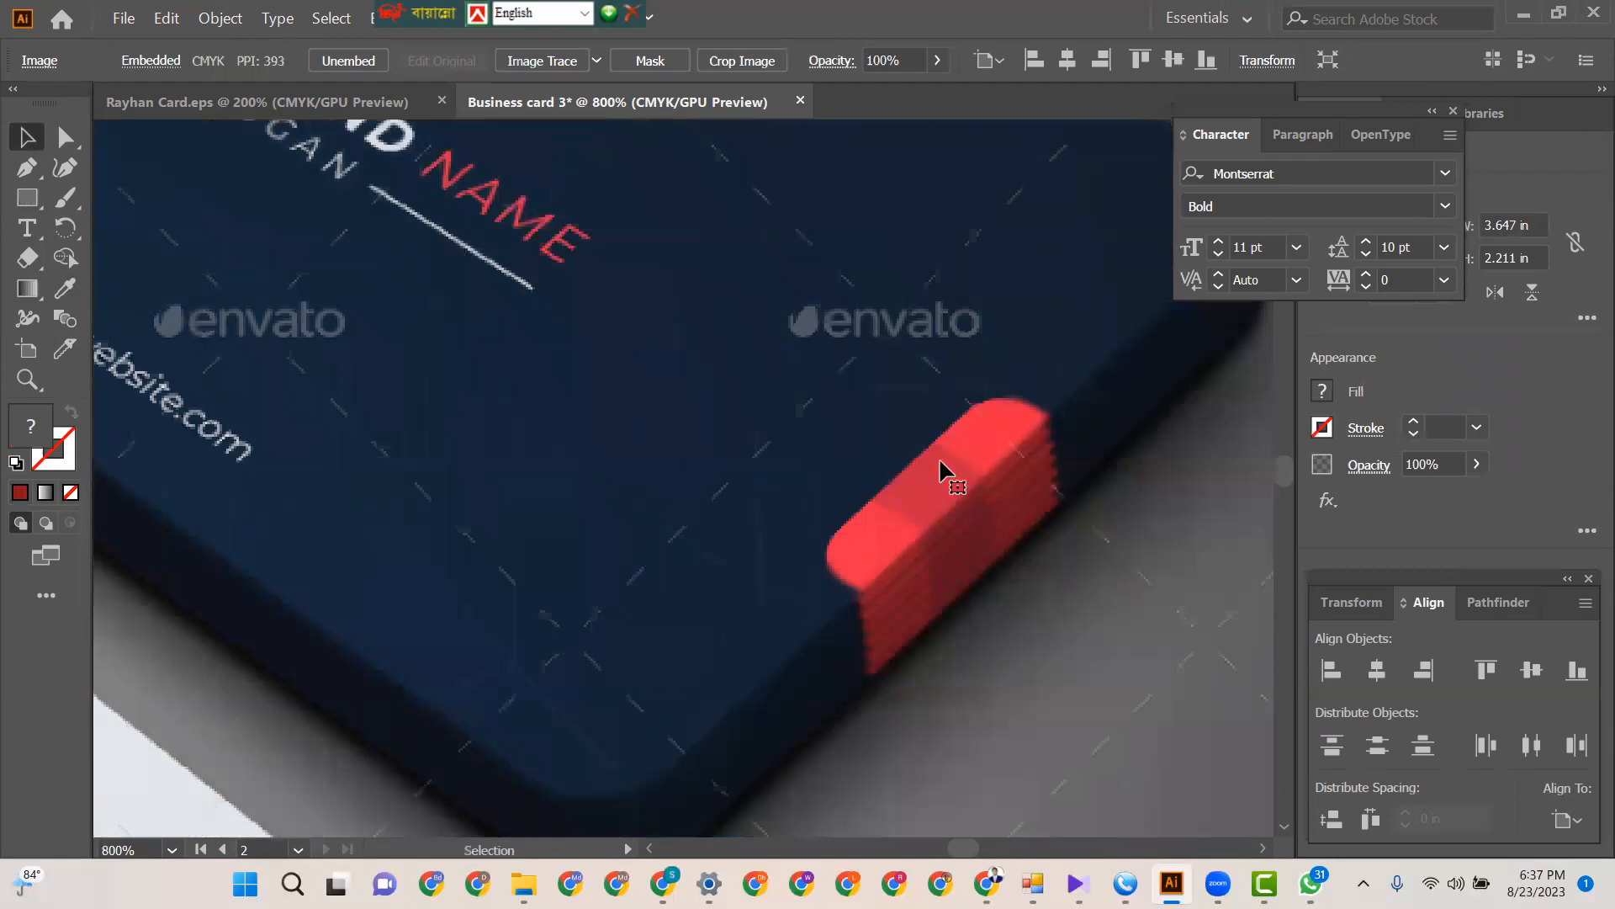
key(ctrl+minus)
key(ctrl+minus)
key(ctrl+minus)
key(ctrl+minus)
key(ctrl+minus)
key(ctrl+minus)
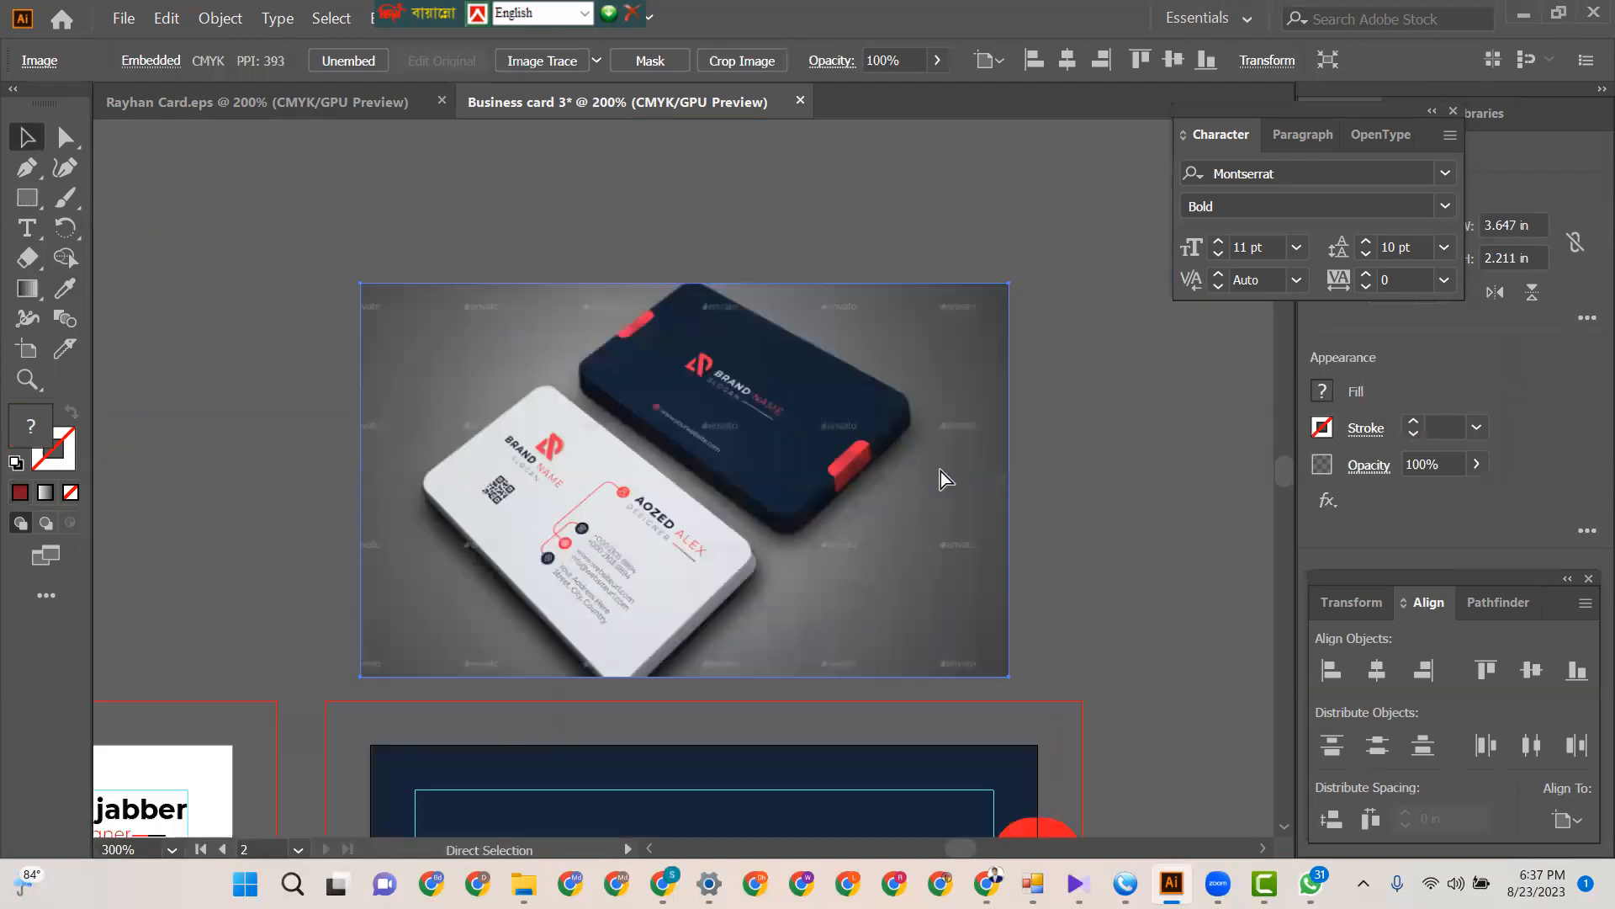
- Center the dark red band vertically on the rounded red bar
drag(968, 669, 993, 587)
click(995, 541)
click(900, 648)
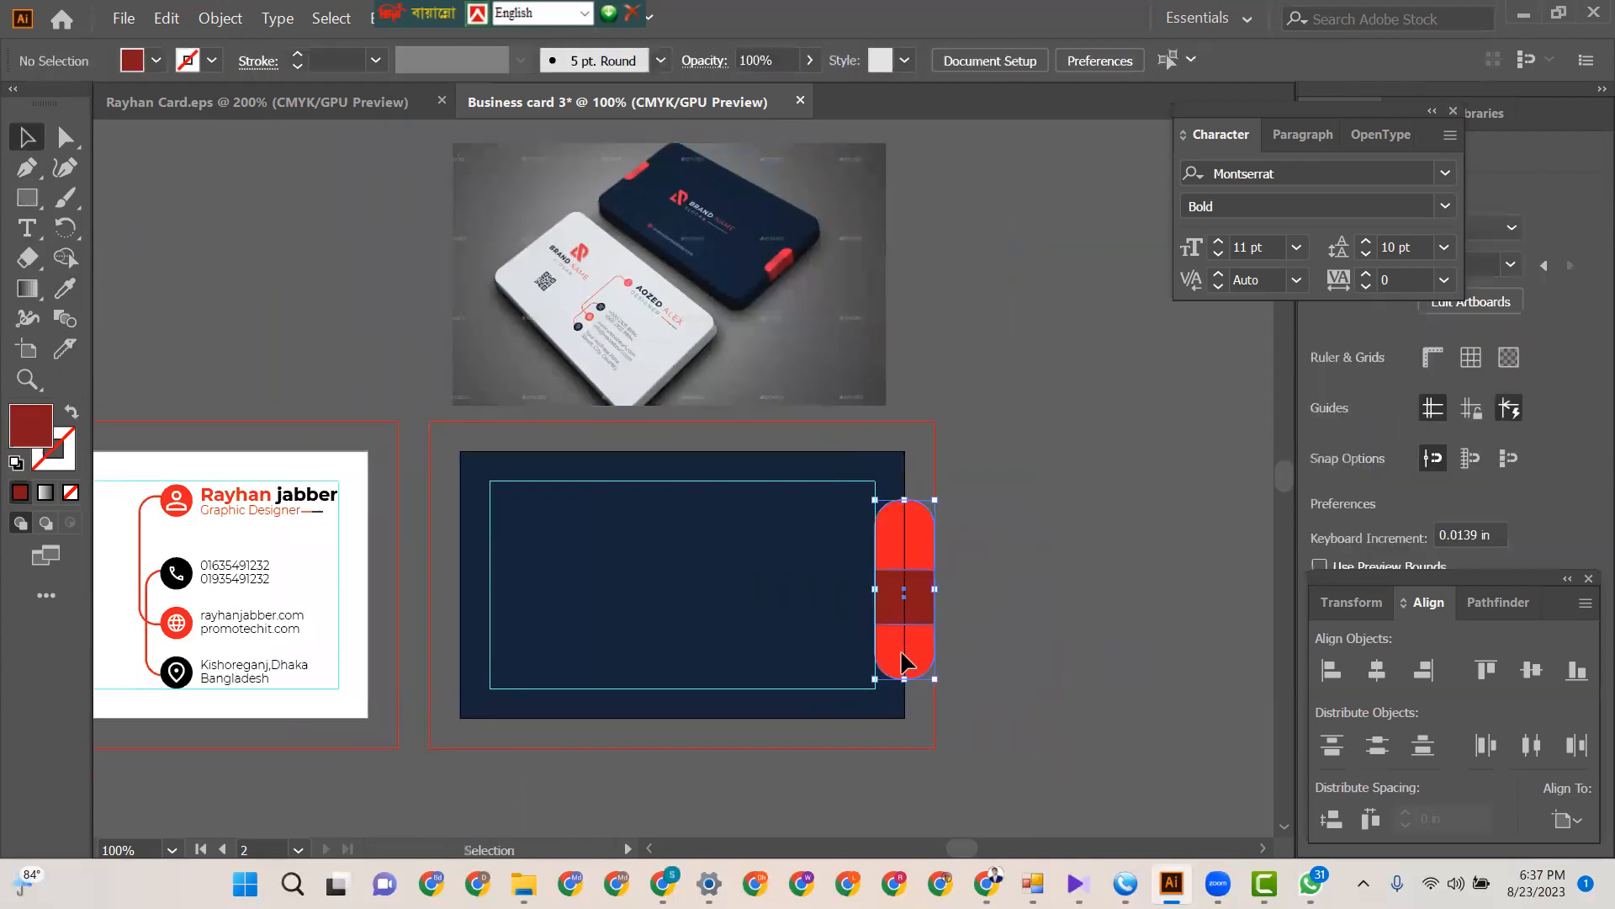
click(910, 542)
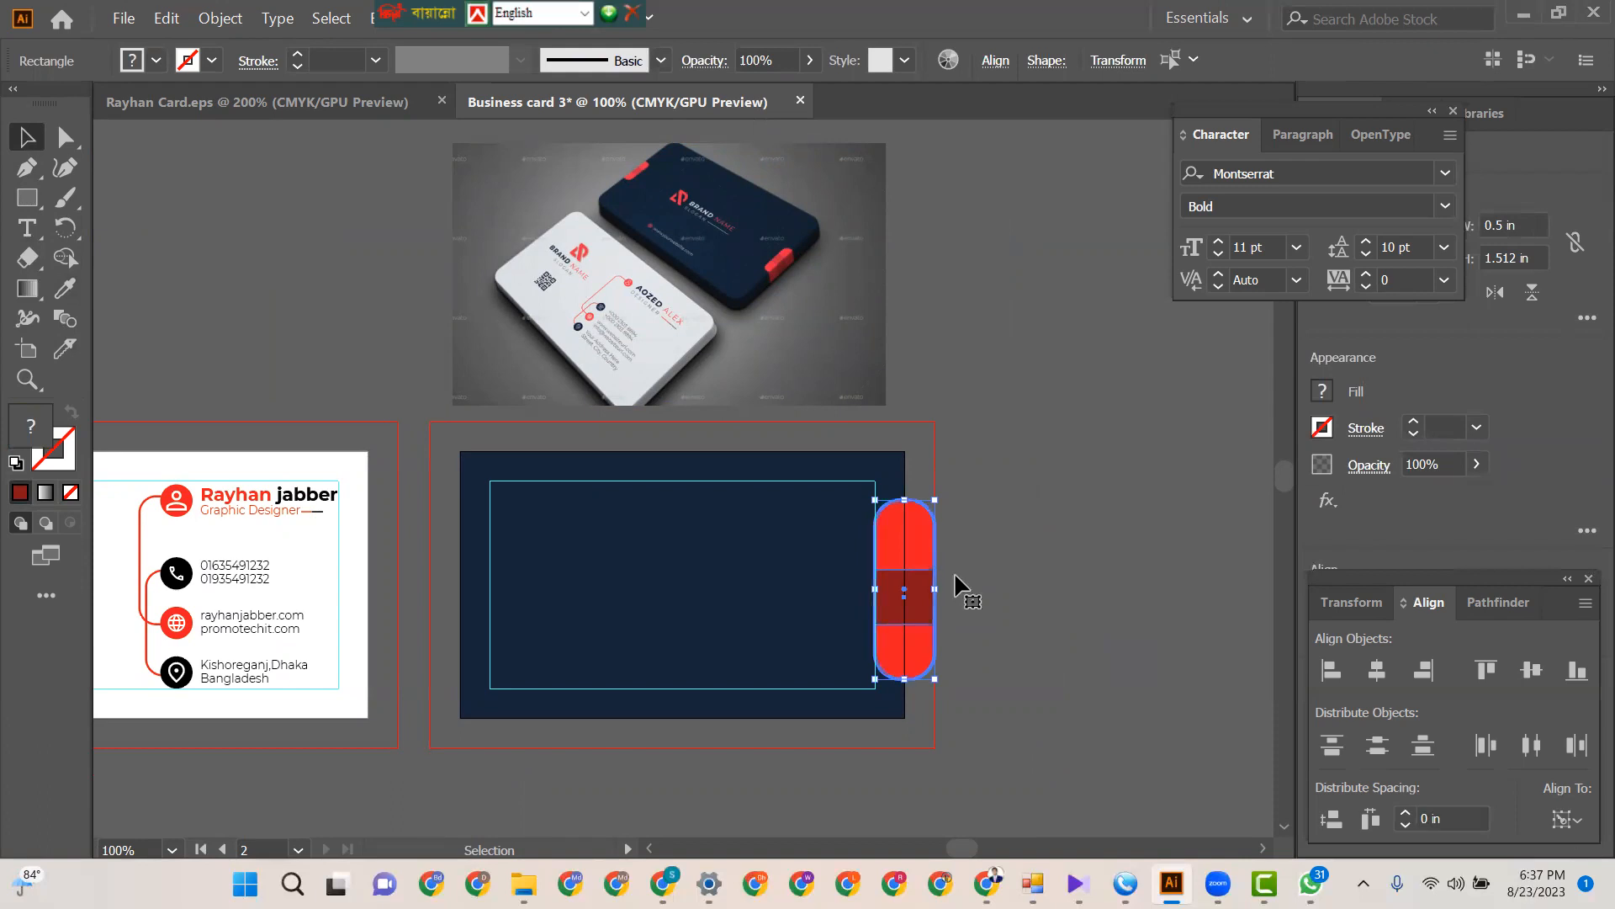
click(1532, 669)
click(1124, 616)
- Place a copy of the red tab with its dark band across the card's left edge
click(890, 640)
drag(894, 649, 450, 655)
click(1113, 587)
- Draw a 3.75 × 2.25 in rectangle exactly over the navy card as a trimming shape
click(24, 201)
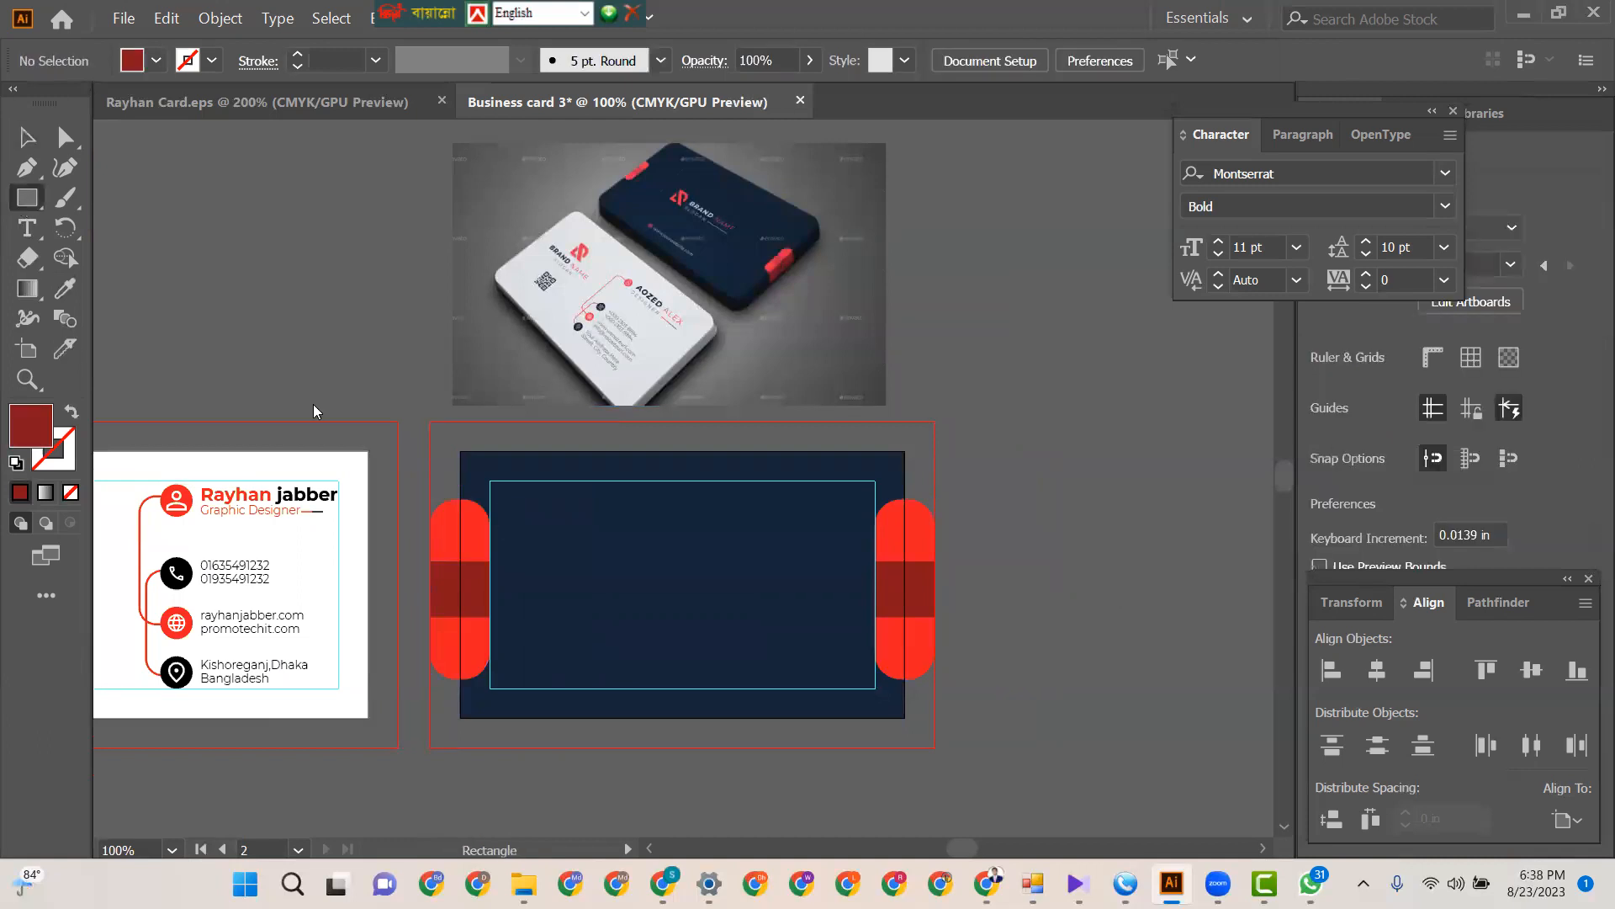
drag(460, 452, 906, 720)
key(v)
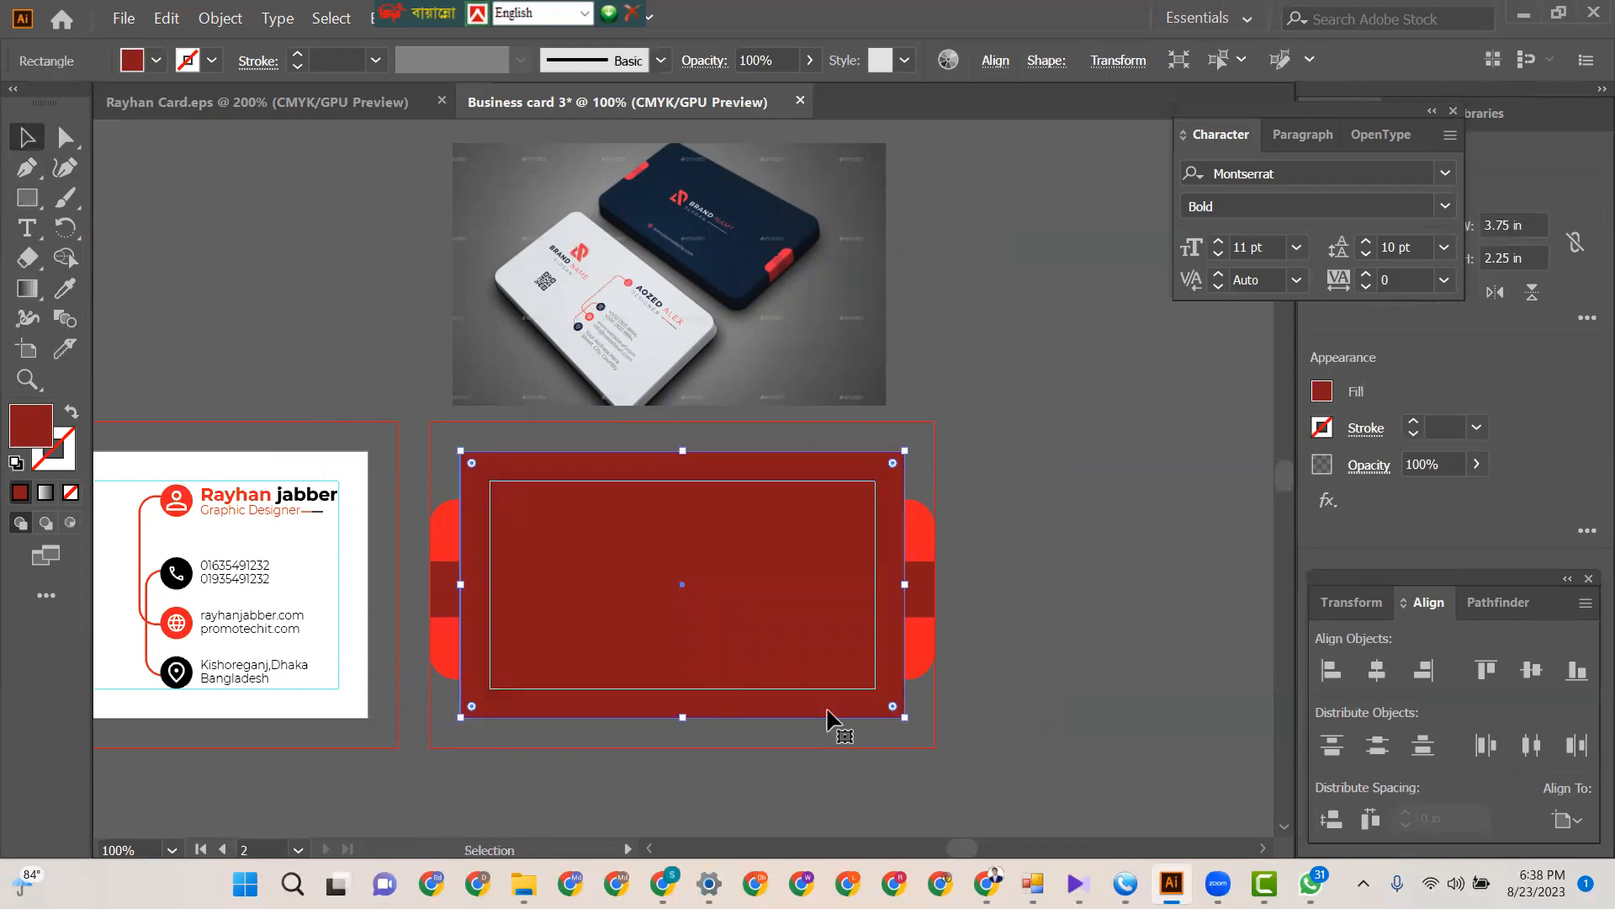
click(1073, 686)
- Trim away the parts of both tabs outside the card edges with the Shape Builder
click(447, 599)
click(65, 258)
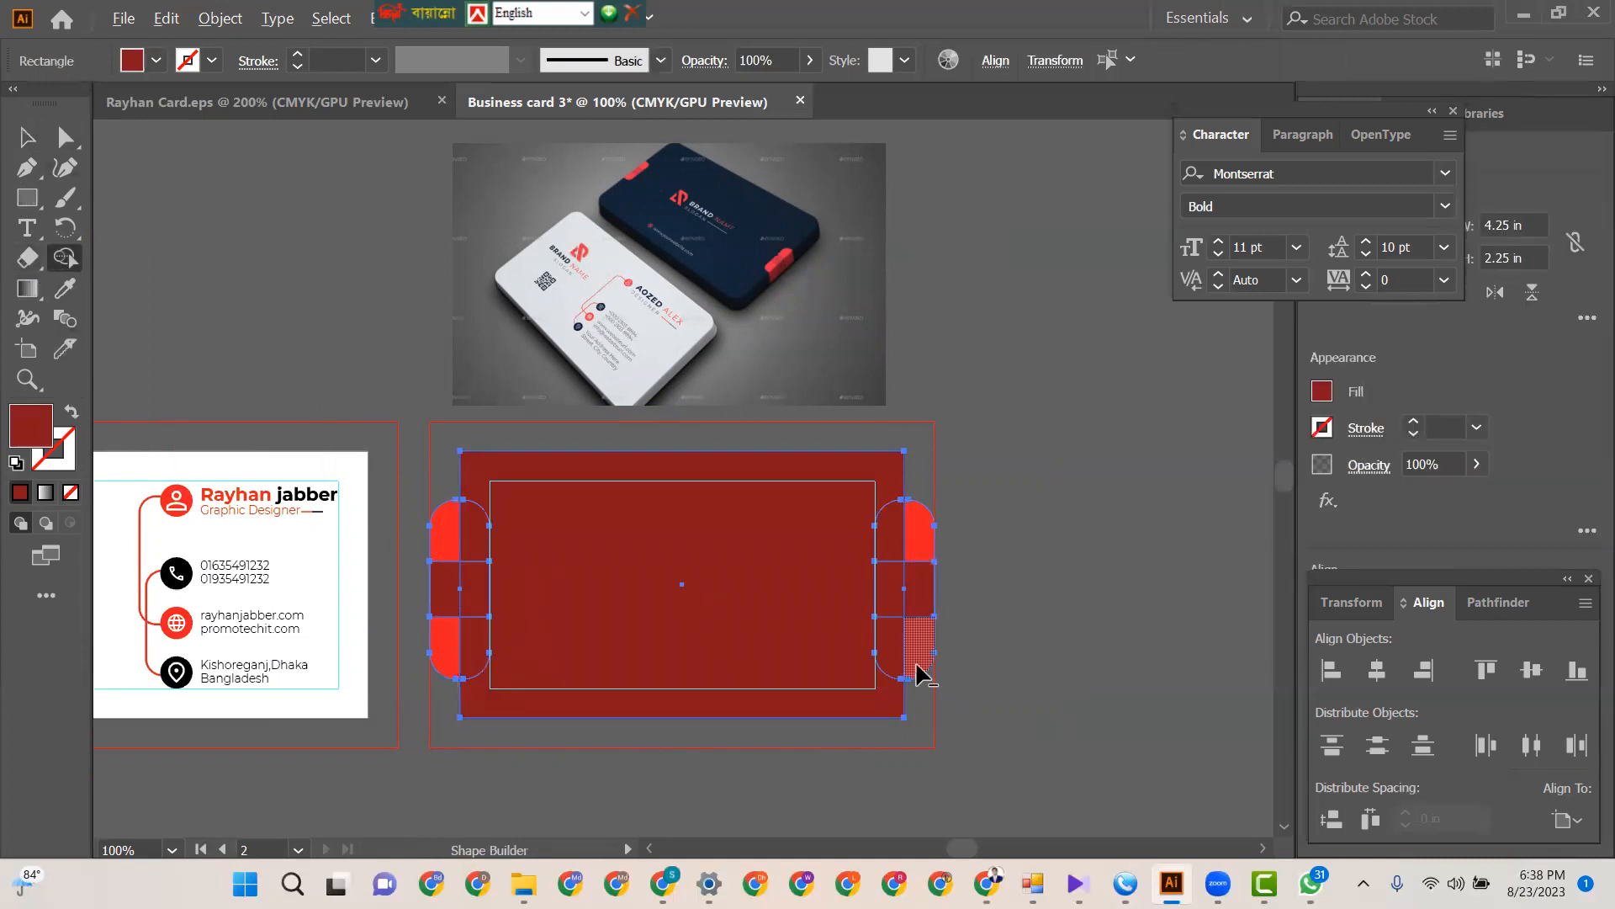
drag(917, 702, 919, 501)
drag(436, 489, 447, 718)
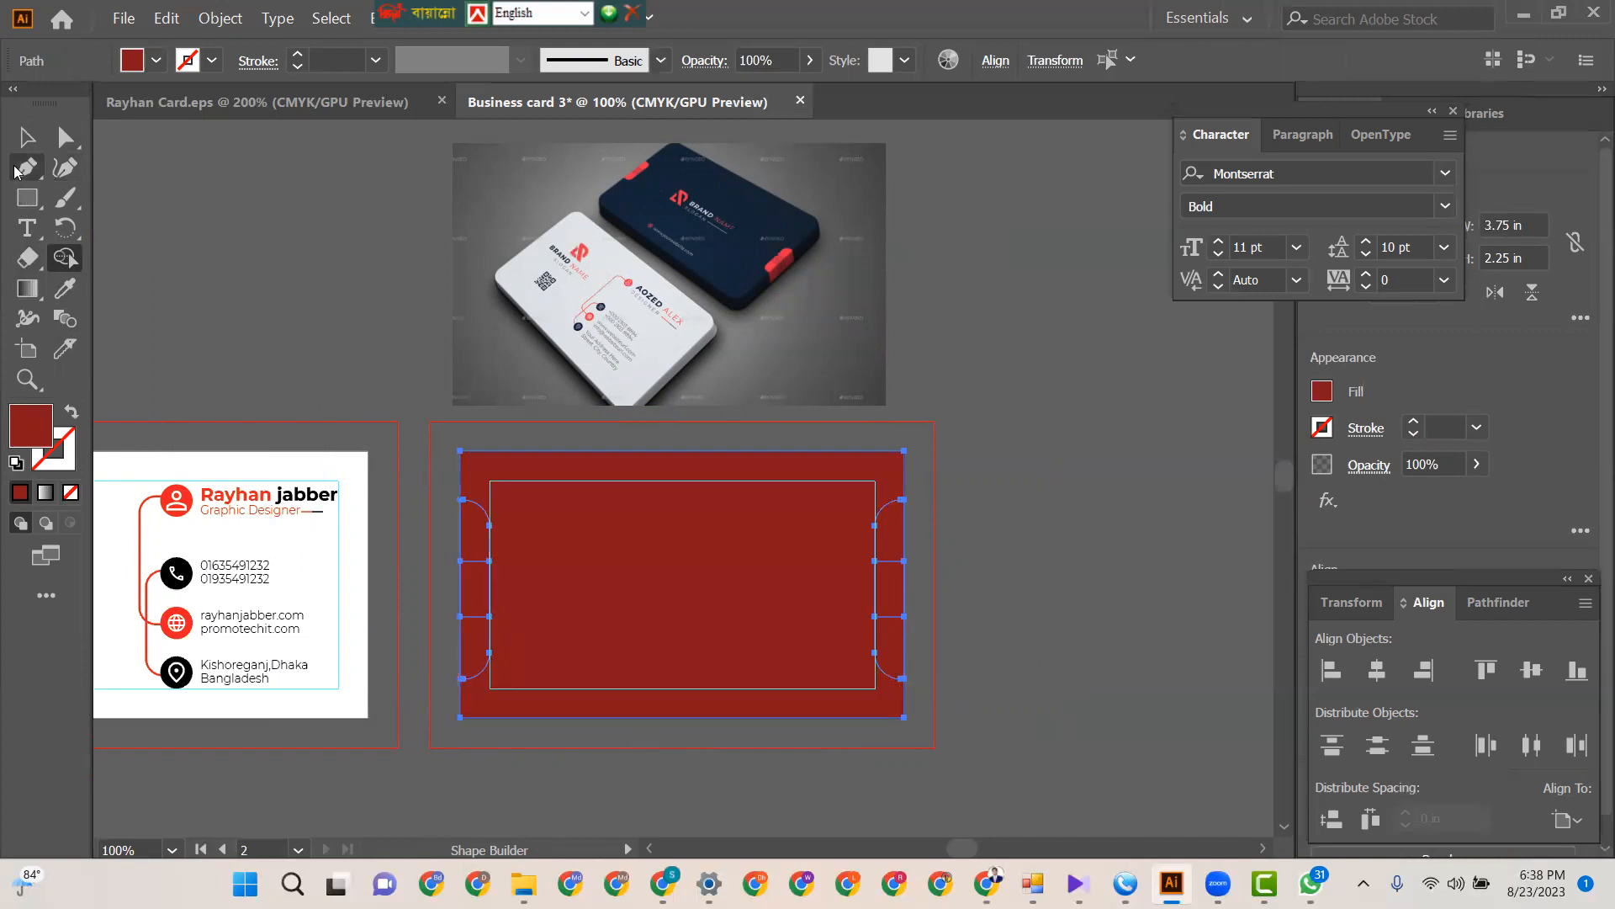
- Send the dark red card-size rectangle behind the navy background to uncover the trimmed tabs
click(26, 137)
click(180, 252)
click(552, 580)
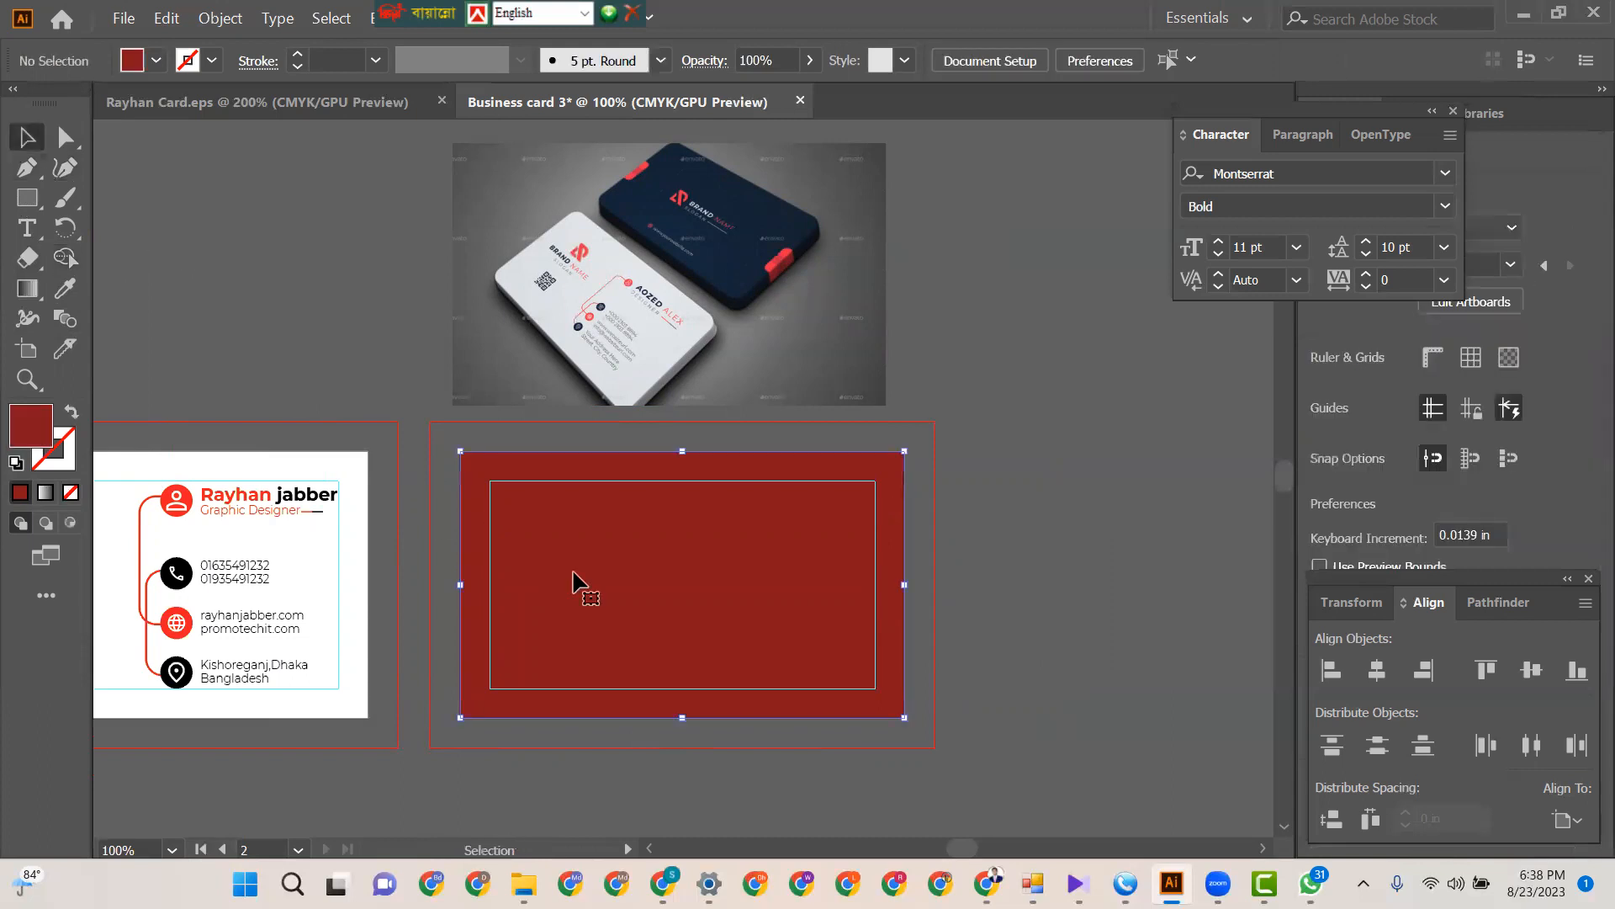
key(ctrl+shift+bracketleft)
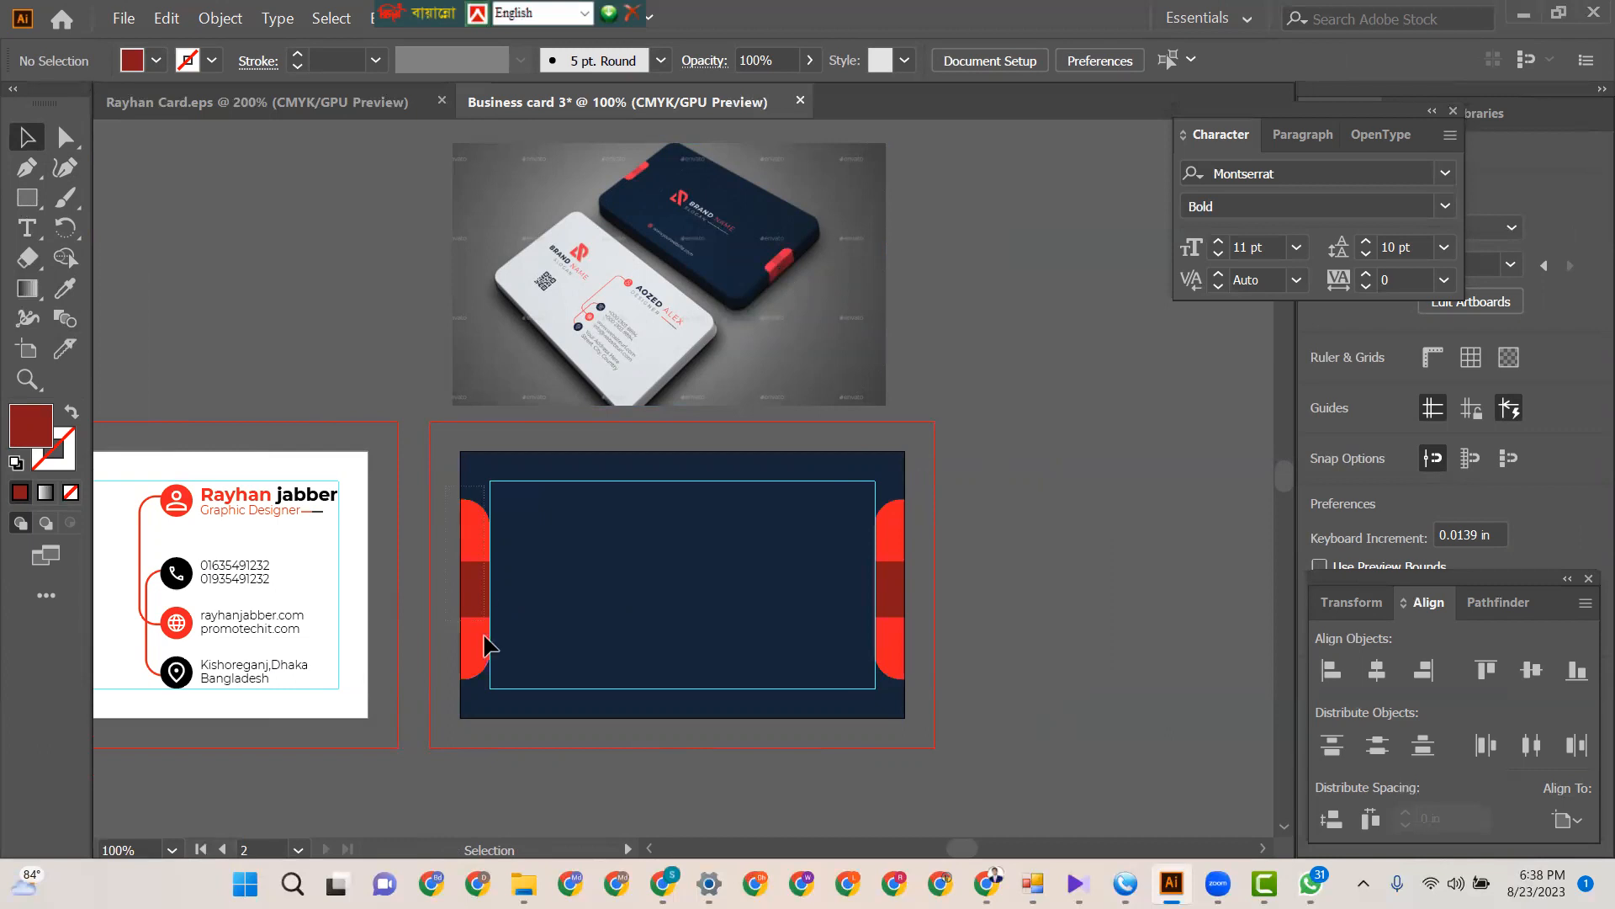
- Reduce the height of both side tabs together to about 0.88 in
drag(494, 691, 930, 706)
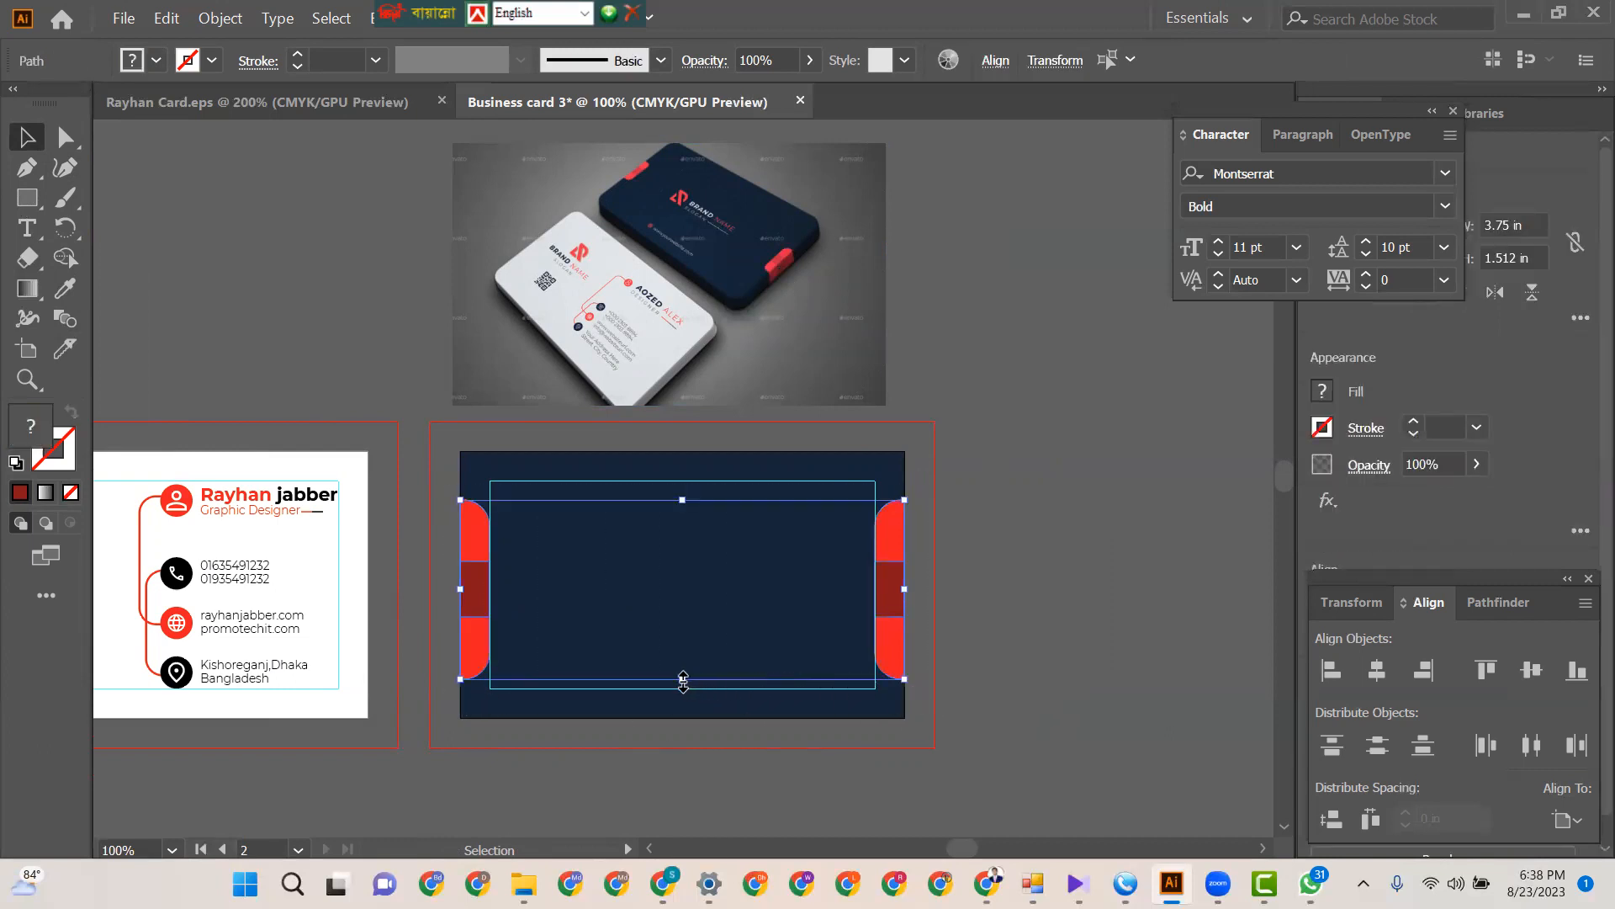
drag(682, 678, 815, 683)
drag(683, 500, 684, 574)
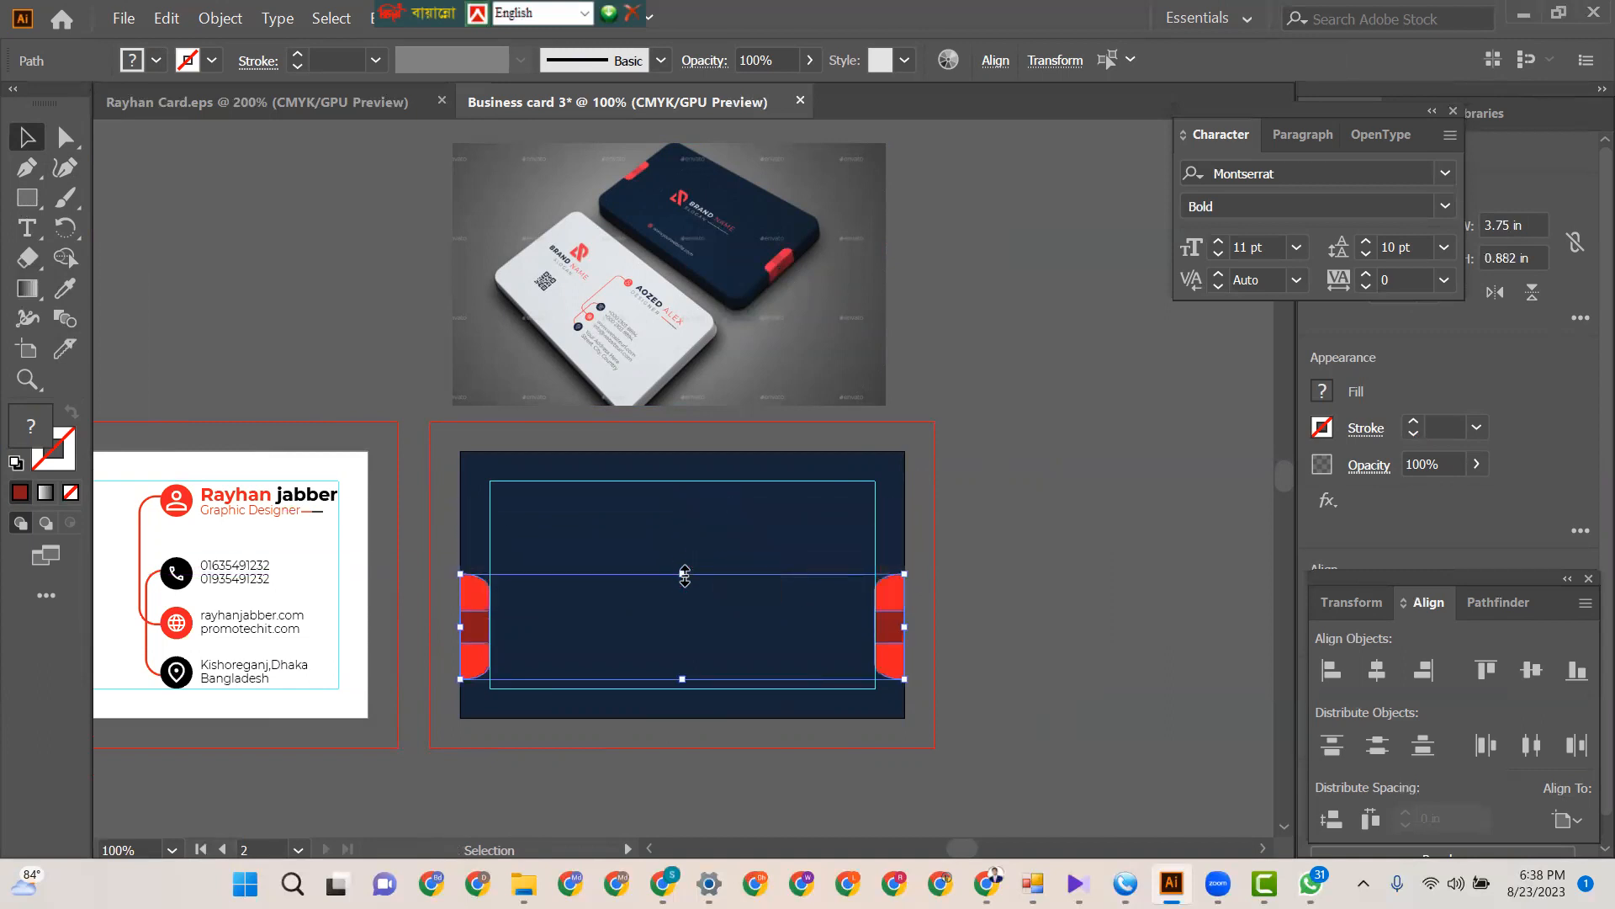
click(987, 624)
- Group the two side tabs and center the group horizontally and vertically on the second artboard
drag(469, 535, 951, 746)
key(ctrl+g)
click(1375, 668)
click(1531, 669)
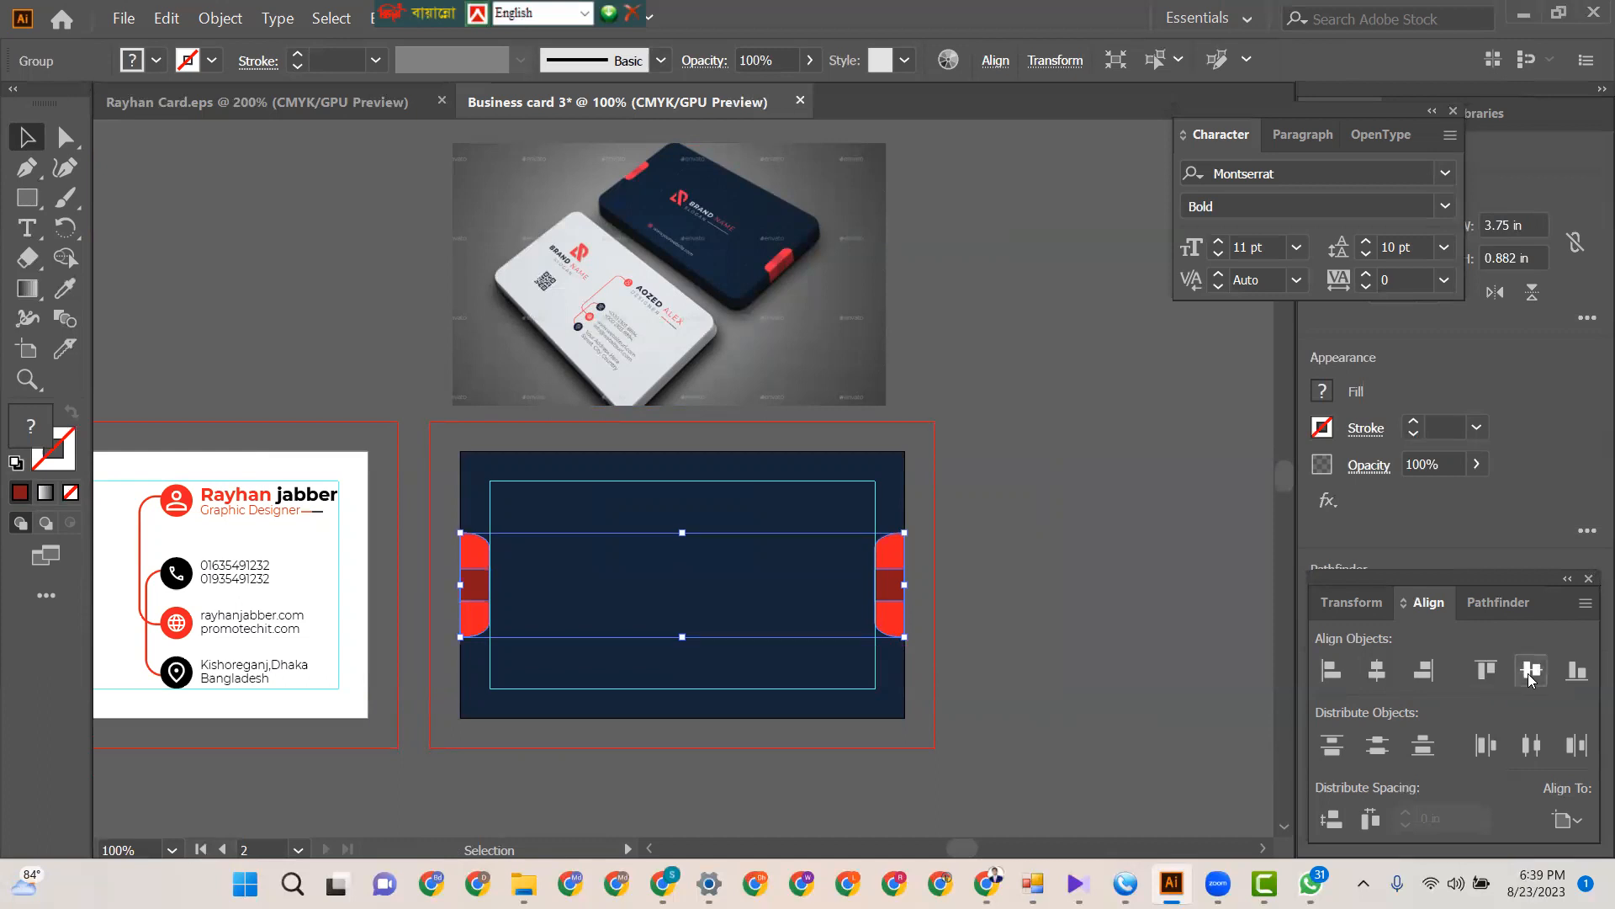
click(1136, 628)
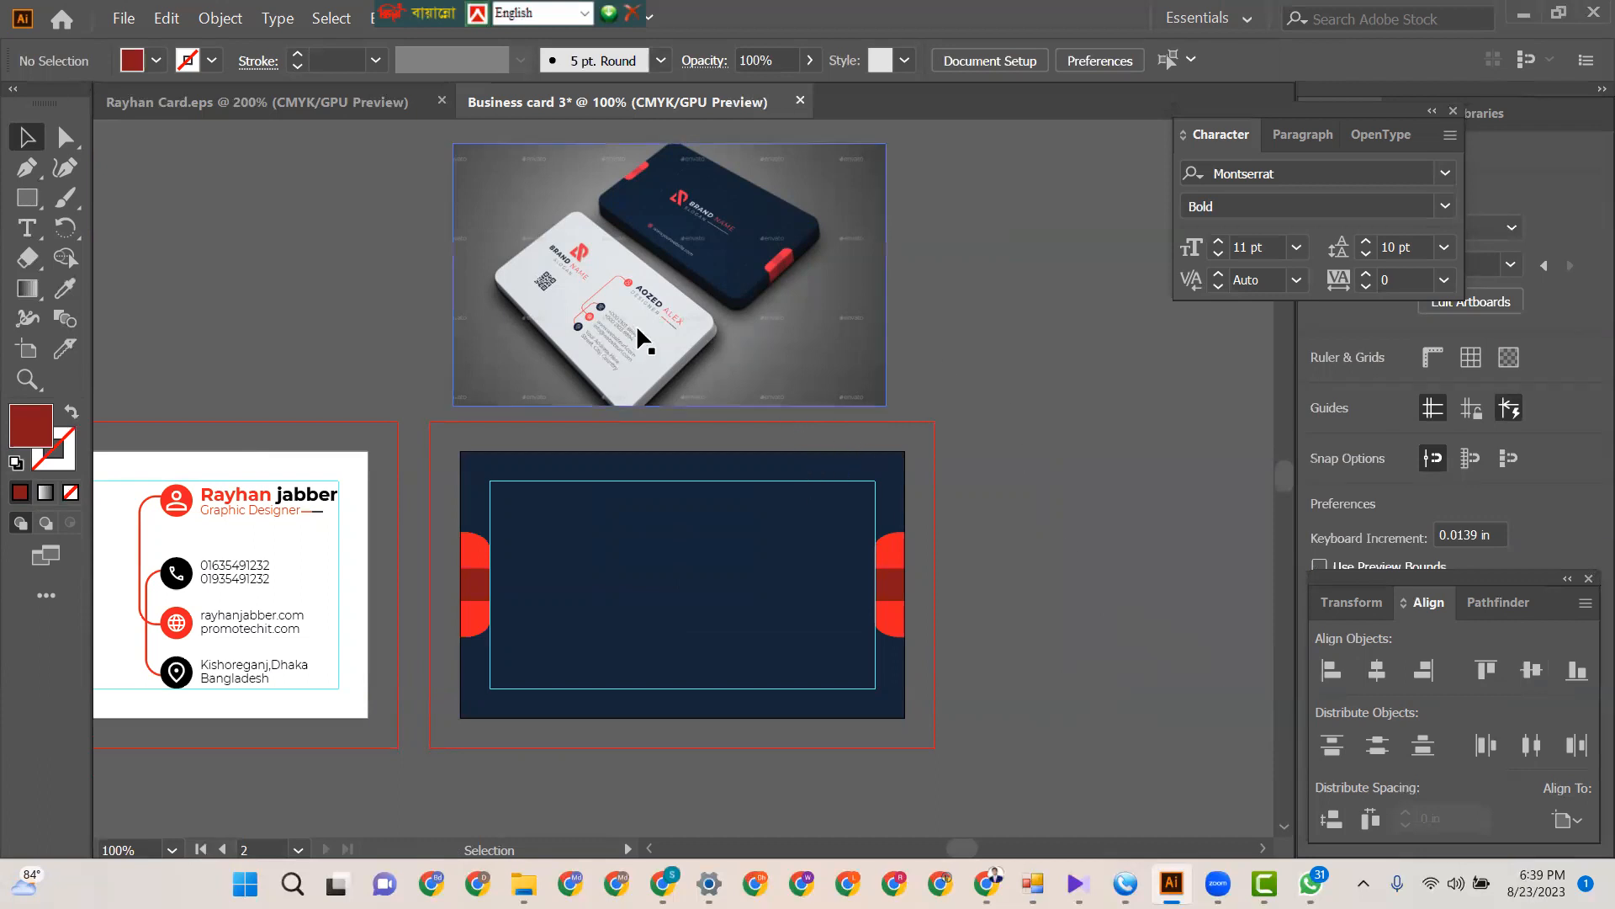
- Examine the logo, slogan and website layout on the navy card in the reference mockup
click(702, 199)
scroll(702, 198, up, 4)
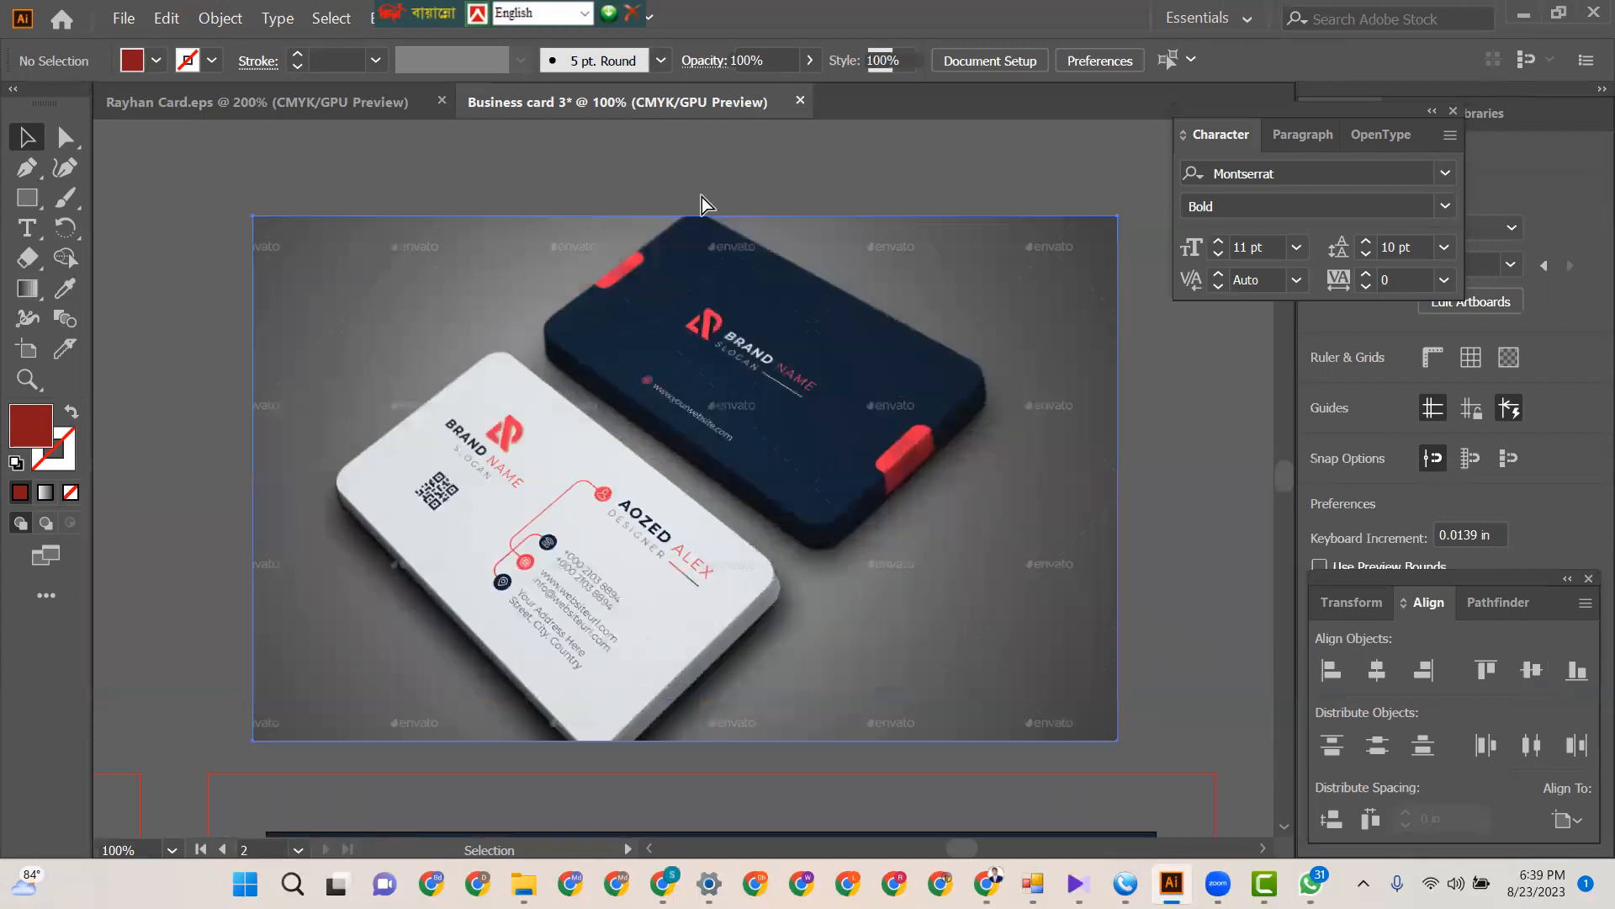
drag(705, 212, 603, 400)
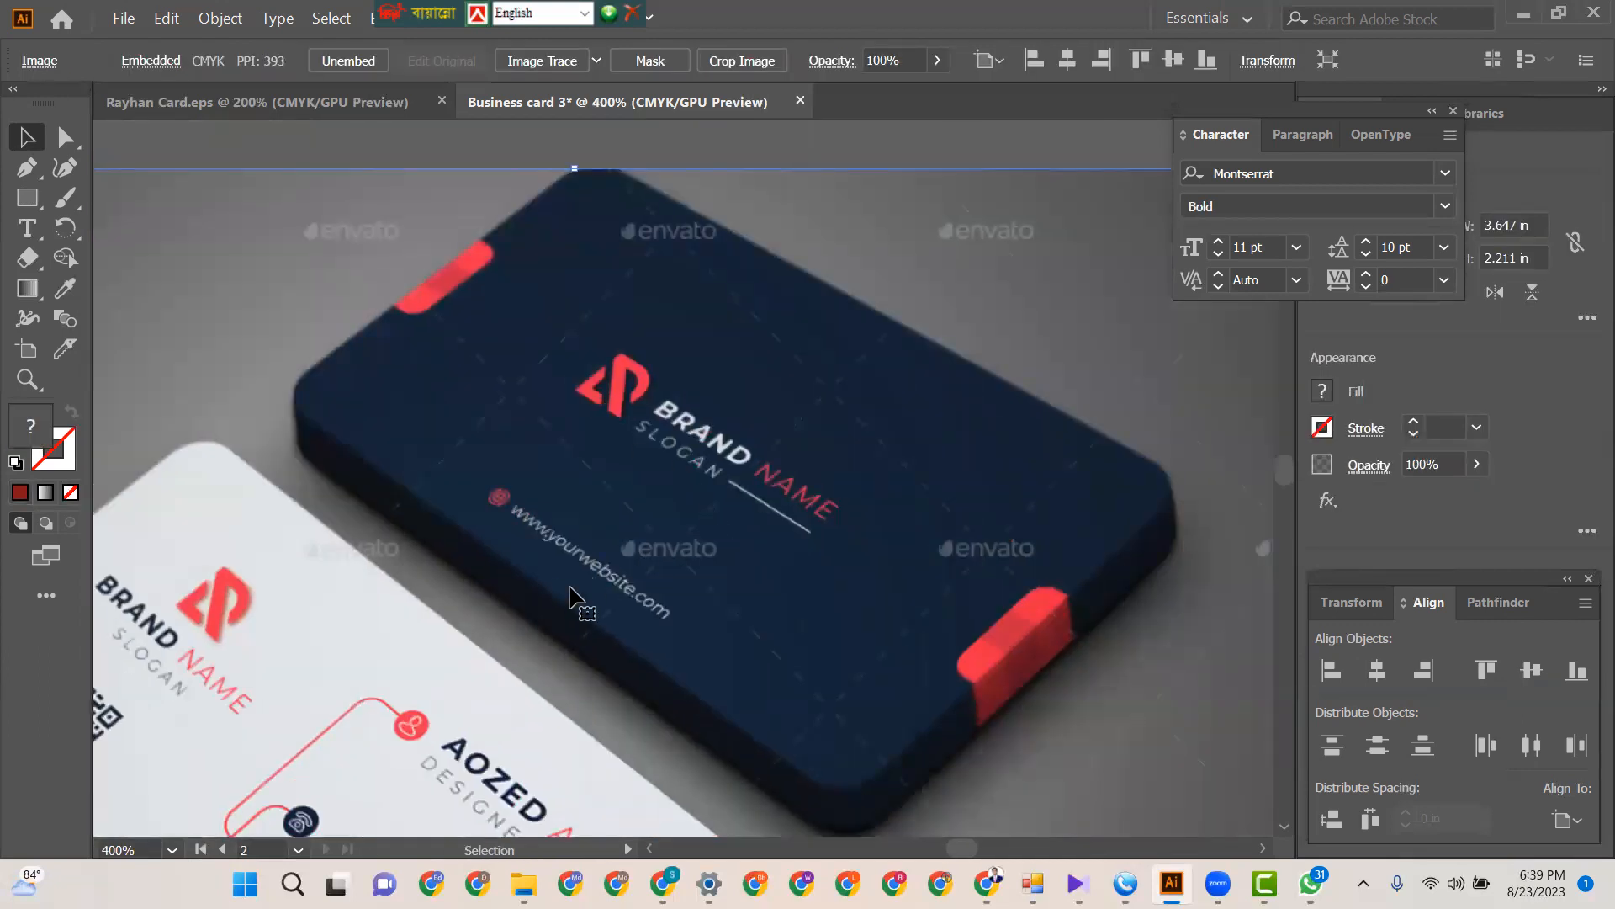
- Copy the round C logo and PROMO IT text from the white card onto the navy card and bring the copy to front
scroll(571, 589, down, 7)
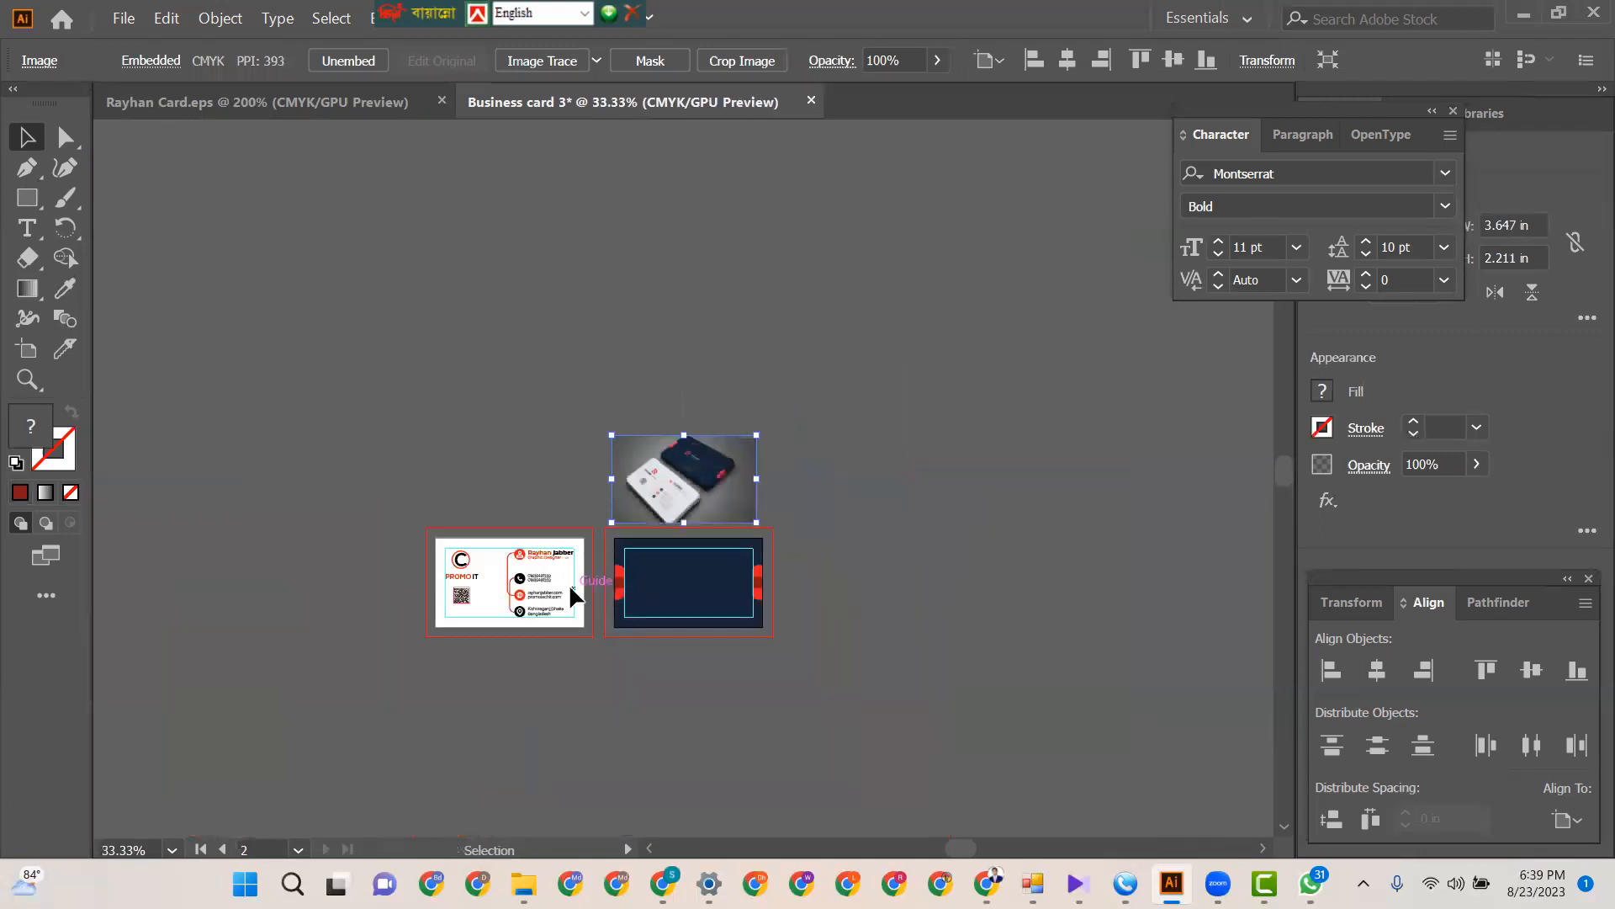
scroll(570, 589, up, 3)
drag(566, 588, 695, 365)
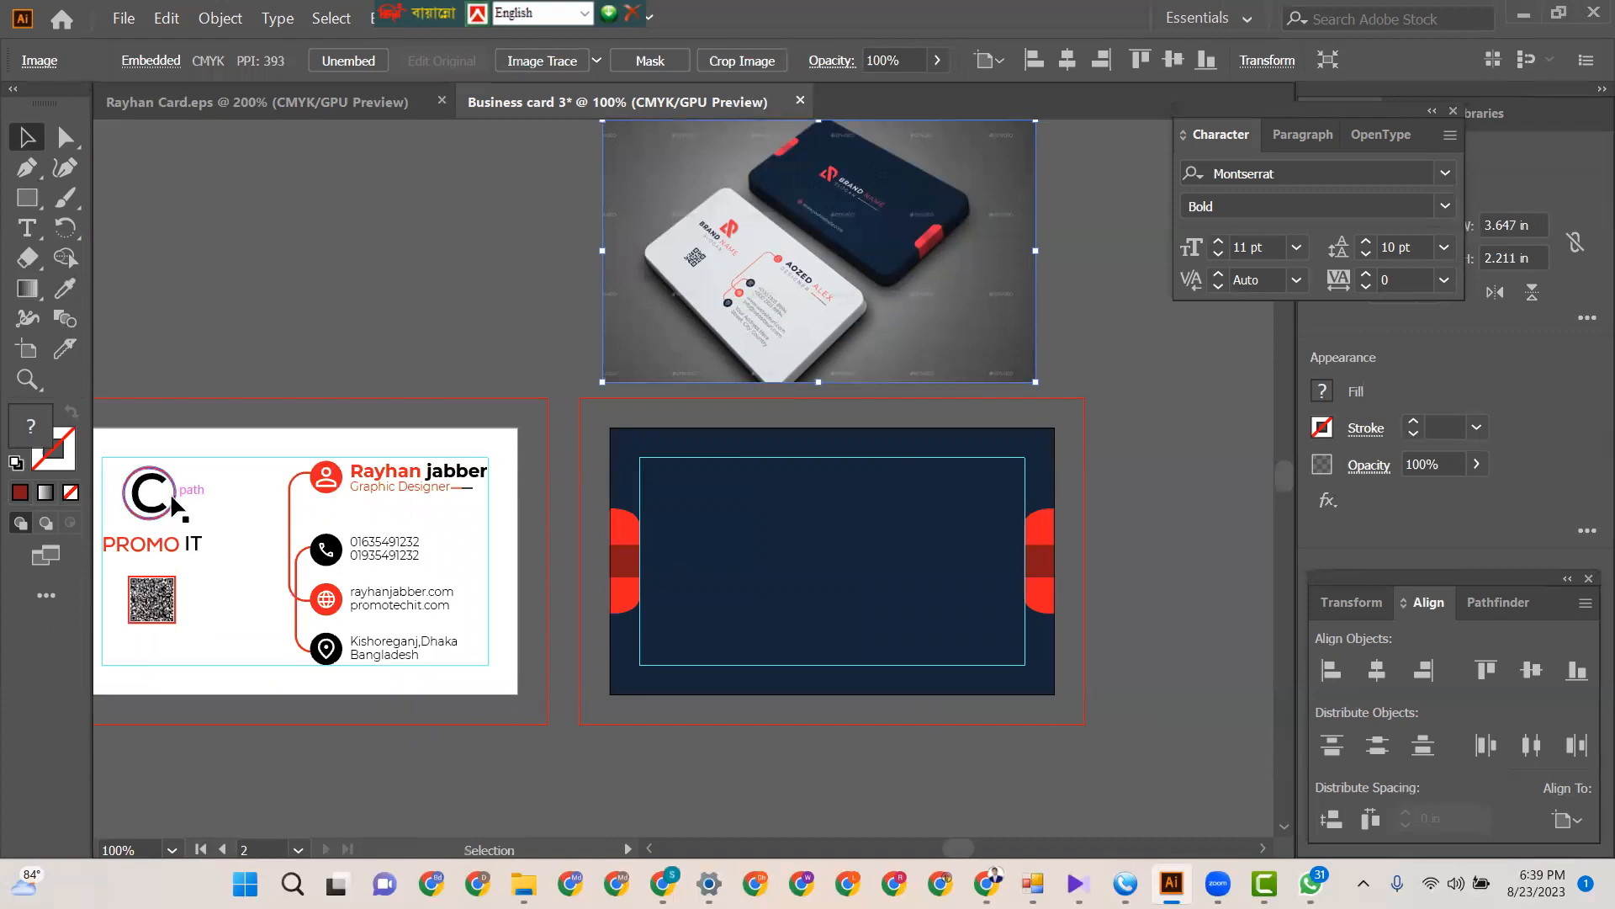
click(141, 548)
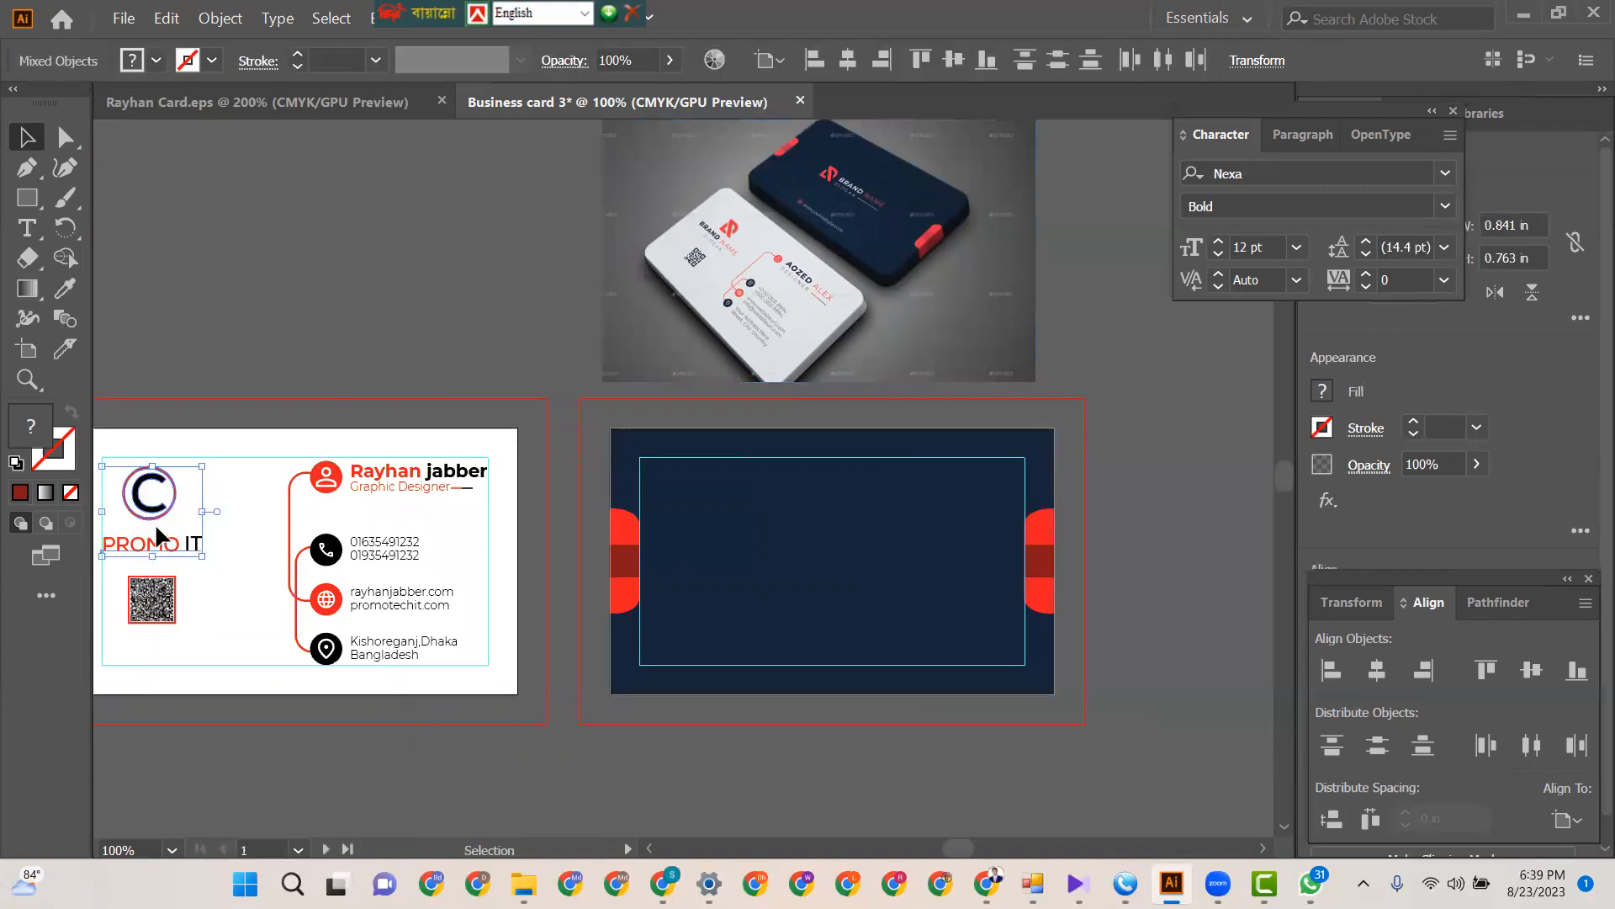
drag(148, 517, 821, 534)
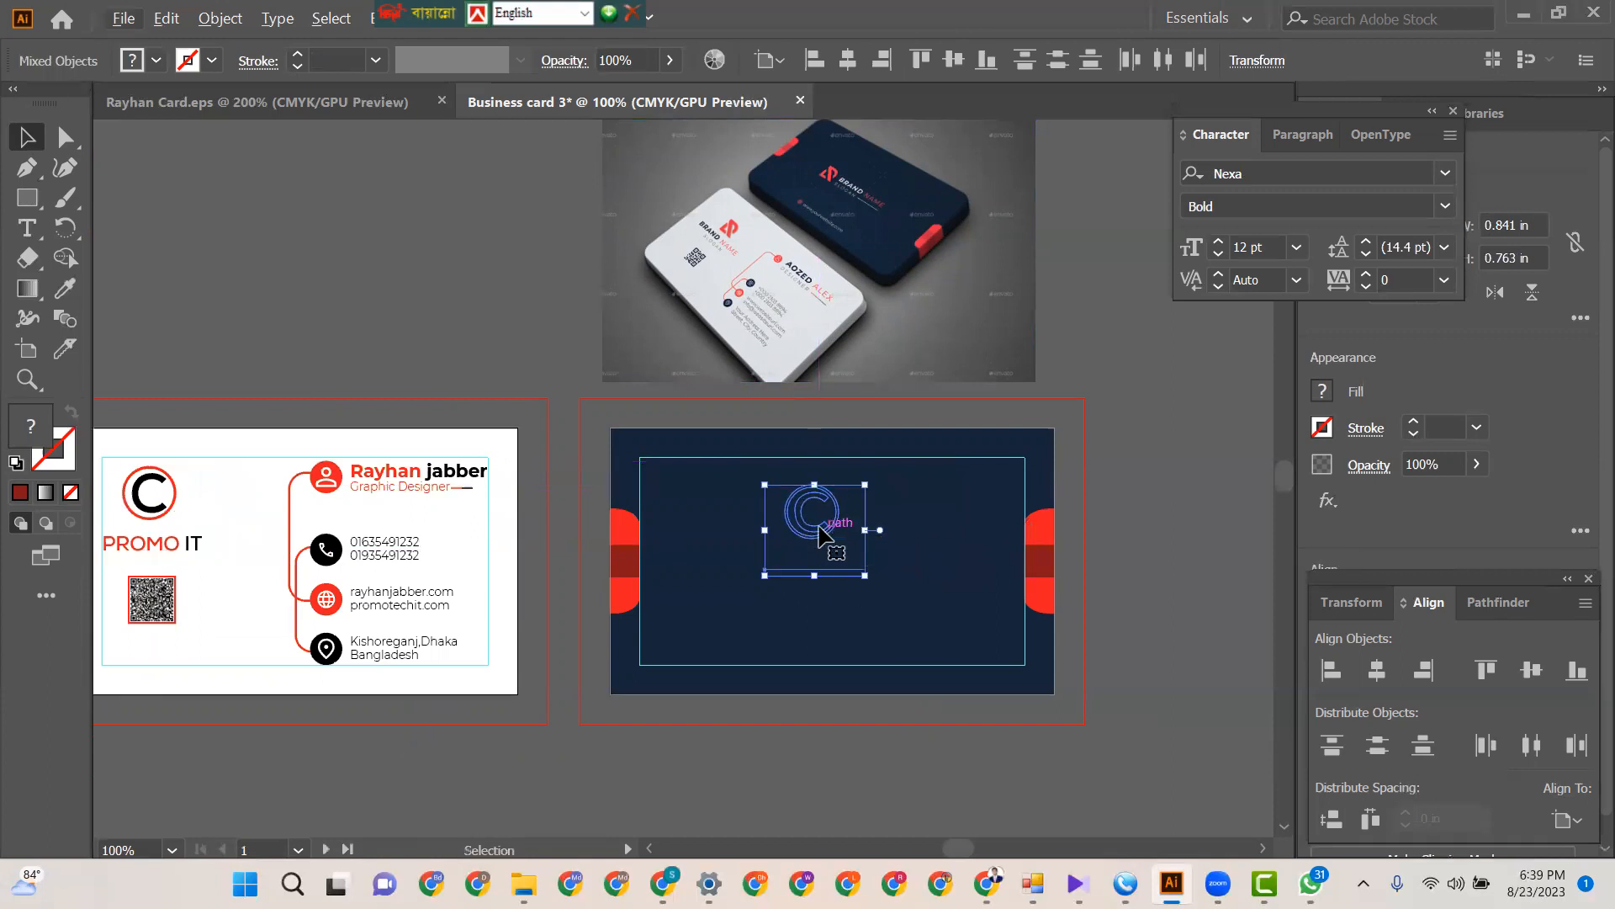
right_click(822, 532)
mouse_move(899, 429)
click(1085, 431)
click(1173, 517)
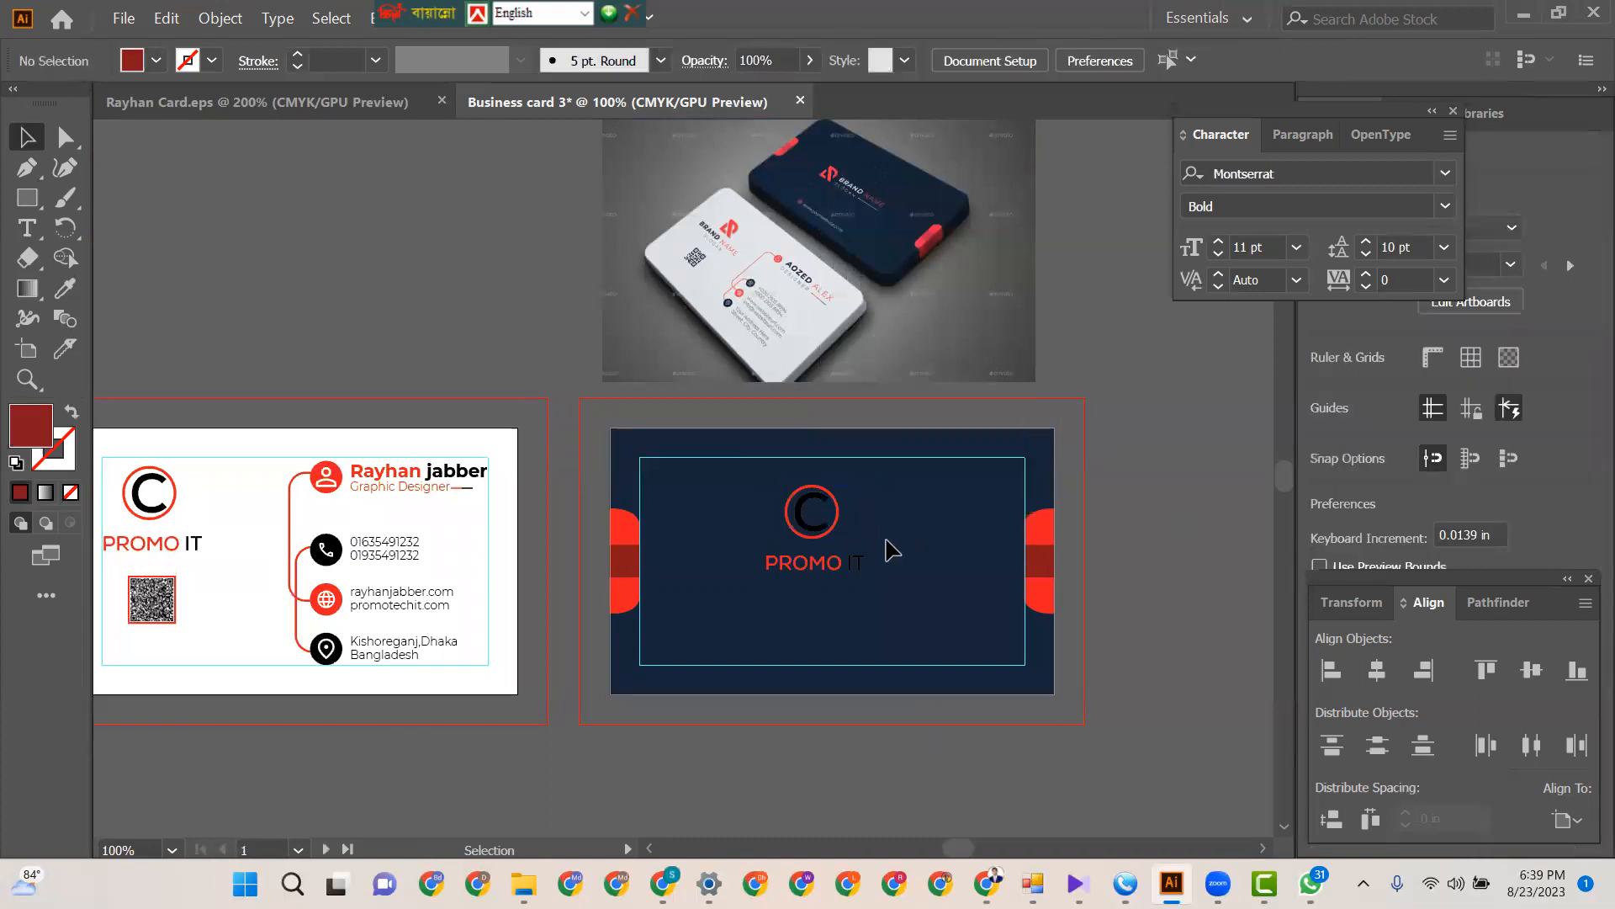
- Recolor the letter C inside the navy card's logo to white within its nested group
click(808, 528)
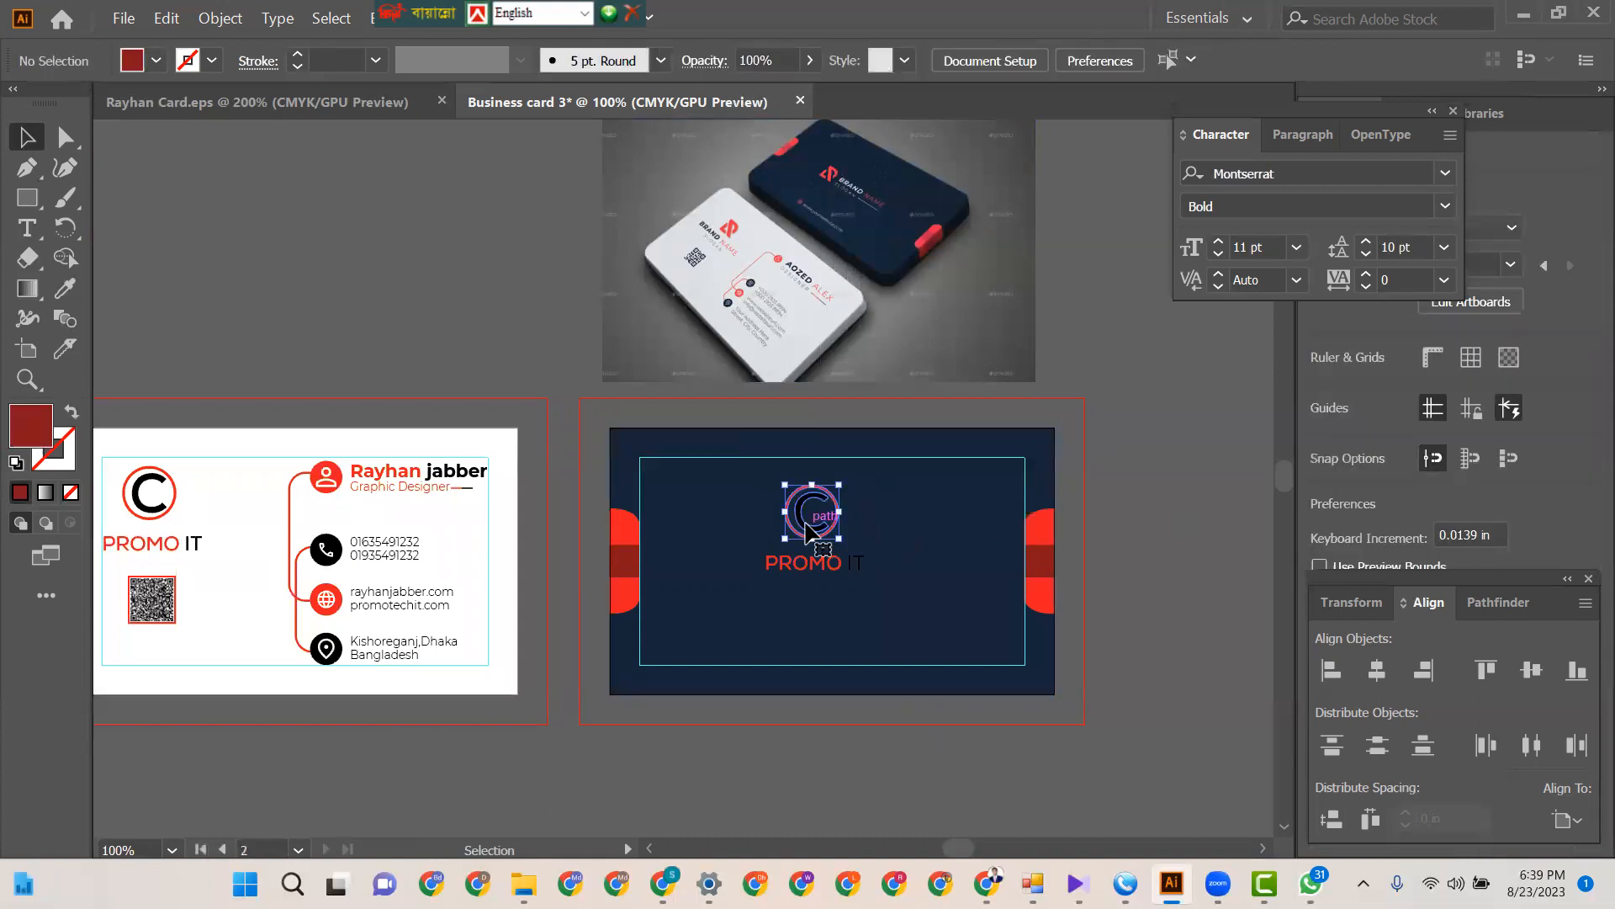
double_click(806, 523)
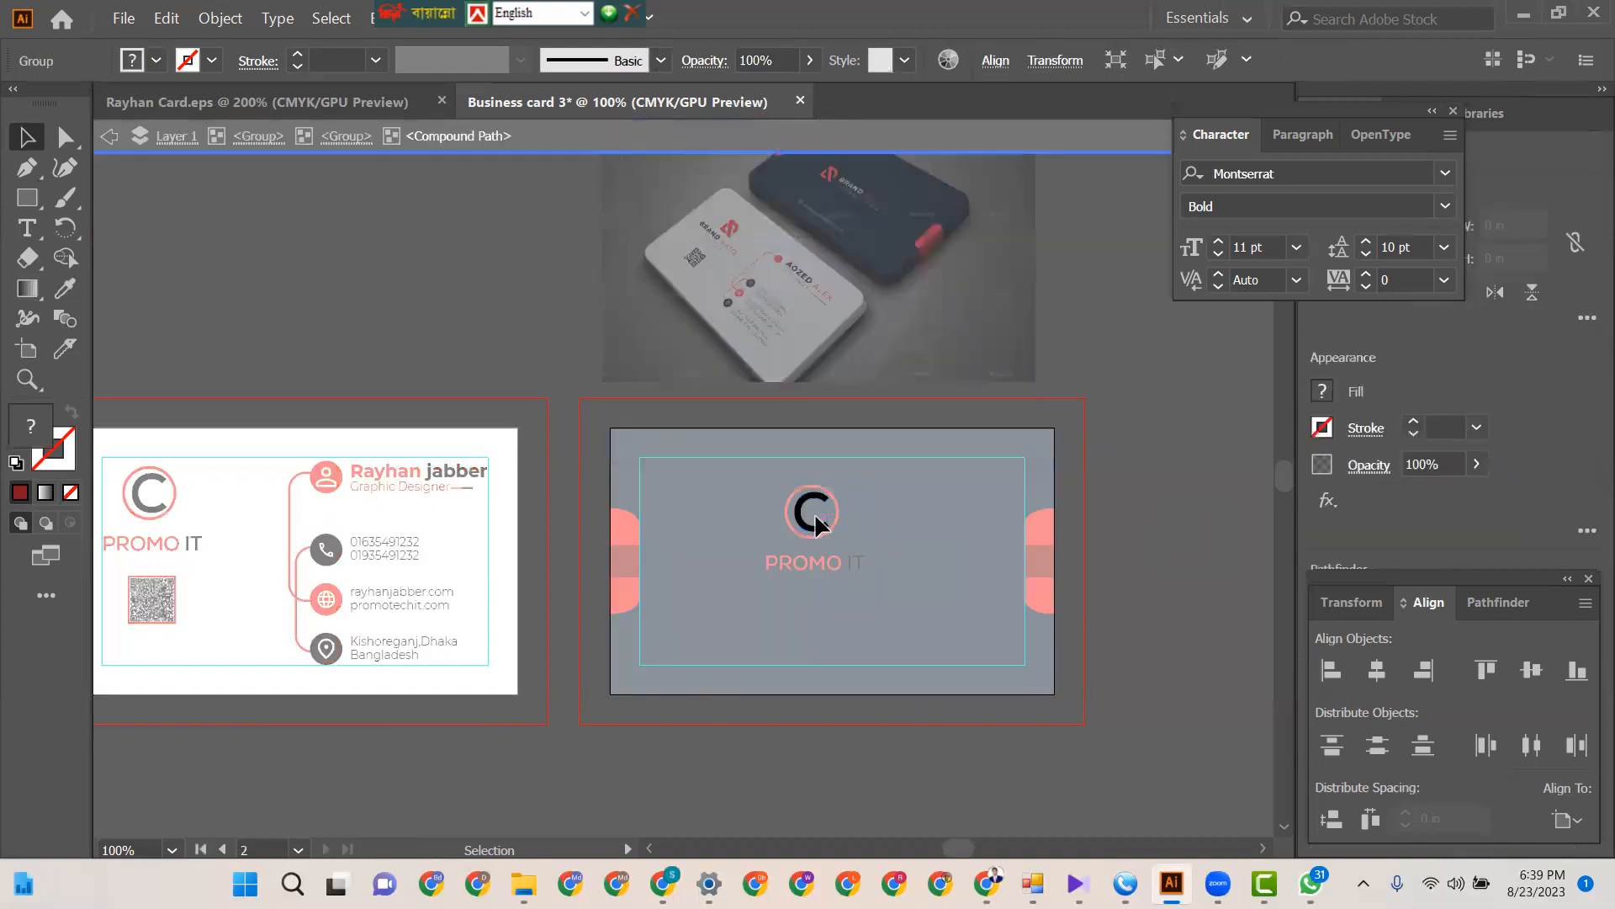
click(806, 528)
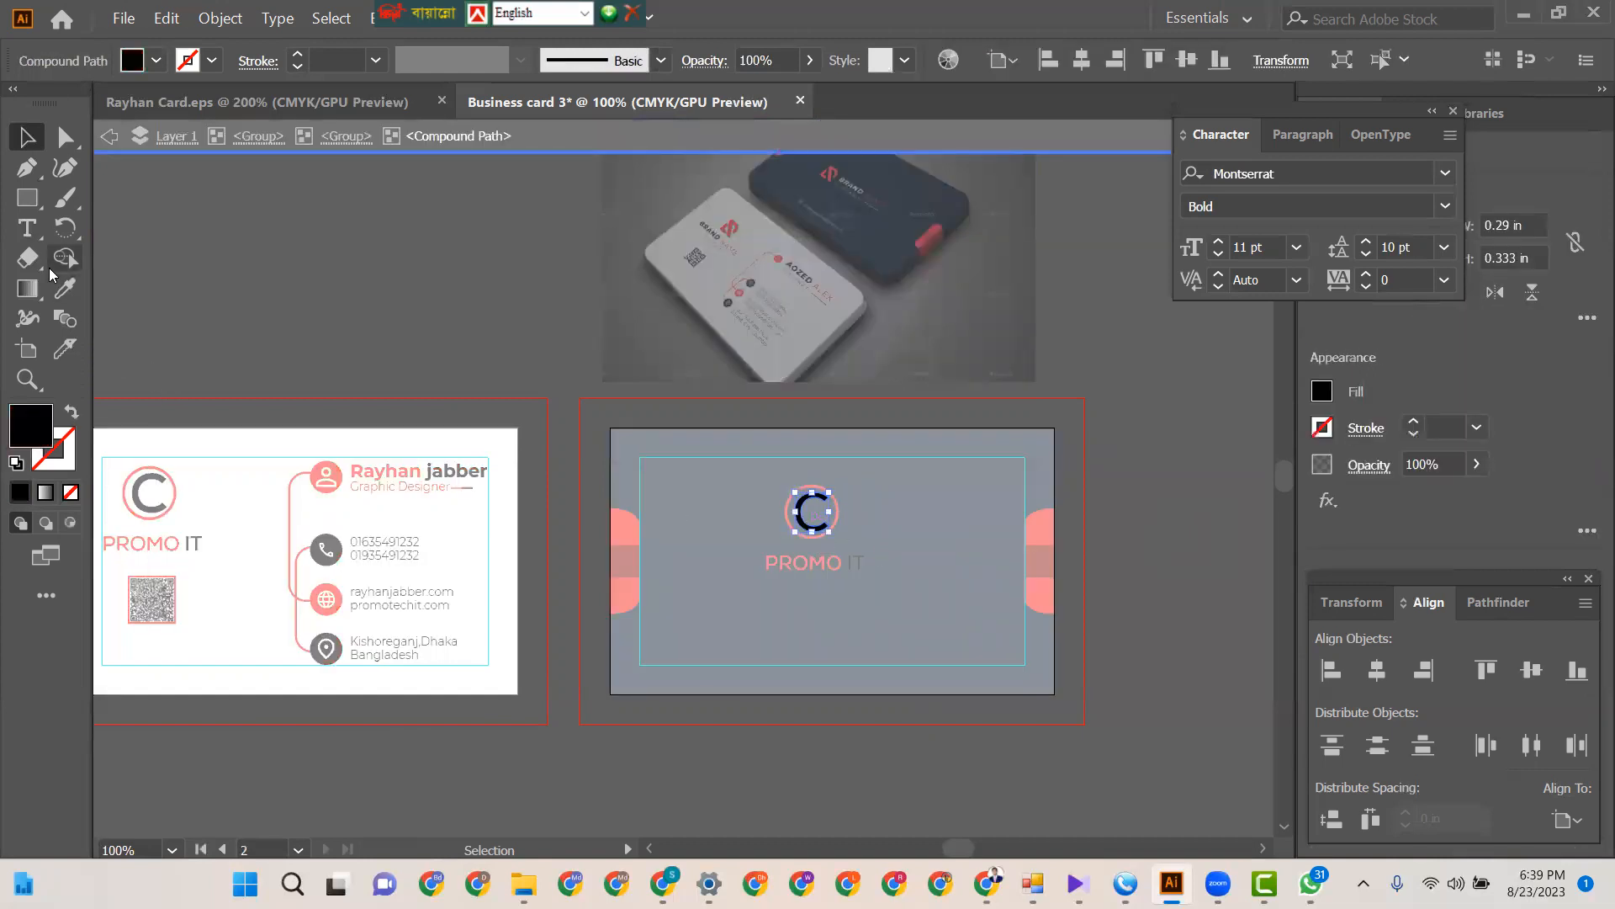
double_click(131, 451)
drag(551, 340, 461, 255)
click(1086, 283)
click(1152, 486)
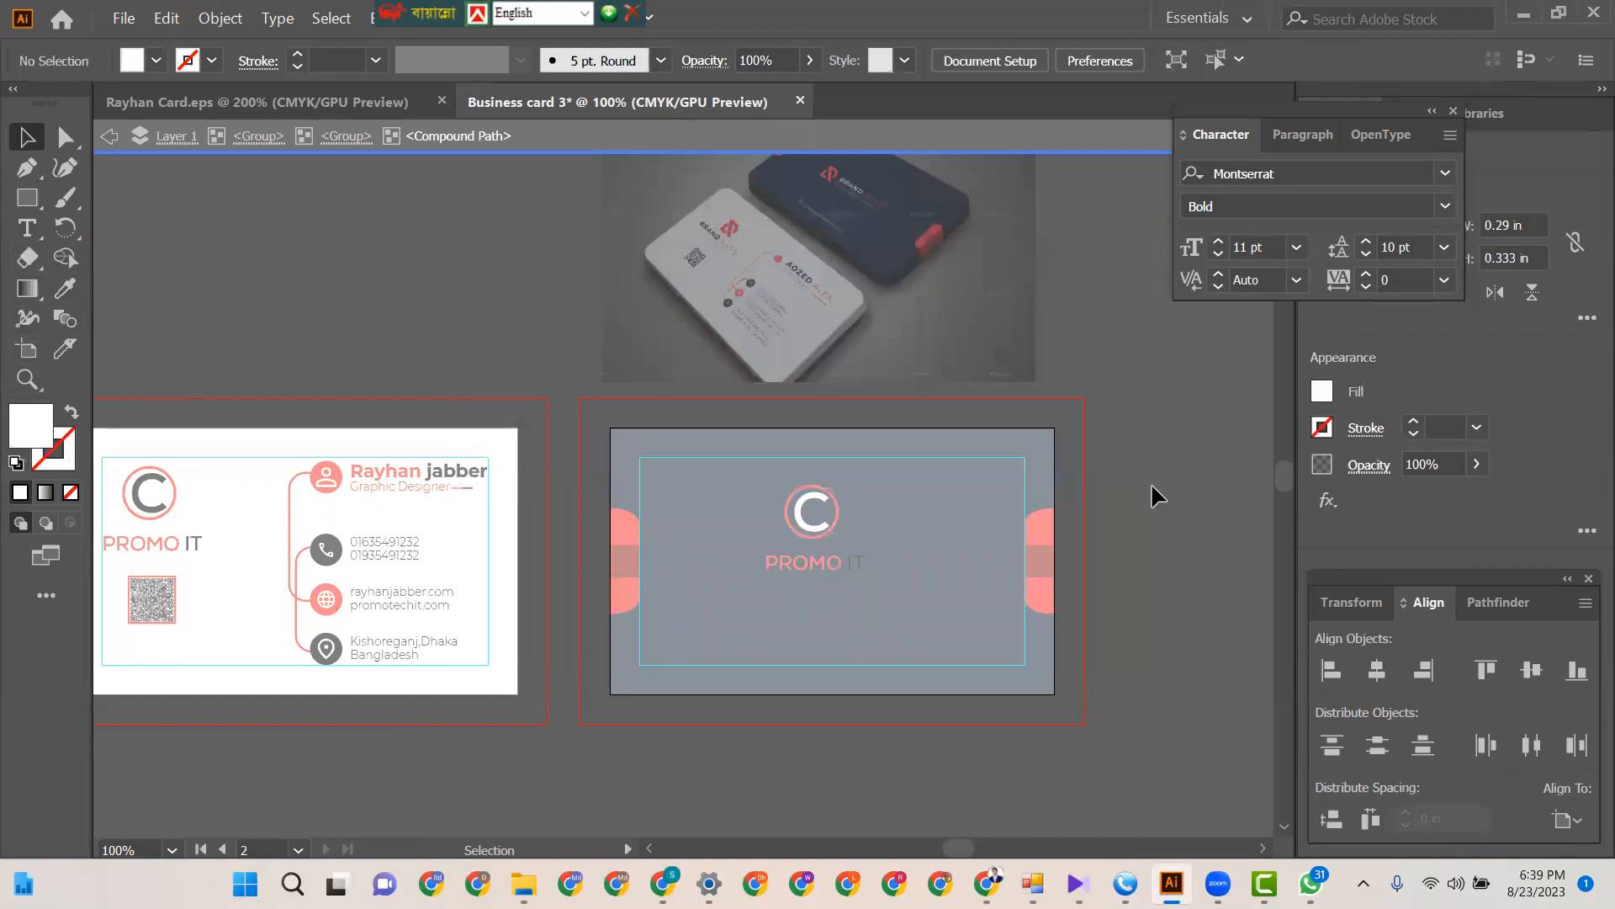
double_click(1134, 381)
- Recolor the word IT in the navy card's PROMO IT text to white, sampling the color from the C
click(856, 572)
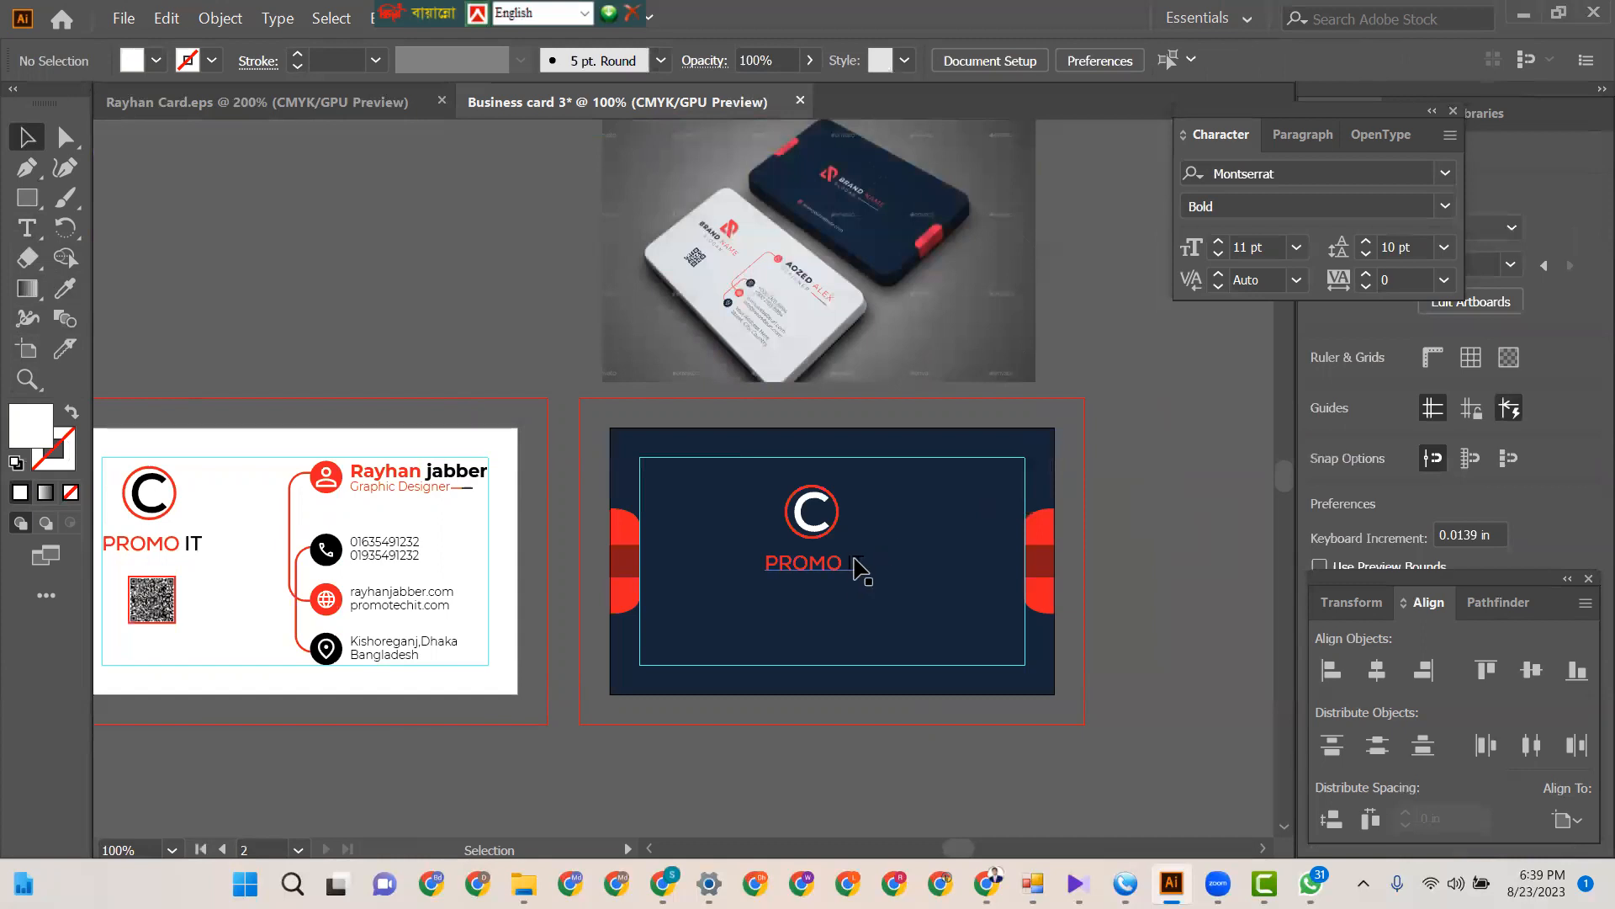
double_click(857, 564)
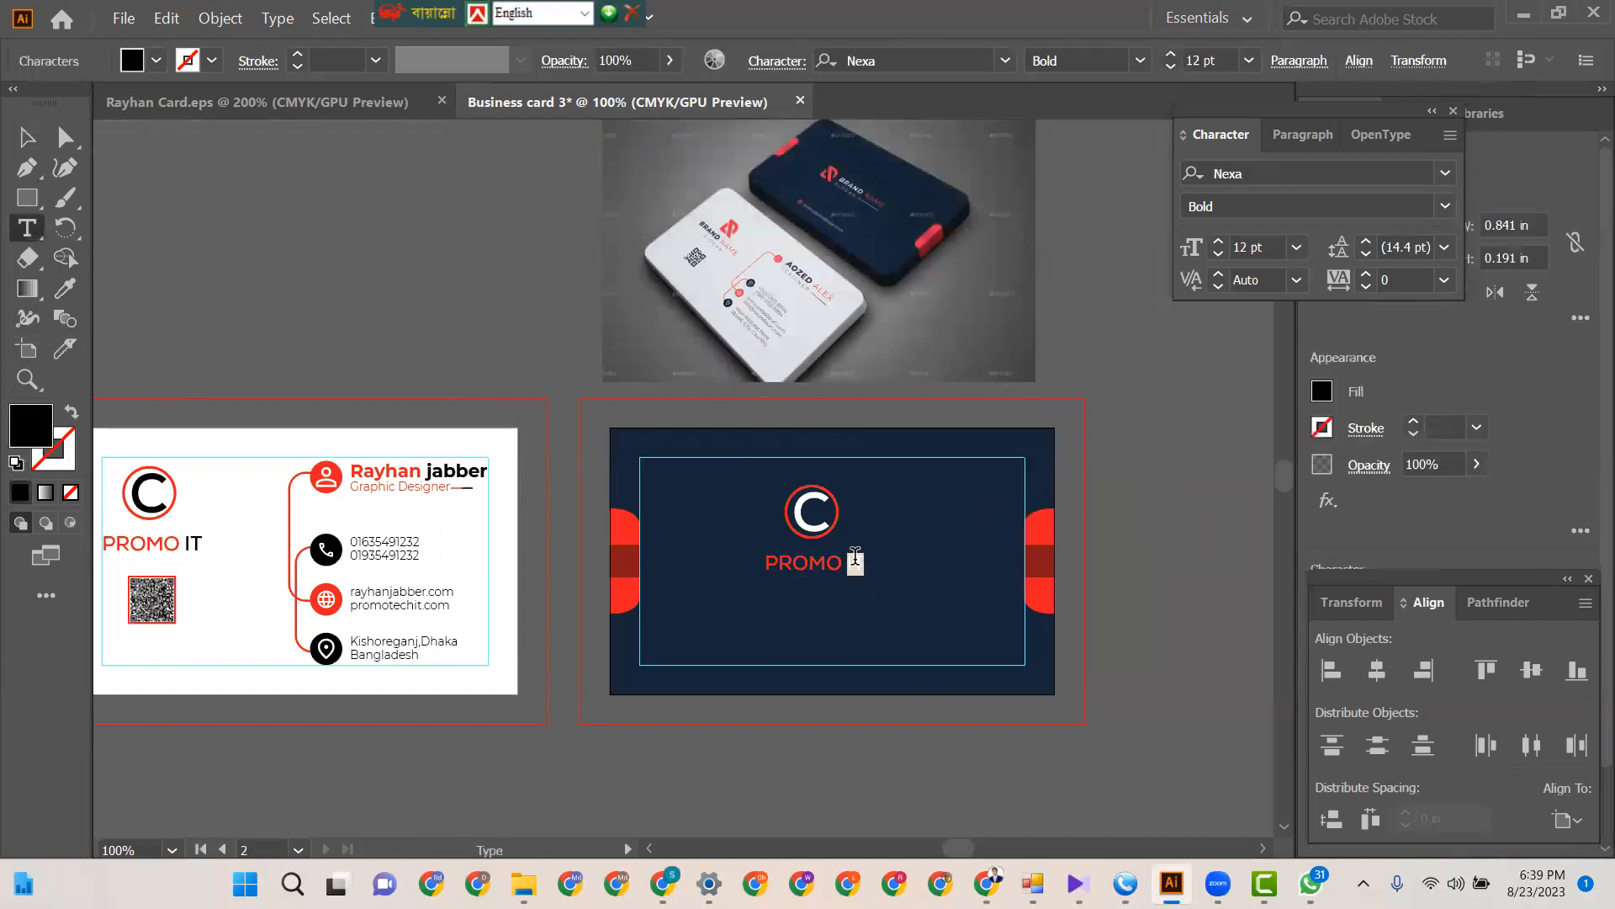
click(65, 288)
click(805, 496)
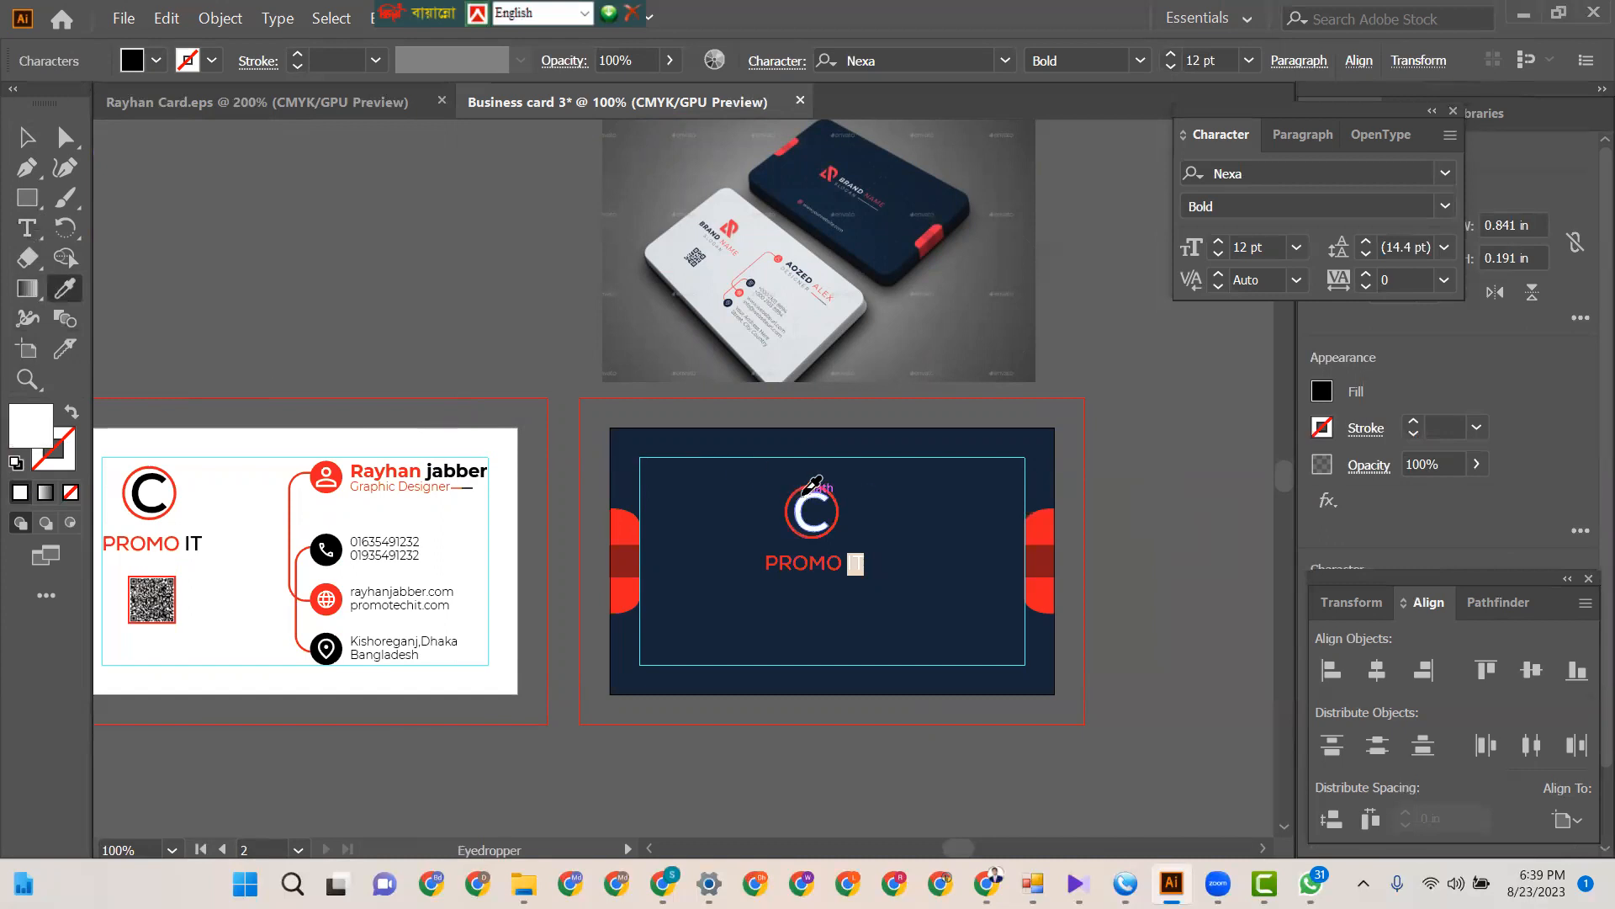
click(32, 140)
click(254, 255)
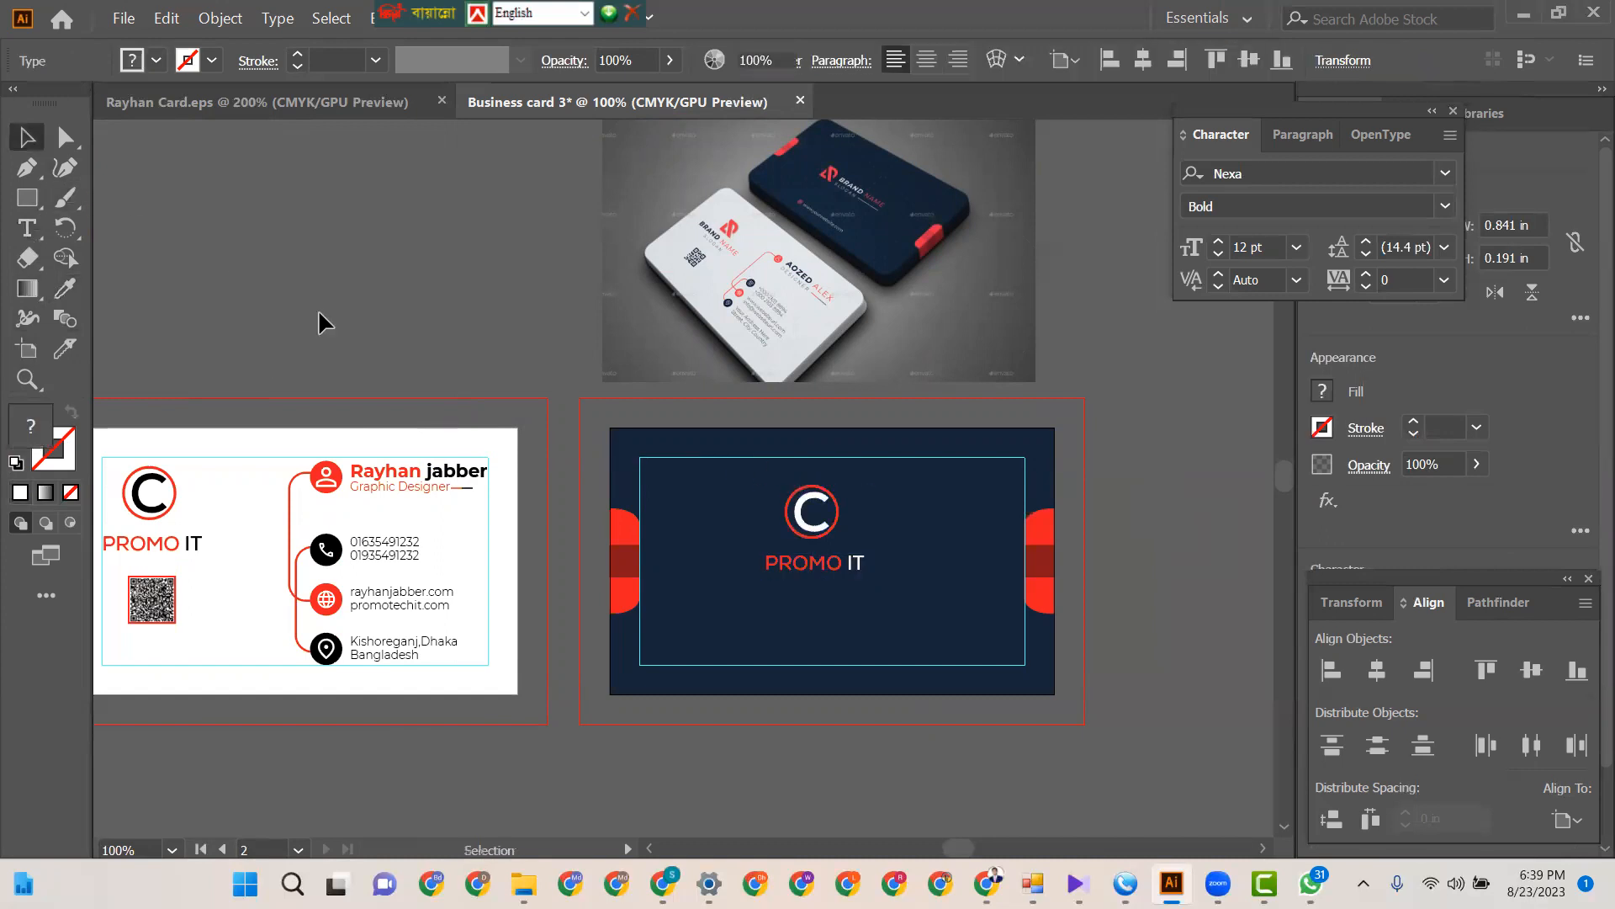
- Group the navy card's logo with its PROMO IT text and center the group horizontally and vertically on the artboard
drag(898, 609, 724, 479)
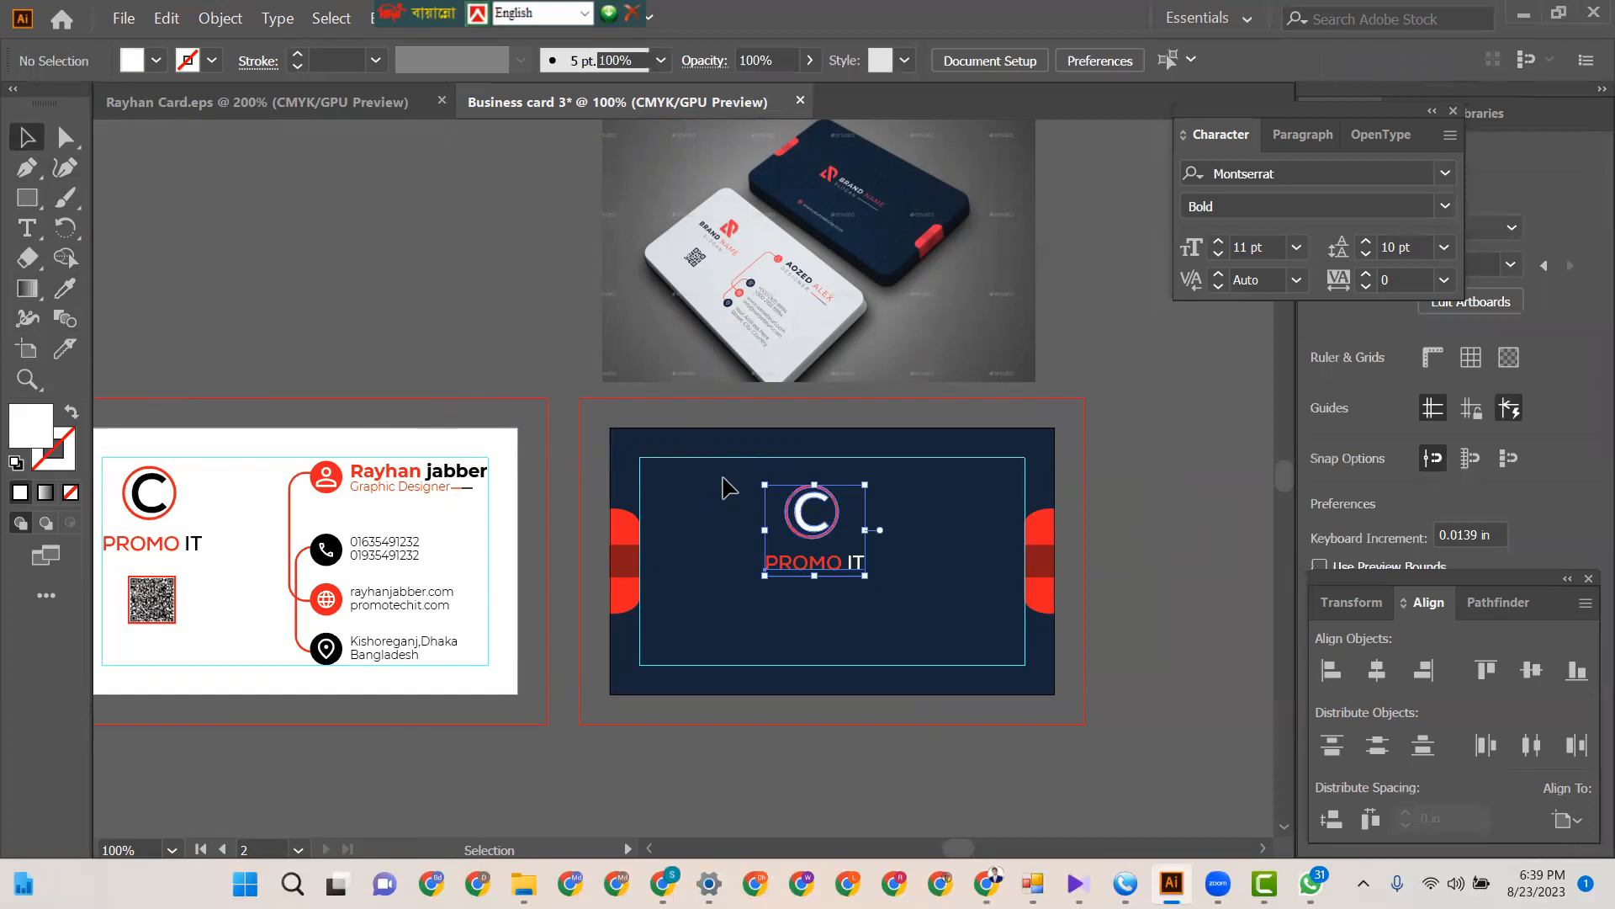
key(ctrl+g)
drag(834, 520, 840, 526)
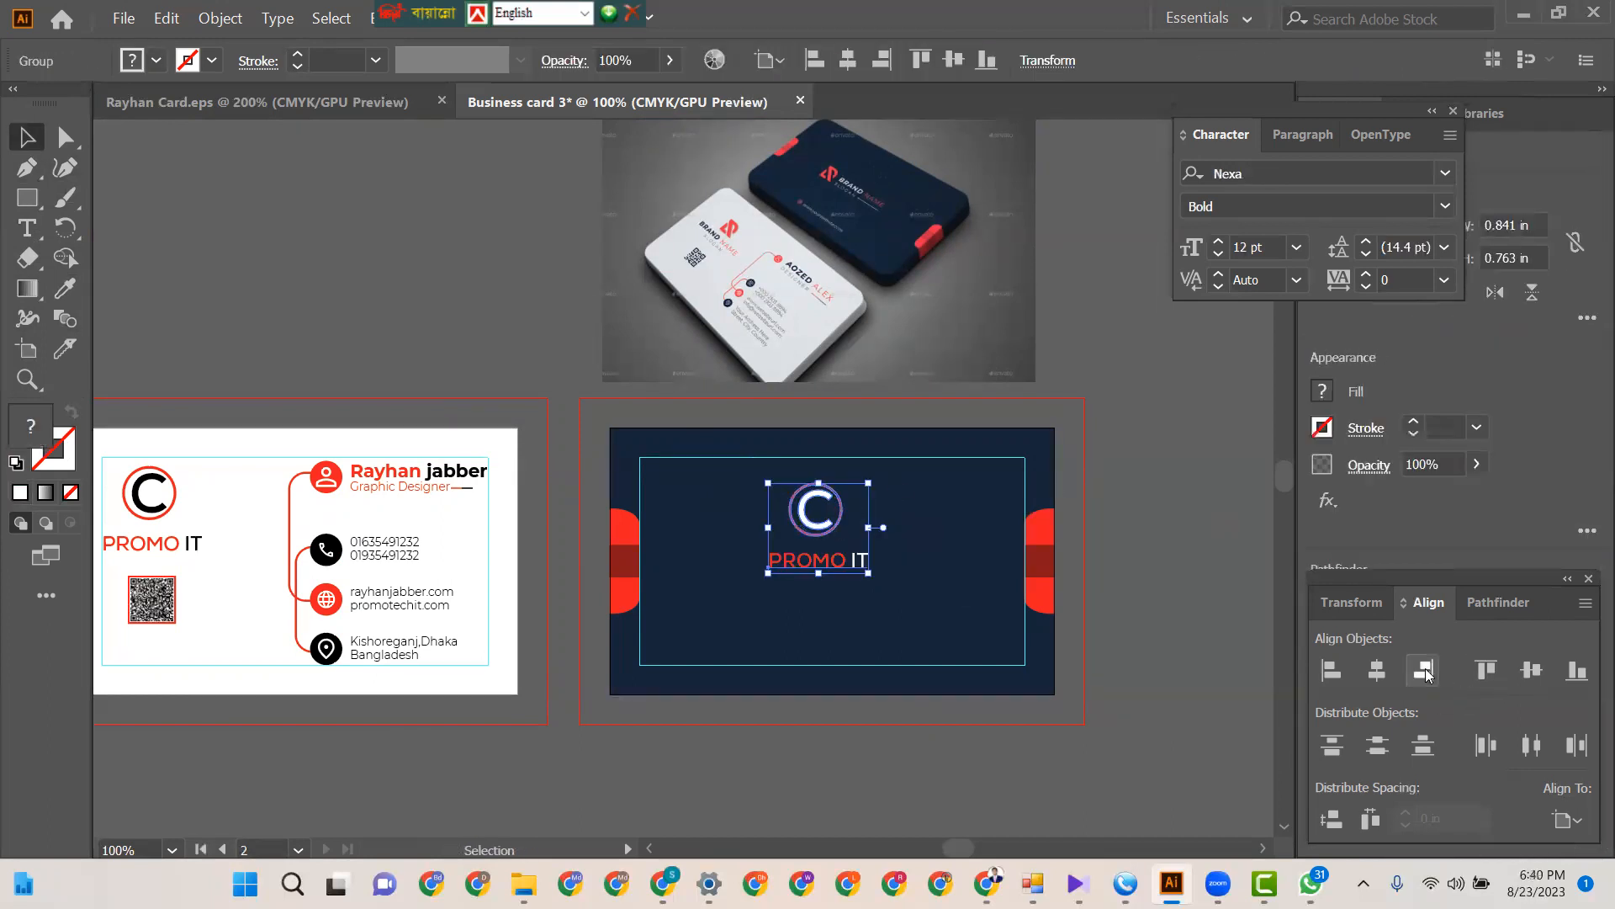
click(1531, 670)
click(1378, 671)
click(1154, 656)
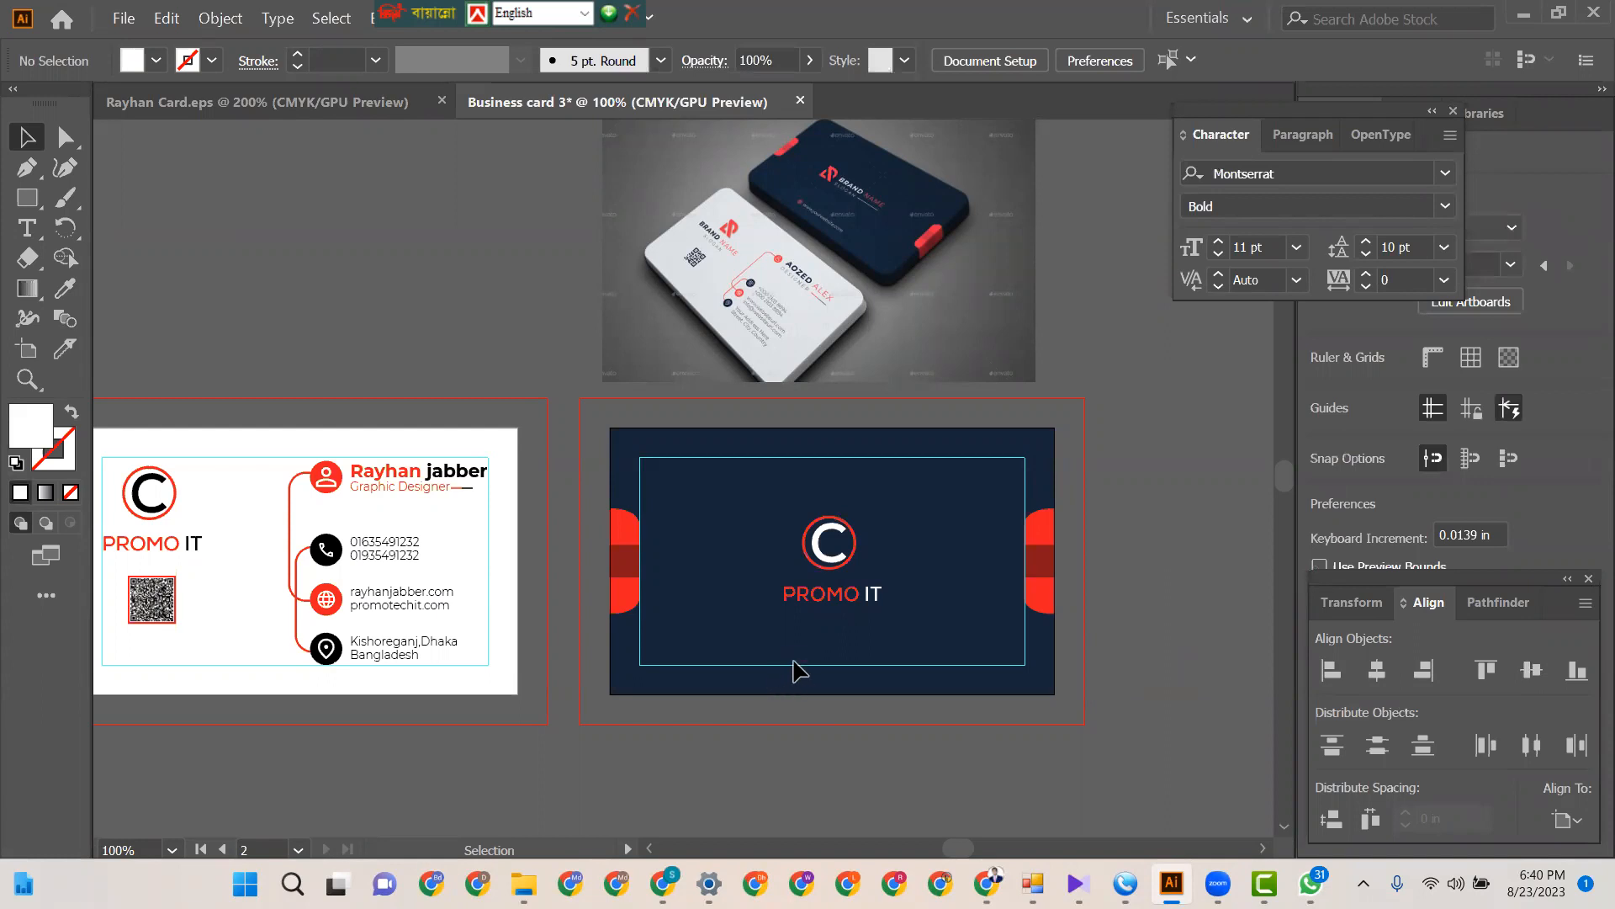
- Copy the promotechit.com line from the white card and paste it as separate text below the navy card's logo
scroll(354, 691, left, 1)
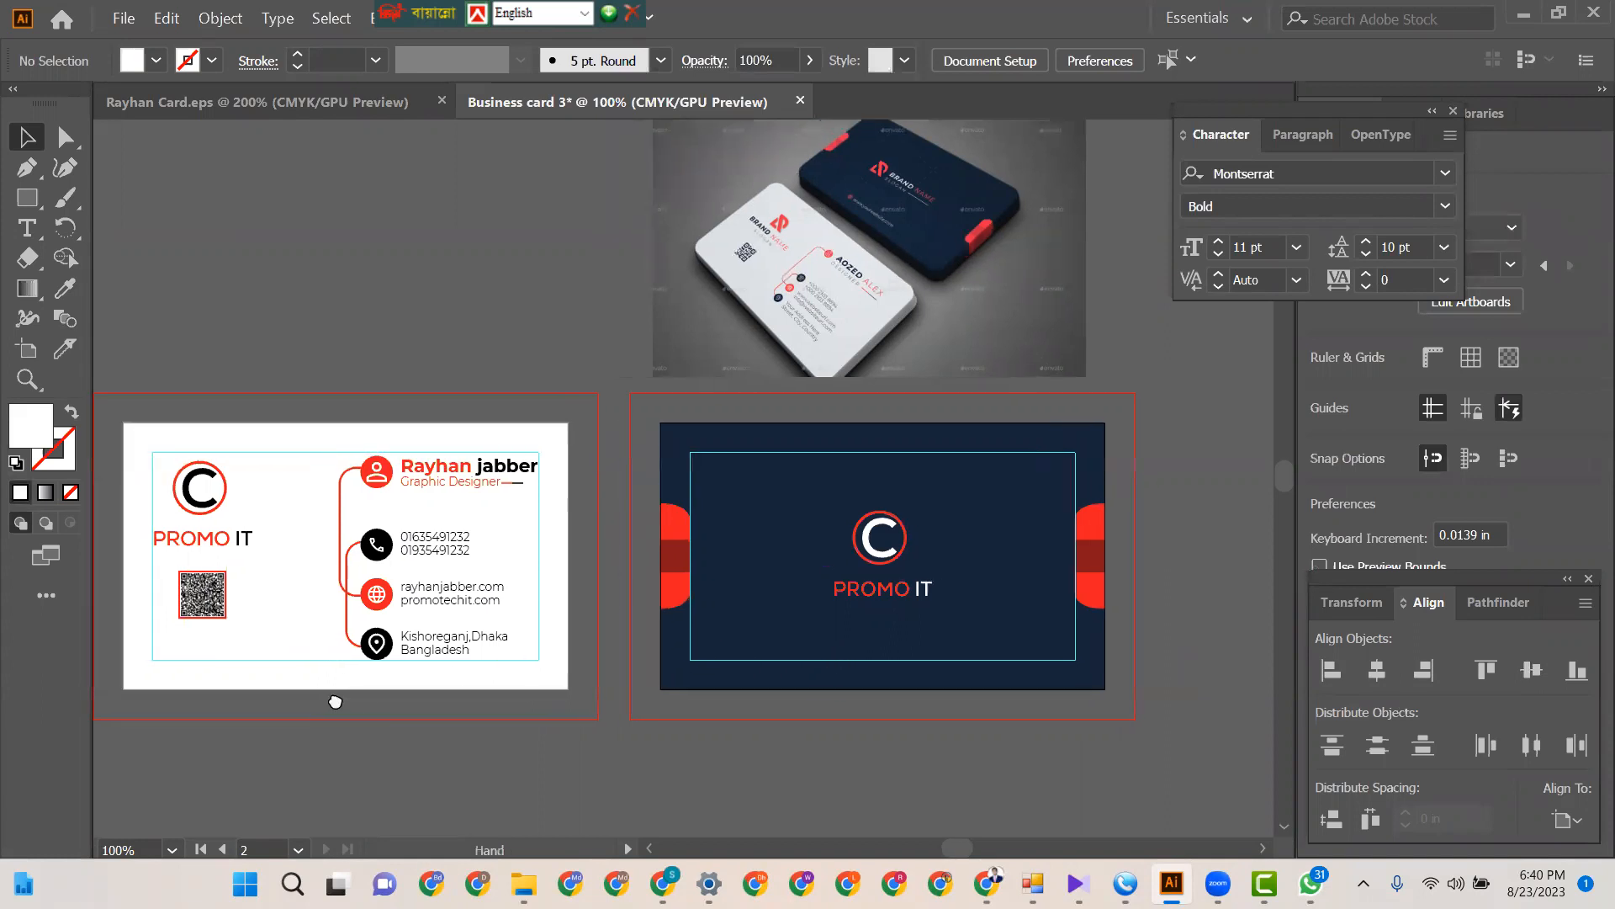
click(433, 606)
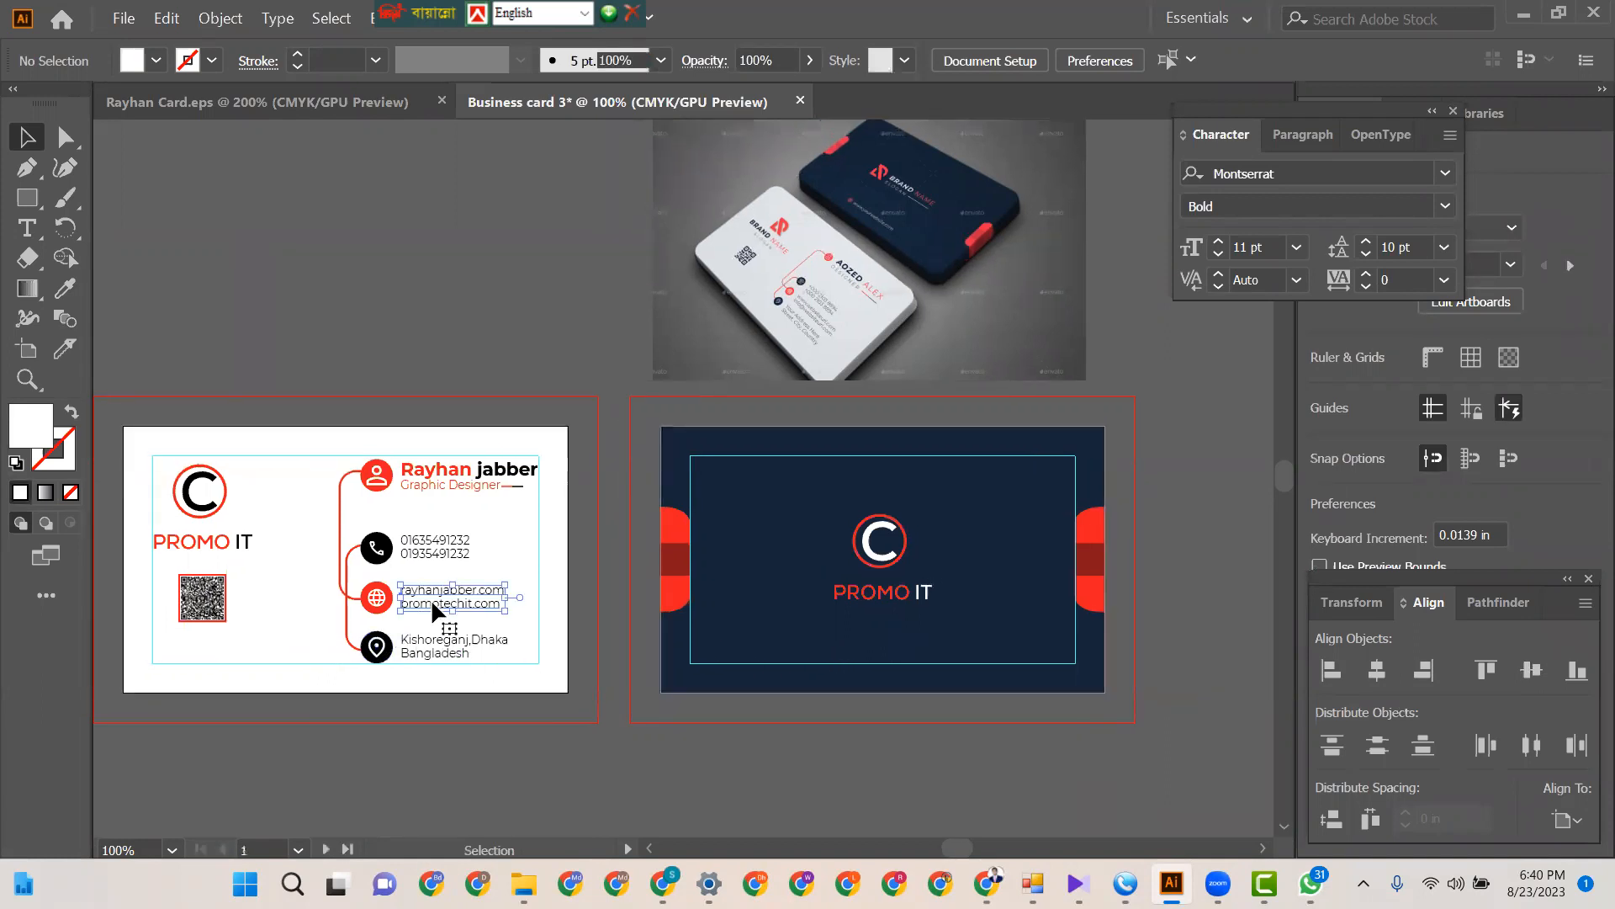
double_click(431, 602)
key(BackSpace)
text(o)
drag(400, 604, 504, 600)
key(ctrl+c)
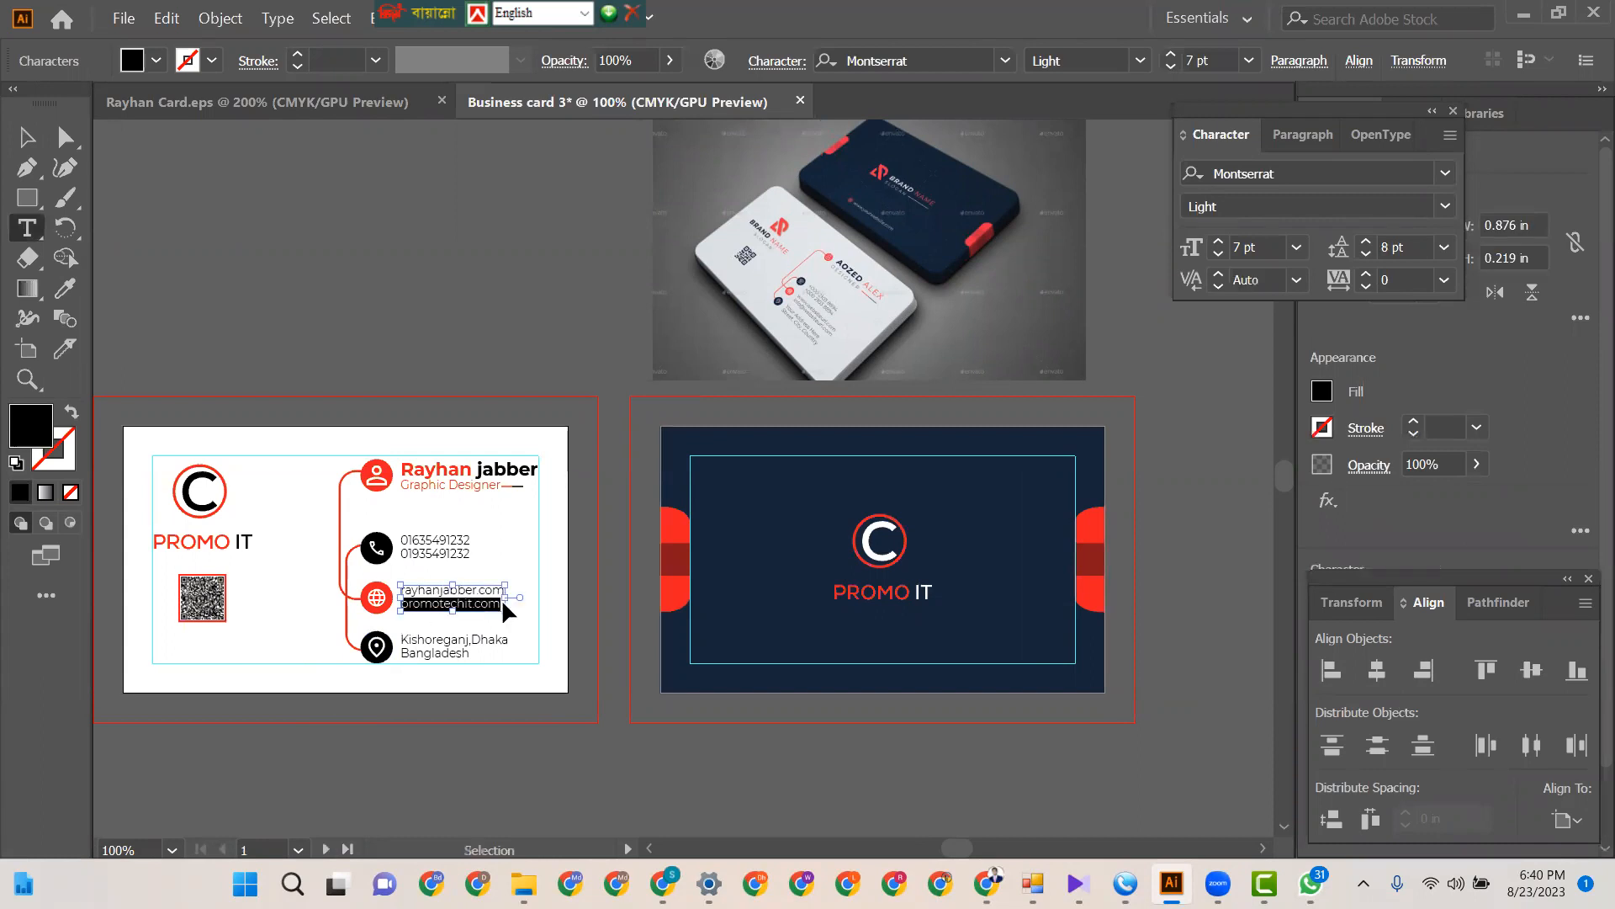
ctrl+click(873, 685)
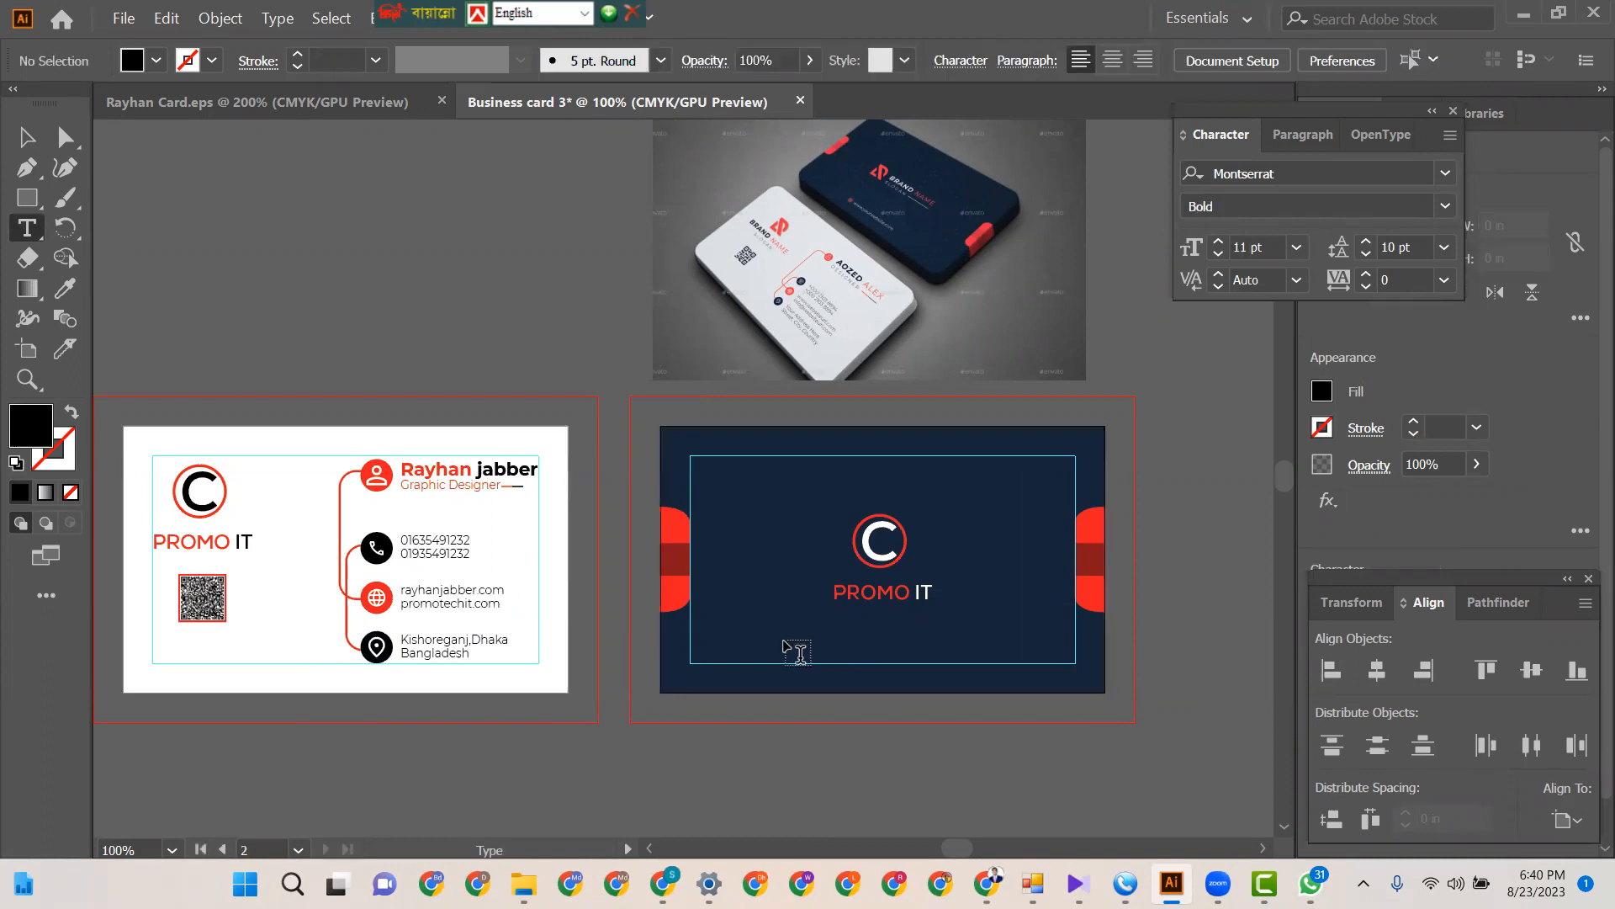
click(785, 640)
key(ctrl+v)
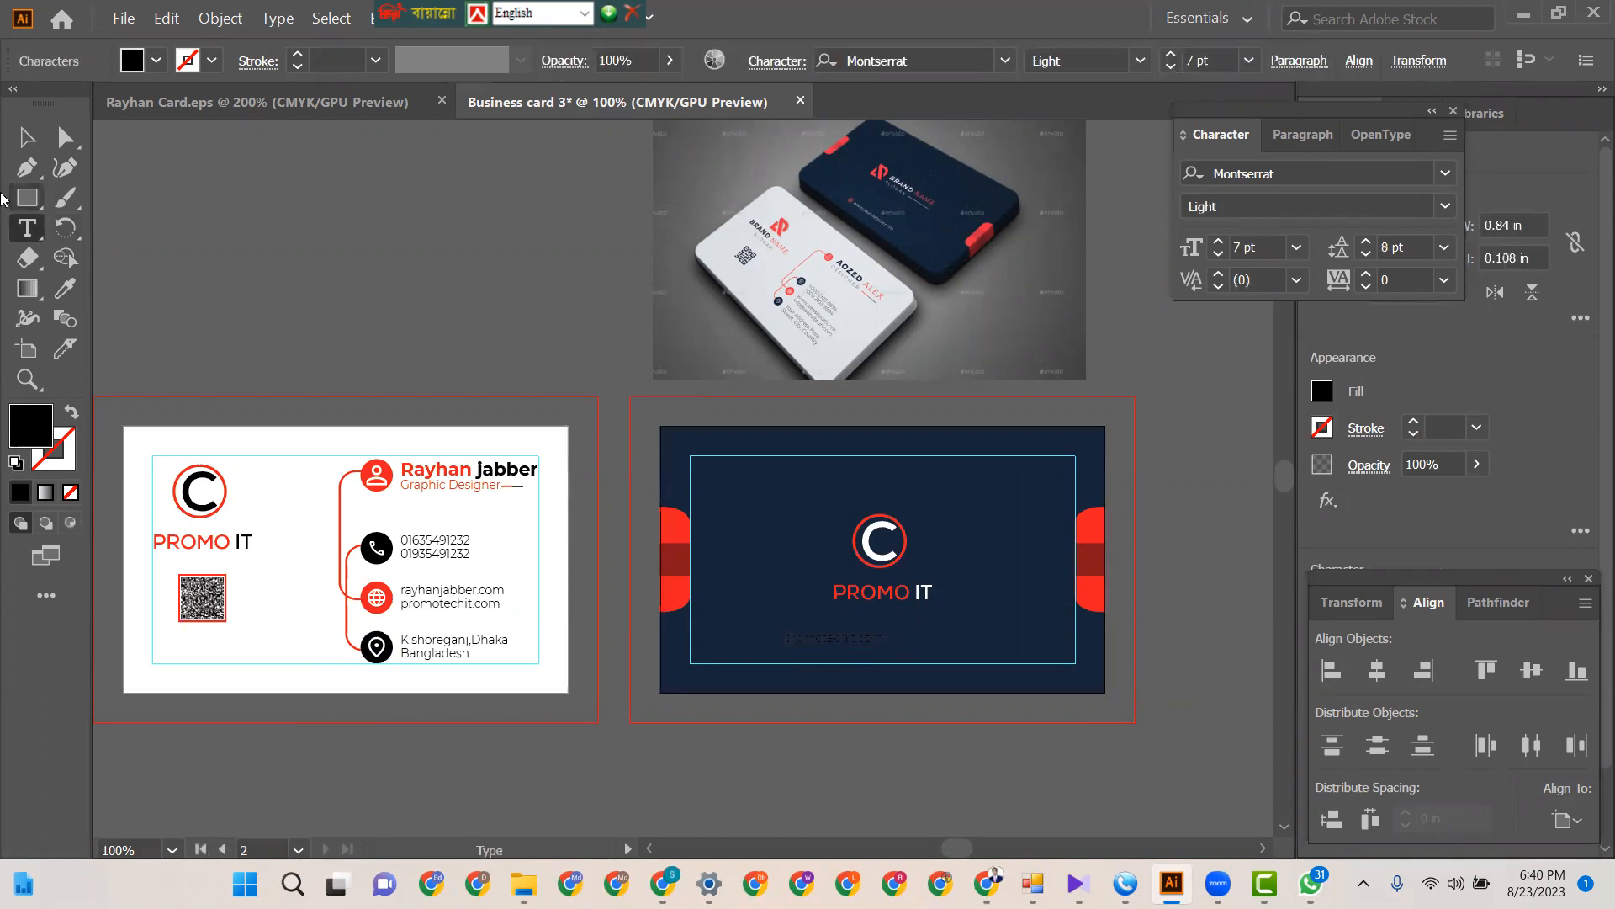
click(22, 140)
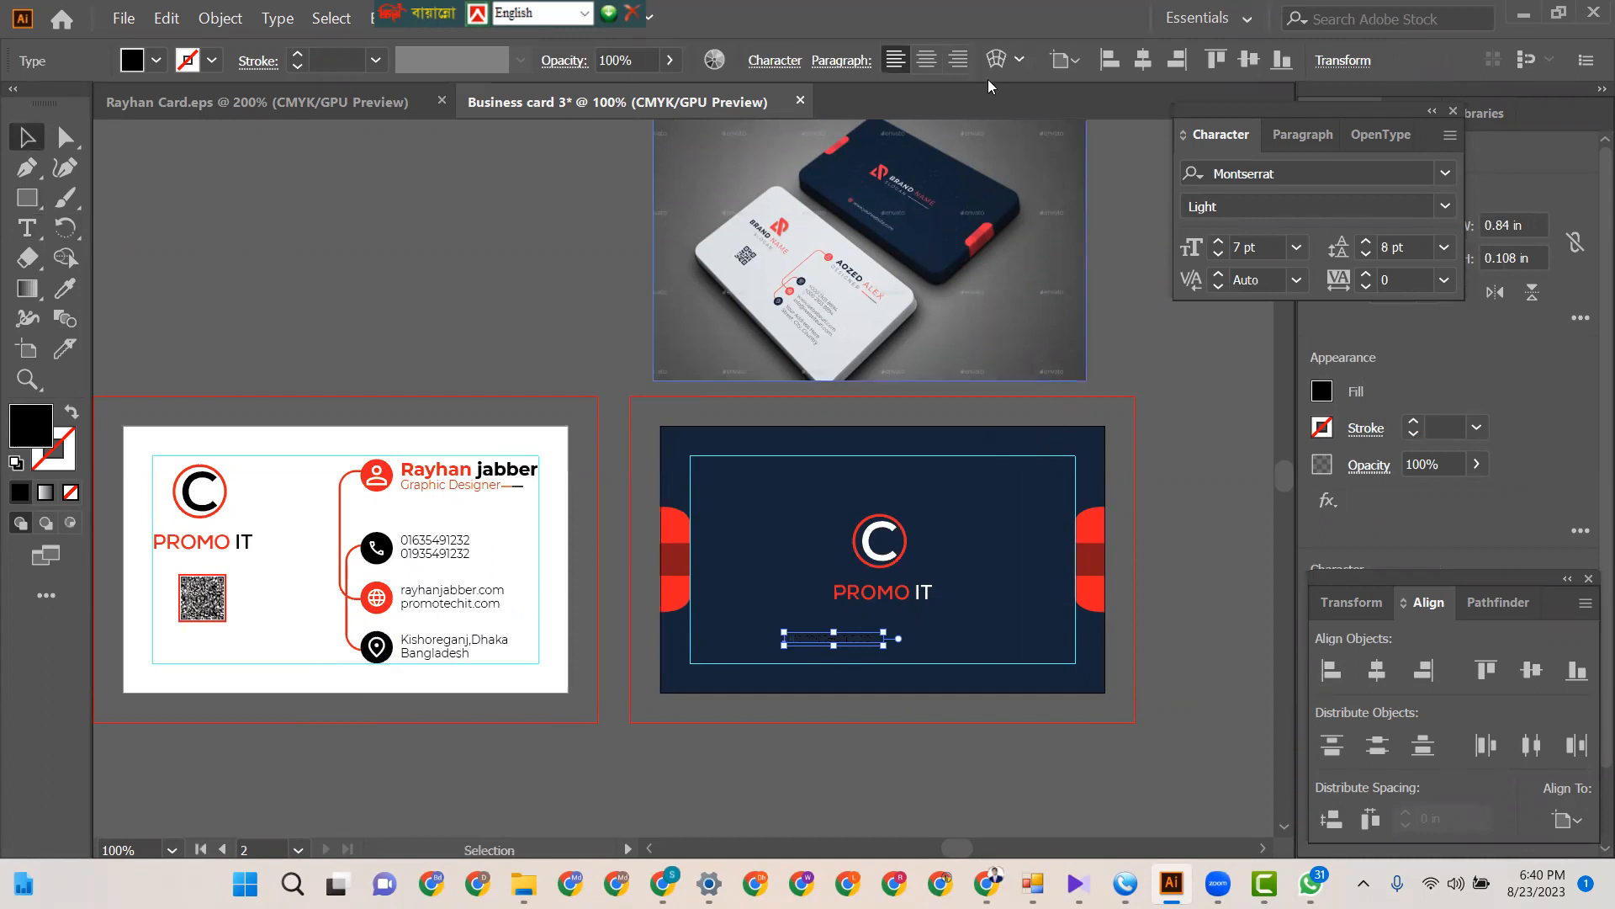
- Recolor the pasted website text to white by sampling the white card's background with the Eyedropper
click(60, 291)
click(276, 460)
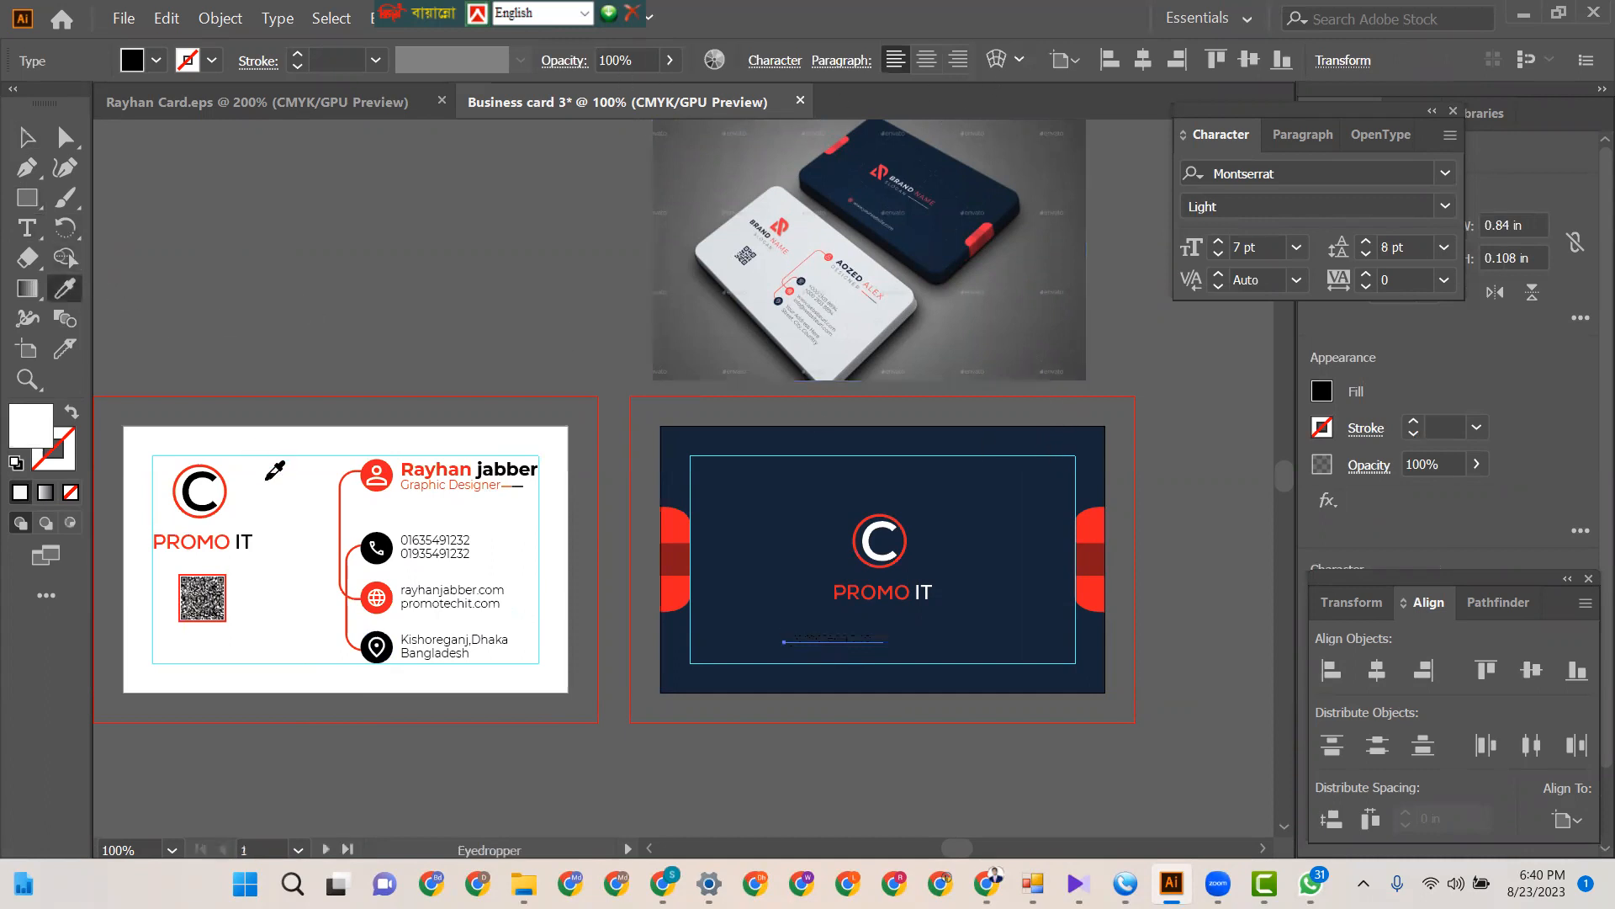
click(27, 147)
click(406, 251)
- Center the promotechit.com text horizontally on the navy artboard and align it to the artboard's bottom edge
click(814, 639)
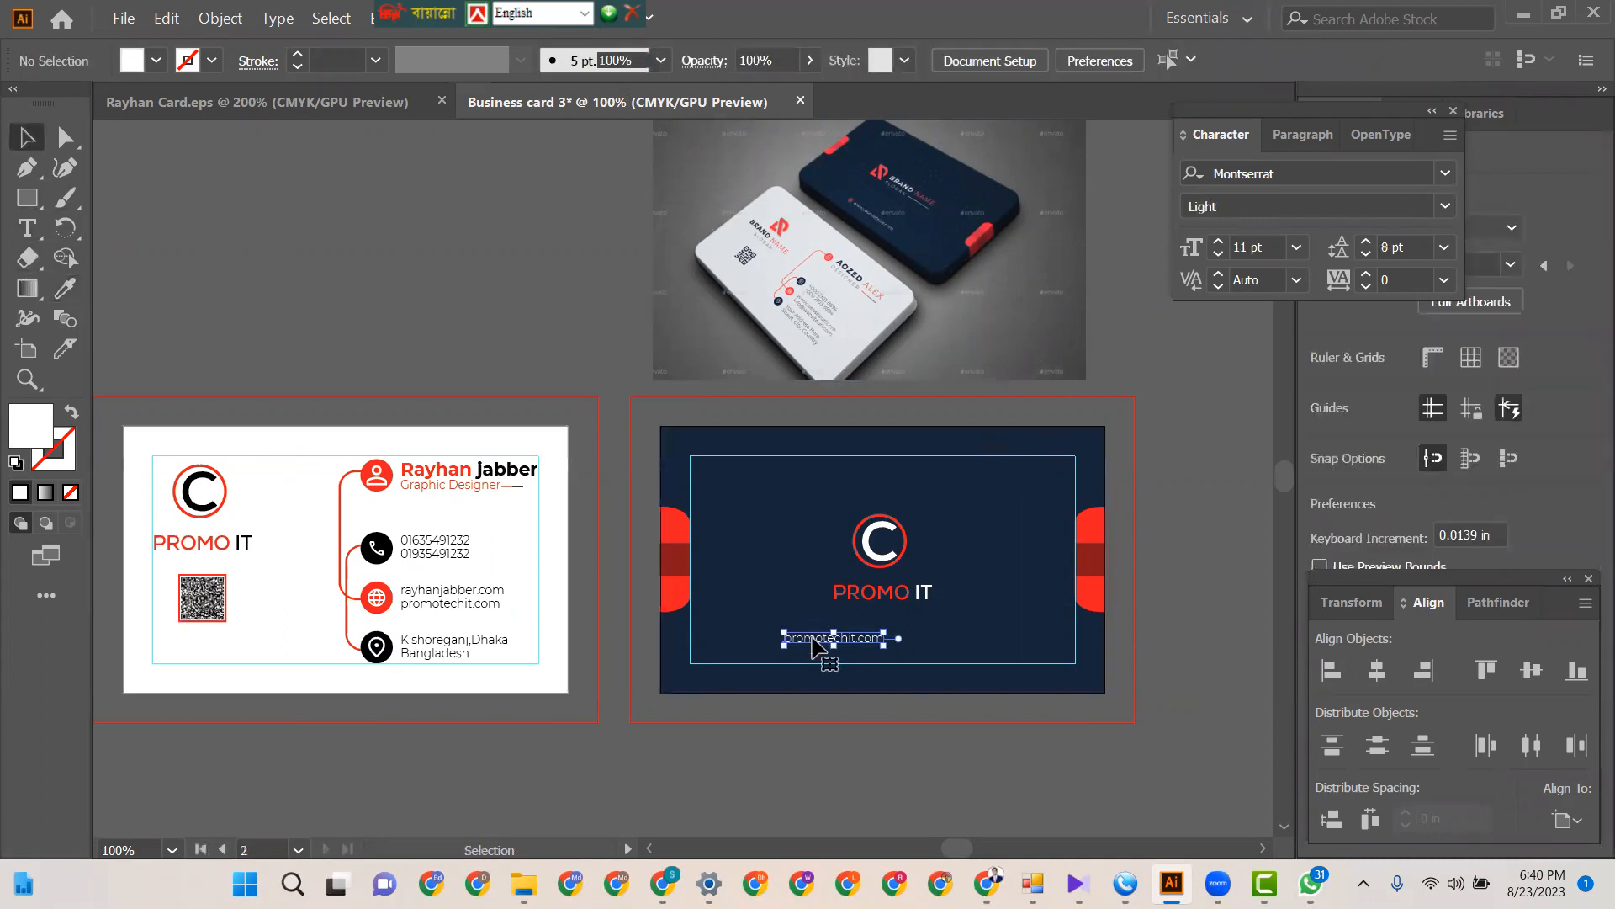
click(1377, 670)
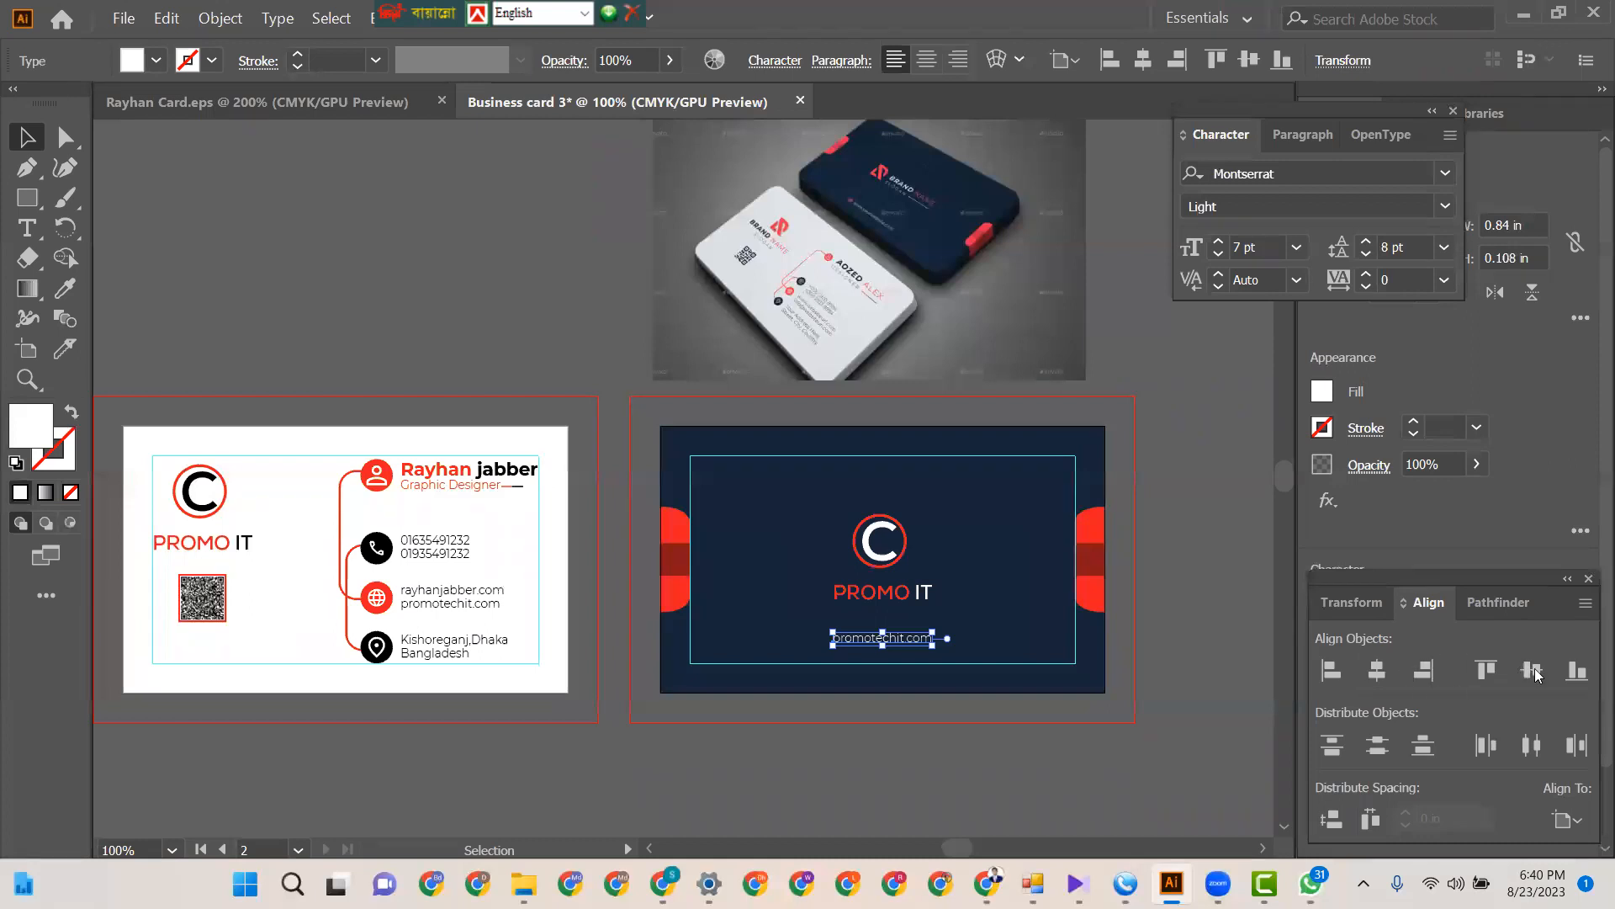
click(1577, 670)
click(1154, 636)
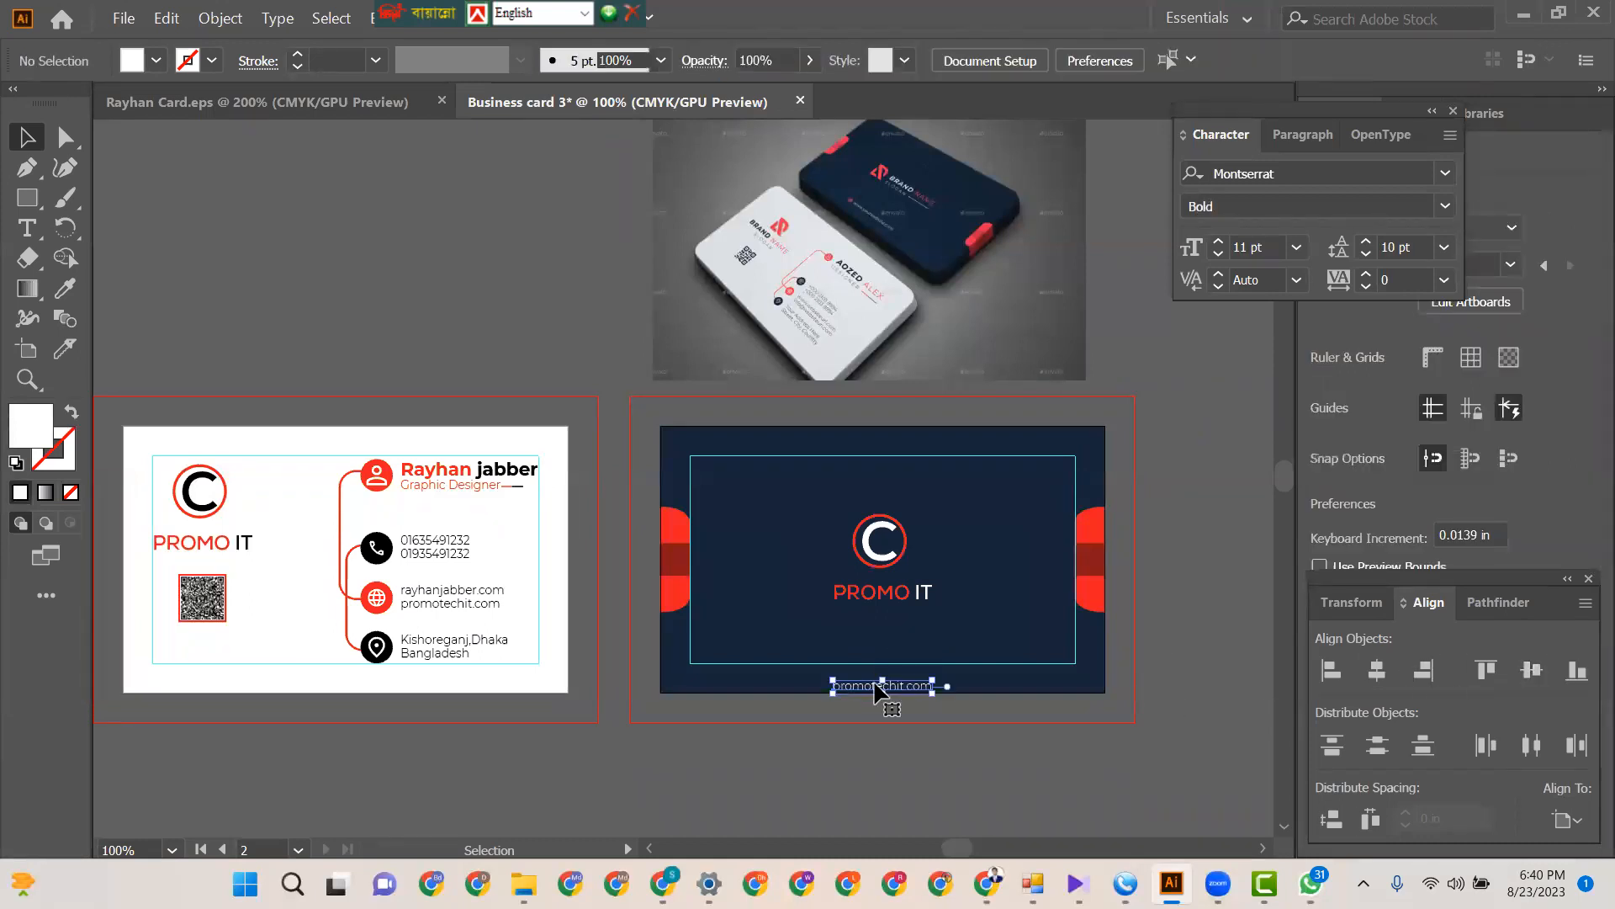
- Nudge the promotechit.com text upward until its bottom edge rests on the navy card's lower safe-area guide
click(875, 690)
key(Up)
key(Up)
key(Up)
key(Up)
key(Up)
key(Up)
key(Up)
key(Up)
key(Up)
key(Up)
key(Up)
key(Up)
key(Up)
key(Up)
key(Up)
key(Up)
key(Up)
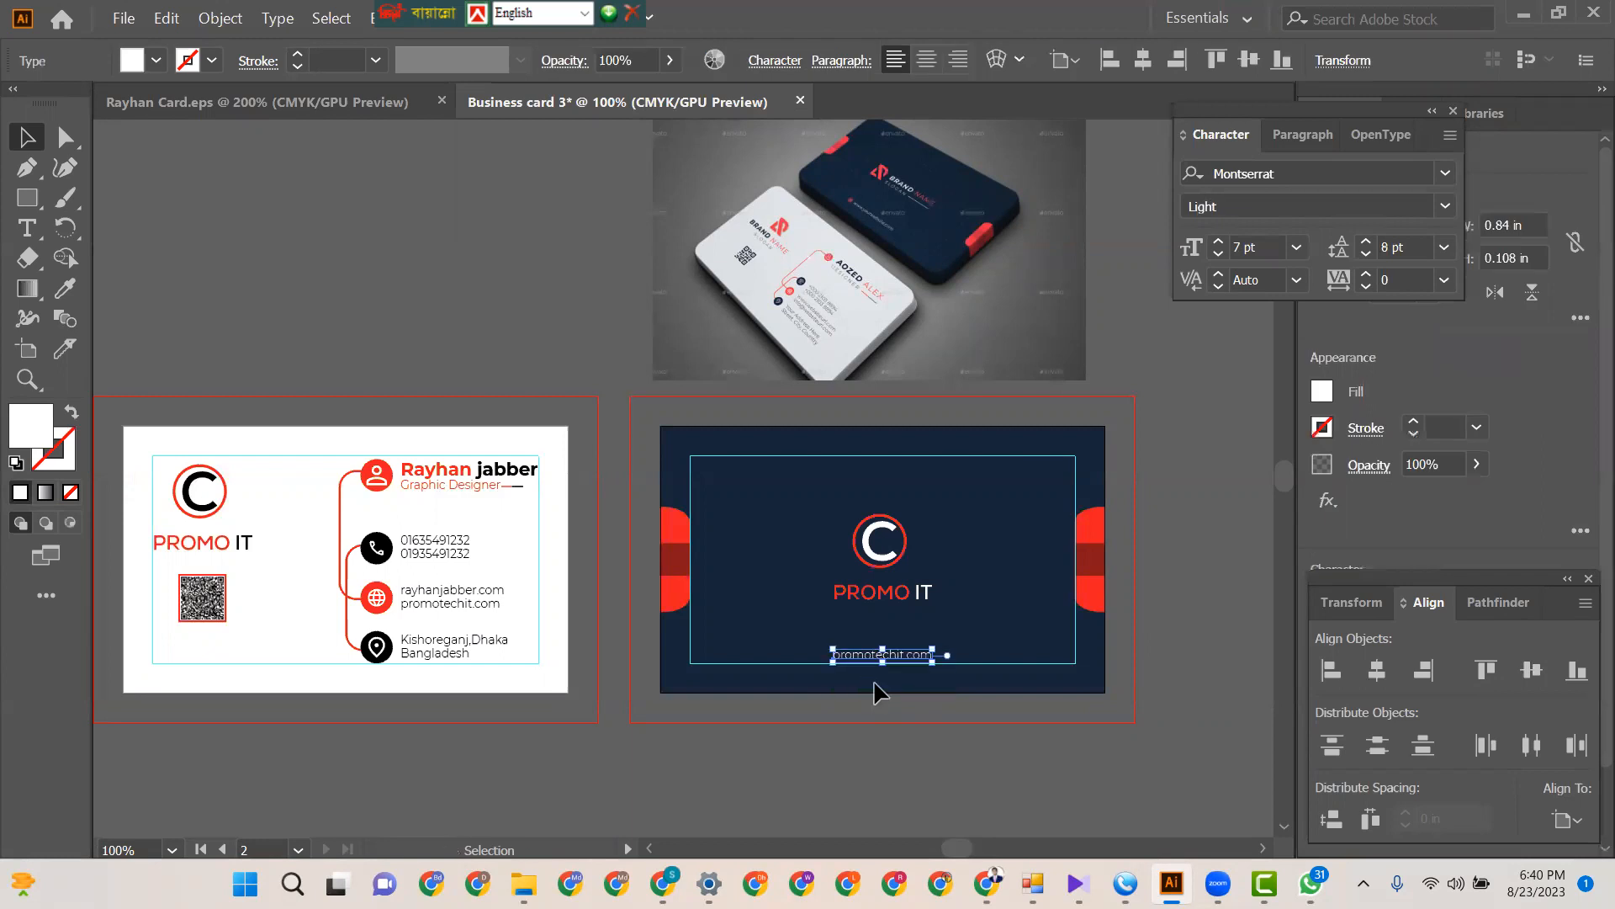
scroll(875, 690, up, 5)
key(Down)
key(Down)
key(Up)
key(Up)
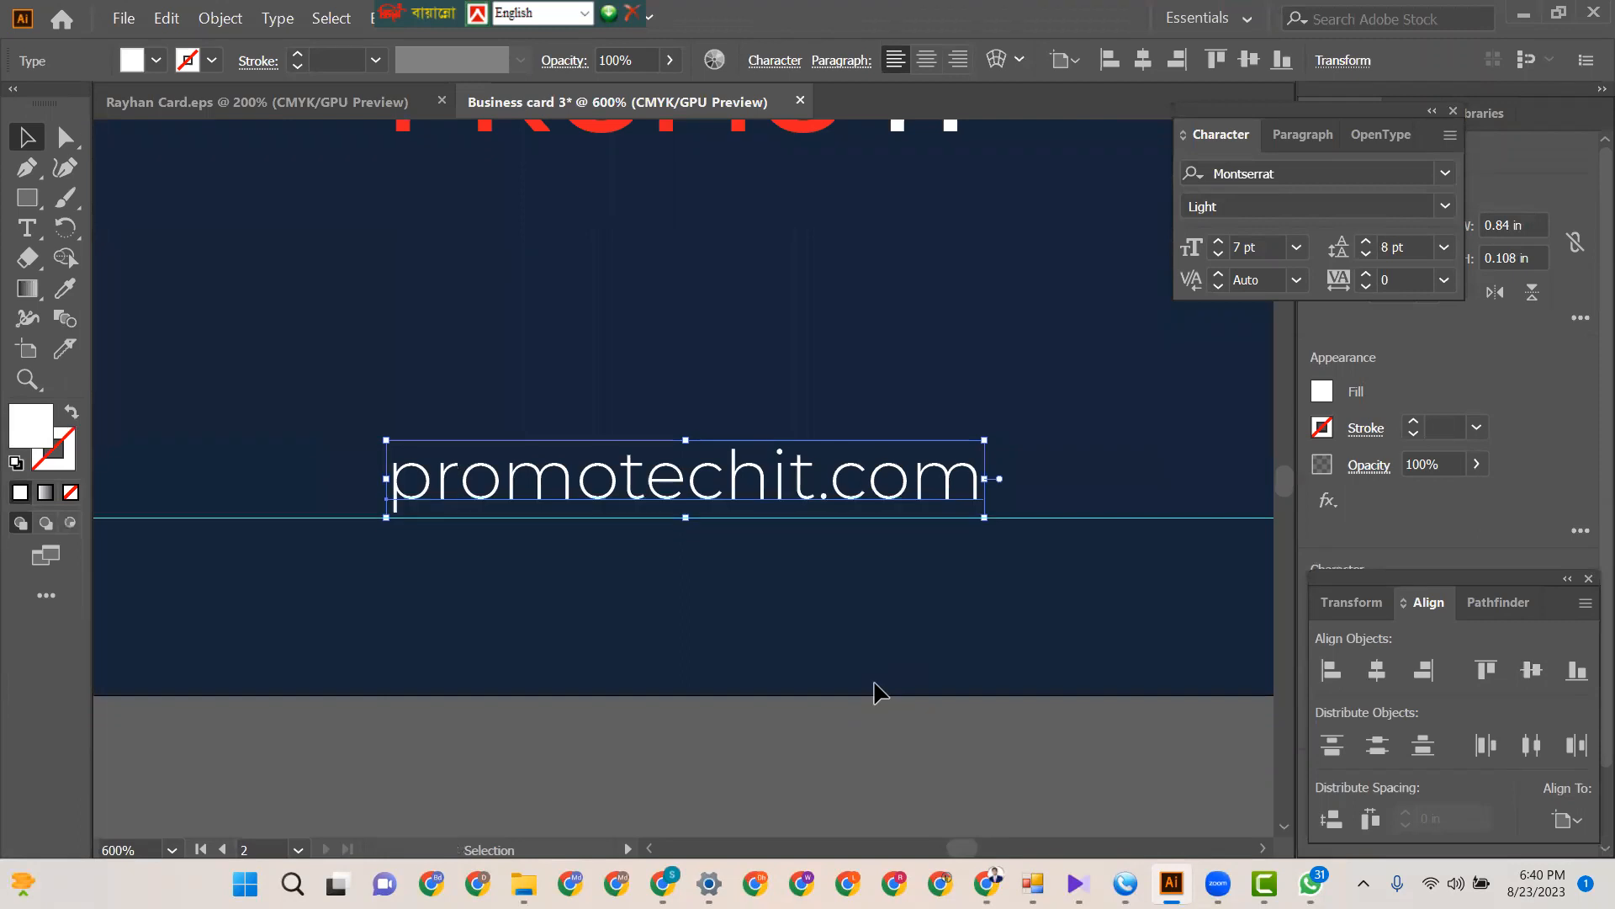
click(751, 364)
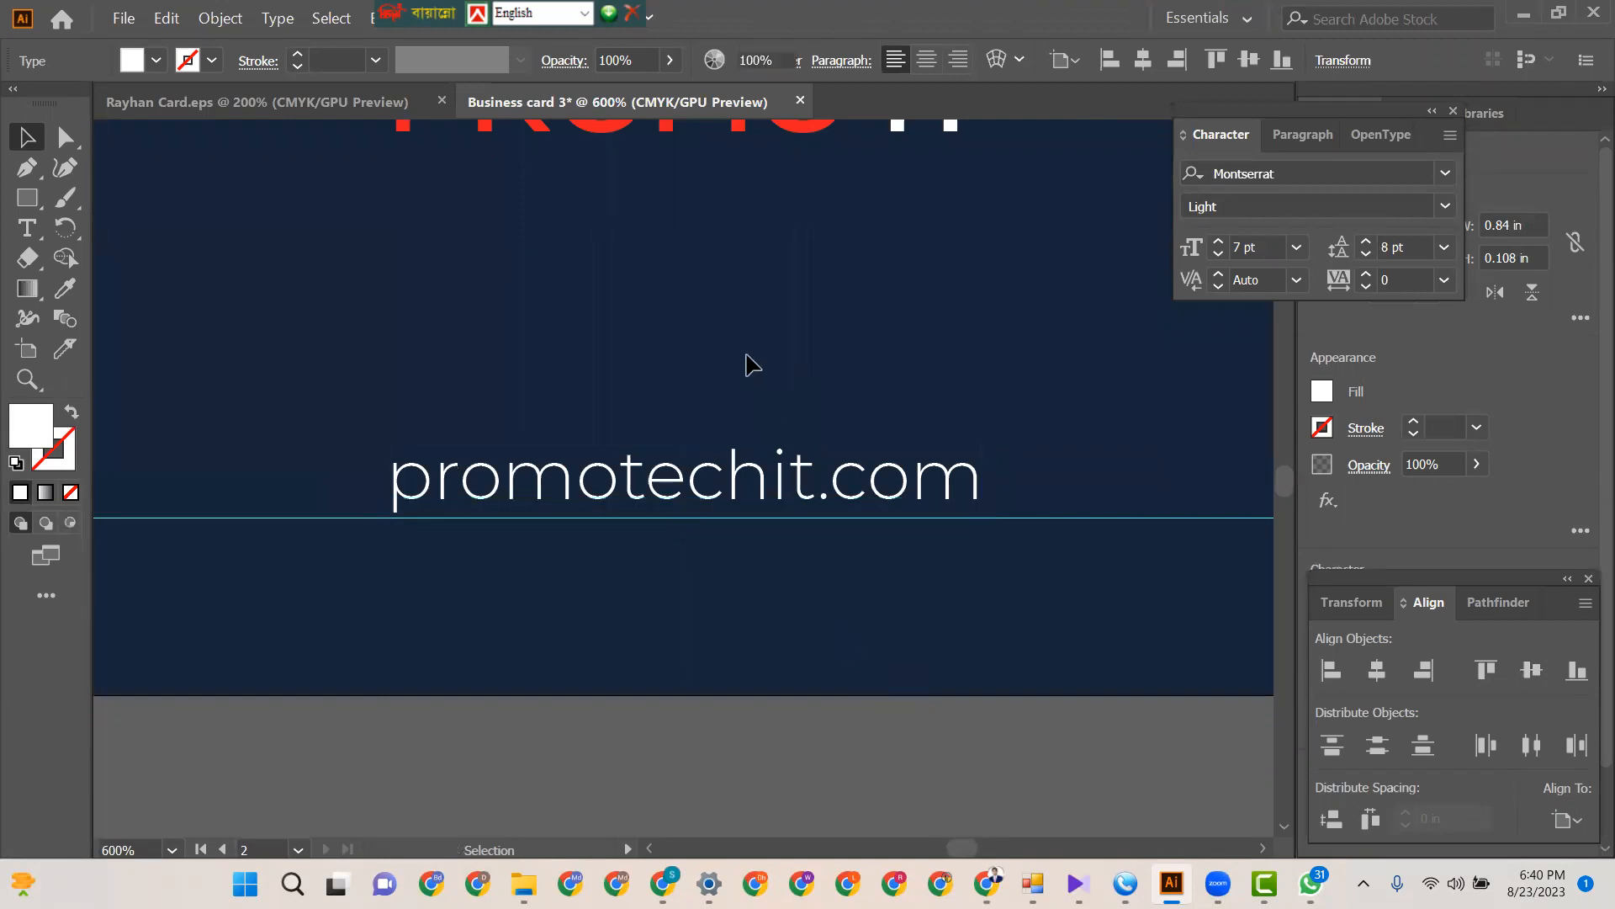
- Review the front and back card designs side by side against the reference mockup
key(ctrl+minus)
key(ctrl+minus)
key(ctrl+minus)
key(ctrl+minus)
key(ctrl+minus)
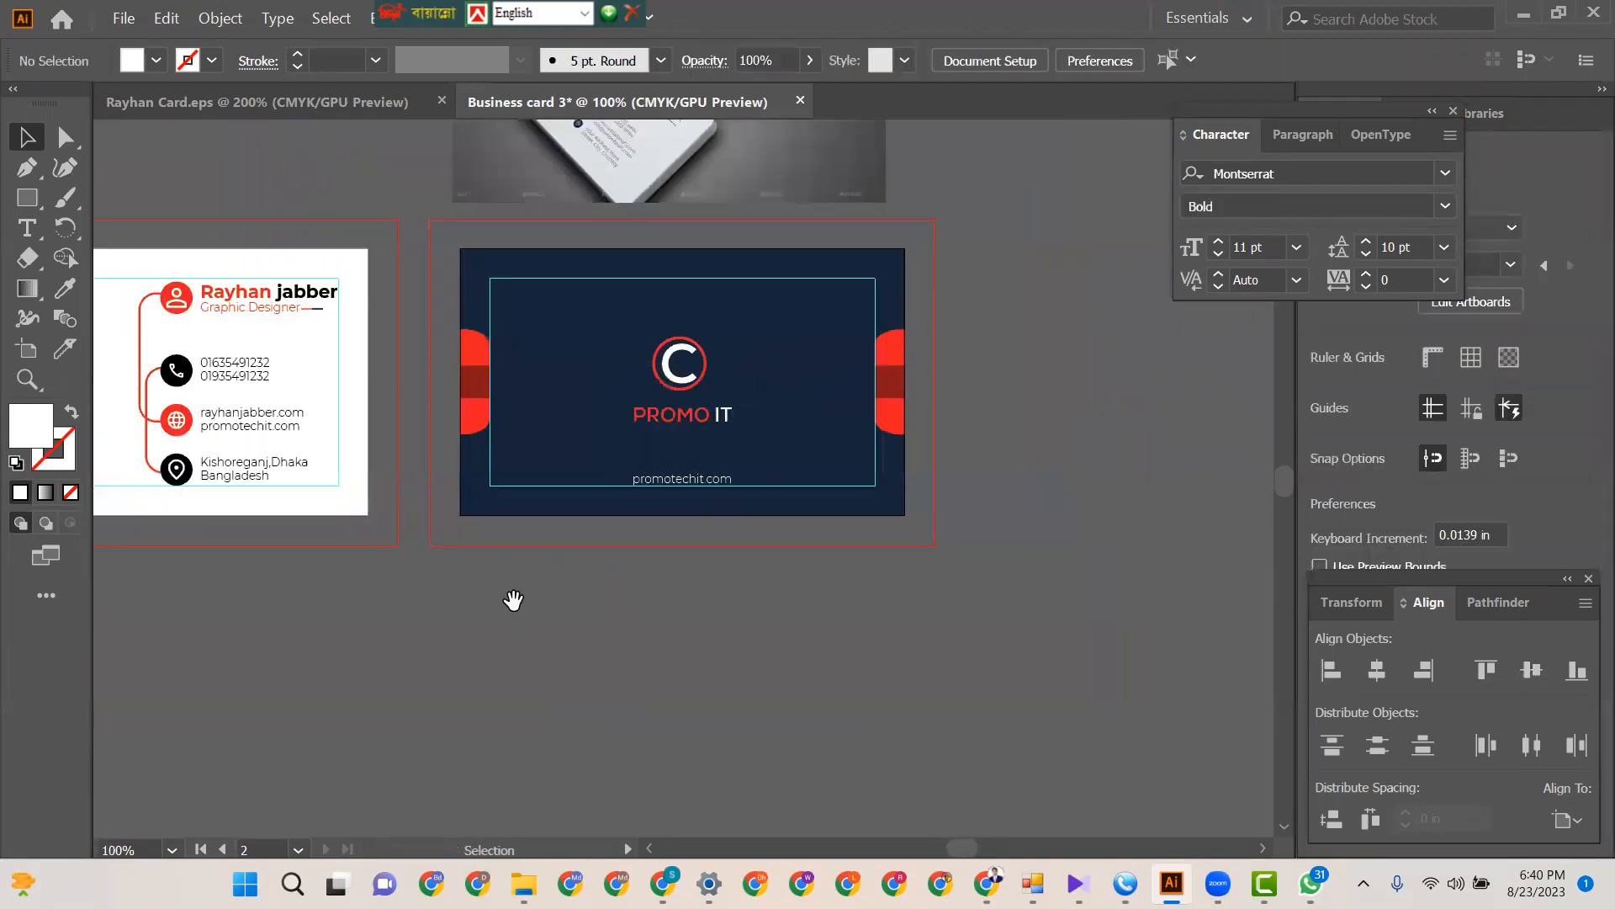
drag(513, 600, 748, 625)
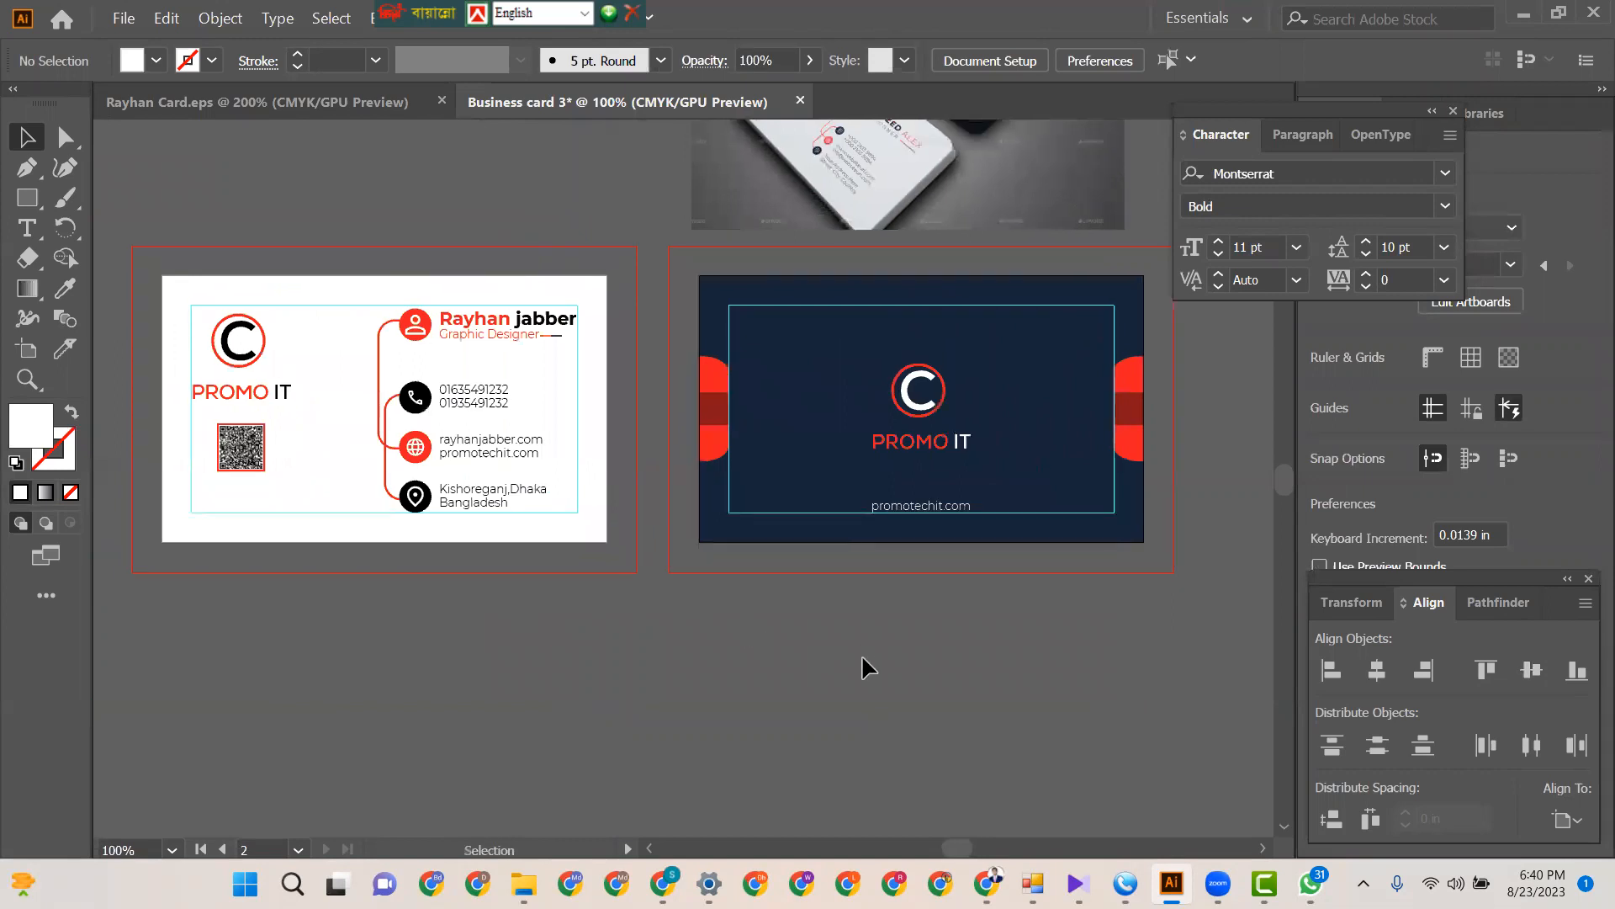
drag(868, 649, 745, 751)
drag(841, 473, 887, 573)
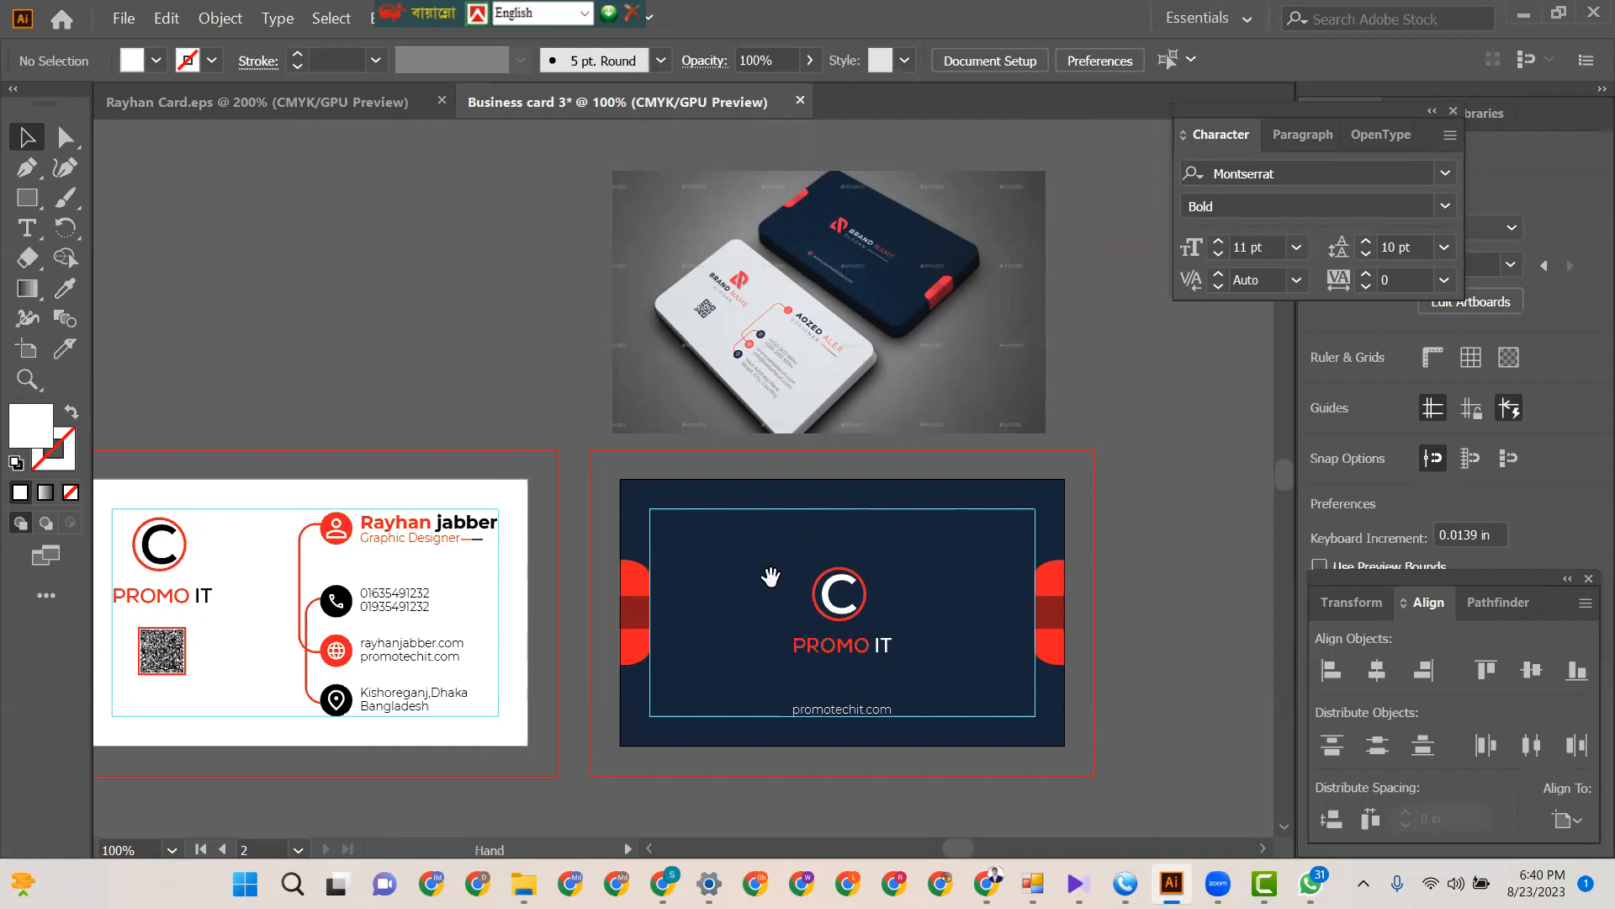
drag(765, 569, 891, 485)
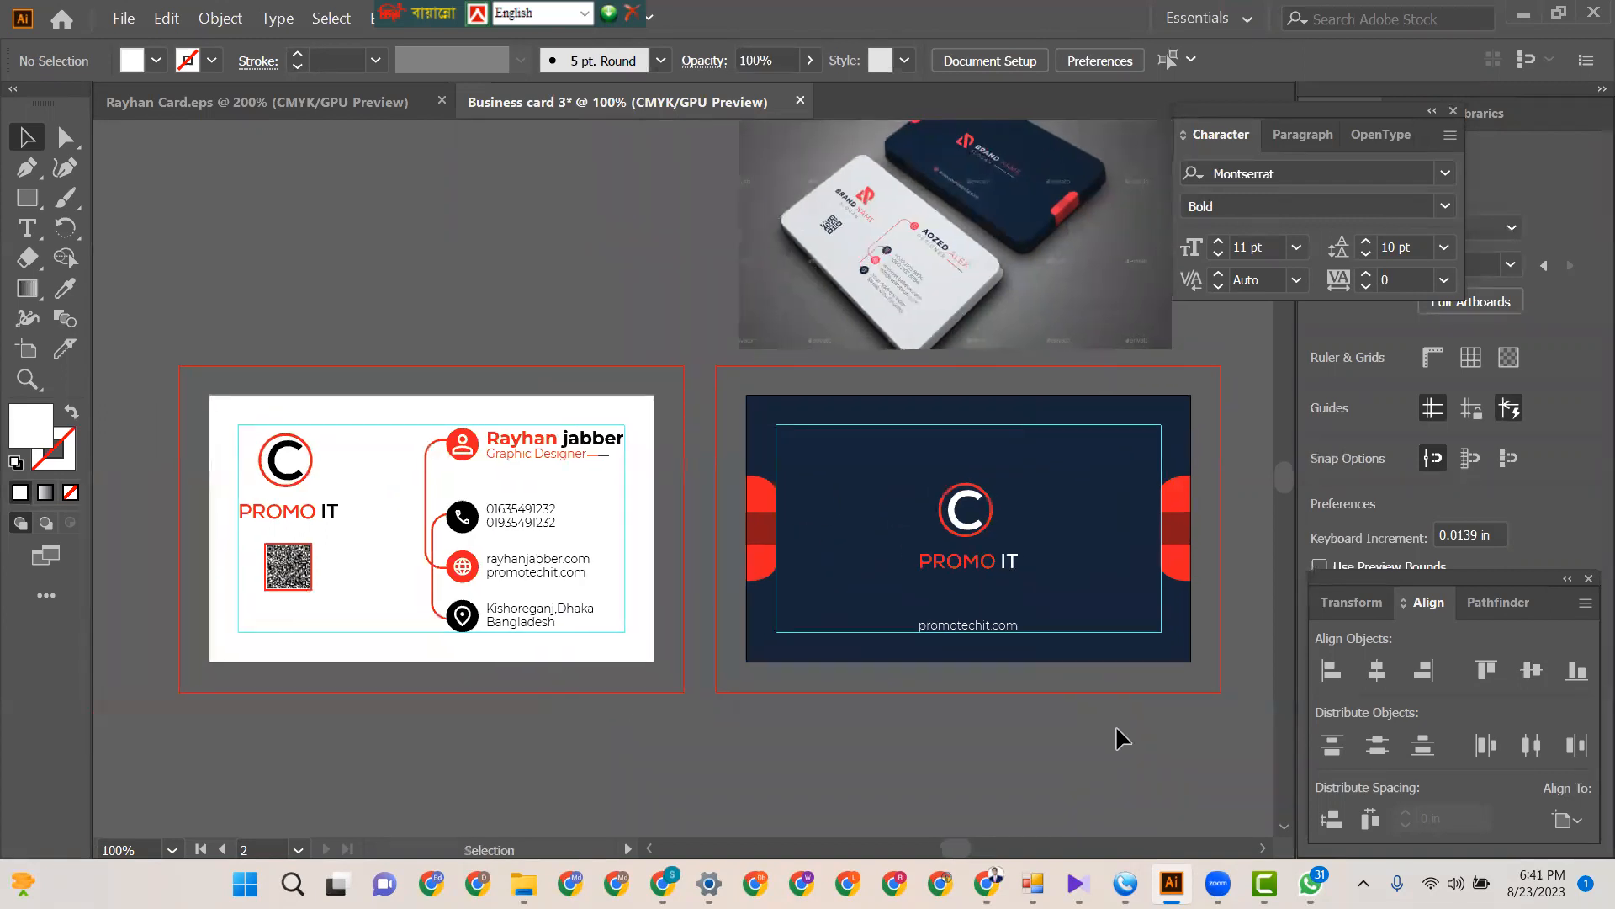
mouse_move(1218, 882)
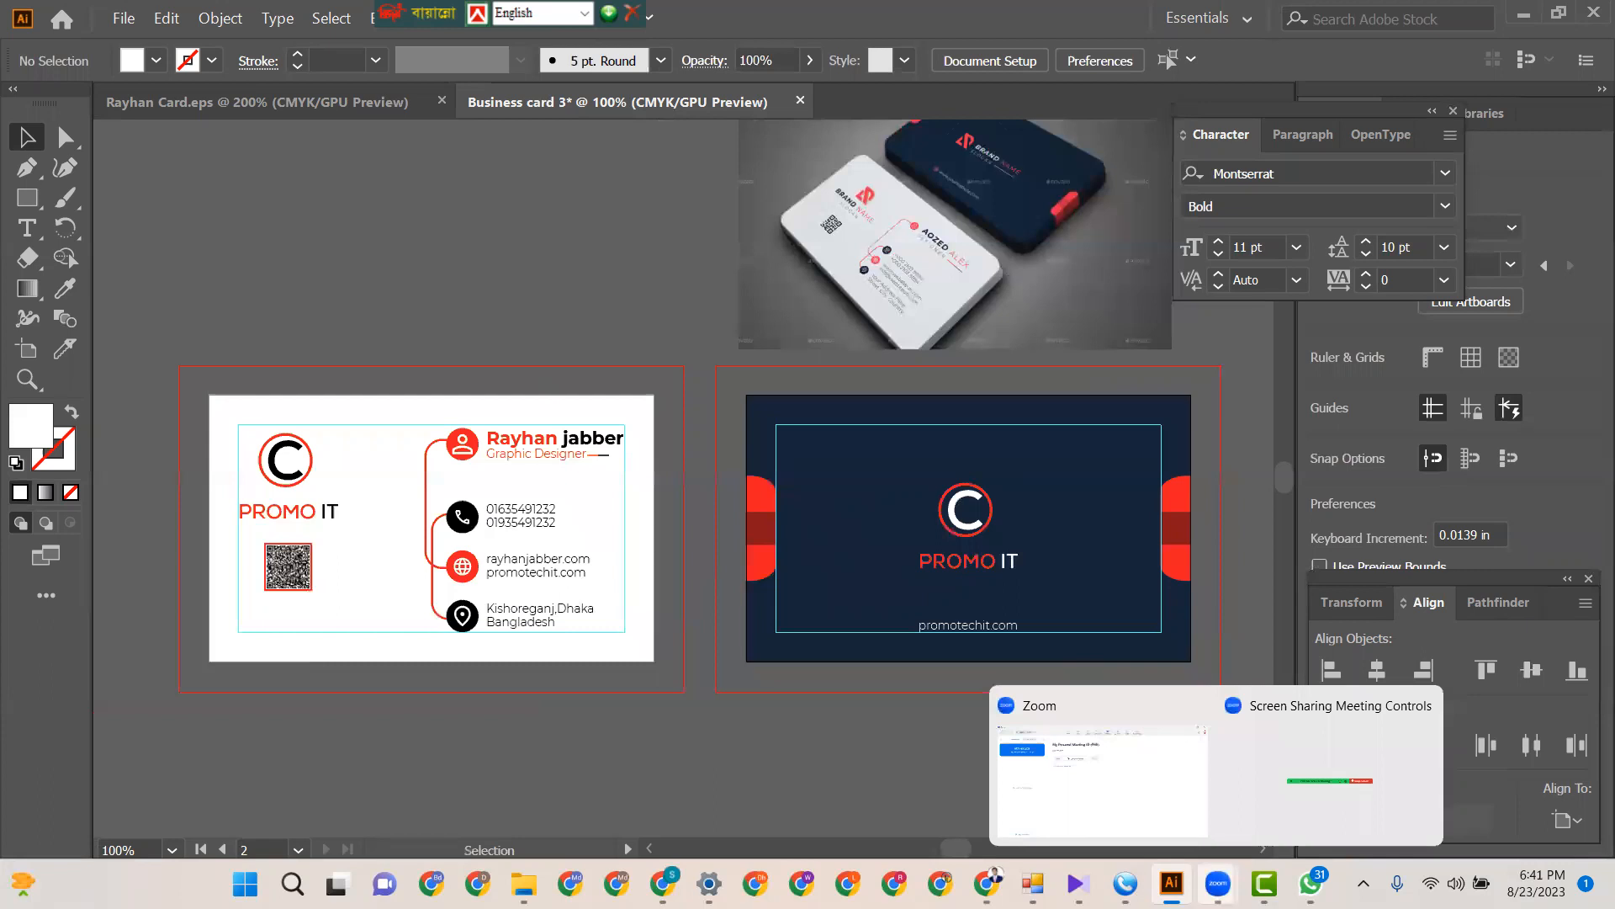